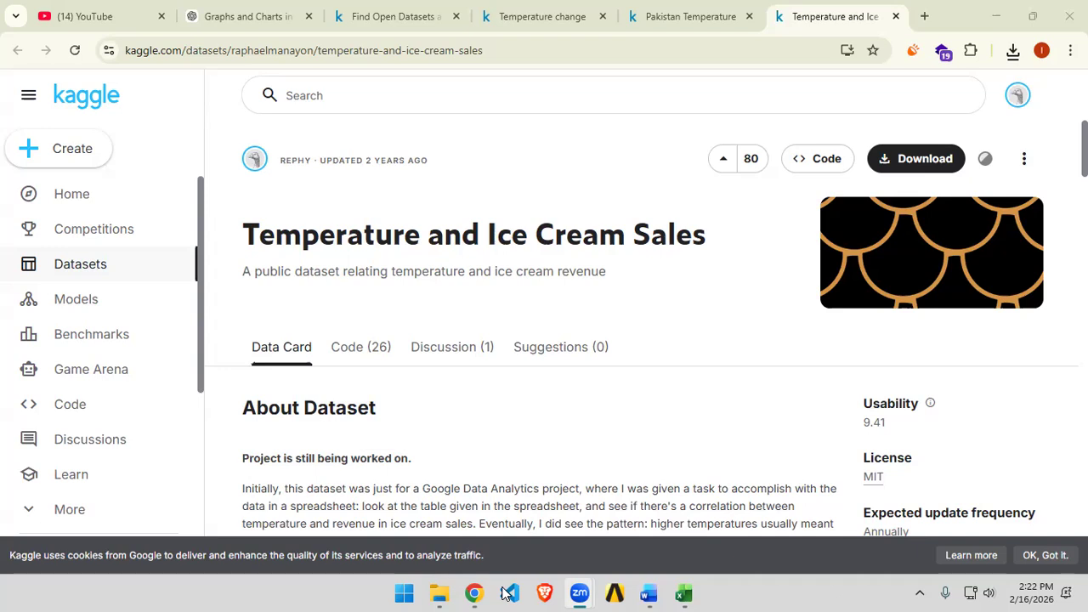
Step: Switch to the AirQualityUCI workbook in Excel and enable editing
click(624, 547)
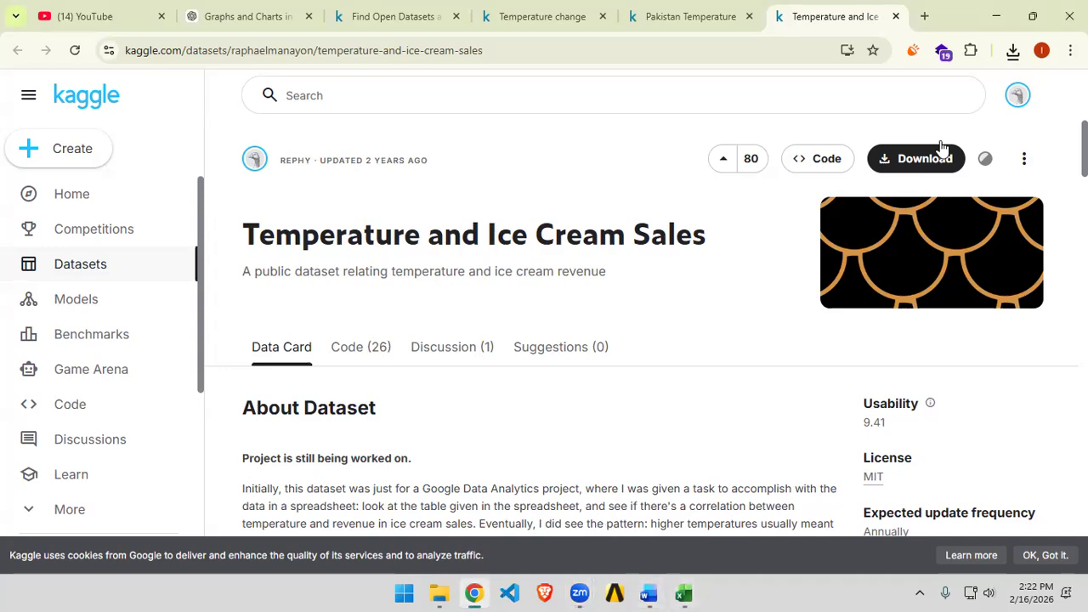
click(996, 25)
click(682, 593)
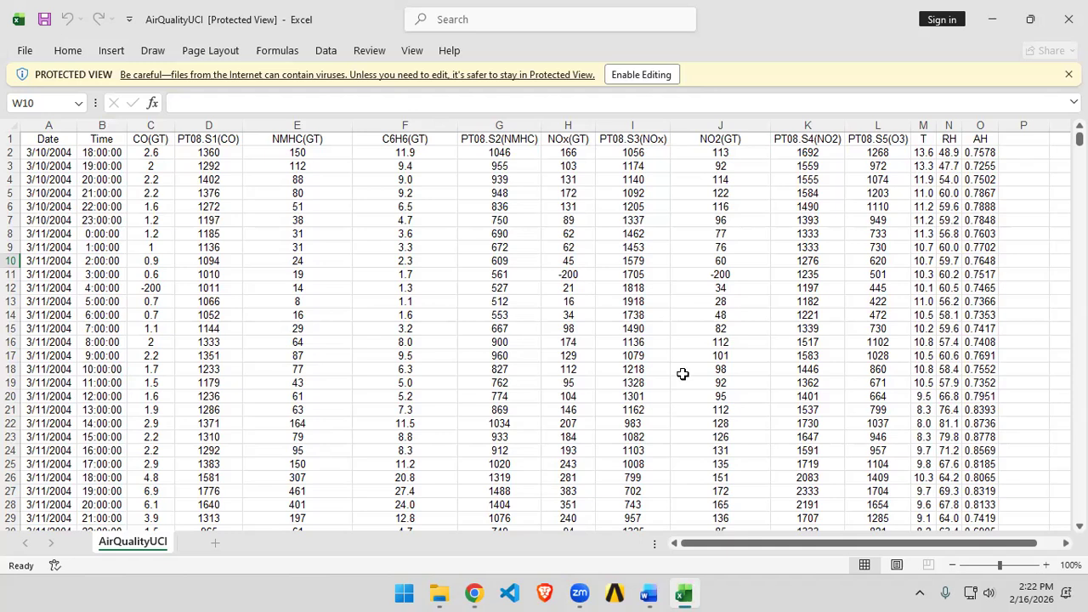
click(641, 75)
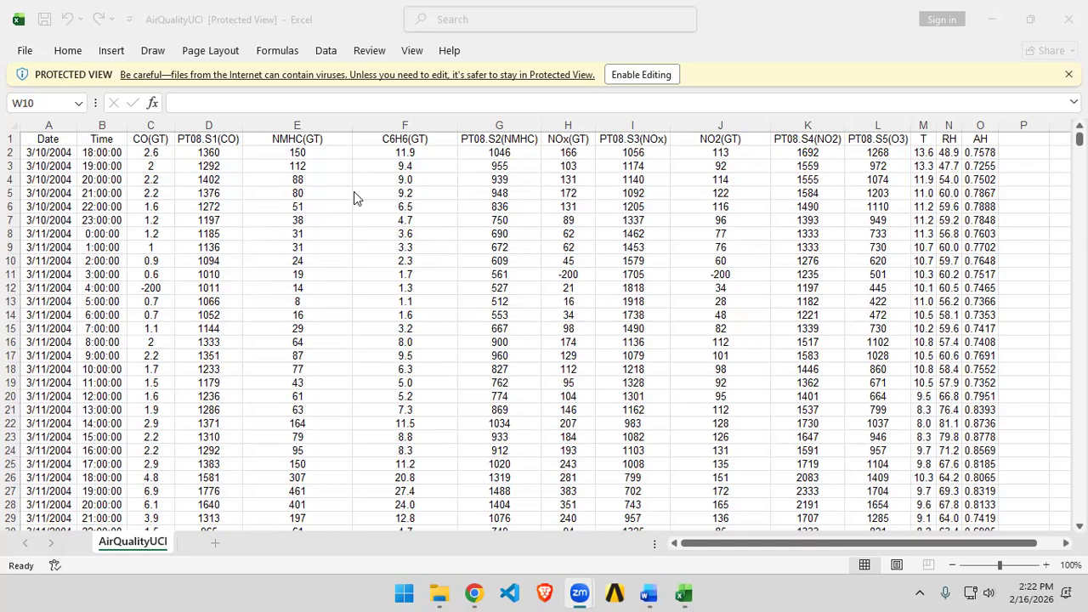
click(27, 46)
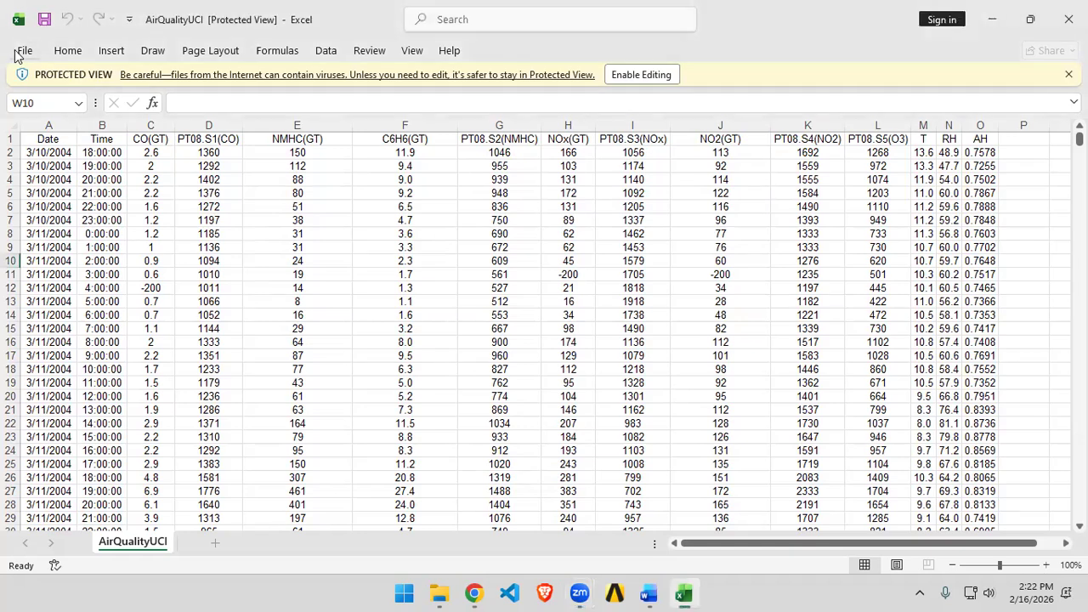
click(640, 74)
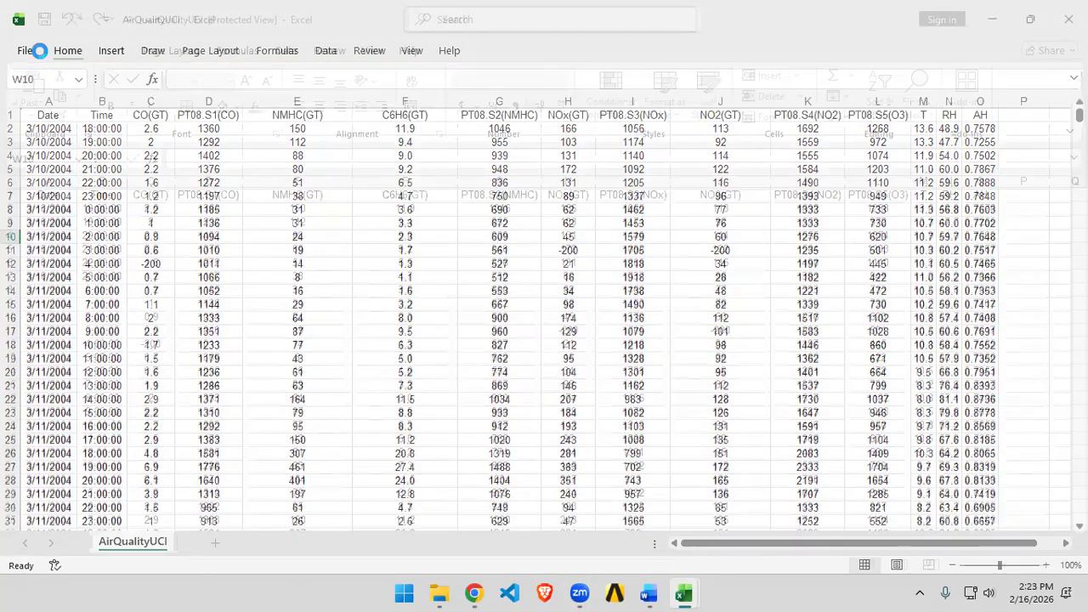
Step: Open the Insert tab and try Recommended Charts twice with no data selected, dismissing the notice
click(26, 50)
click(19, 56)
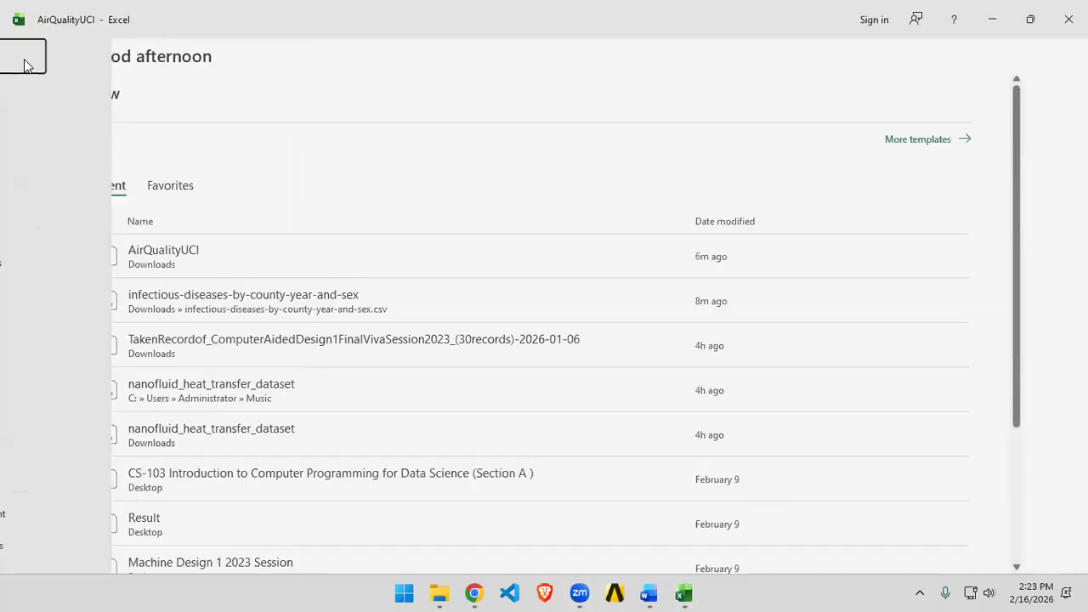
click(111, 50)
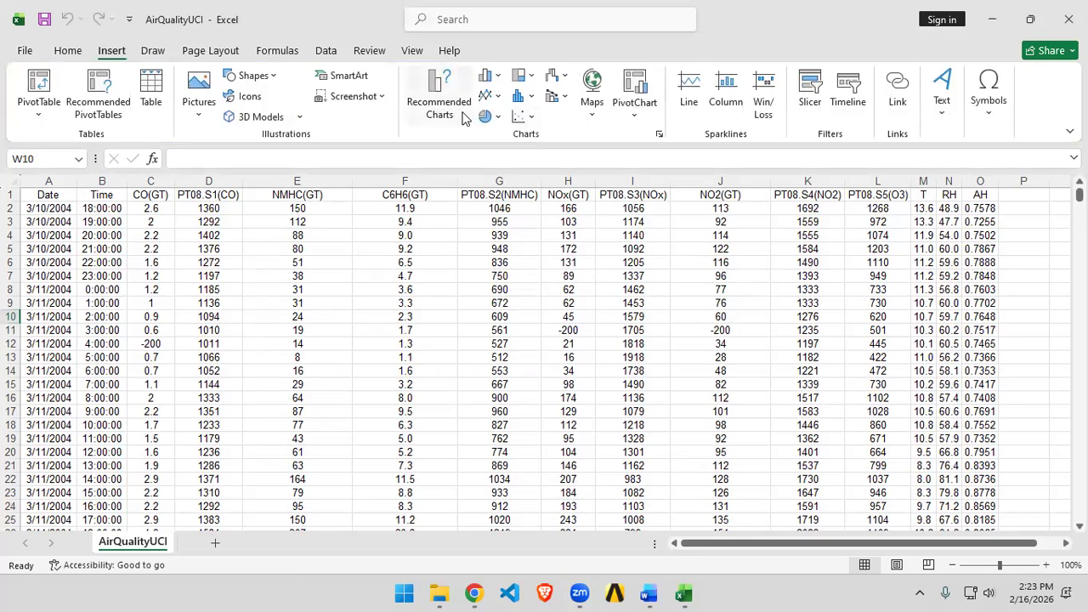
click(438, 95)
click(641, 340)
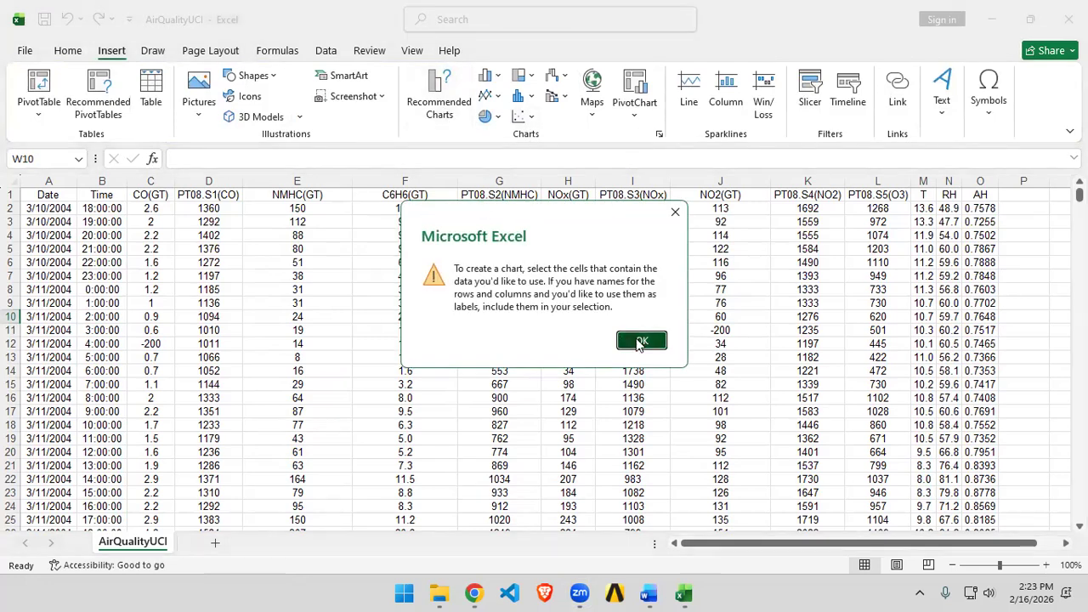
click(441, 100)
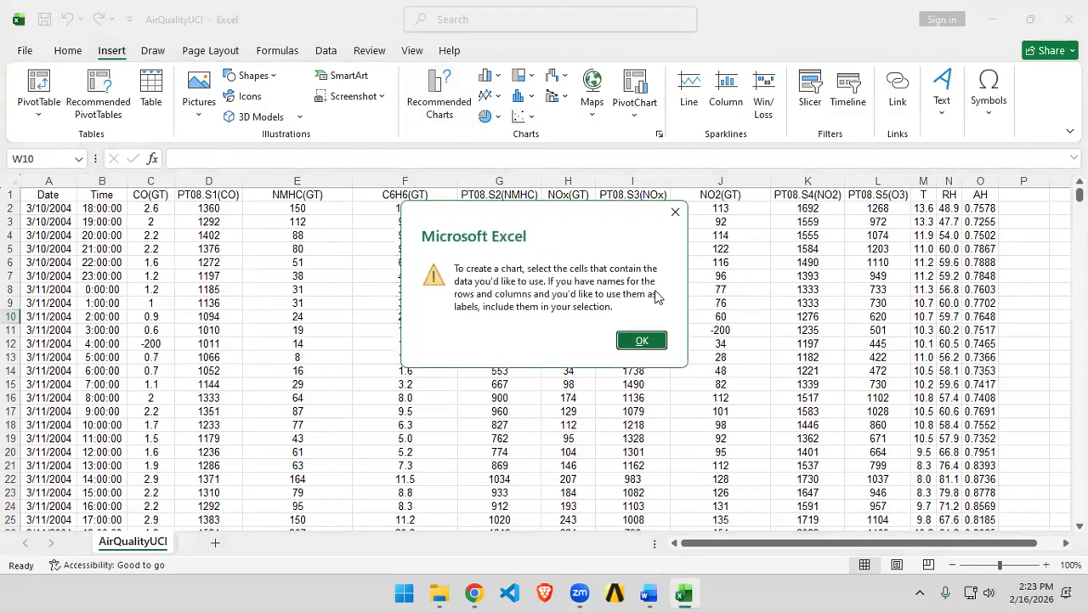
click(643, 340)
Step: Create a new blank workbook and open its Insert tab
click(25, 50)
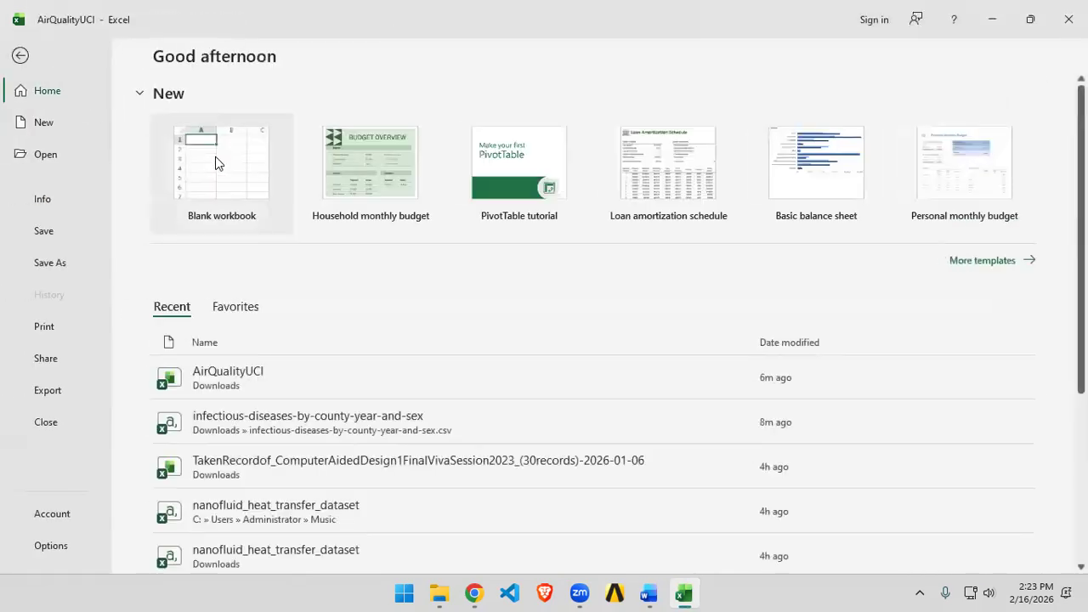
click(215, 156)
click(111, 55)
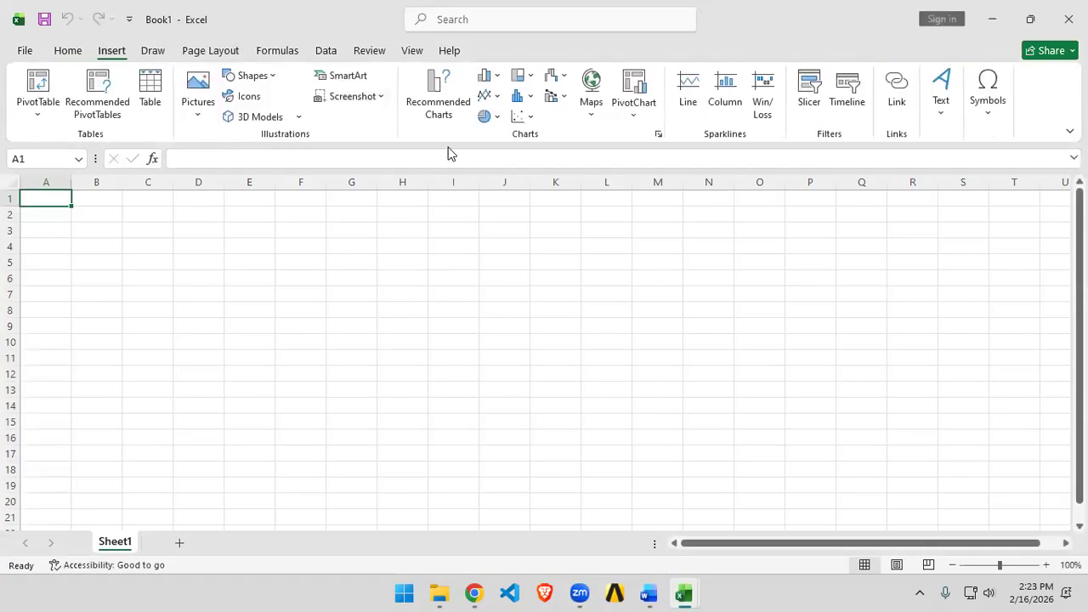
Step: Browse the Recommended Charts, scatter, column and line chart options on the empty sheet
click(446, 112)
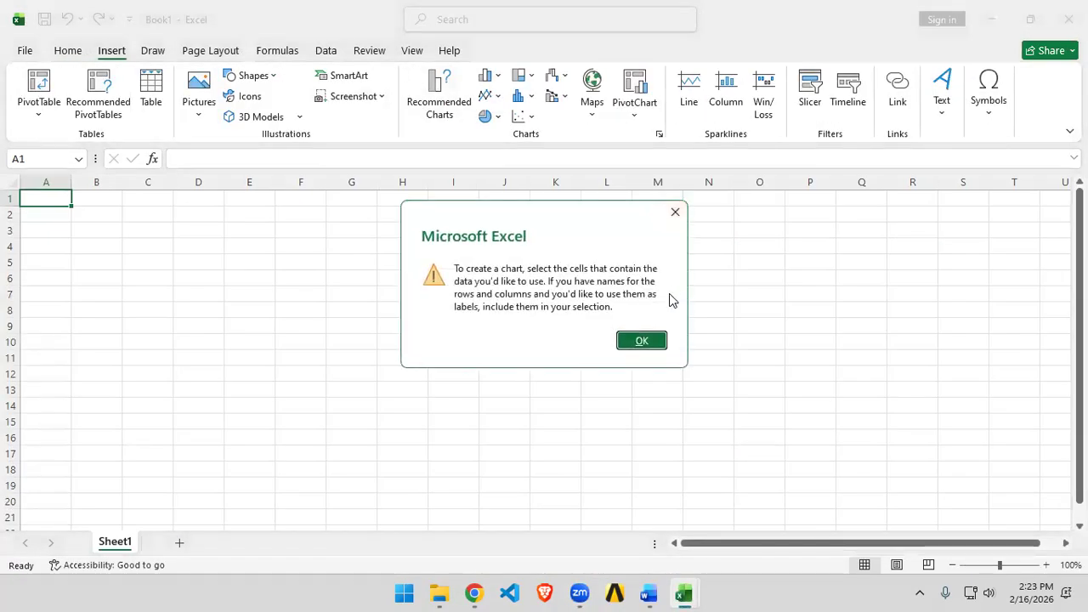
click(654, 347)
click(518, 119)
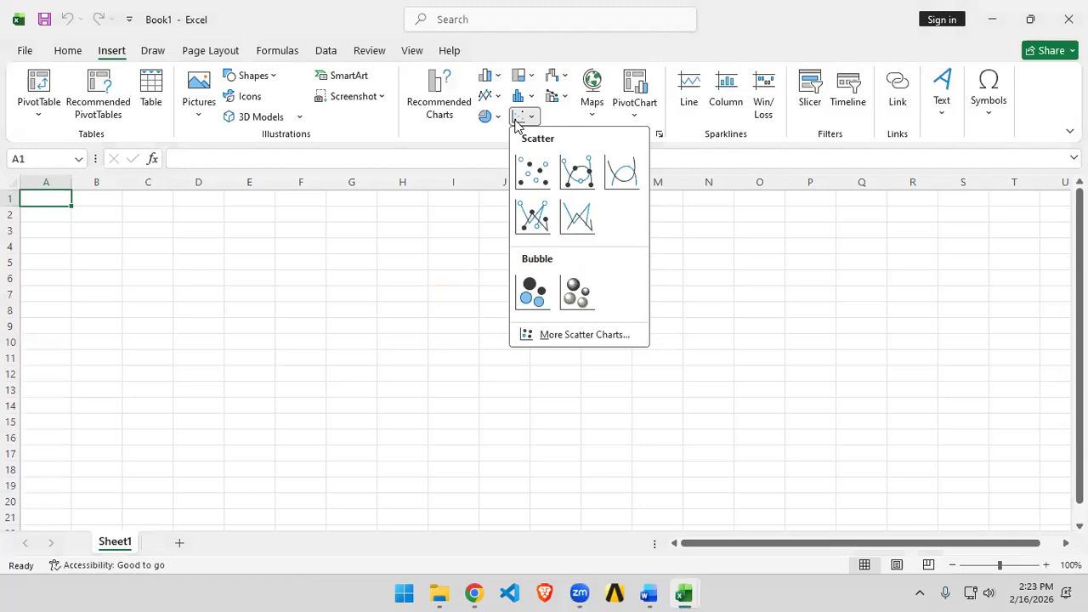
click(490, 76)
click(433, 137)
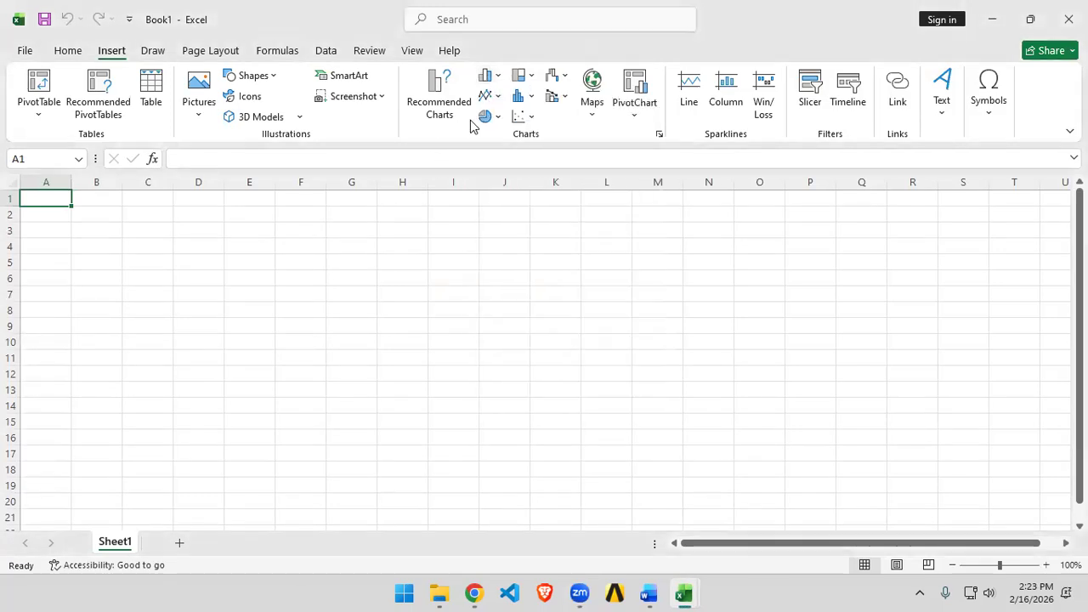
click(491, 95)
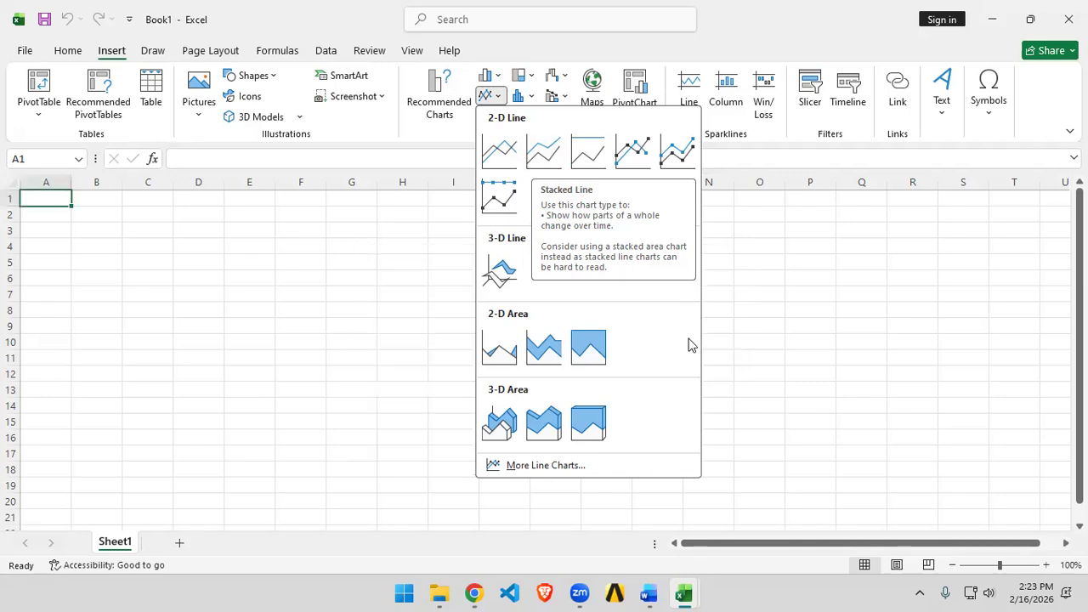
Step: Switch to the ChatGPT report on graphs and charts in Excel and read its introduction
click(466, 593)
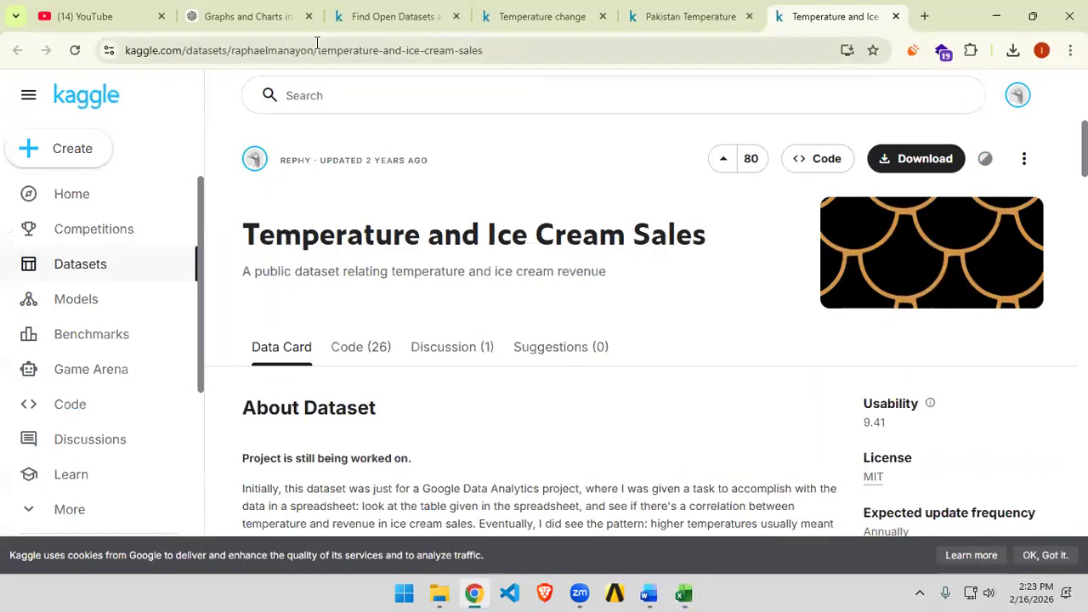
click(238, 19)
scroll(806, 265, up, 15)
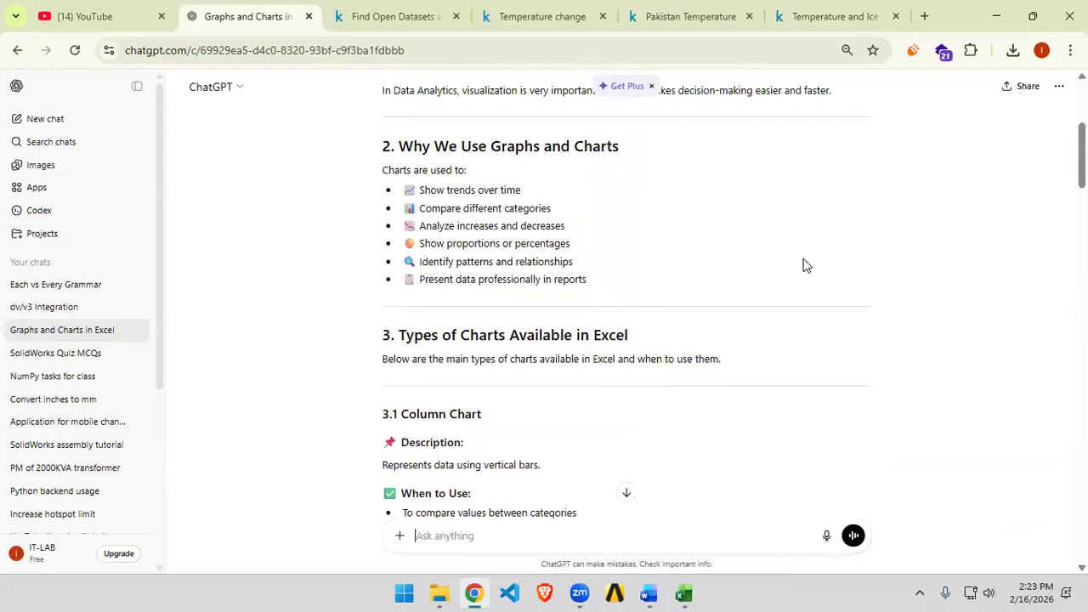
scroll(761, 267, up, 5)
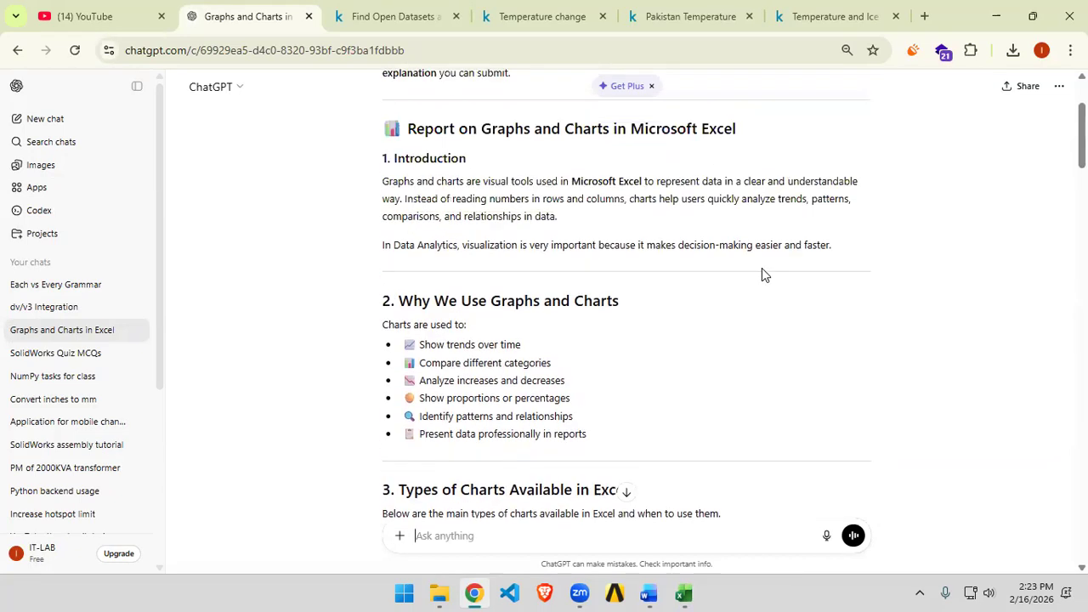
scroll(647, 297, down, 4)
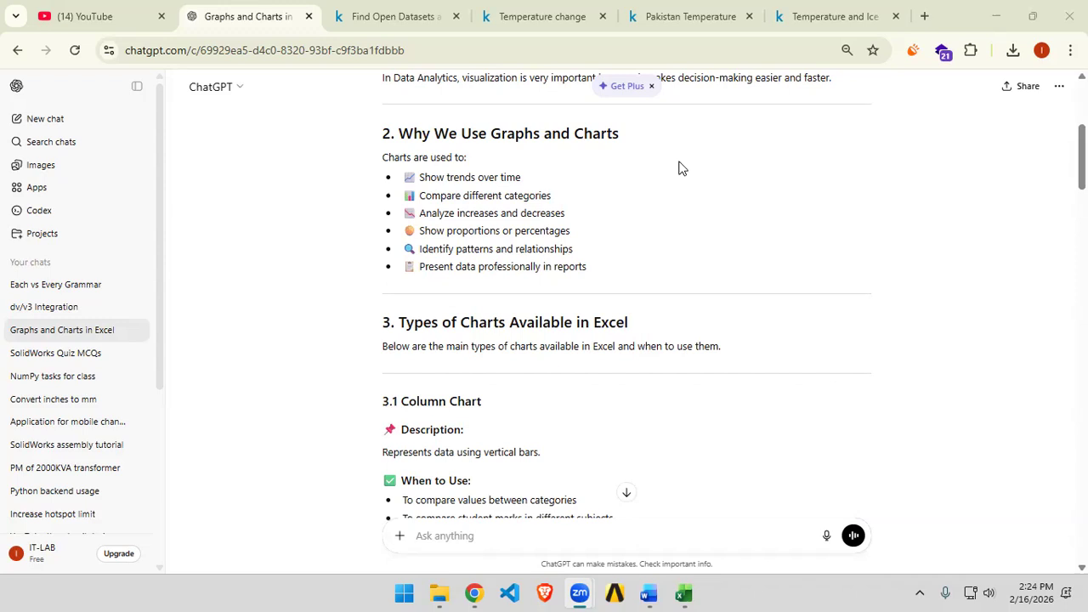
Step: Return to Book1 and preview the pie chart gallery, then close it
mouse_move(688, 594)
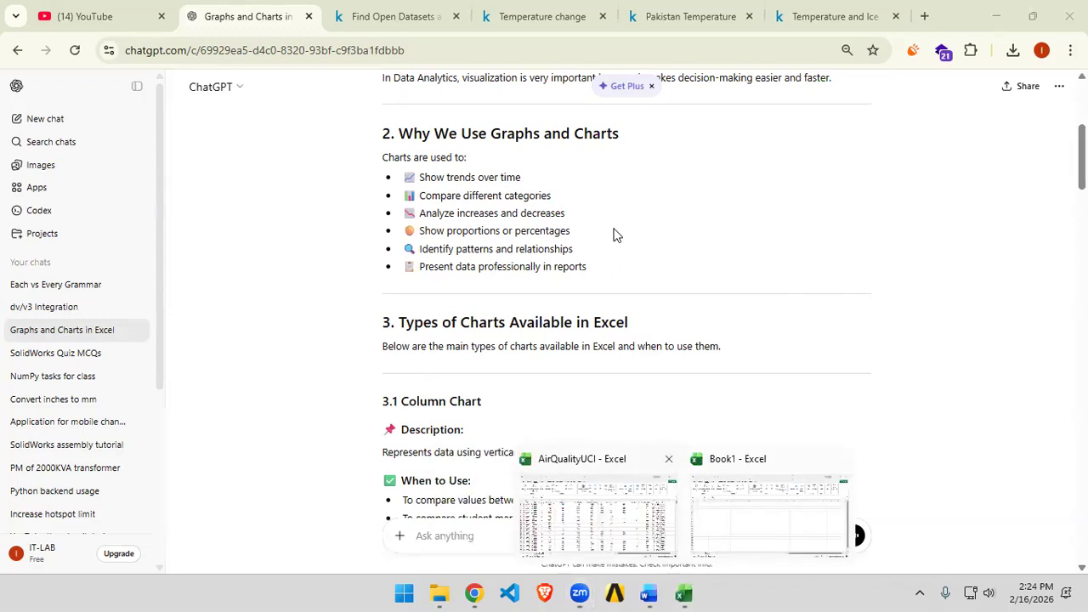
click(756, 524)
click(490, 117)
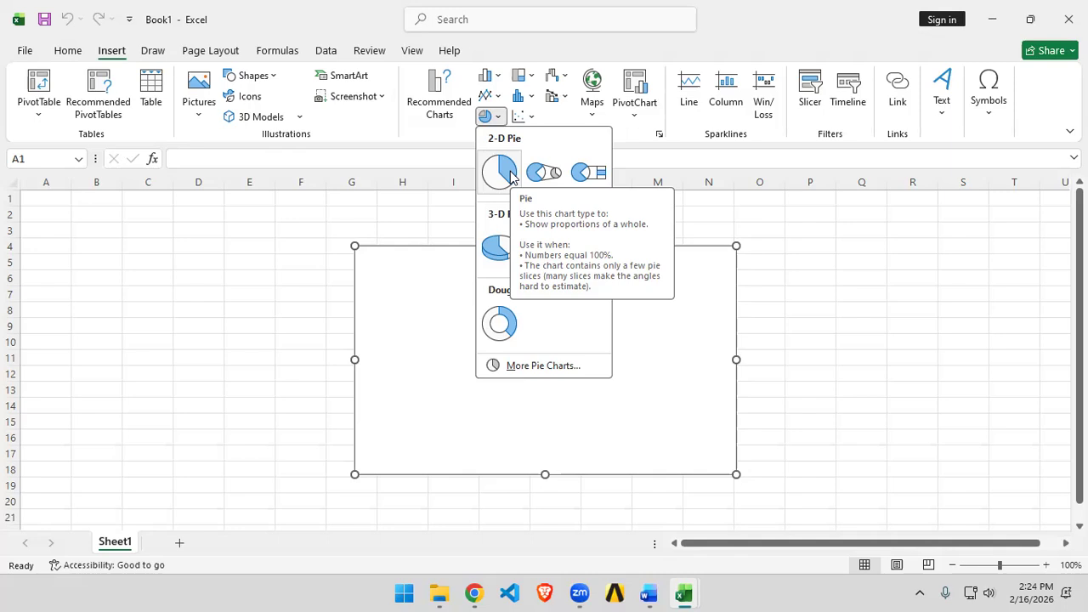
key(Escape)
Step: Switch back to the report and scroll to the column chart section
key(alt+Tab)
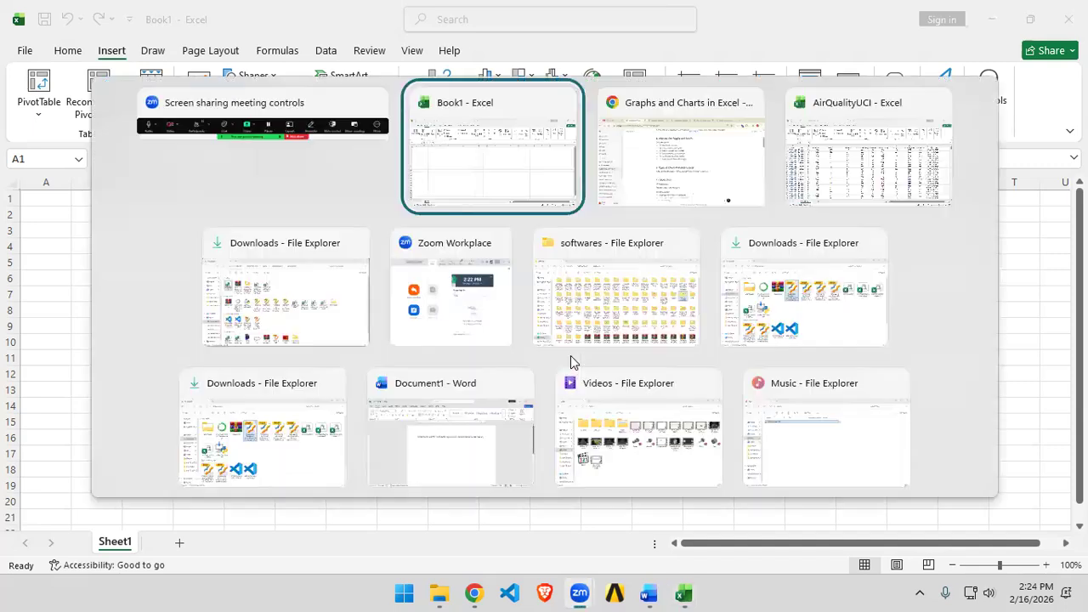
key(alt+Tab)
key(Tab)
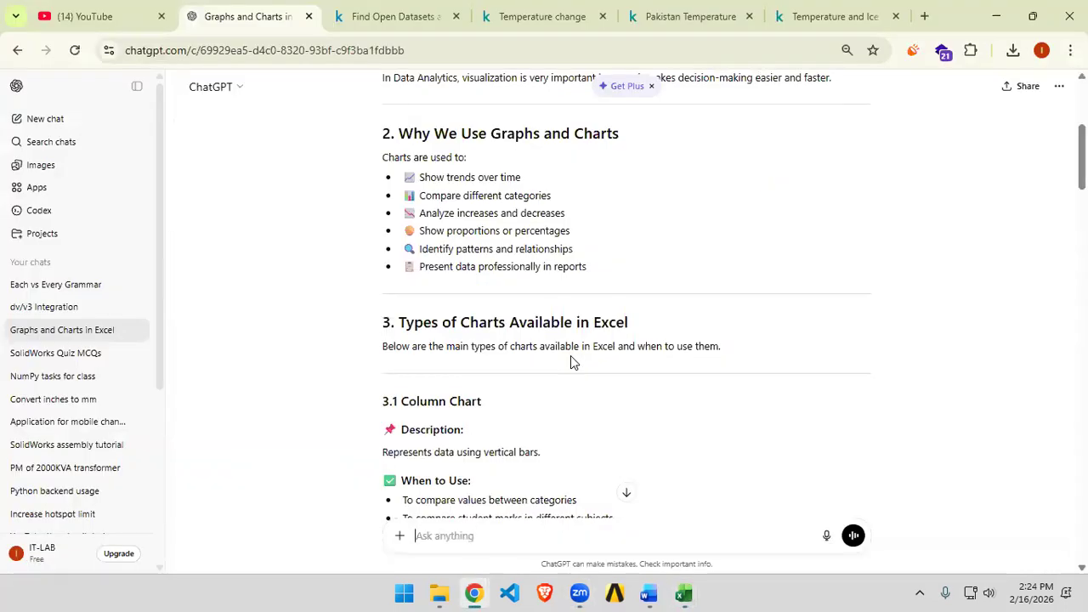
scroll(352, 372, down, 3)
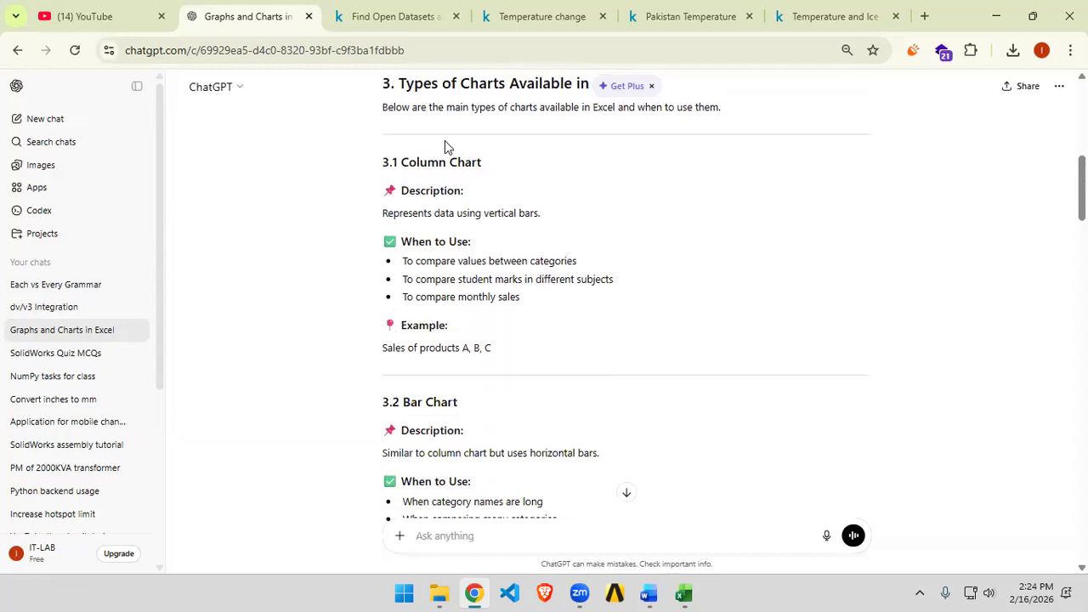
Step: Open the column and bar chart gallery in Book1
key(alt+Tab)
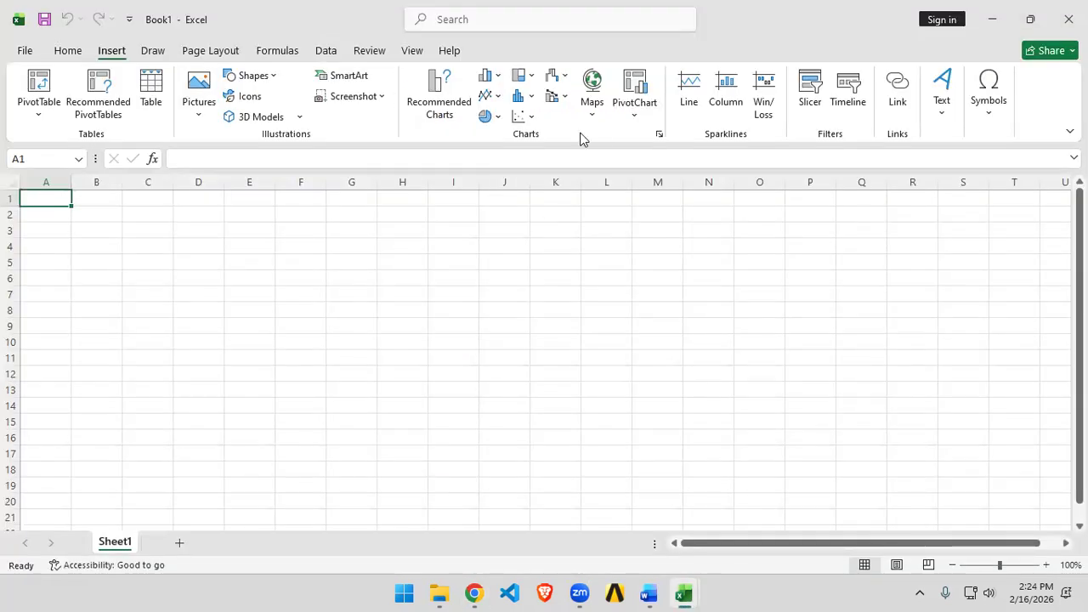
click(487, 76)
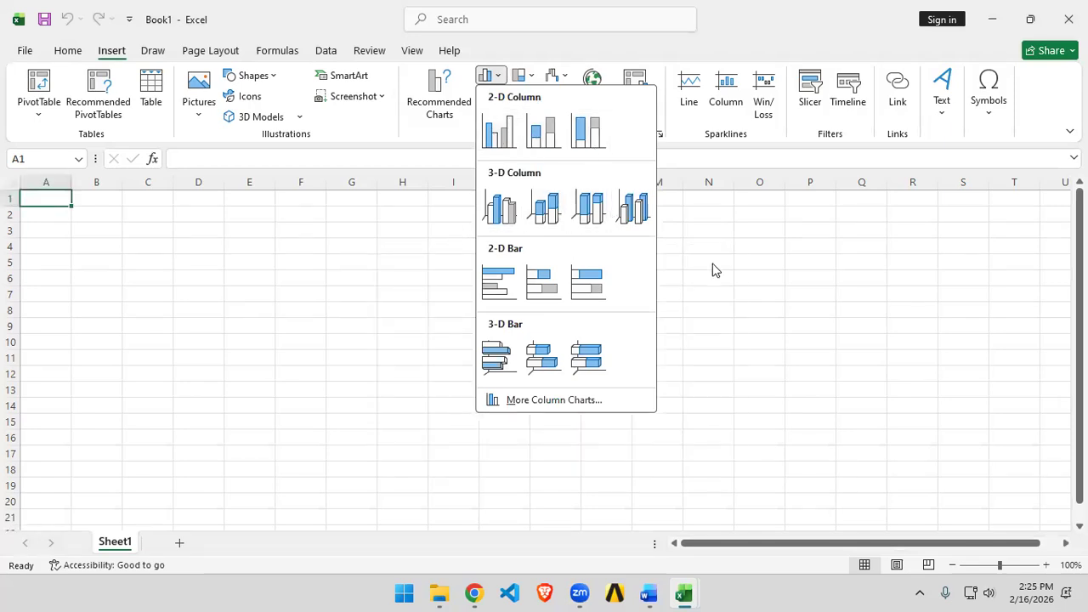
key(alt+Tab)
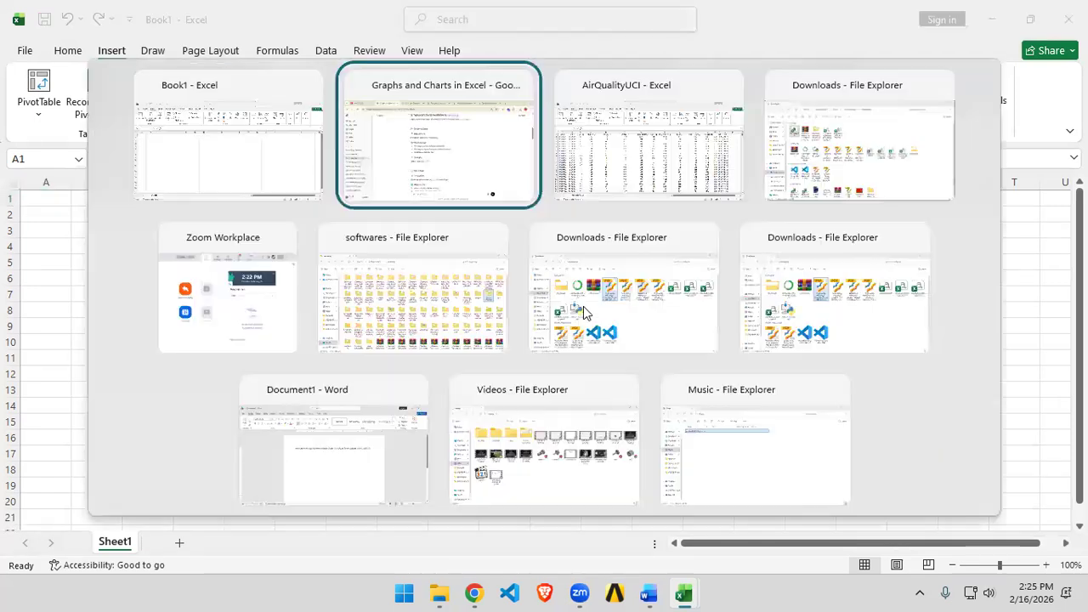
Step: Highlight the column chart's first use case in the report and read the bar and line chart sections
drag(405, 182, 459, 181)
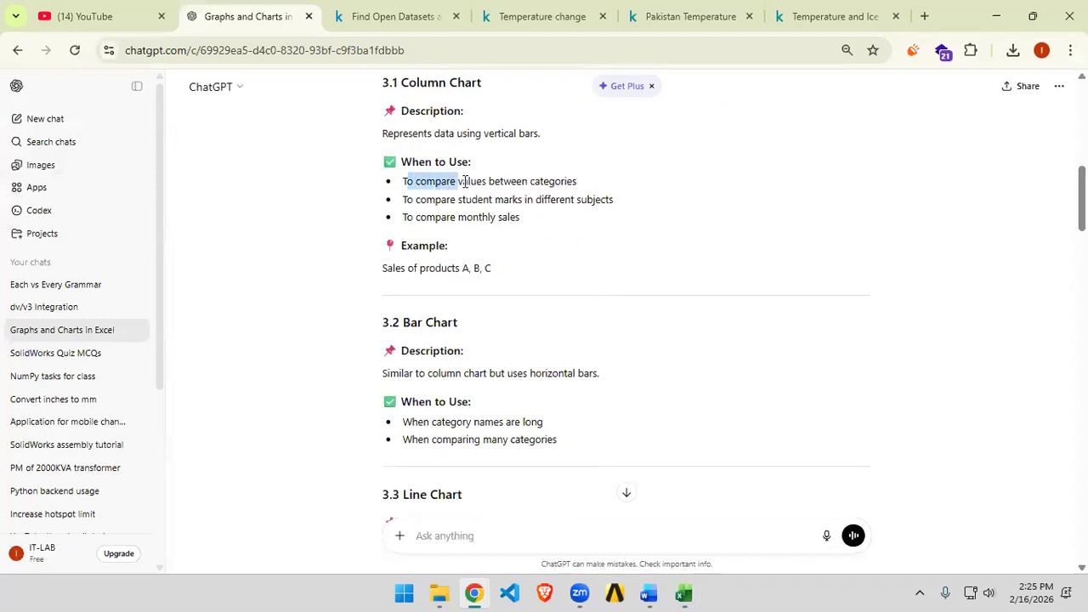
drag(556, 181, 573, 181)
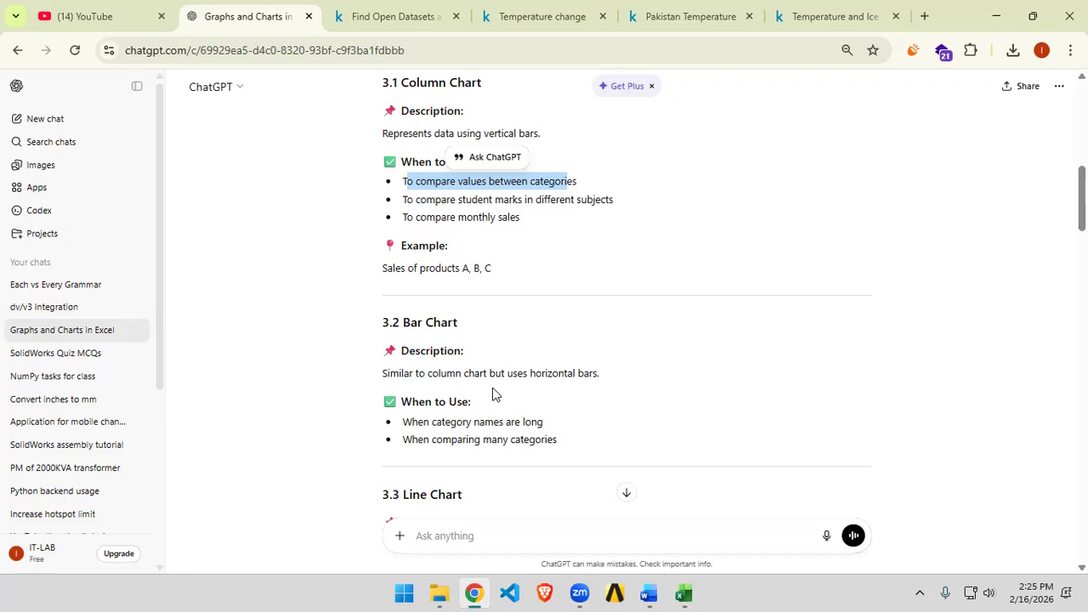
scroll(500, 391, down, 1)
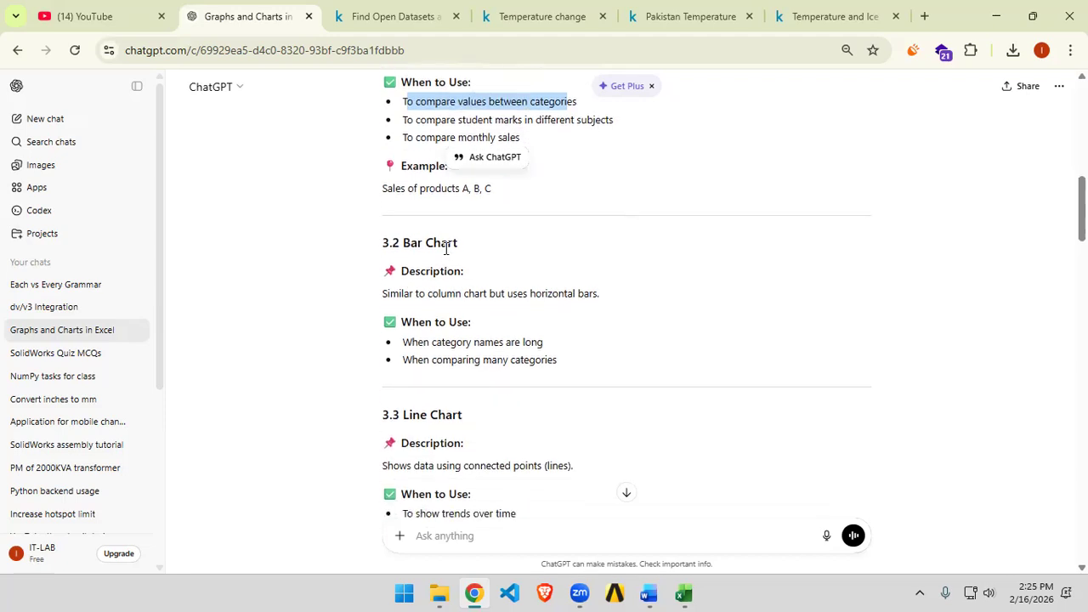
scroll(689, 333, down, 1)
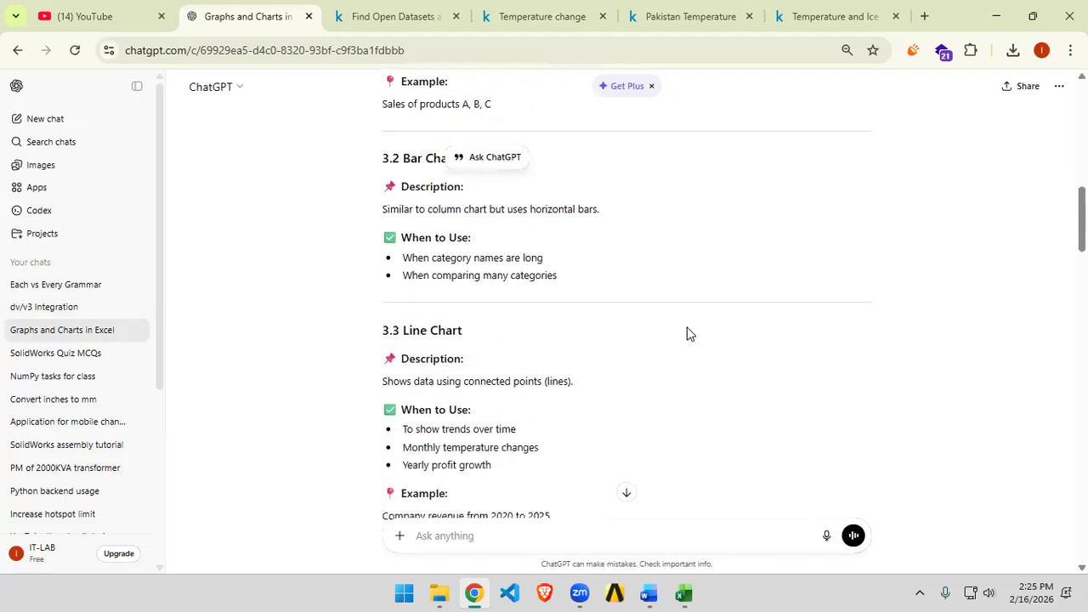
scroll(689, 333, down, 1)
Step: Preview the clustered column and bar chart options in Book1, then close the gallery
key(alt+Tab)
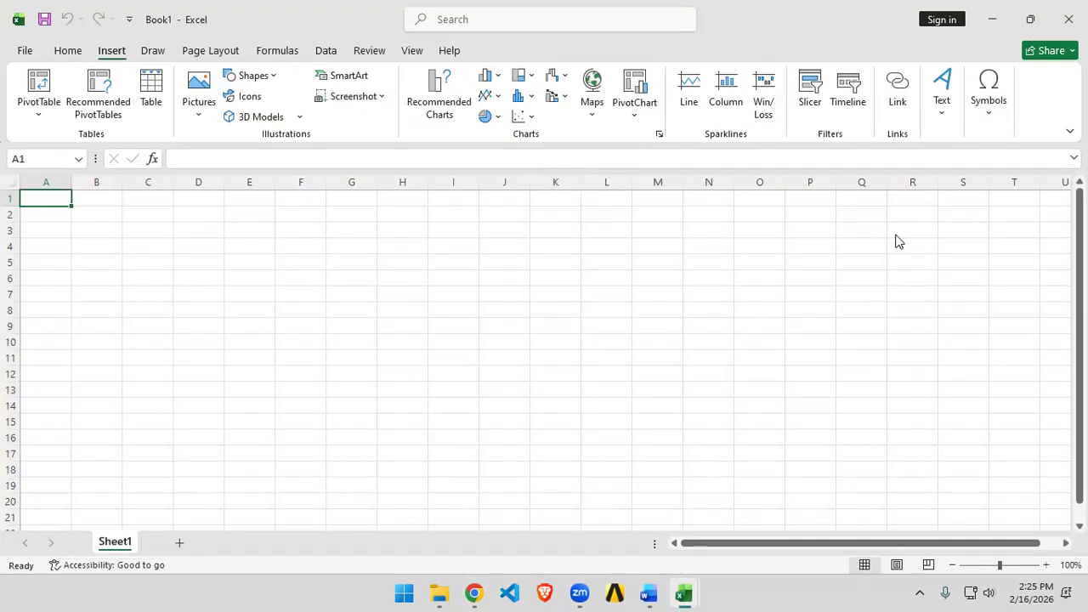
click(486, 74)
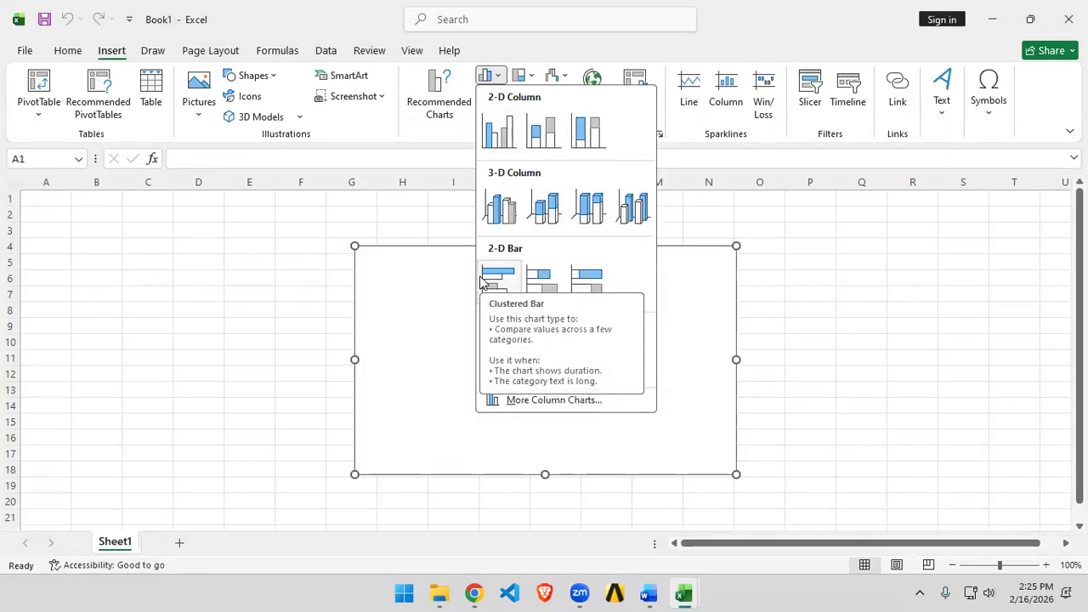
click(878, 295)
Step: Read the line chart section of the report
key(alt+Tab)
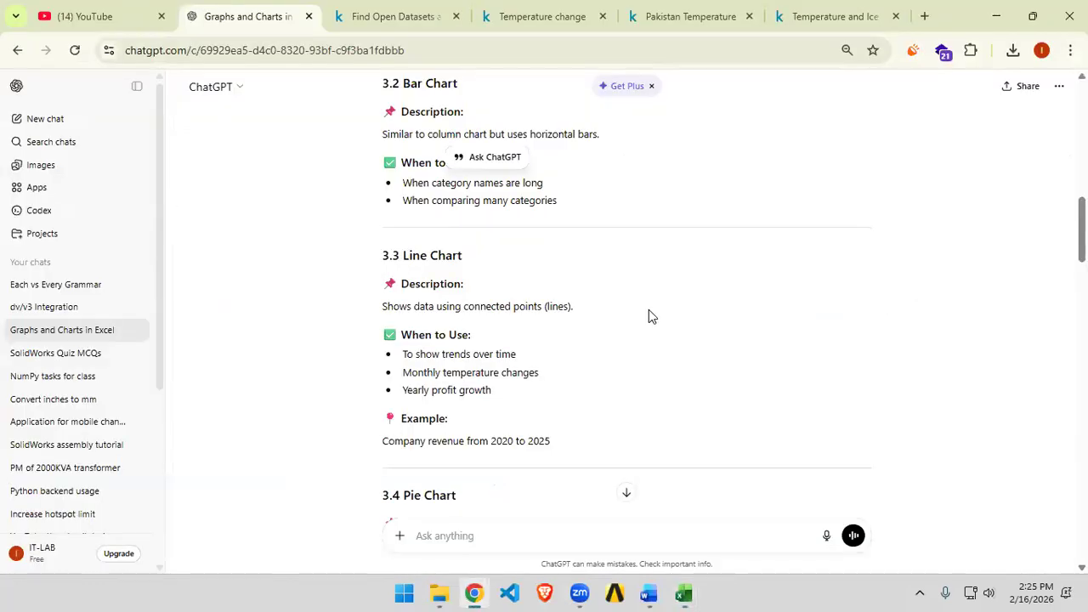
scroll(648, 310, down, 1)
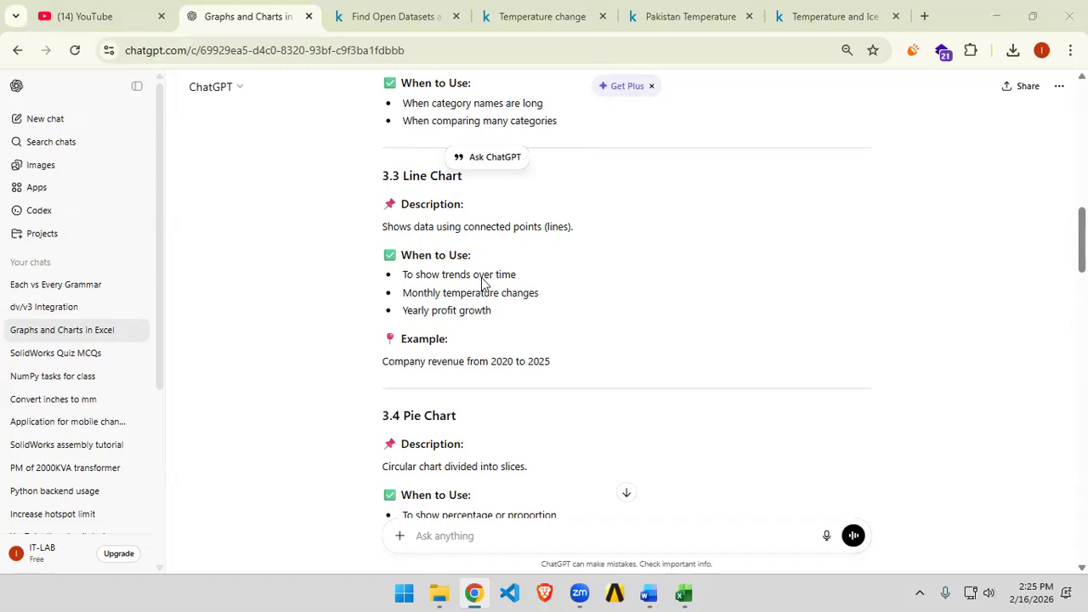
Step: Preview the line and area chart gallery in Book1, then close it and return to the report
key(alt+Tab)
click(495, 100)
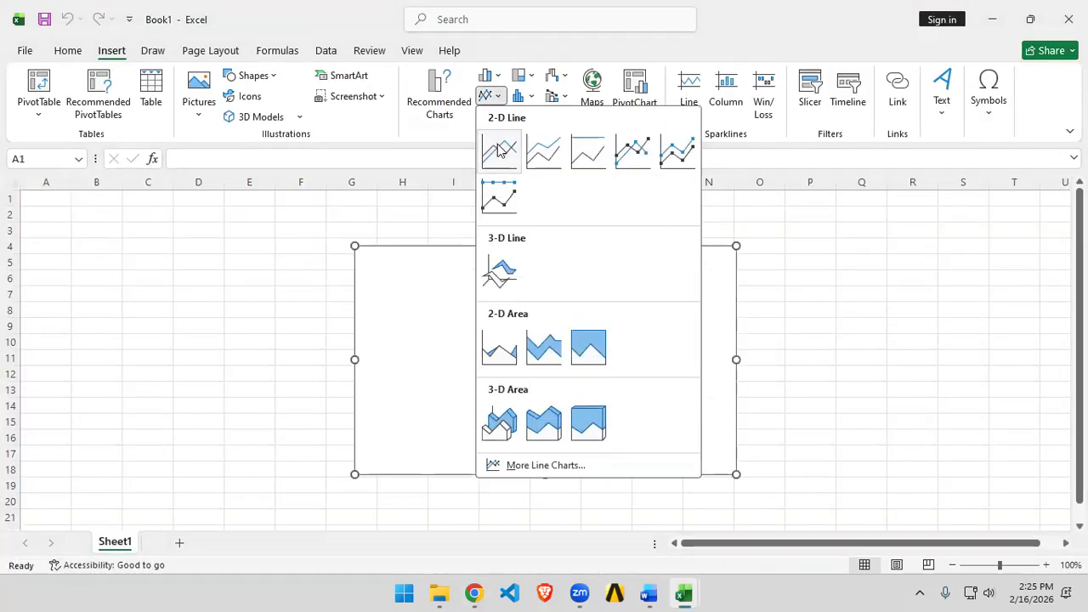
key(Escape)
key(alt+Tab)
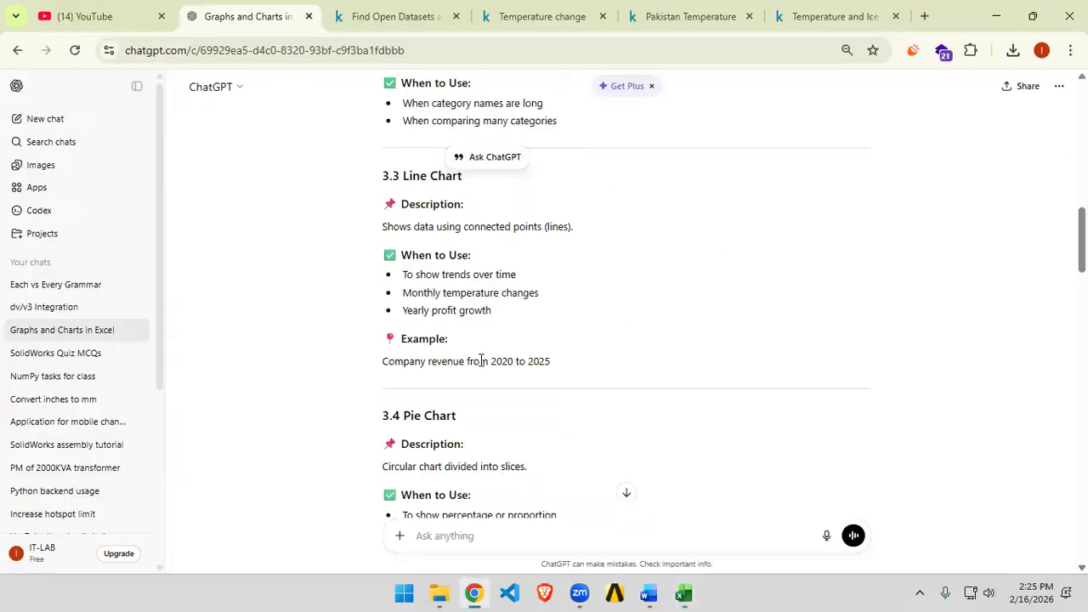
Step: Read the report's pie, area, scatter, histogram and combo chart sections and its chart creation steps
scroll(544, 360, down, 3)
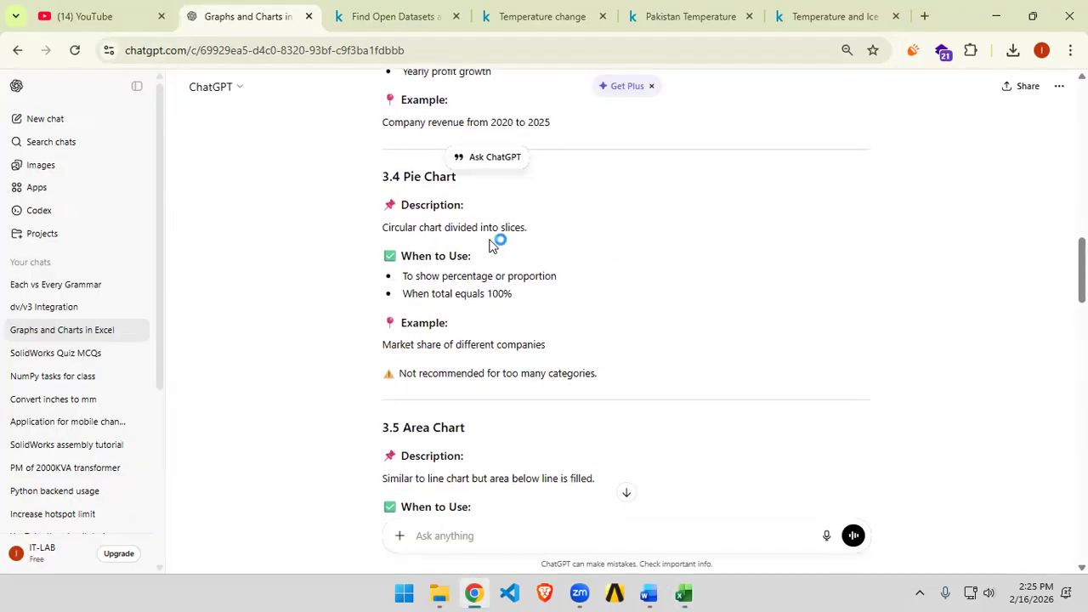
scroll(544, 245, down, 5)
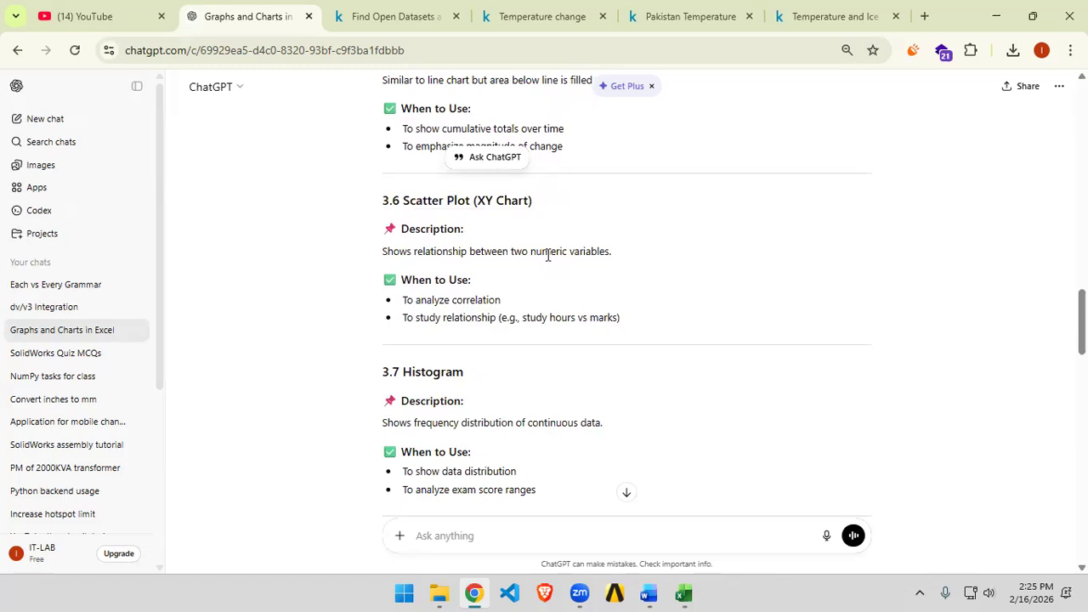
scroll(548, 255, down, 1)
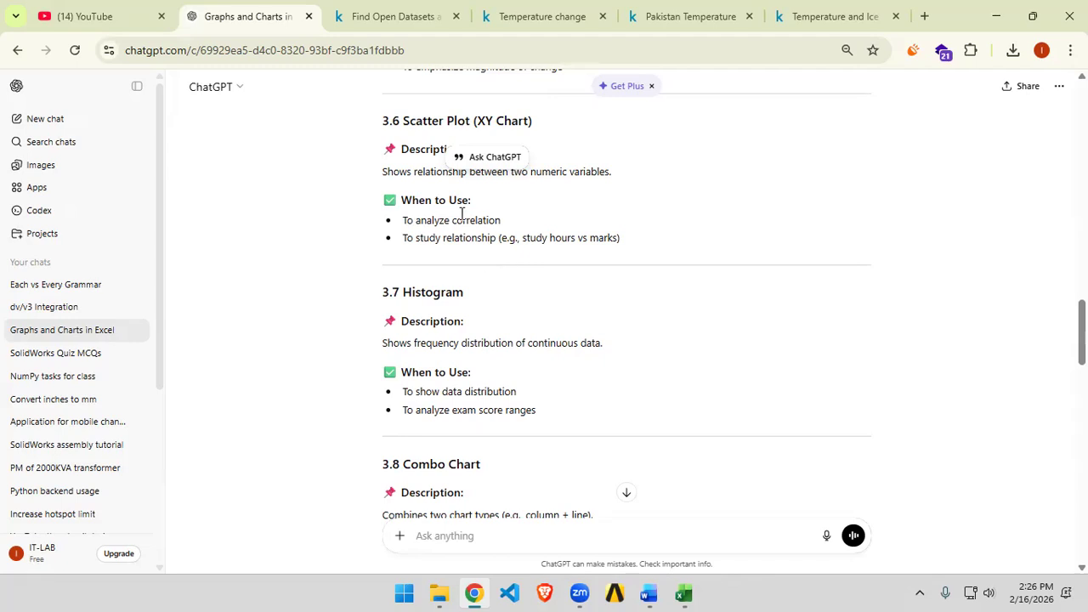
scroll(467, 216, down, 2)
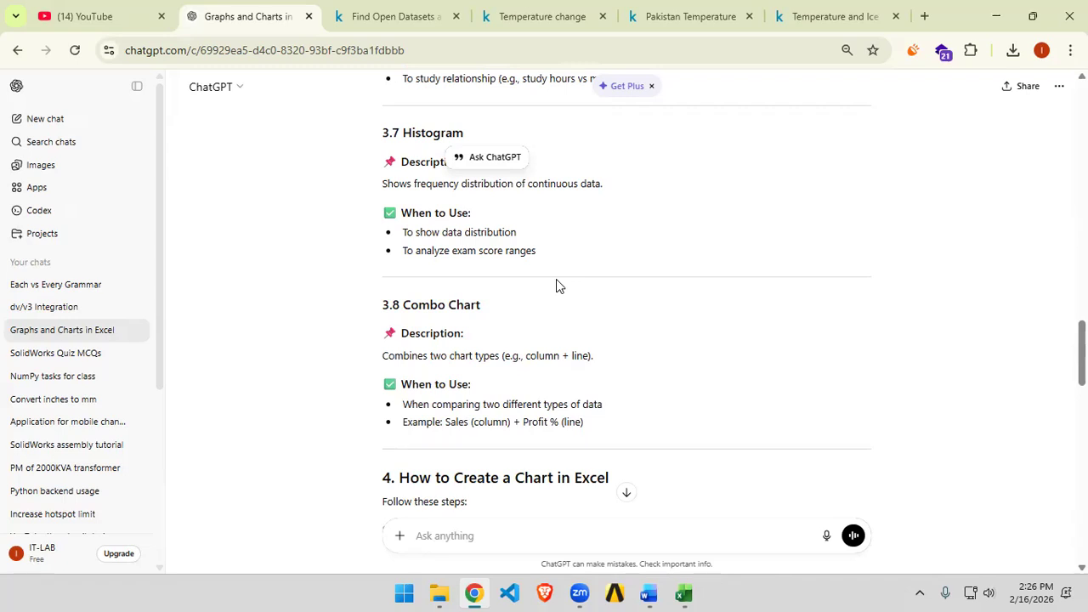
scroll(556, 286, down, 2)
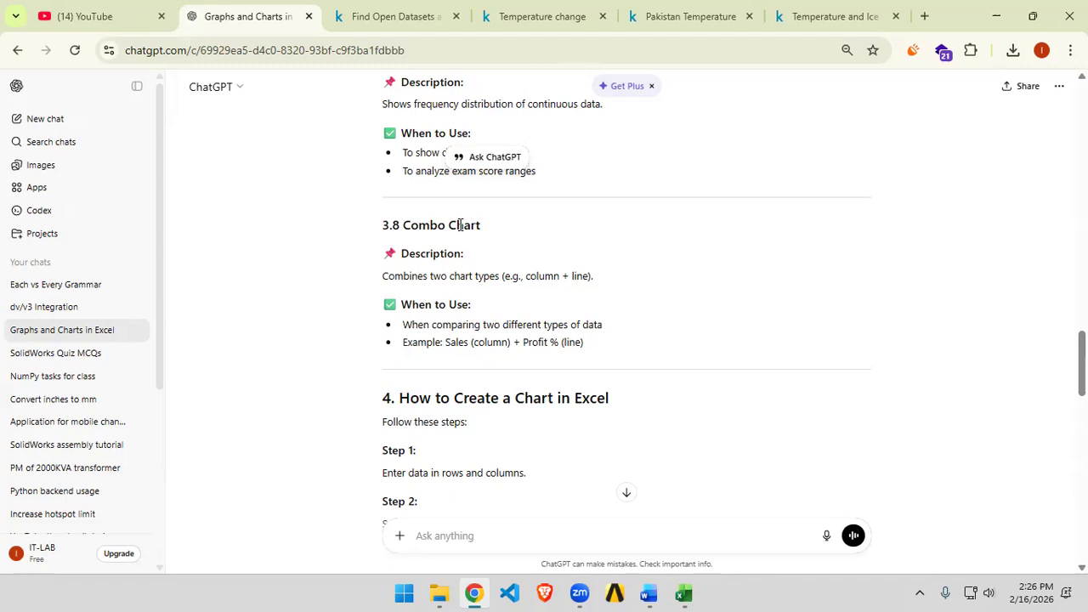
scroll(460, 225, down, 10)
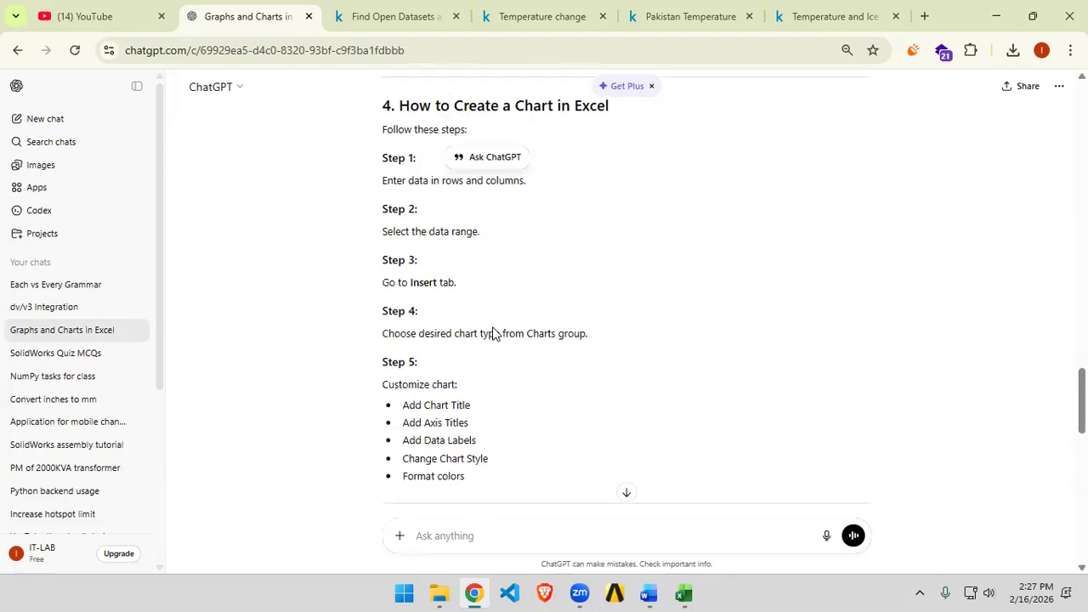
Step: Download the Ice Cream Sales - temperatures.csv file from the Kaggle Temperature and Ice Cream Sales dataset and open it
key(alt+Tab)
key(alt+Tab)
click(833, 17)
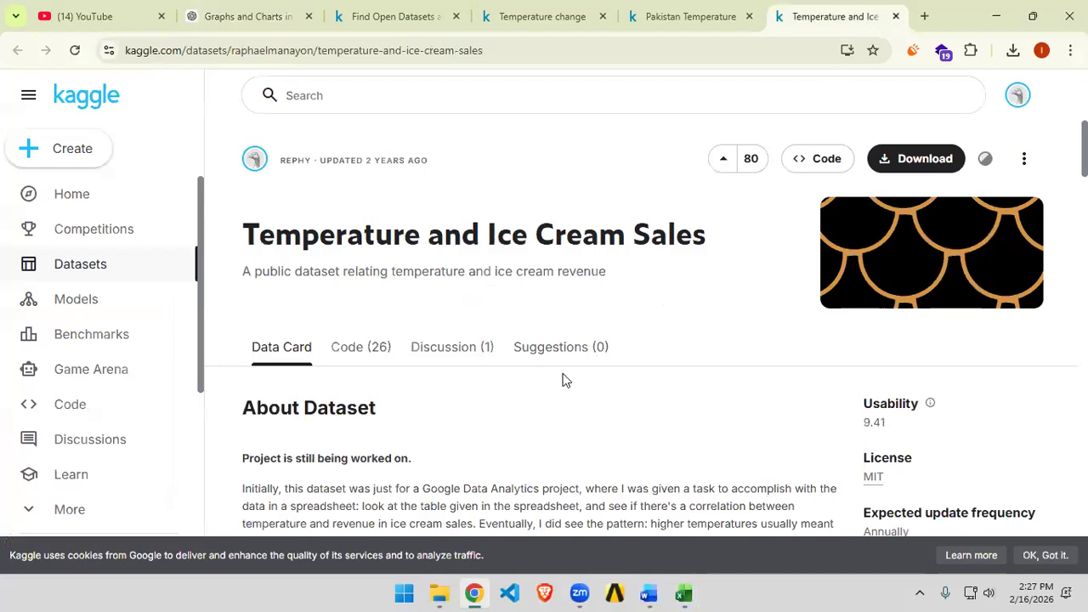
scroll(712, 281, down, 6)
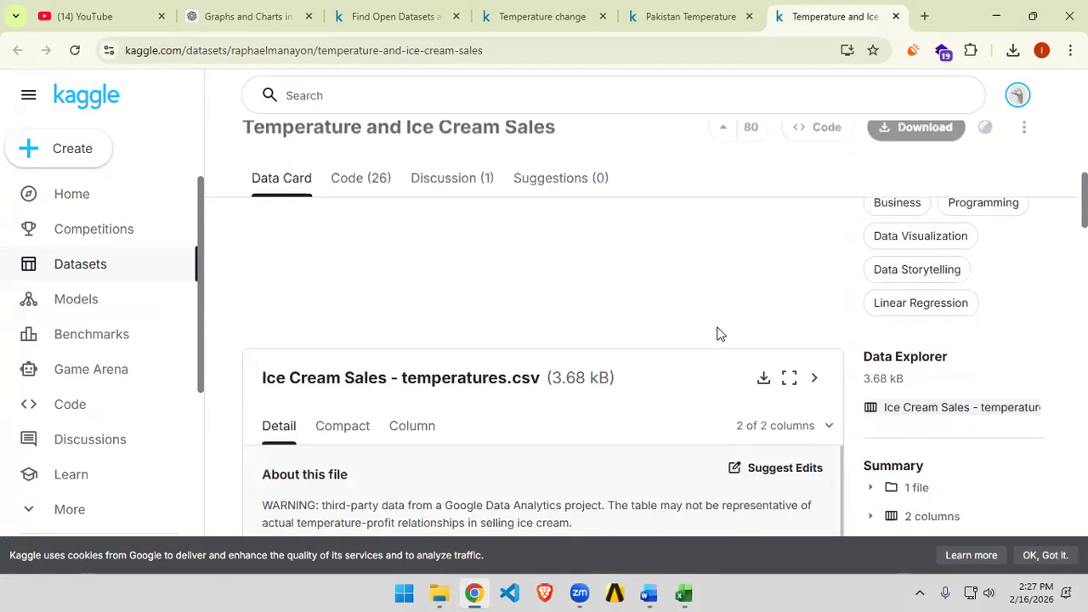
click(764, 219)
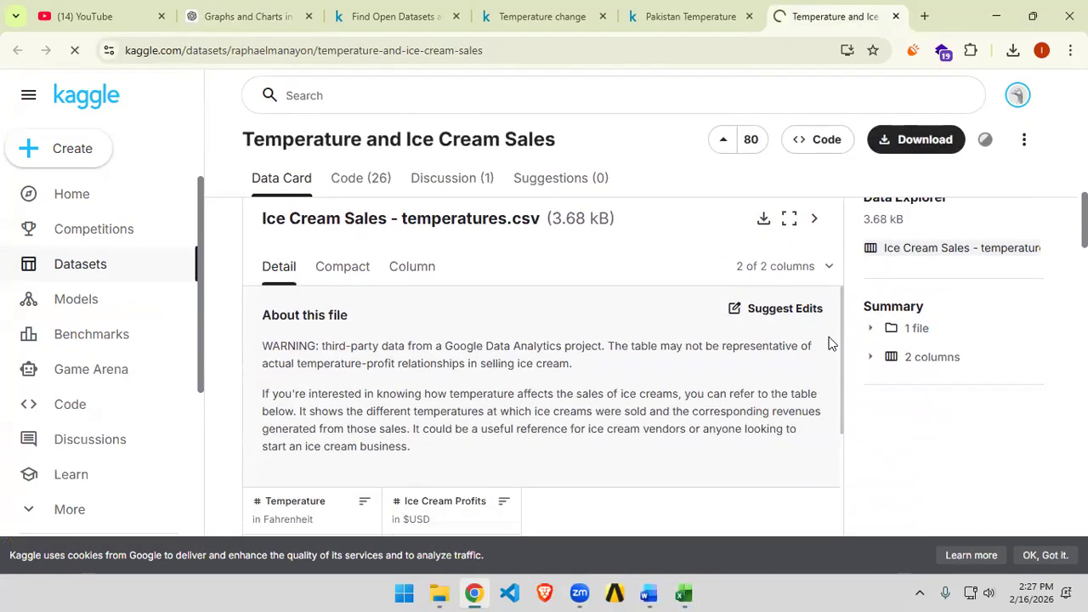
click(867, 91)
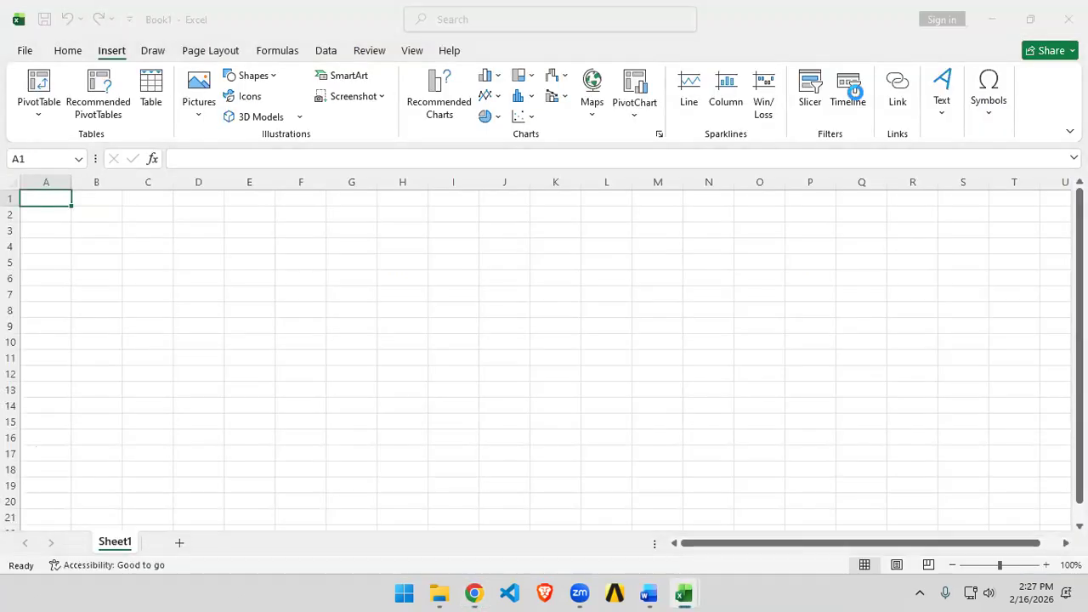
Step: Autofit the width of the Temperature column so its header fits
scroll(149, 338, down, 3)
scroll(149, 338, up, 3)
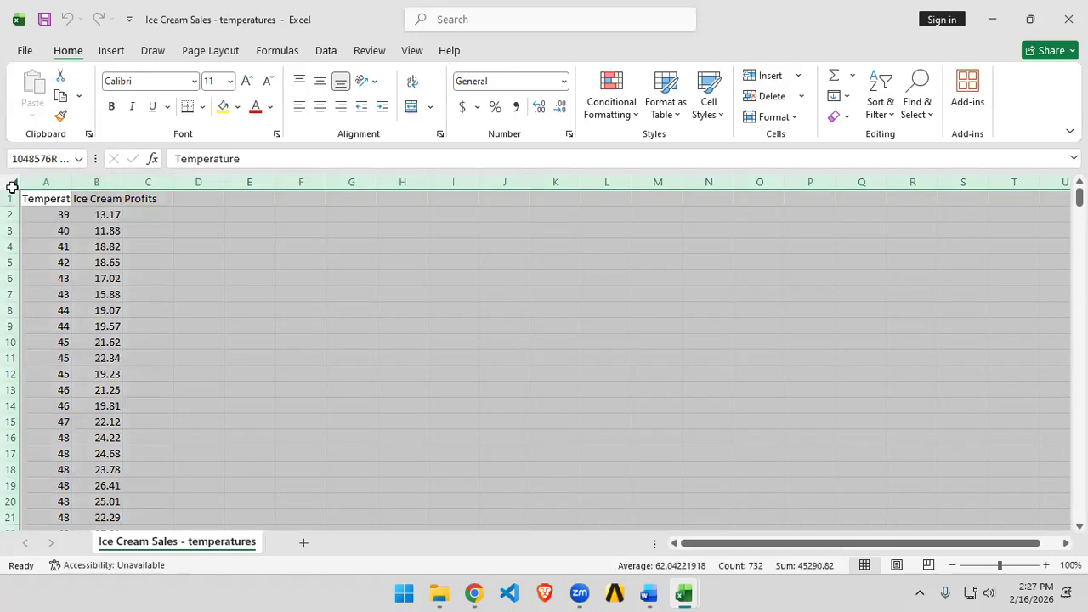
click(12, 182)
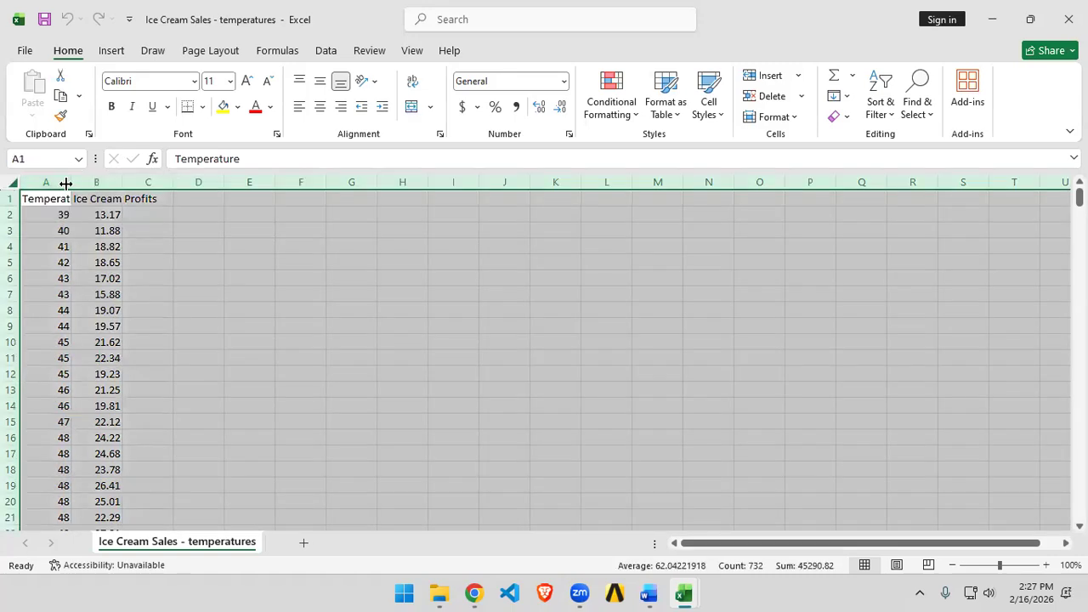
double_click(71, 182)
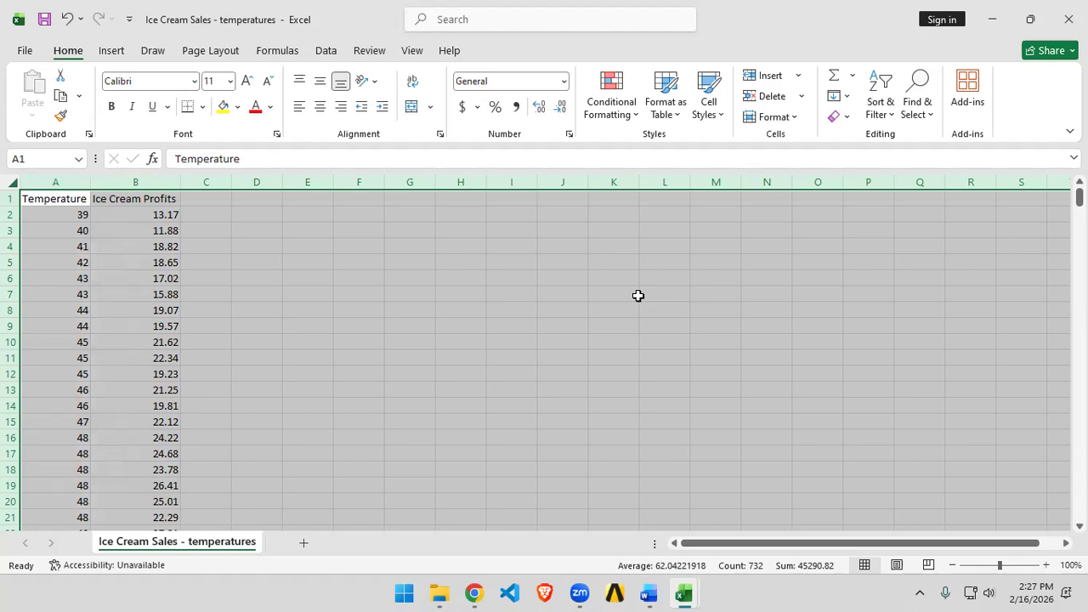
click(609, 313)
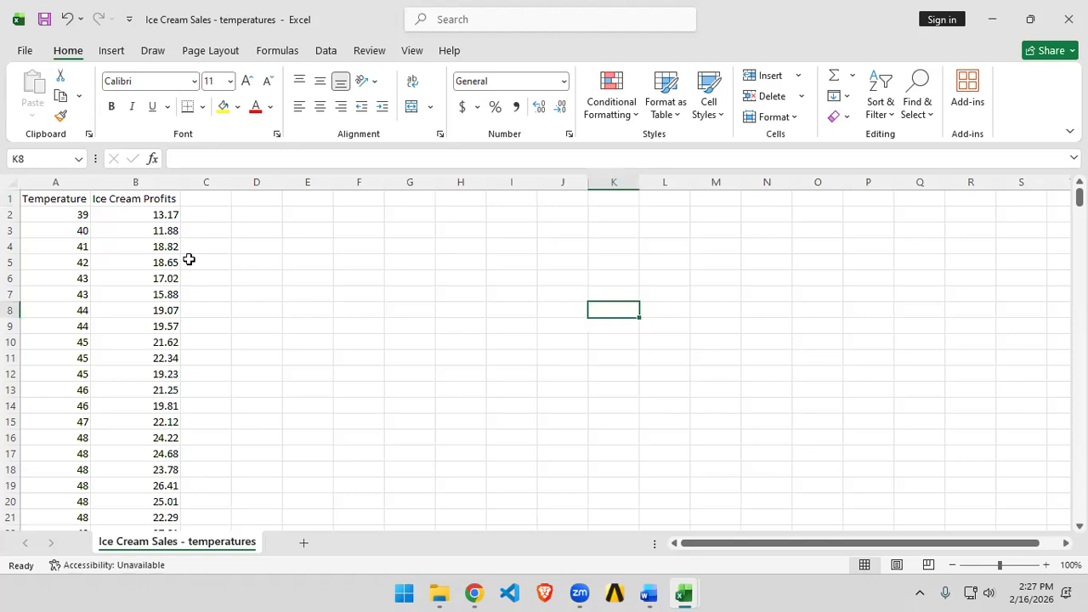
Step: Select the Temperature and Ice Cream Profits values from row 2 down to the last data row
scroll(88, 298, down, 18)
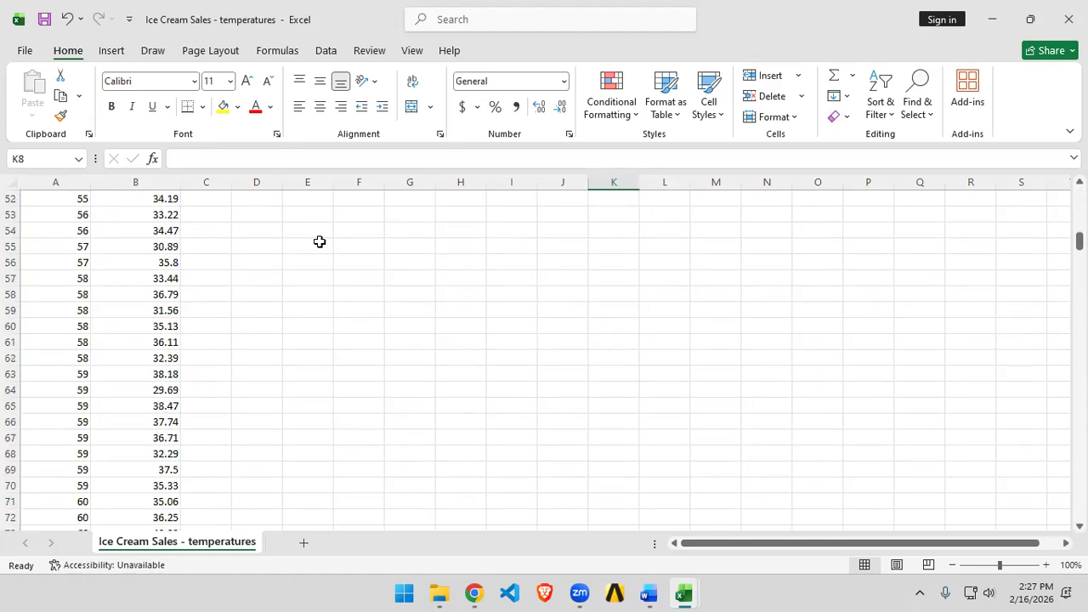
drag(1080, 247, 1079, 194)
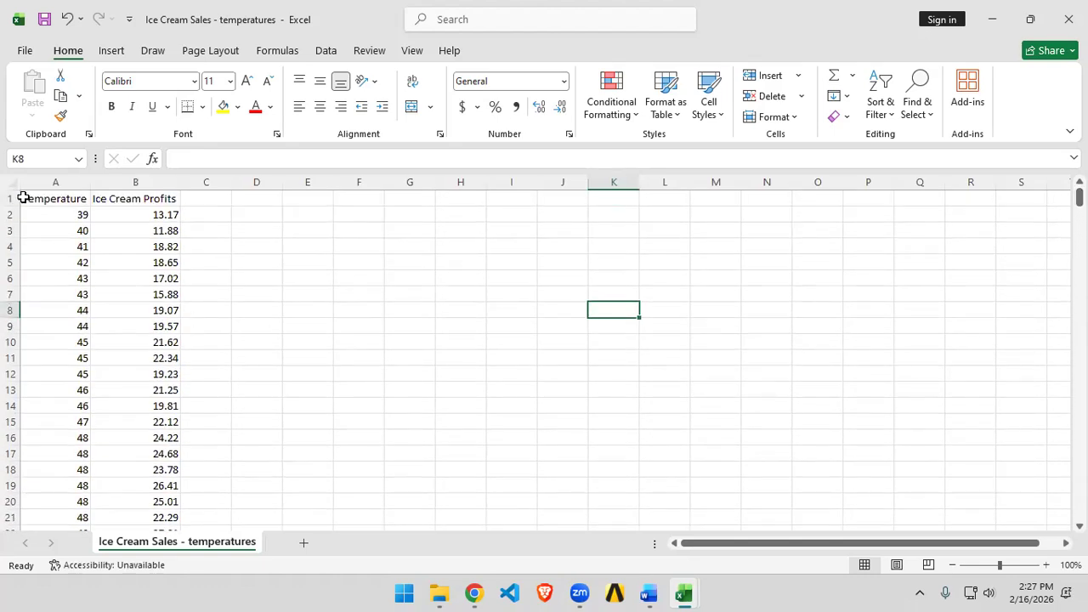
drag(58, 215, 153, 515)
scroll(330, 357, up, 11)
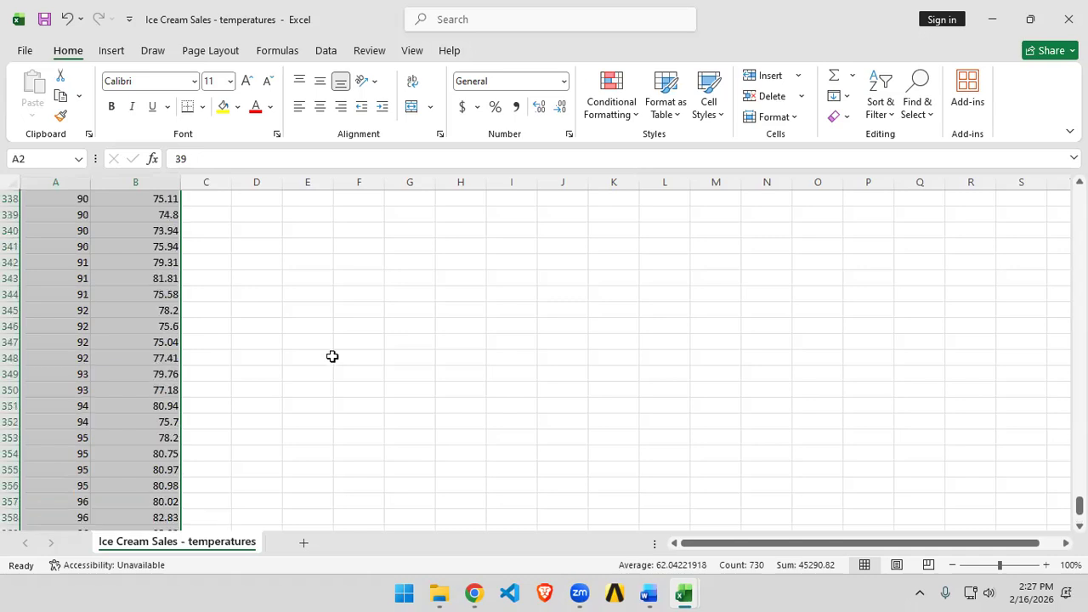
scroll(331, 356, up, 20)
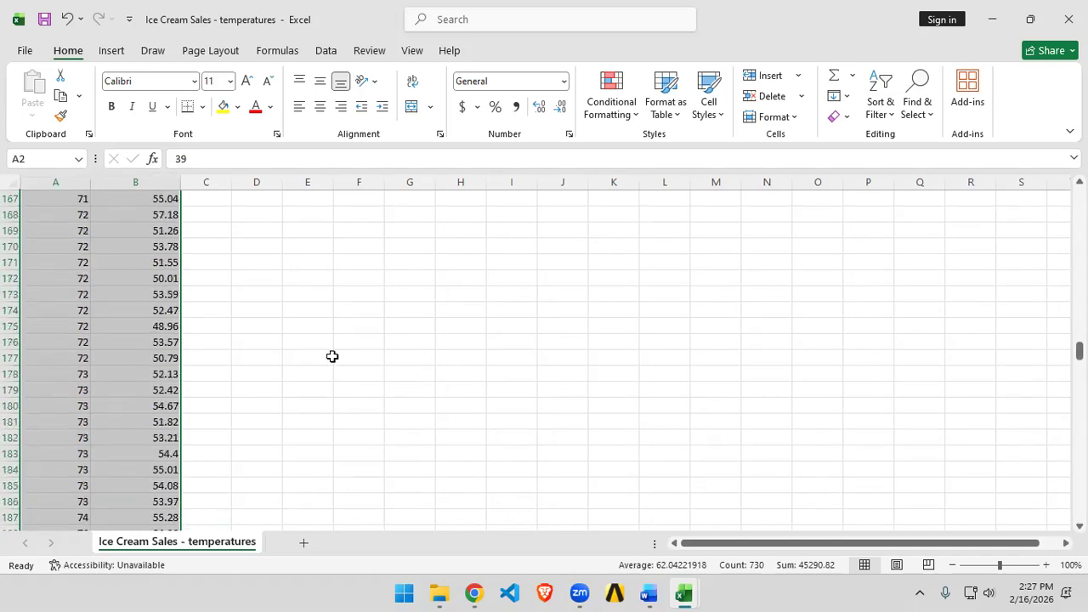
scroll(331, 356, up, 20)
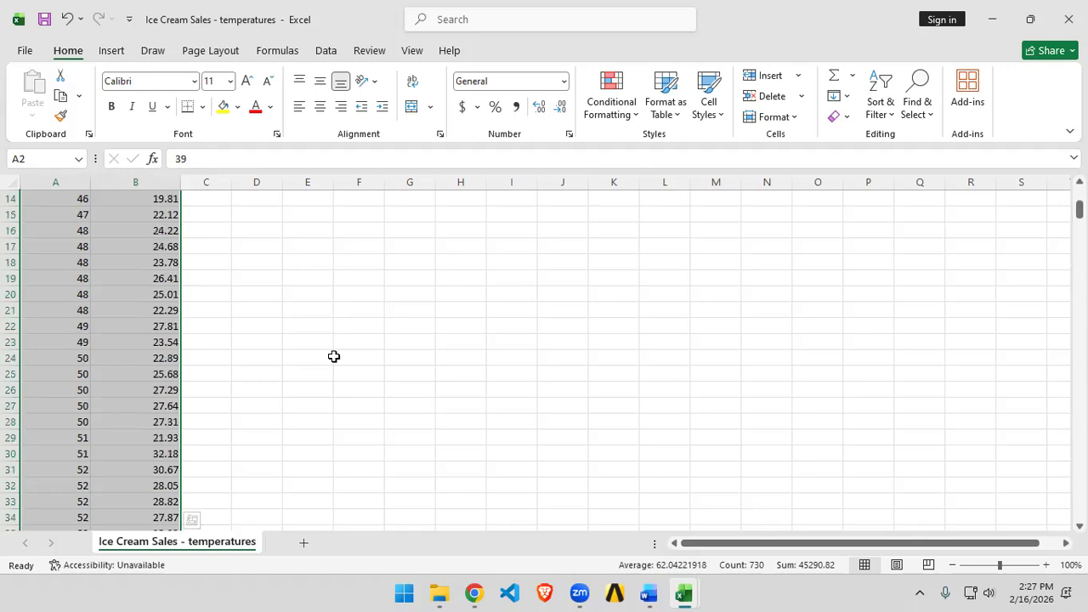
Step: Insert a Scatter chart of the selected data, after previewing the clustered column chart option
click(125, 52)
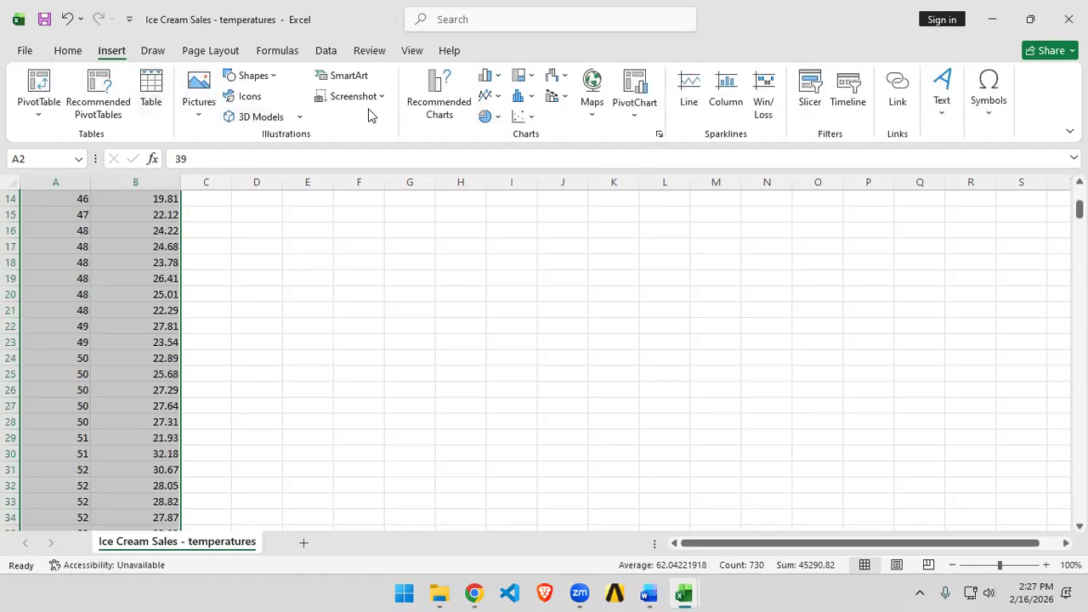
click(480, 77)
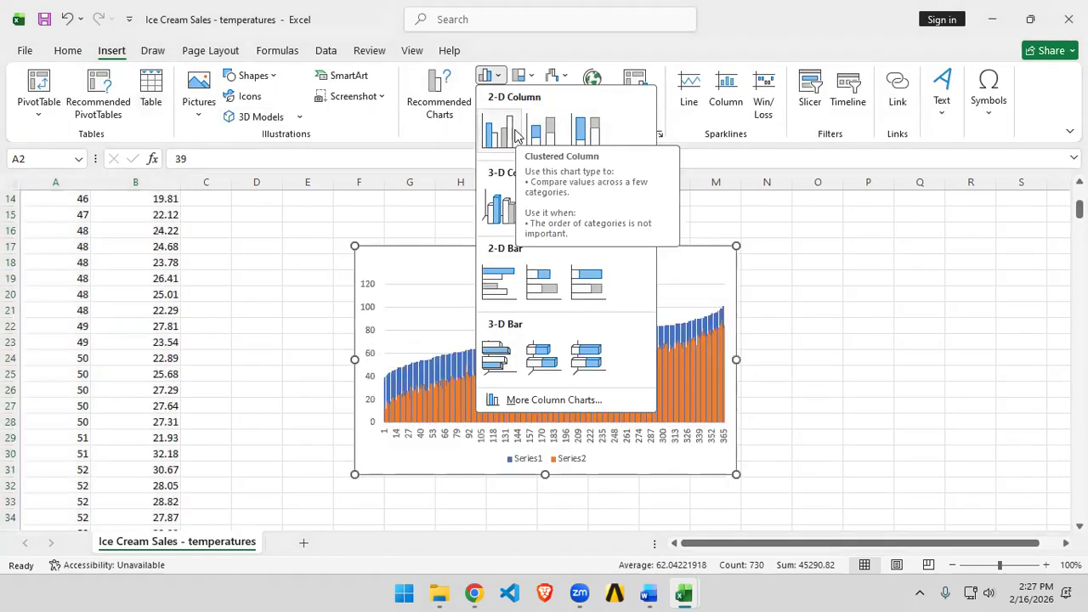
click(491, 95)
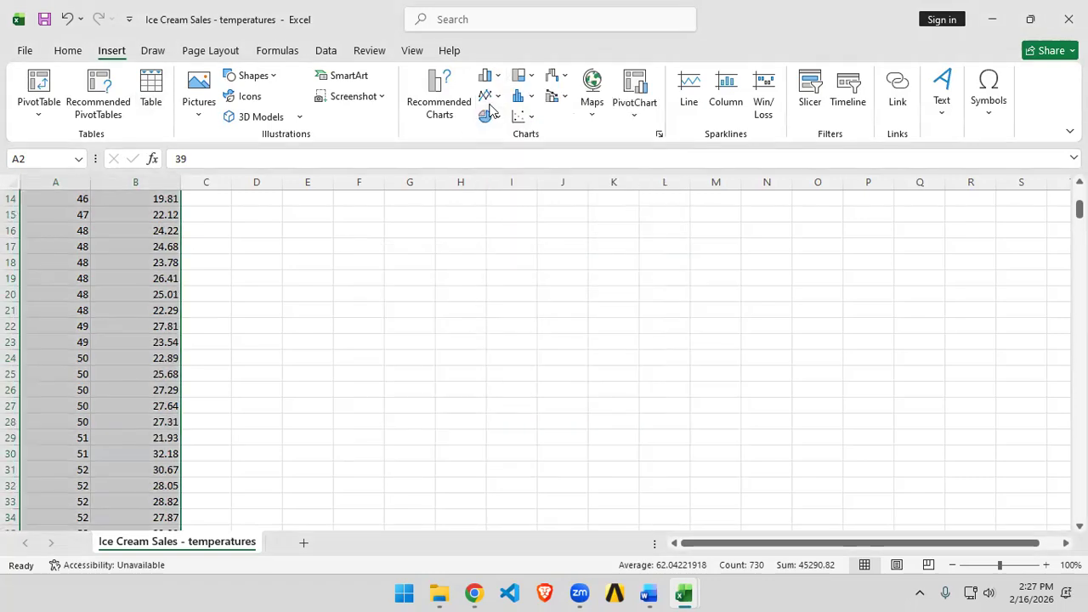
click(491, 95)
click(420, 145)
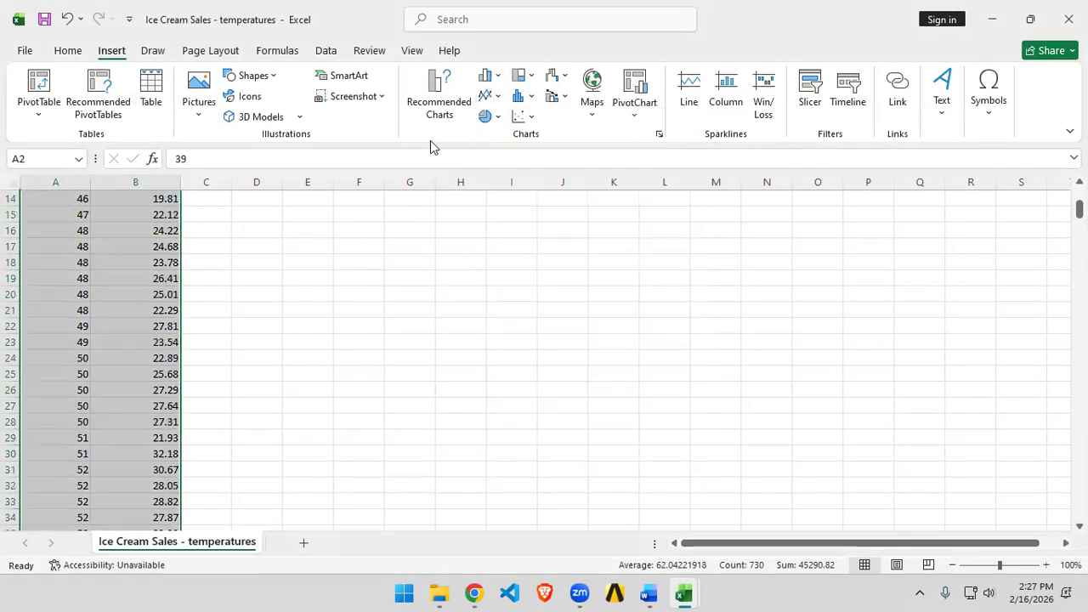
click(520, 116)
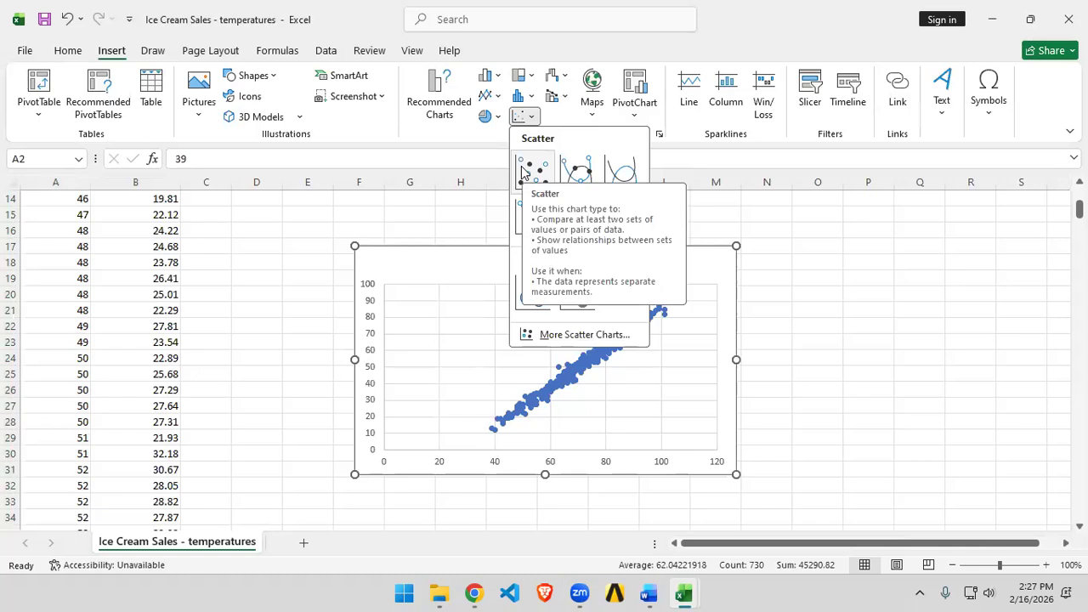
click(524, 172)
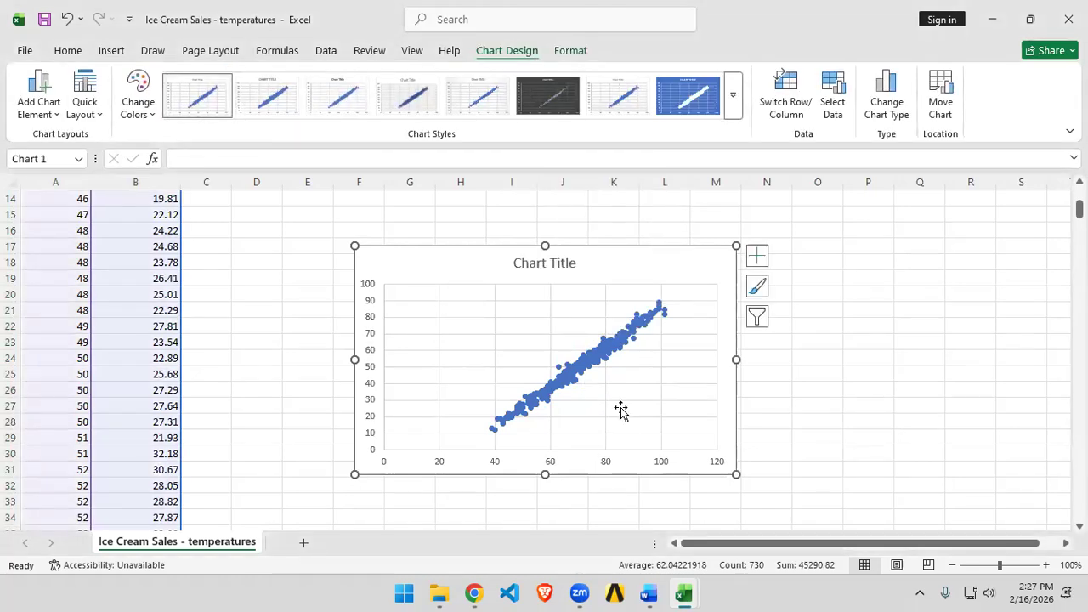
Step: Open the horizontal axis formatting options for the scatter chart and close them again
ctrl+scroll(651, 414, up, 2)
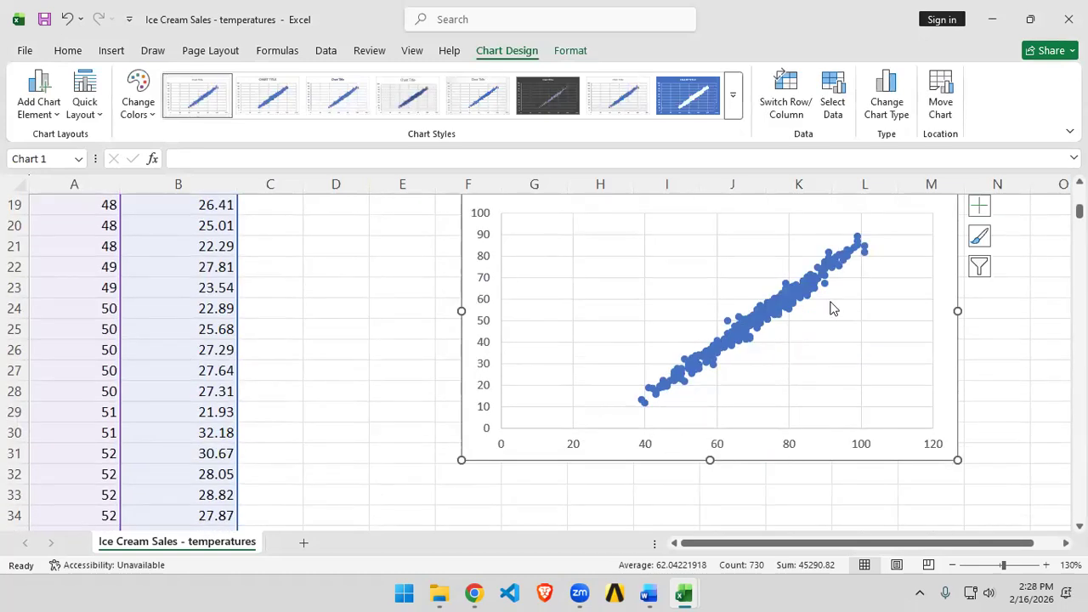
double_click(935, 443)
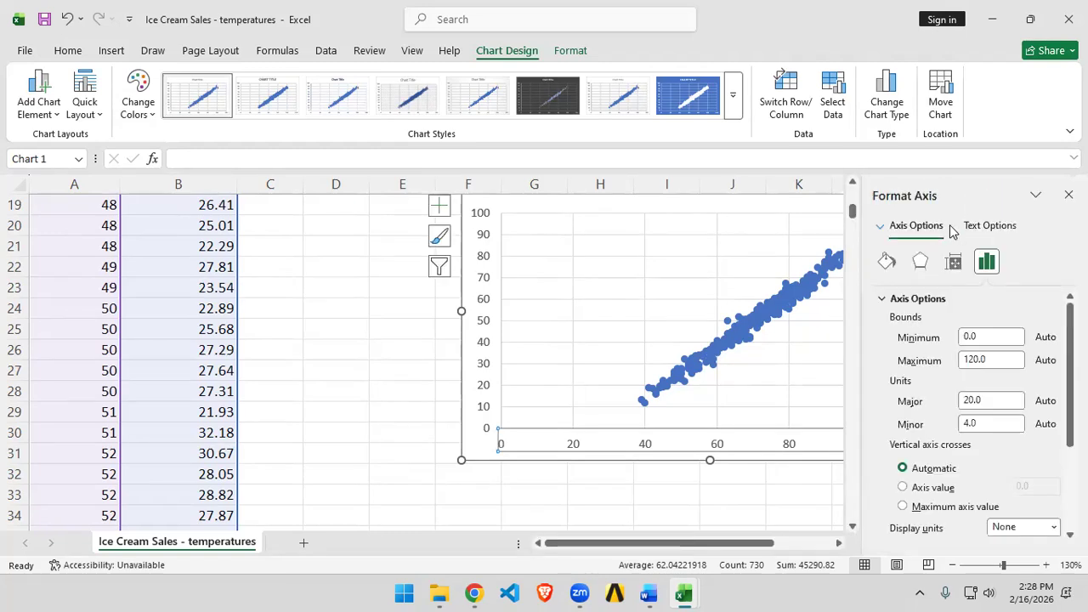
click(1068, 194)
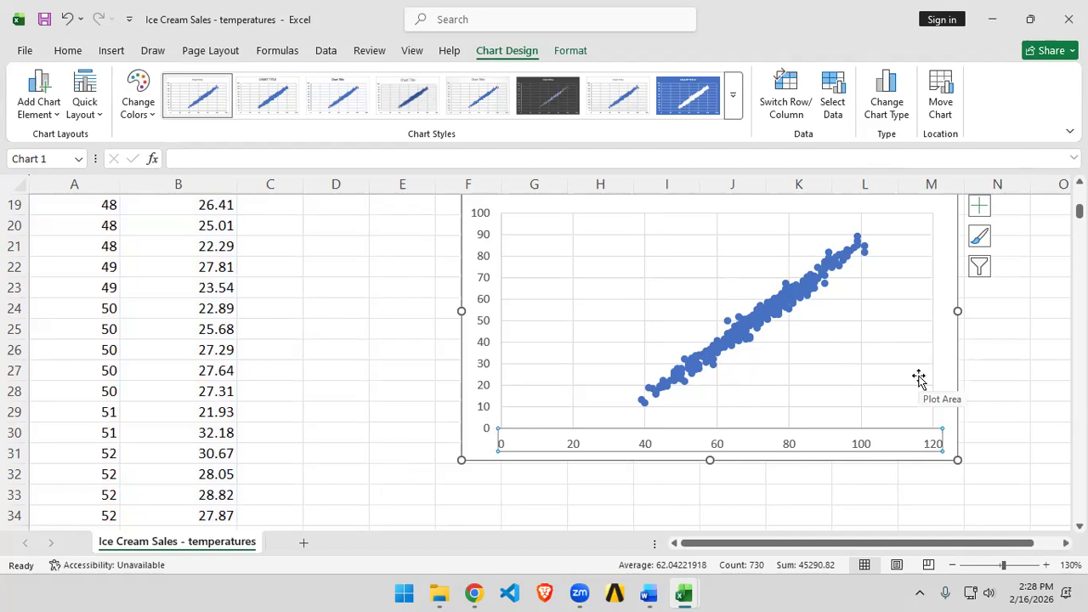
scroll(918, 378, up, 1)
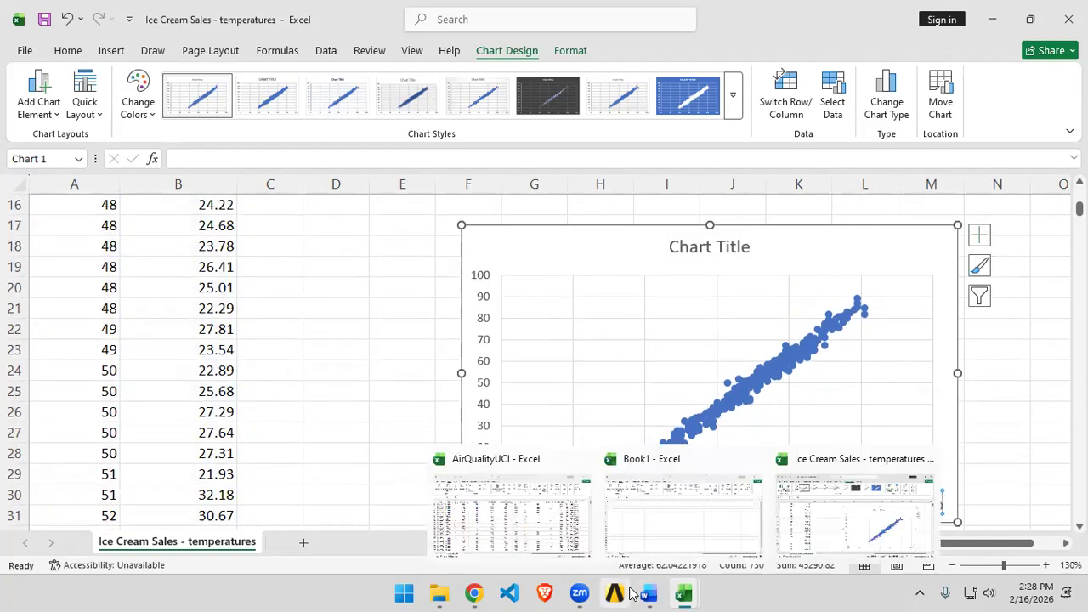
click(649, 594)
key(Return)
key(alt+Tab)
Step: Open the list of chart elements available for the scatter chart
click(909, 250)
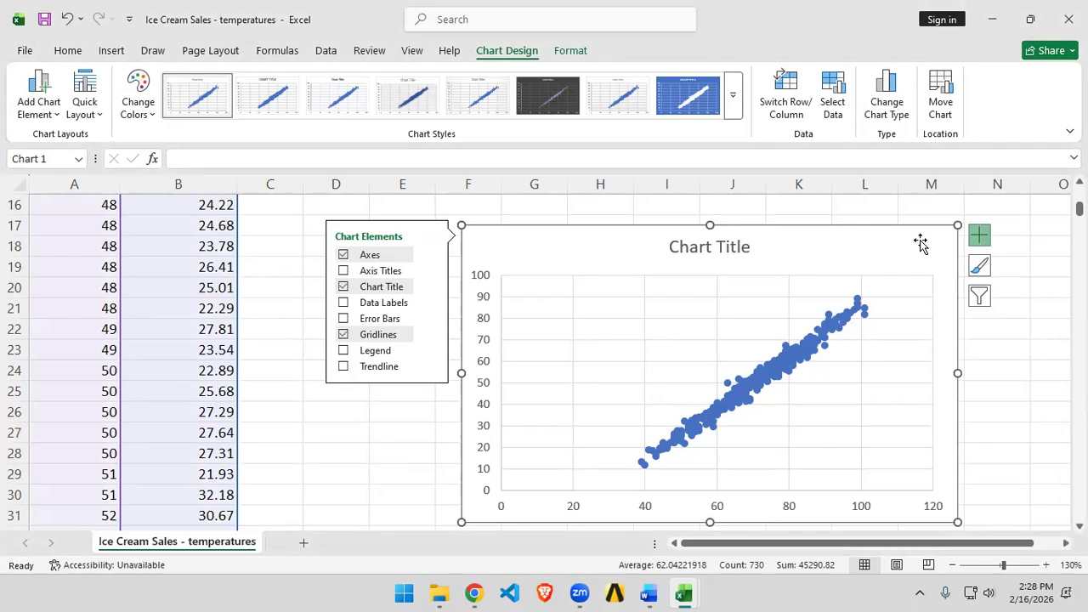
click(451, 592)
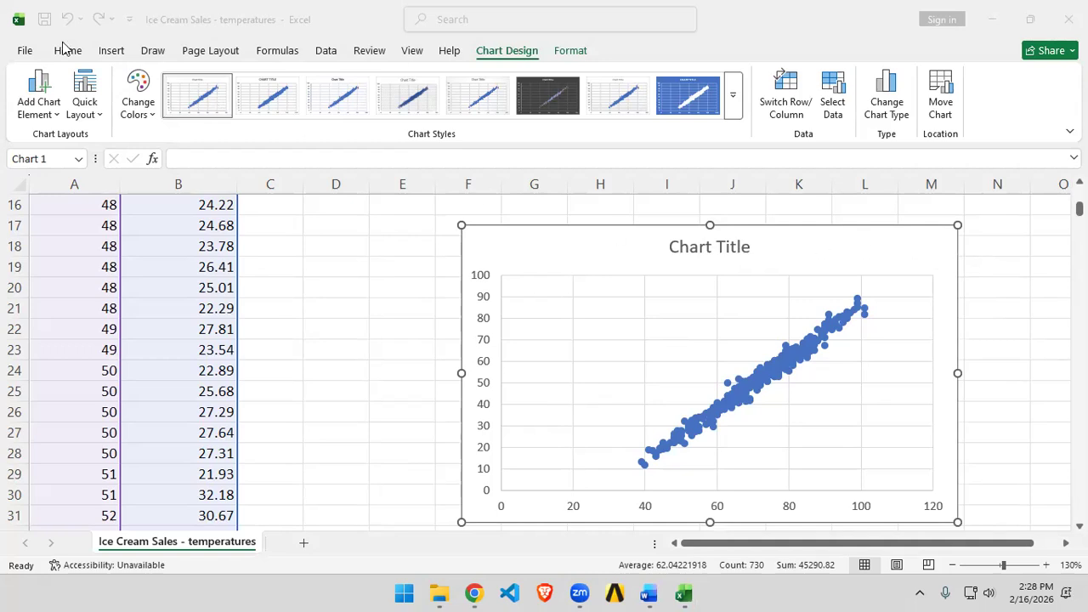
click(16, 56)
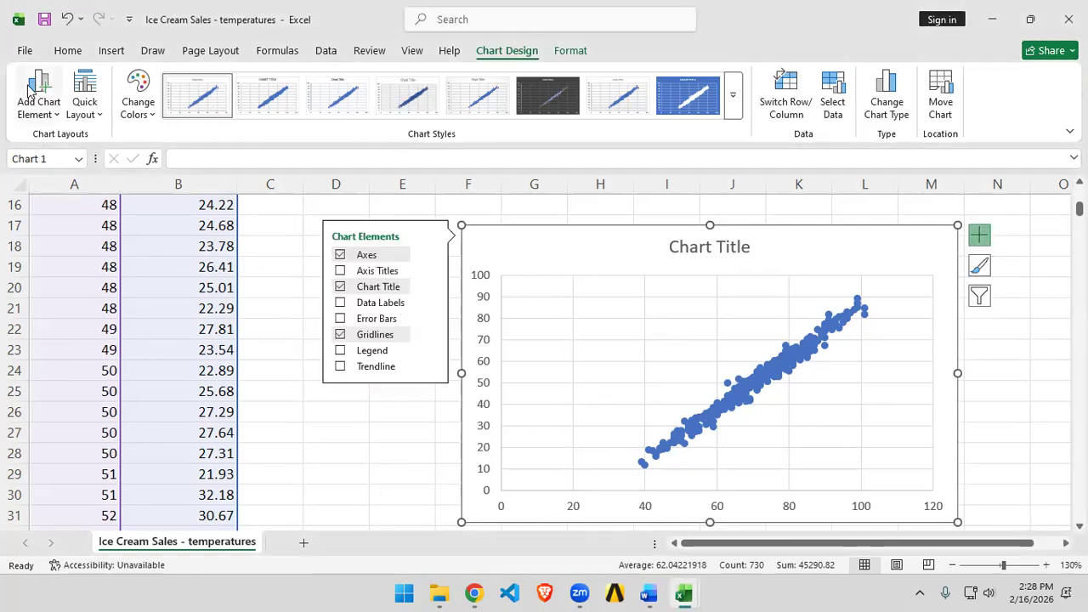
Step: Save the workbook as a CSV file named Ice Cream Sales - temperatures in the Music folder
click(24, 50)
click(51, 263)
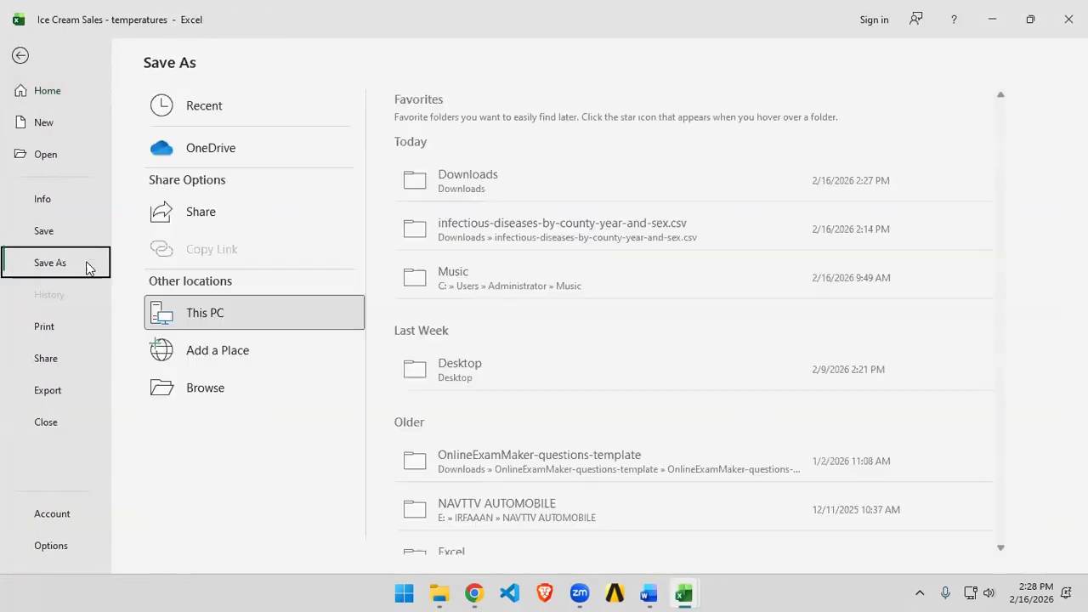
click(192, 400)
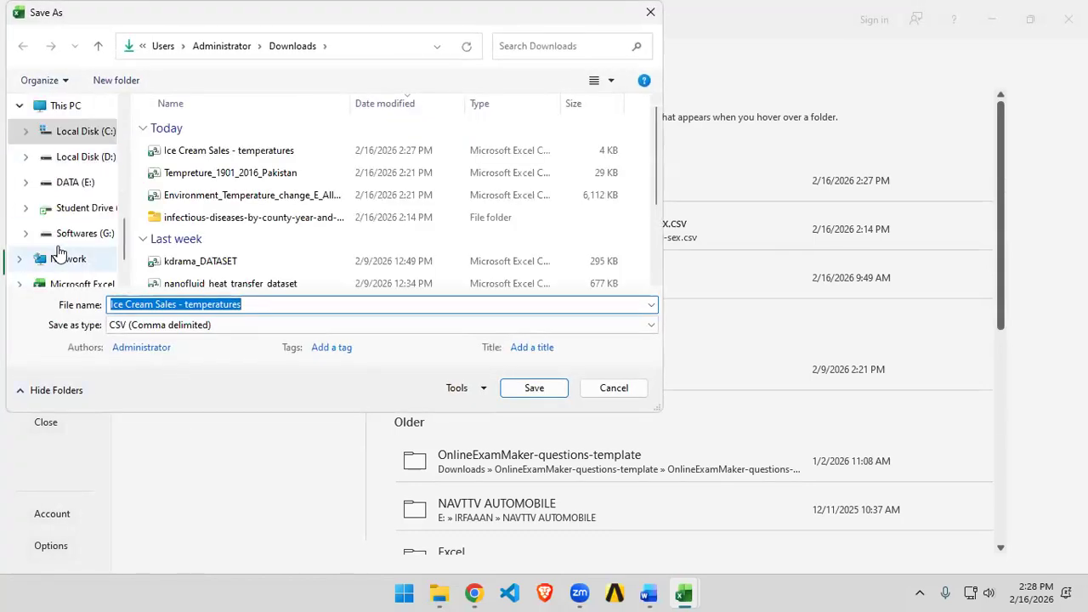
scroll(59, 238, down, 1)
scroll(76, 226, up, 5)
scroll(81, 223, down, 3)
click(55, 157)
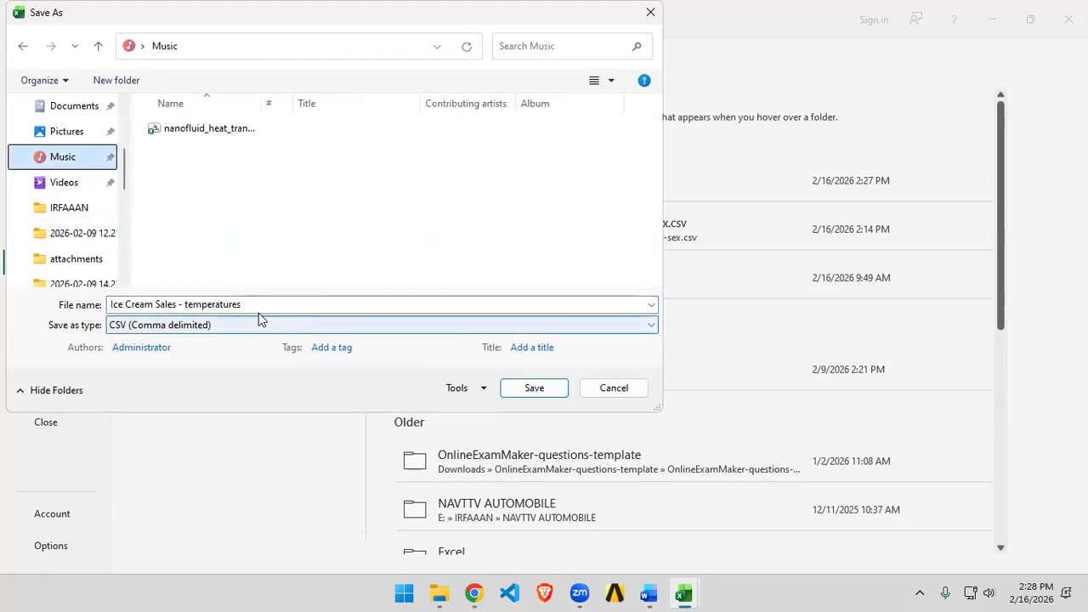
click(533, 387)
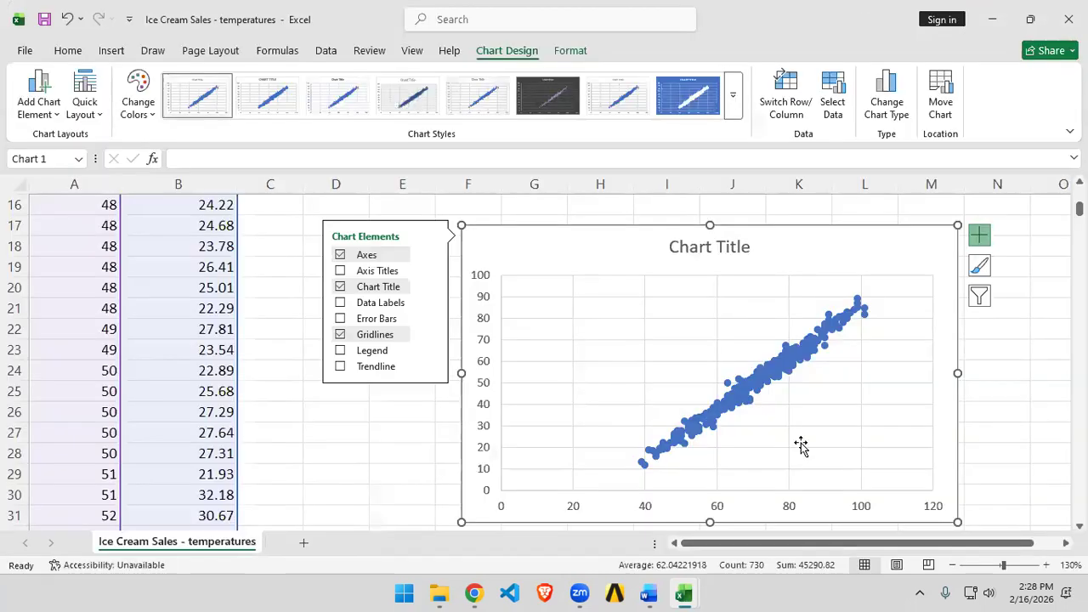
Step: Switch to Word and paste the copied scatter chart below the document heading
click(649, 594)
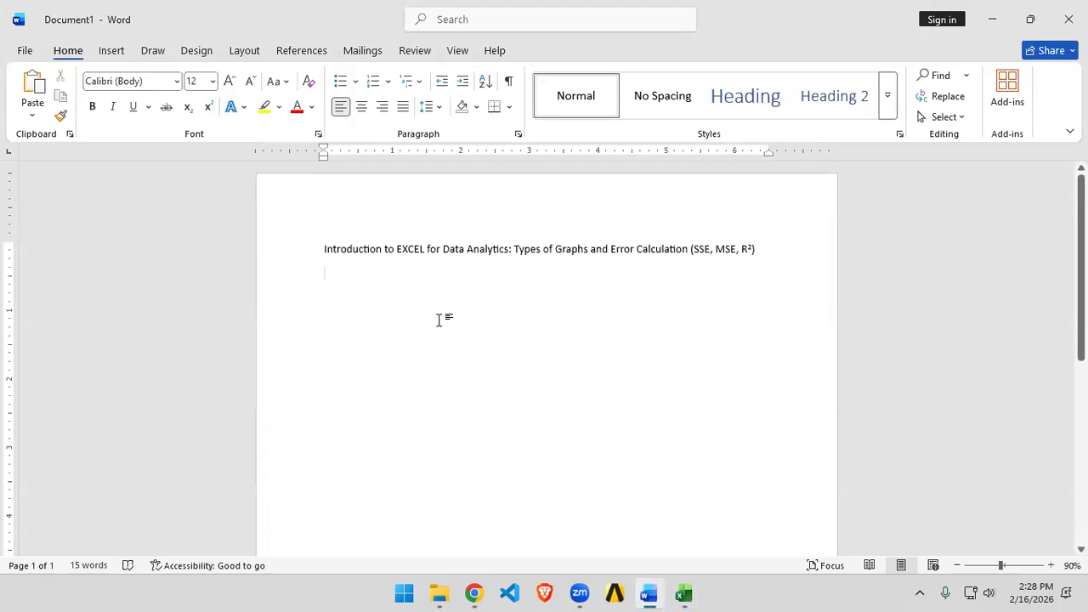
key(alt+Tab)
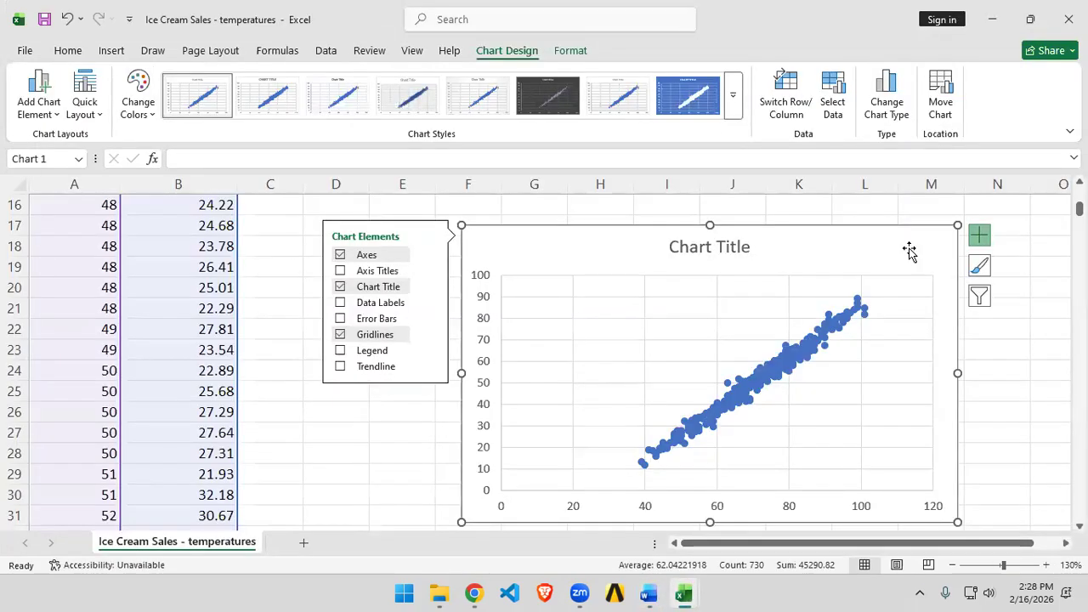
key(alt+Tab)
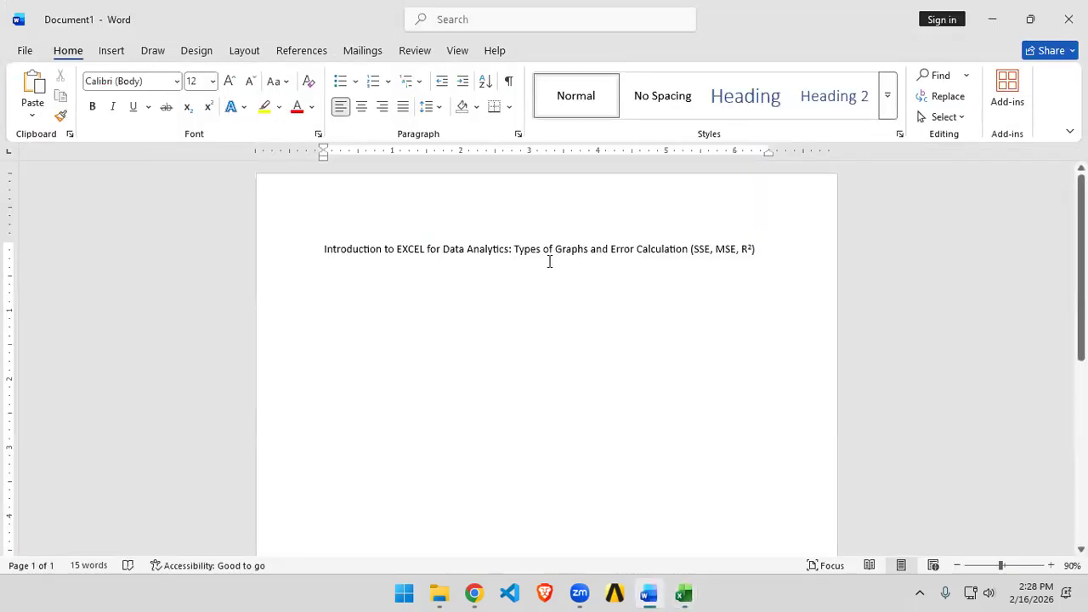
key(ctrl+v)
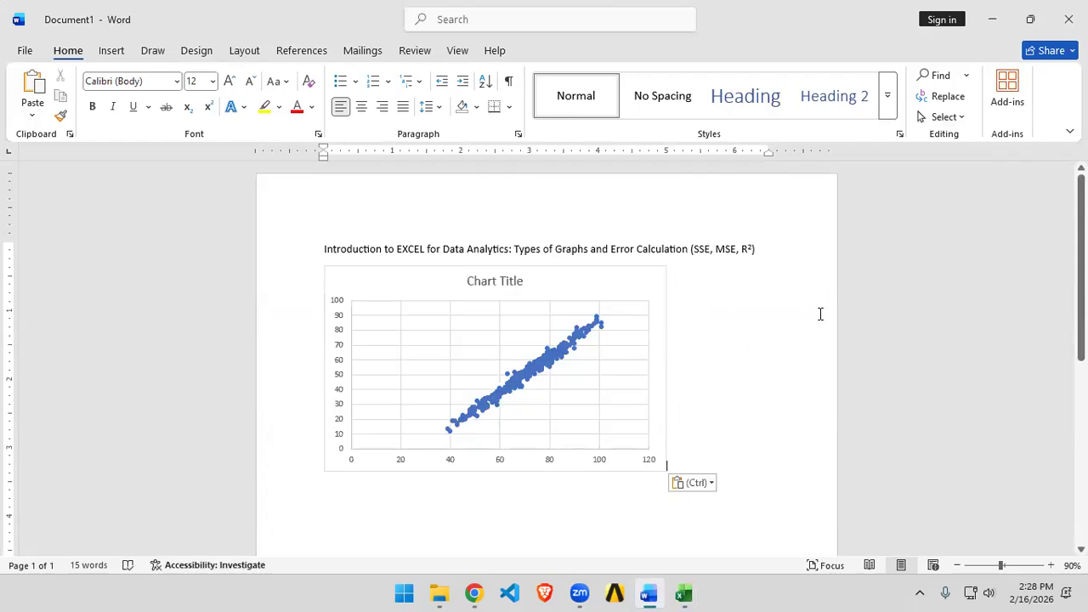
Step: Center the pasted chart on the page
click(637, 281)
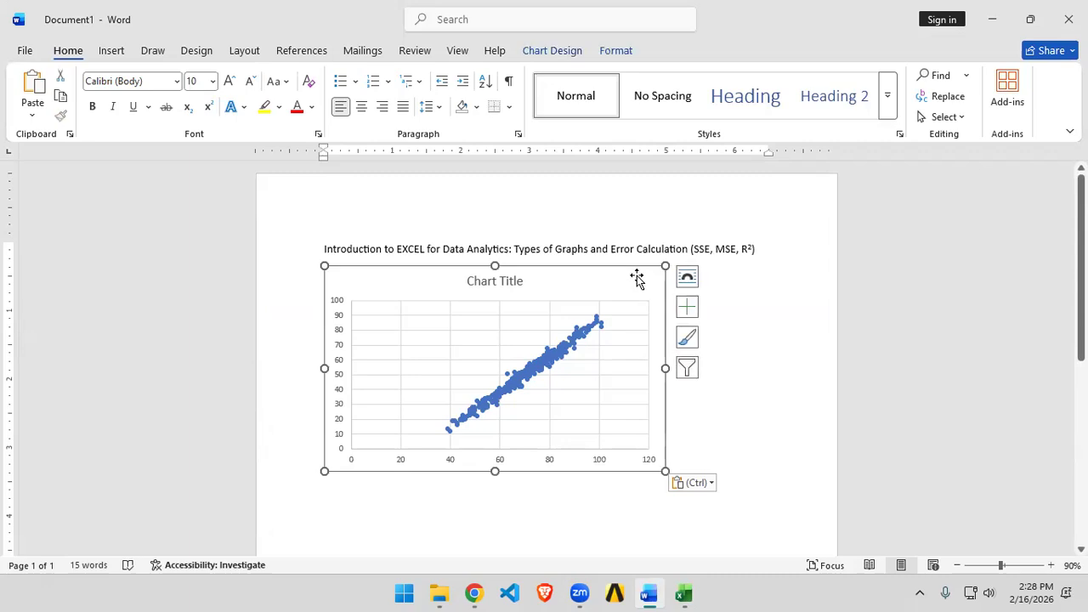
click(361, 108)
click(738, 464)
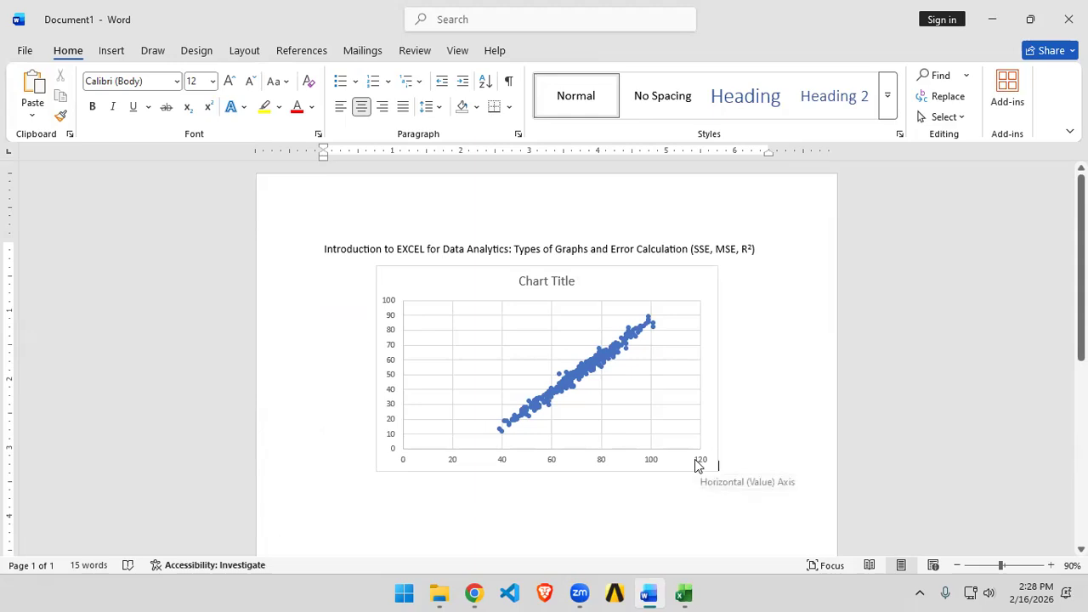
Step: Delete the chart title and add axis titles to the chart
click(570, 289)
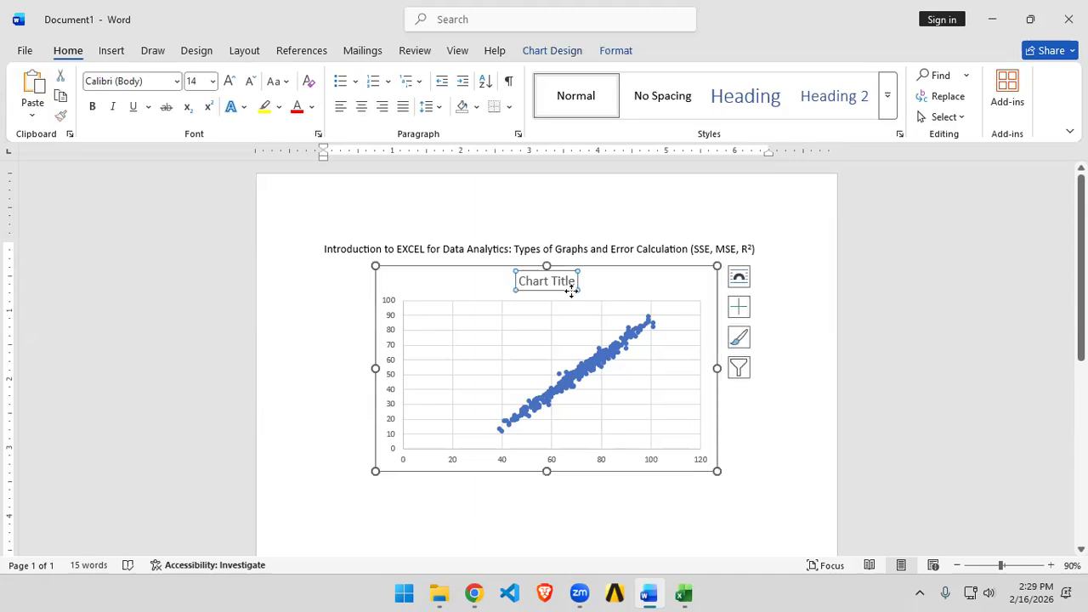
key(Delete)
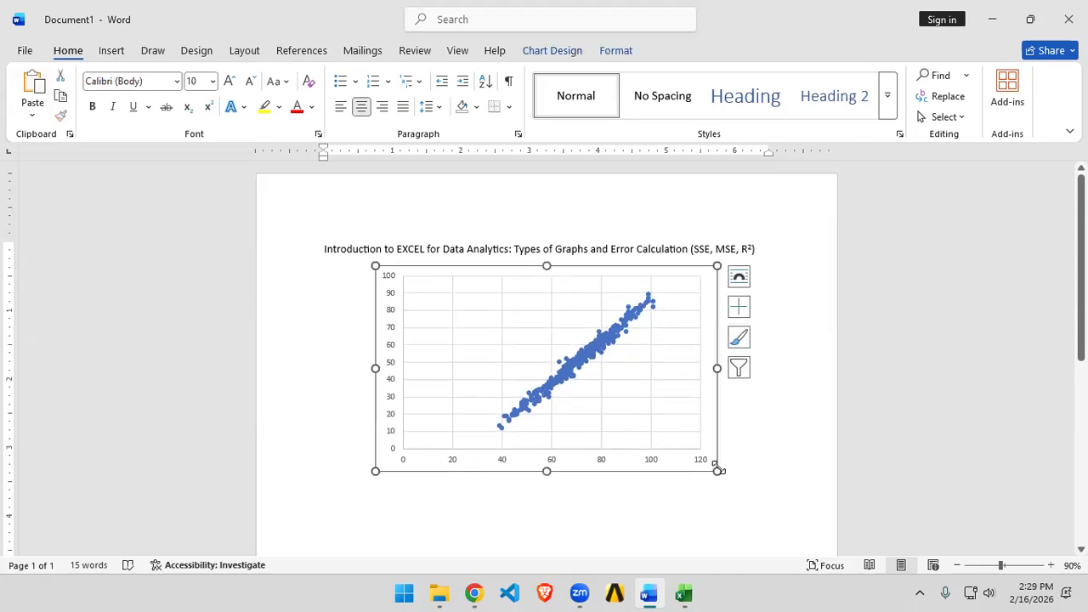
click(696, 466)
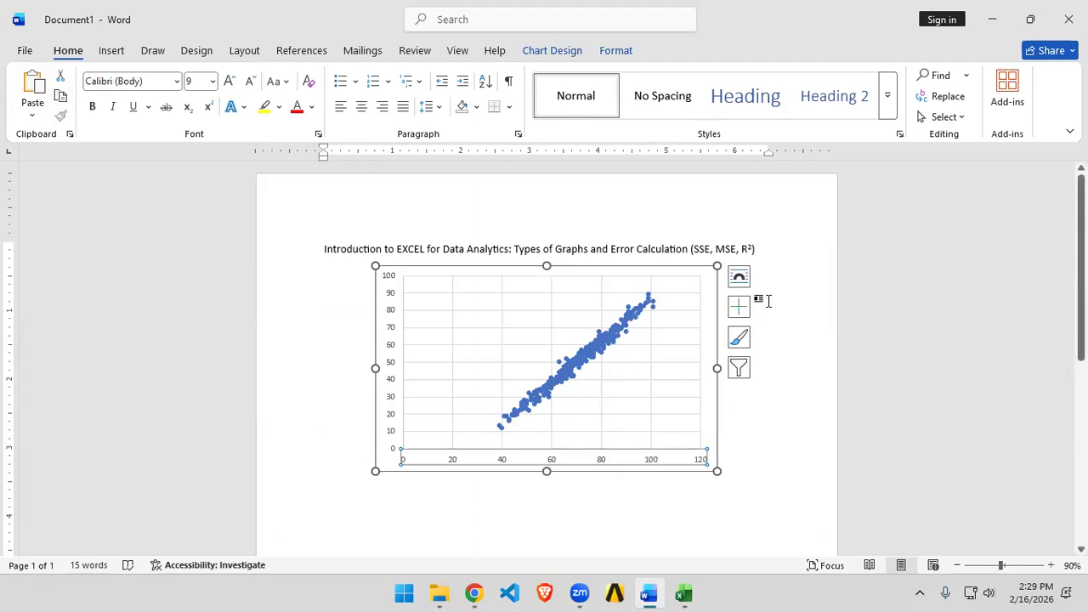
click(739, 306)
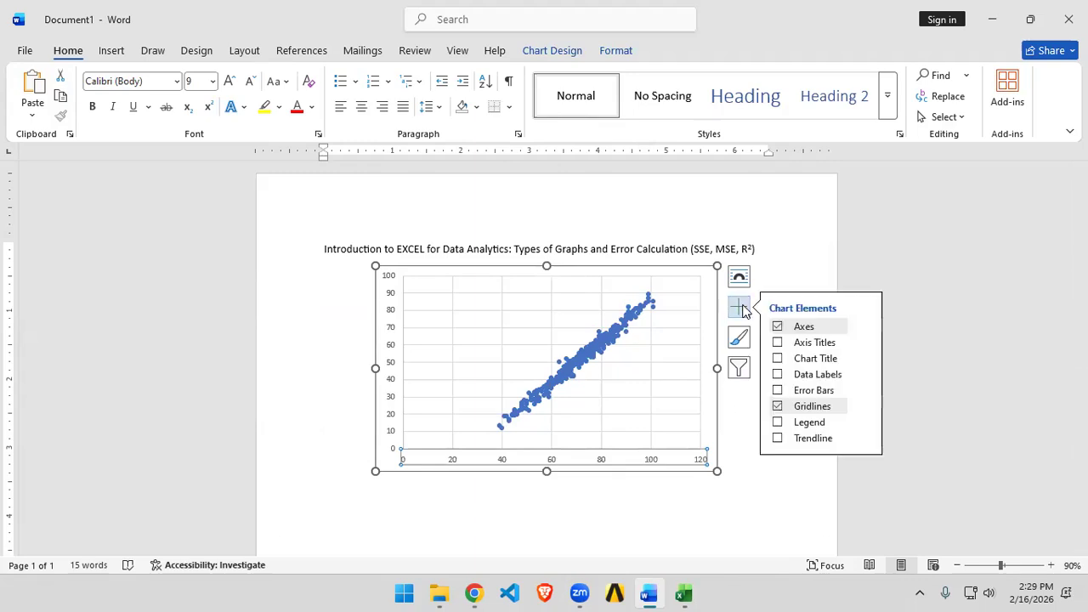
click(777, 342)
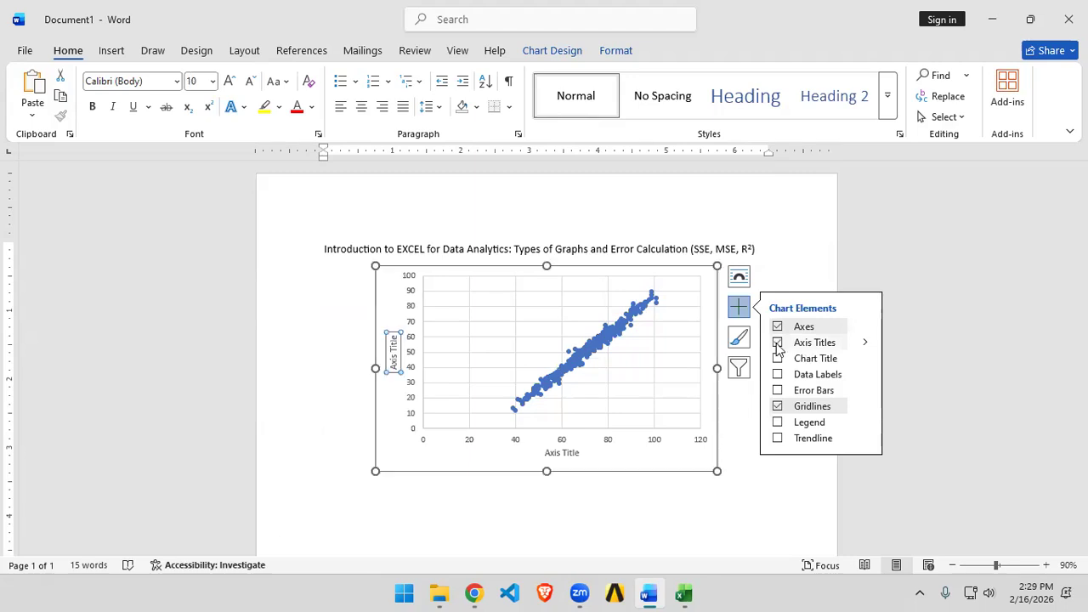
Step: Rename the horizontal axis title to Temperature (C)
click(563, 453)
double_click(563, 453)
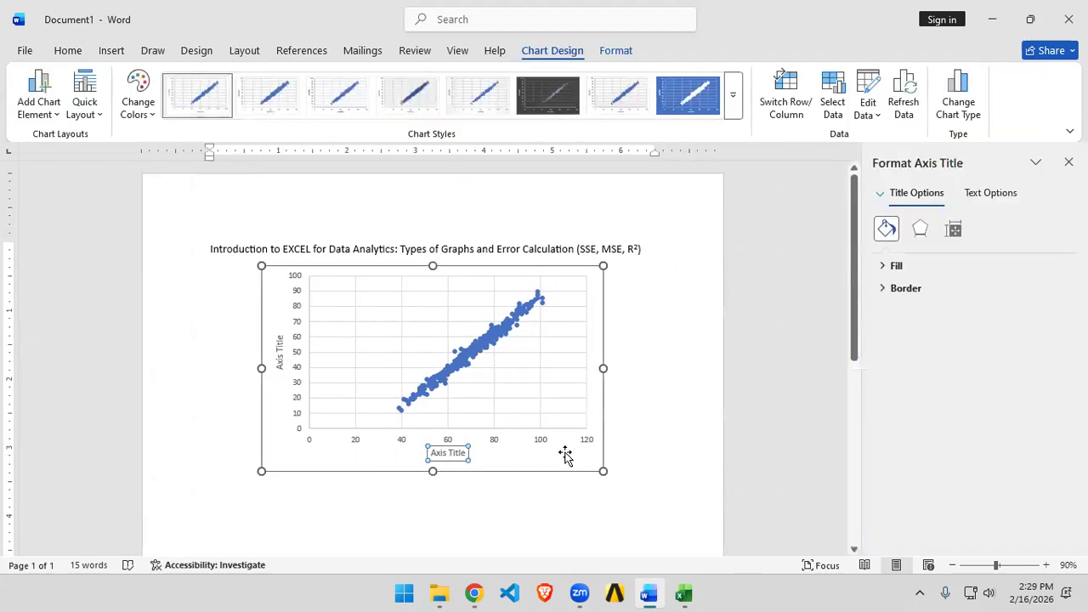
triple_click(458, 456)
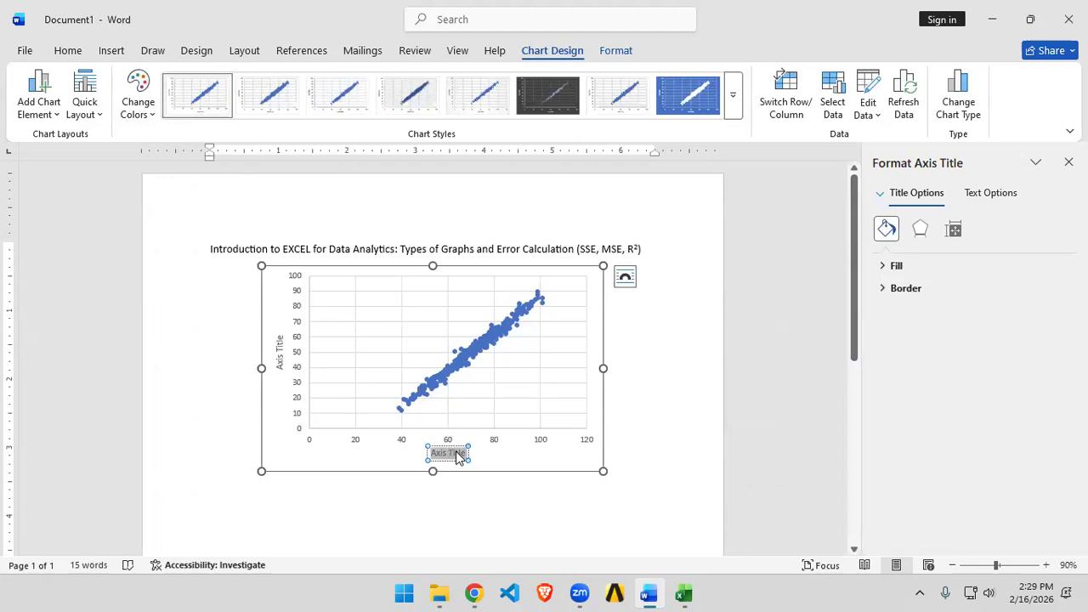
text(Temp)
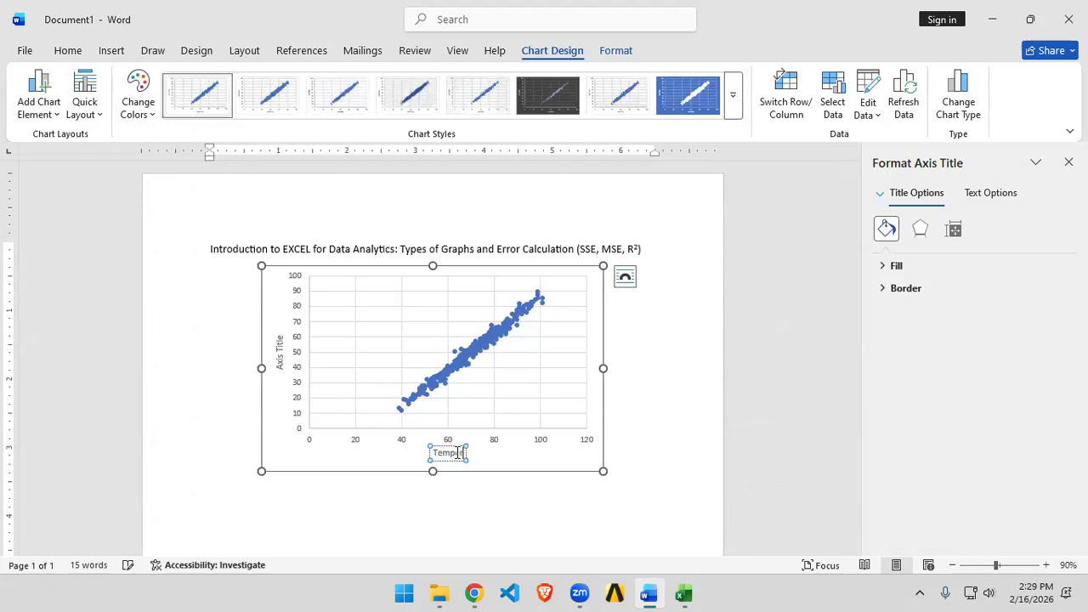
text(erature (C))
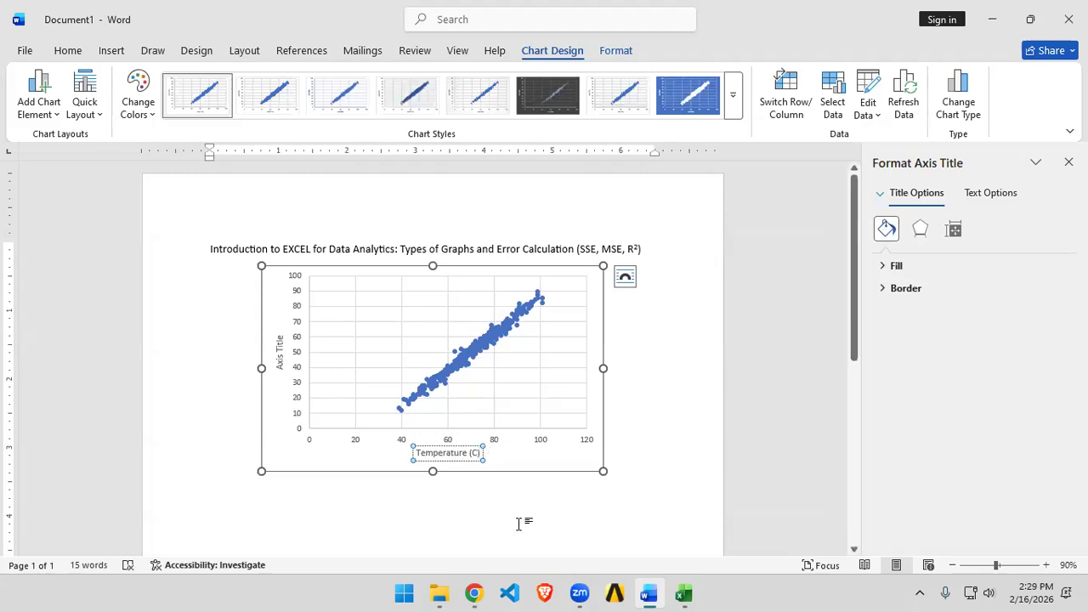
Step: Rename the vertical axis title to Ice Cream Sale
right_click(281, 349)
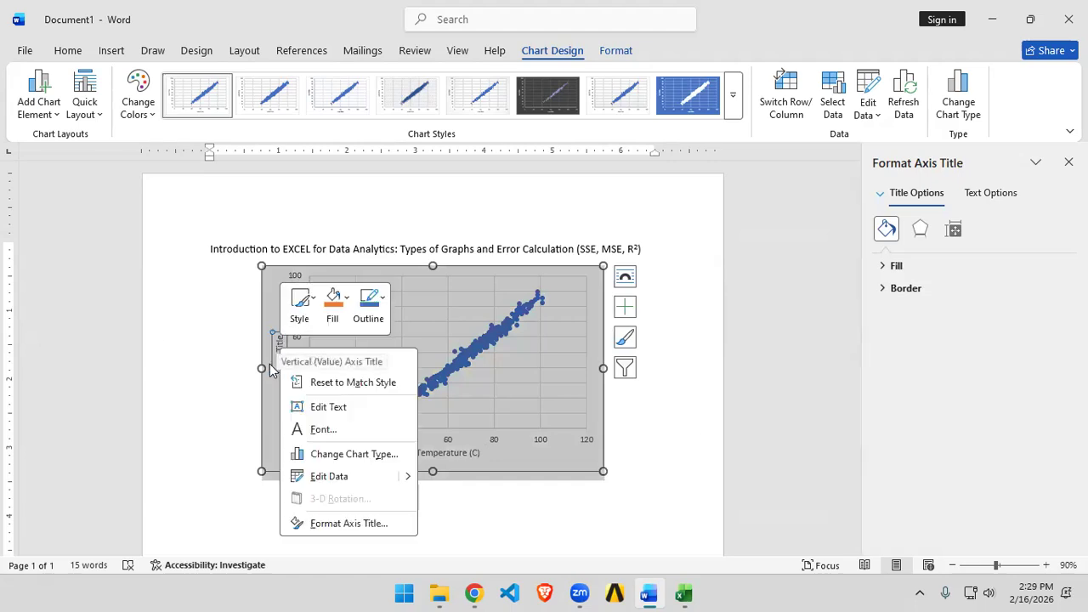
click(278, 344)
double_click(279, 343)
triple_click(280, 349)
key(BackSpace)
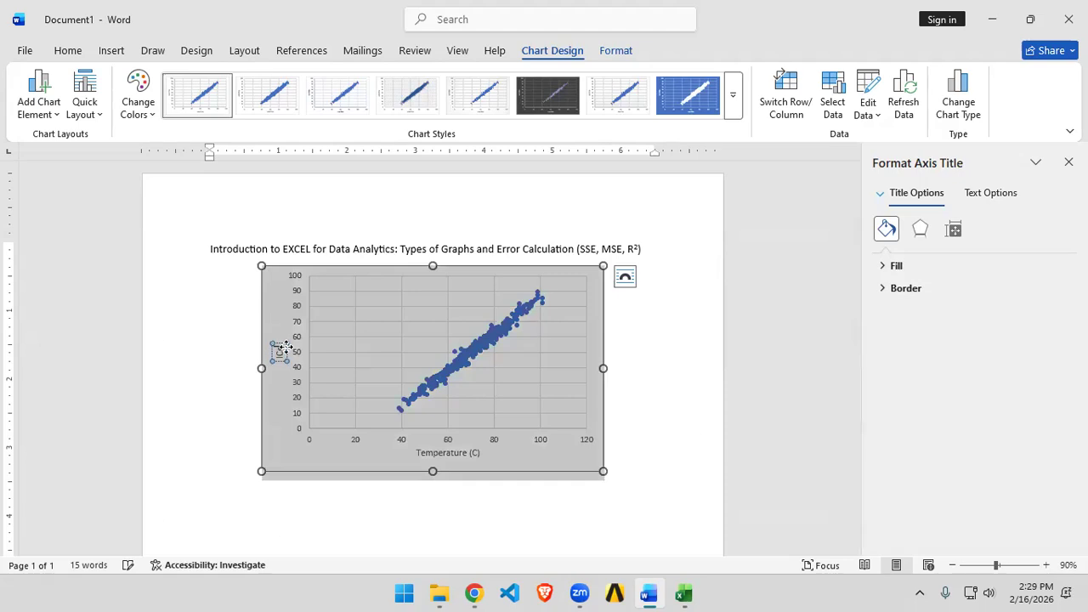
text(Ice Cream Sale)
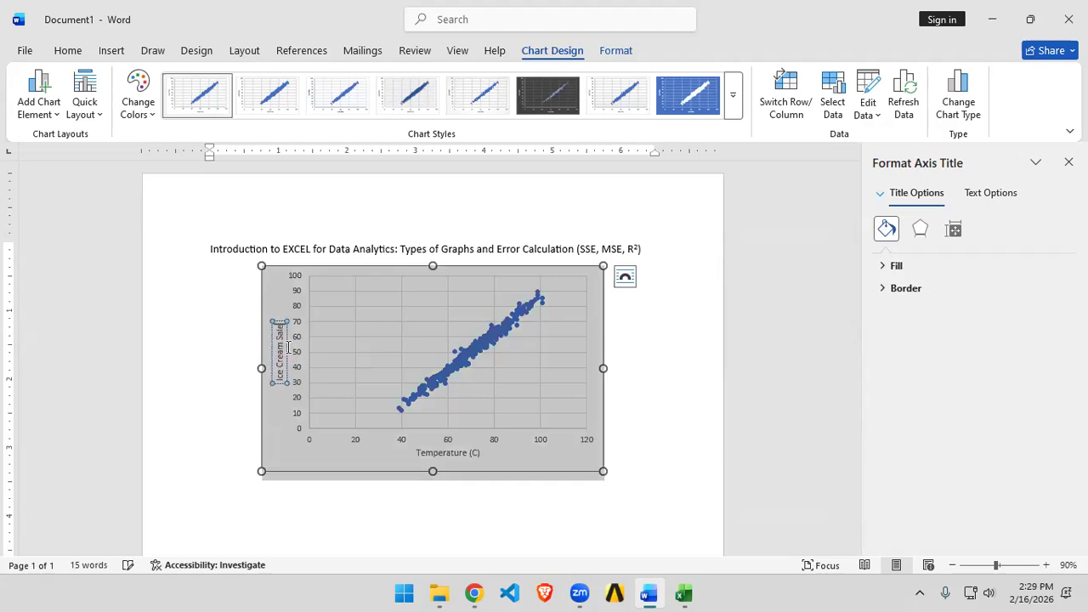
Step: Change the font of both axes' number labels to Times New Roman
click(707, 396)
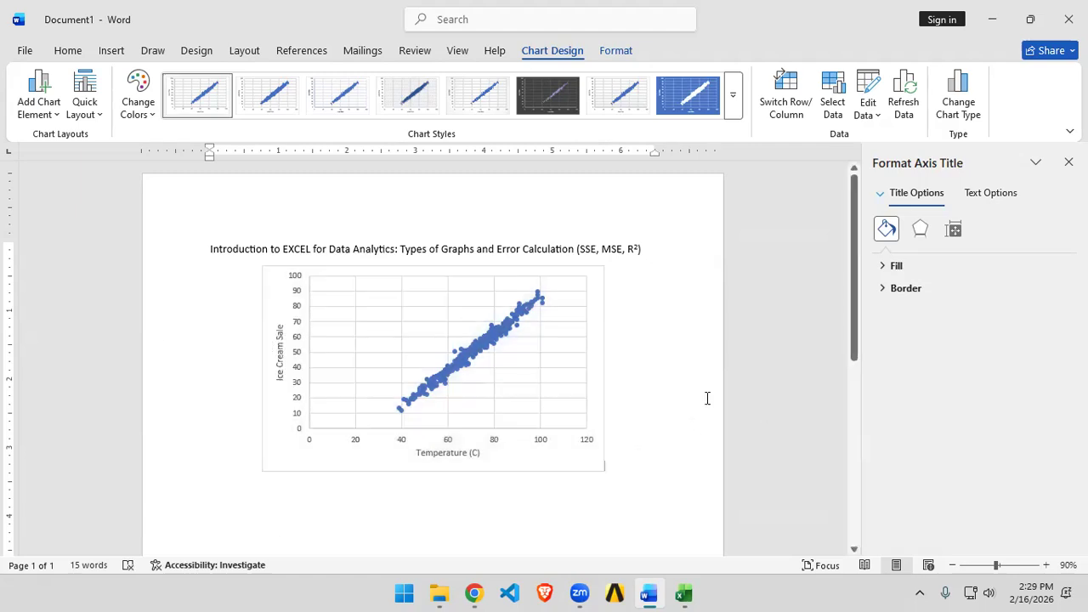
click(585, 440)
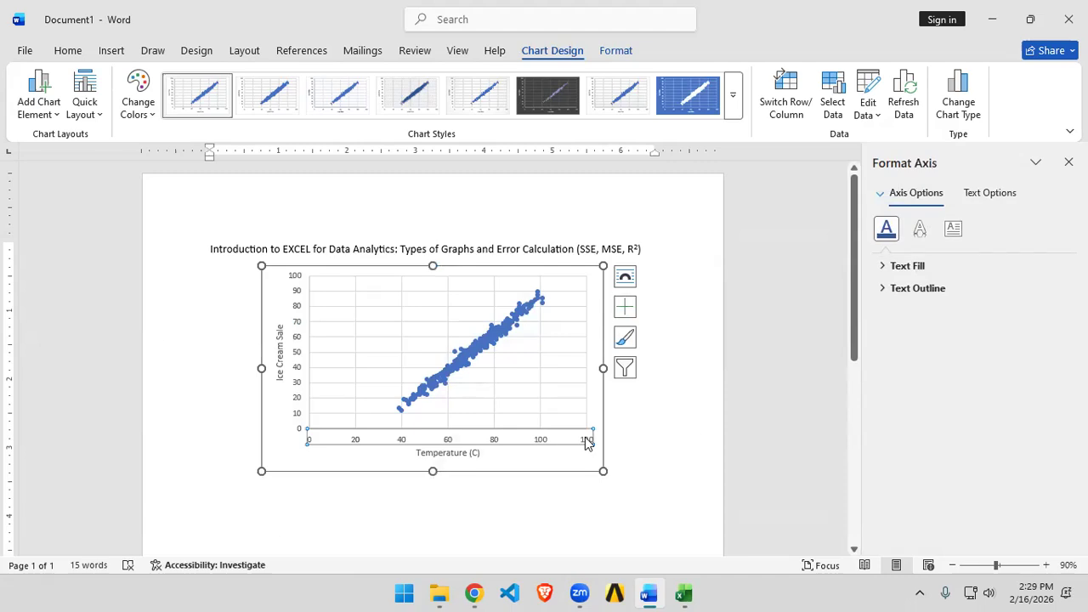
click(72, 49)
click(176, 82)
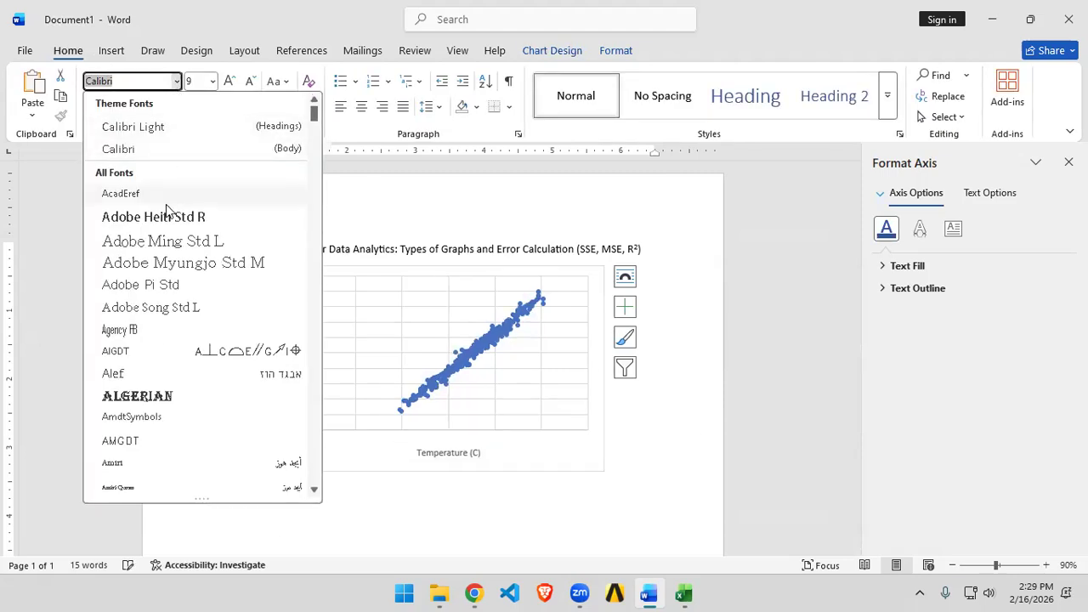
text(ti)
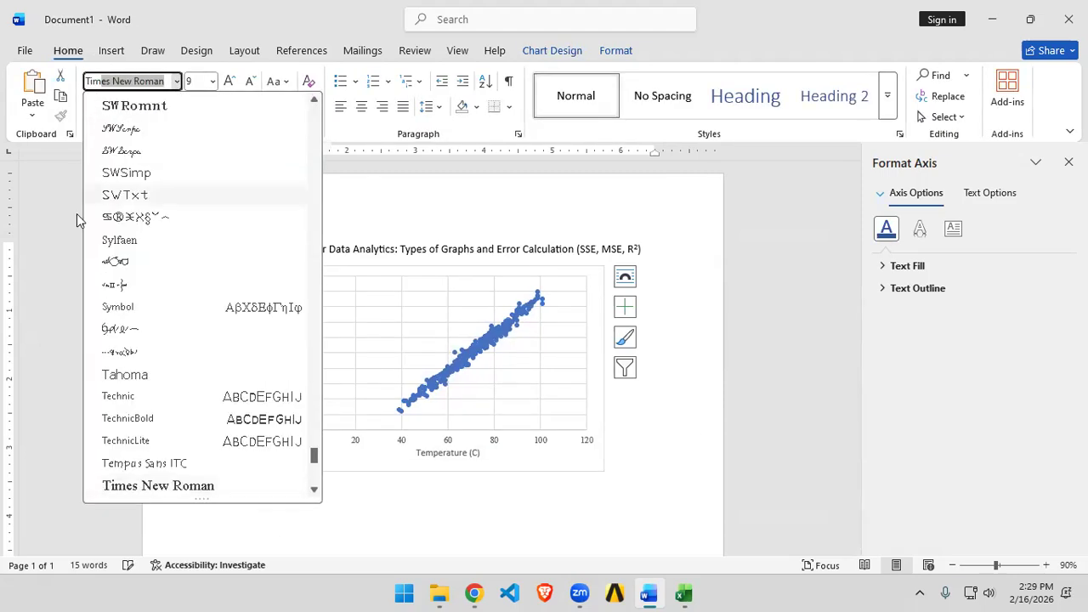
click(179, 490)
click(311, 107)
click(314, 158)
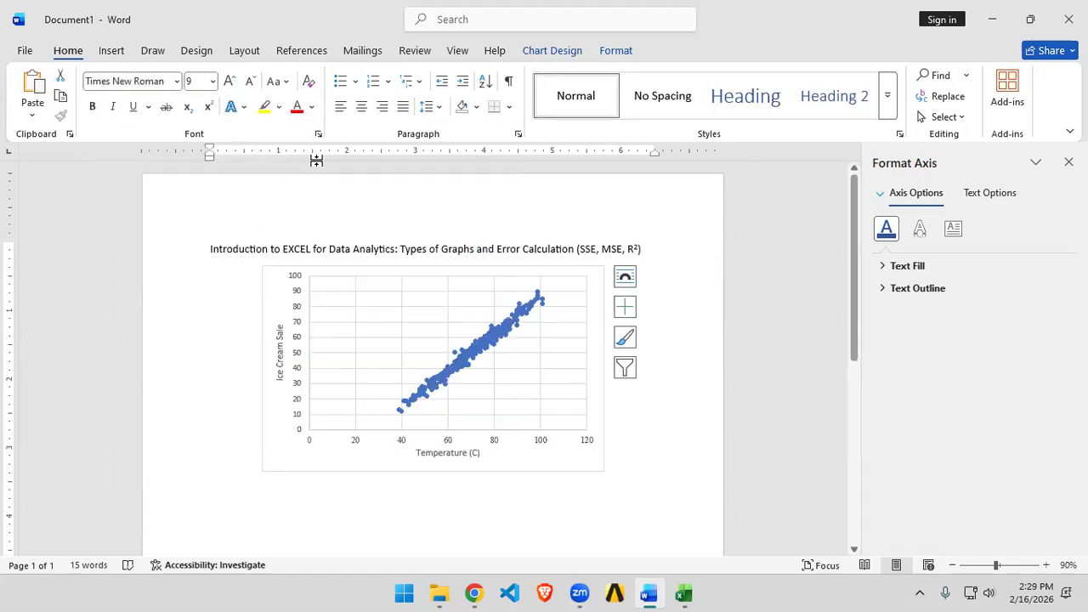
click(298, 278)
click(177, 81)
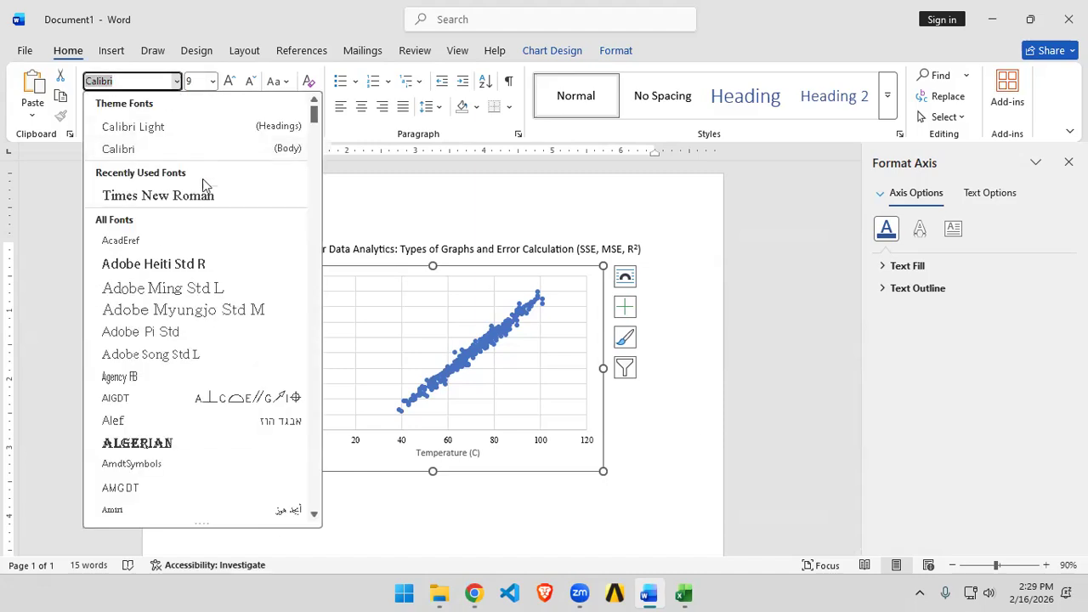
click(202, 195)
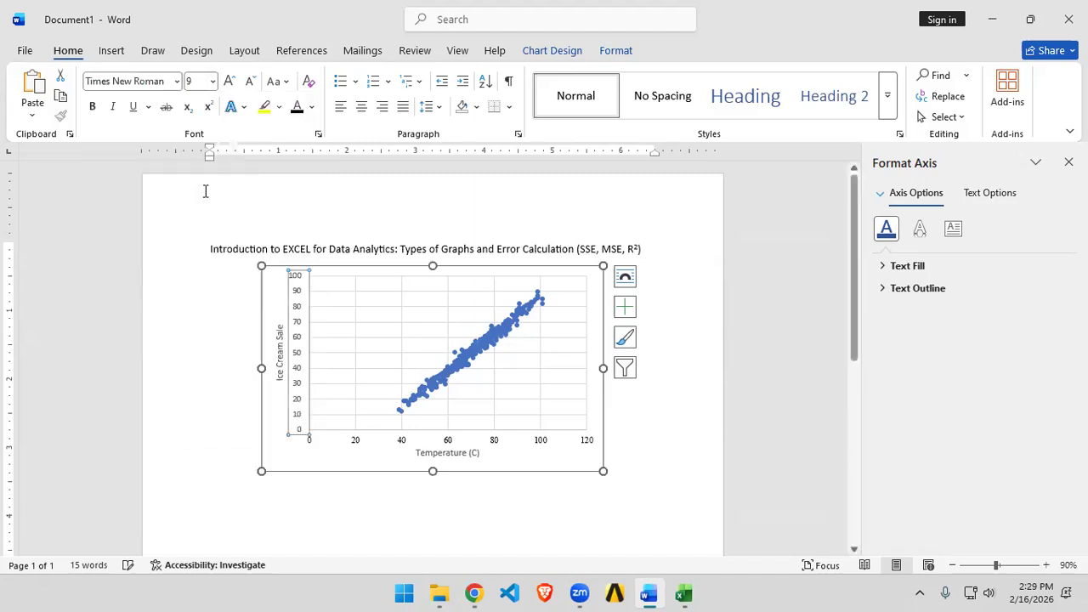
Step: Change the font of both axis titles to Times New Roman
click(473, 460)
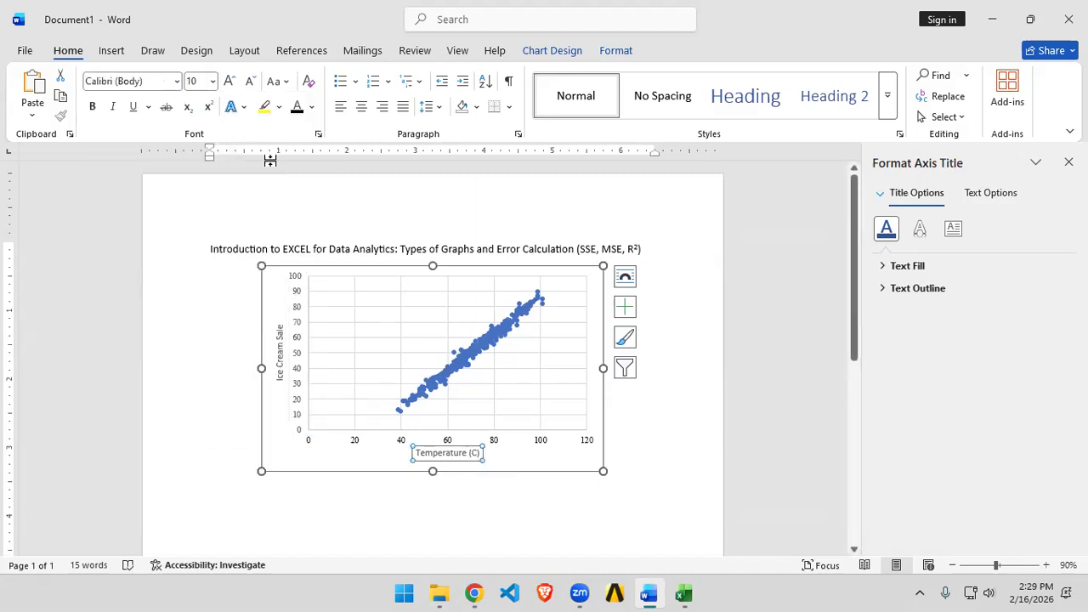
click(177, 81)
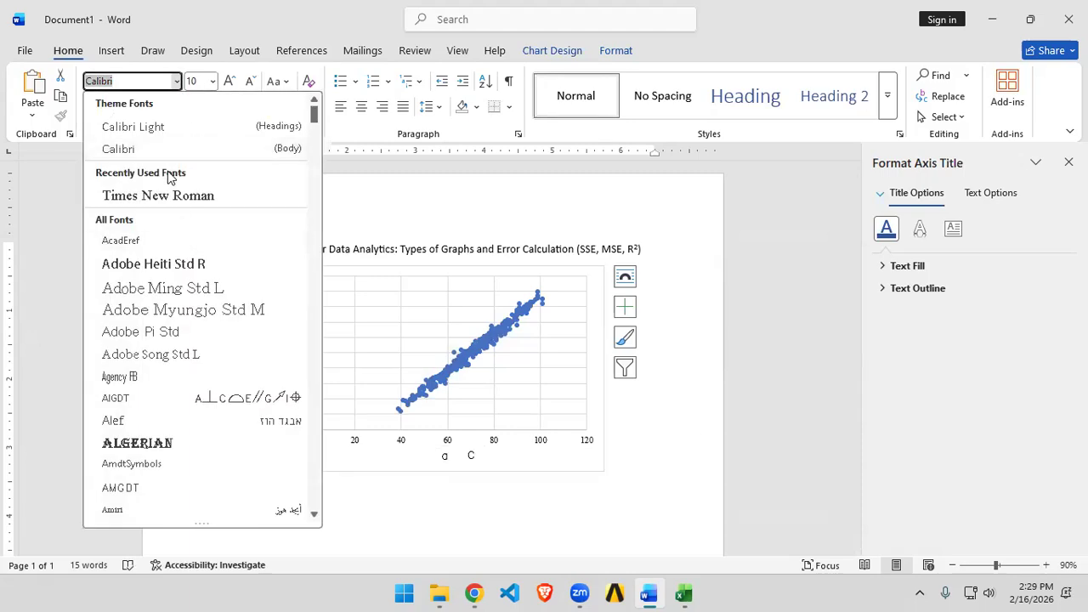
click(194, 196)
click(278, 344)
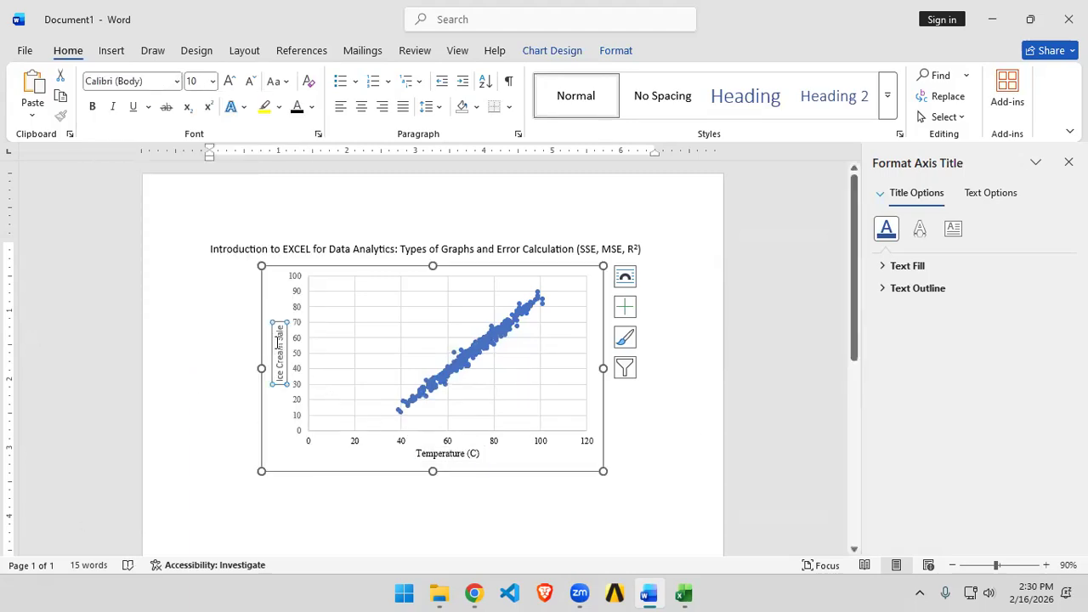
click(176, 81)
click(169, 209)
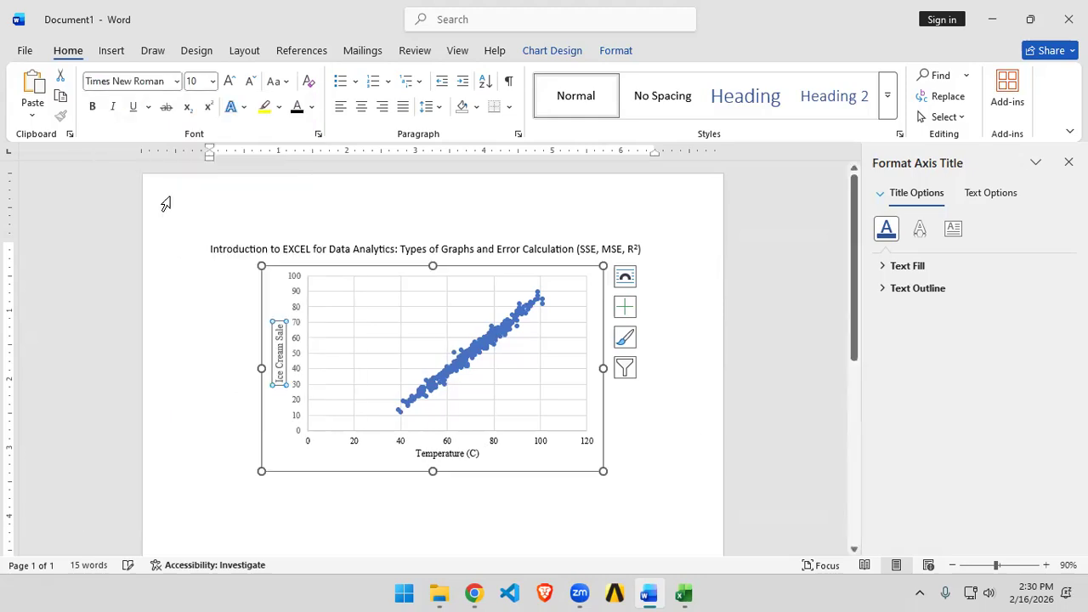
click(655, 503)
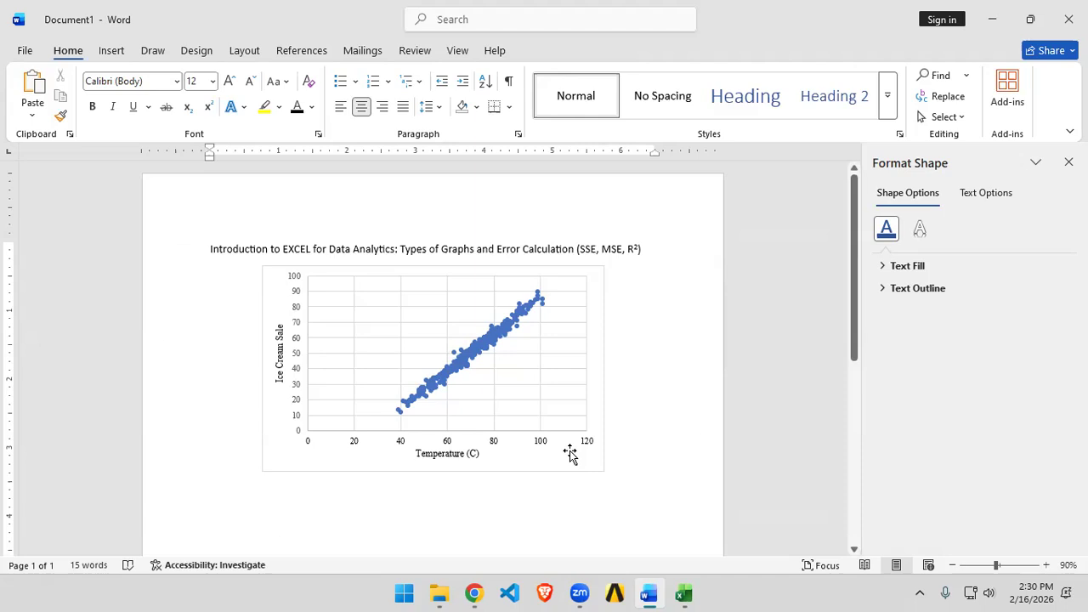
Step: Set the horizontal axis major unit to 10
click(354, 449)
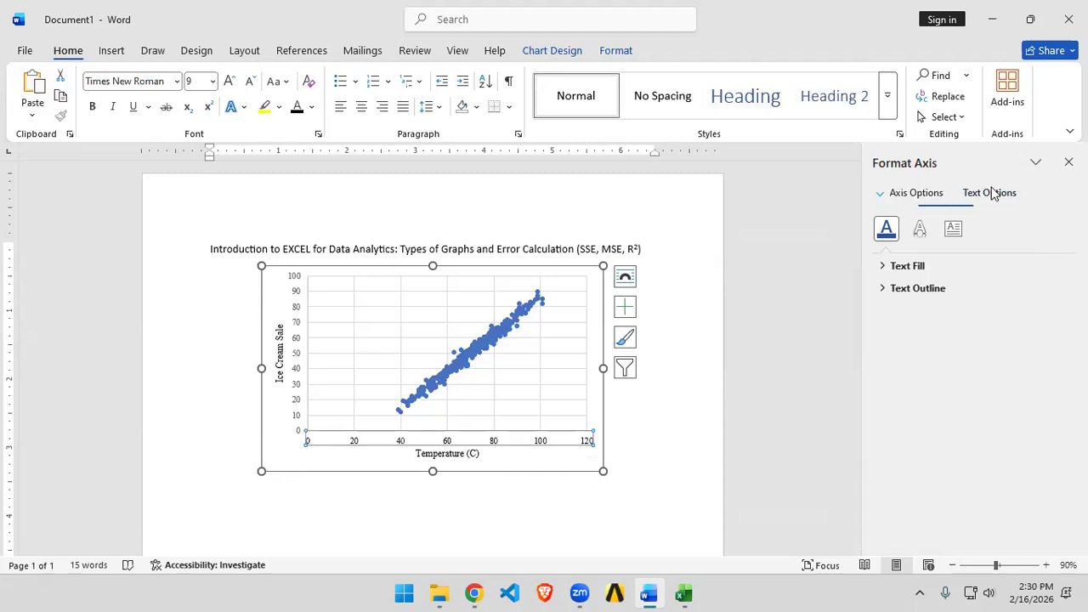
click(918, 194)
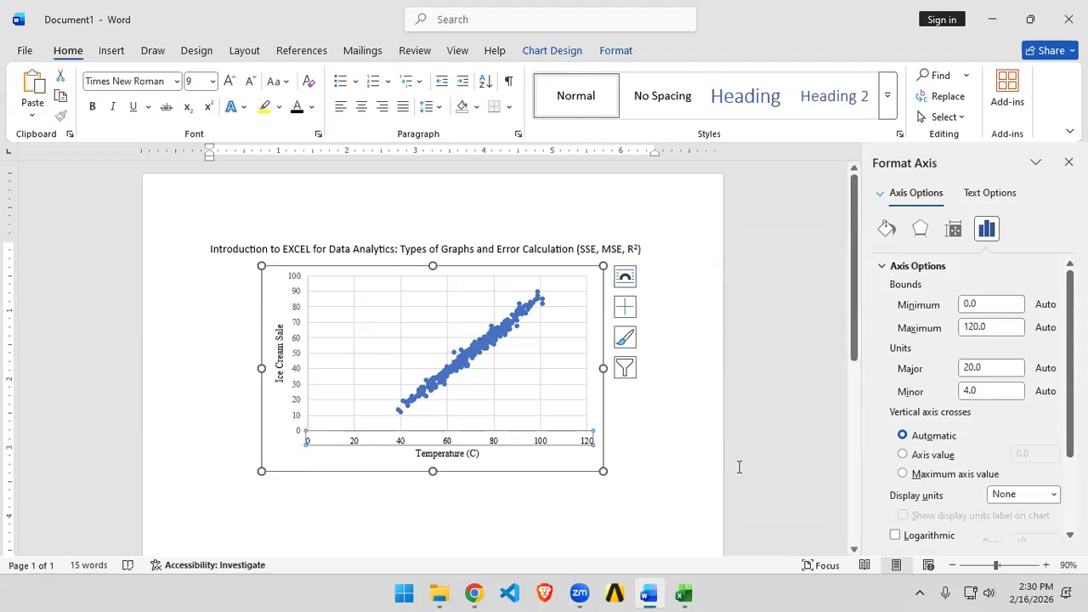
click(989, 373)
drag(989, 374, 961, 379)
text(10)
key(Return)
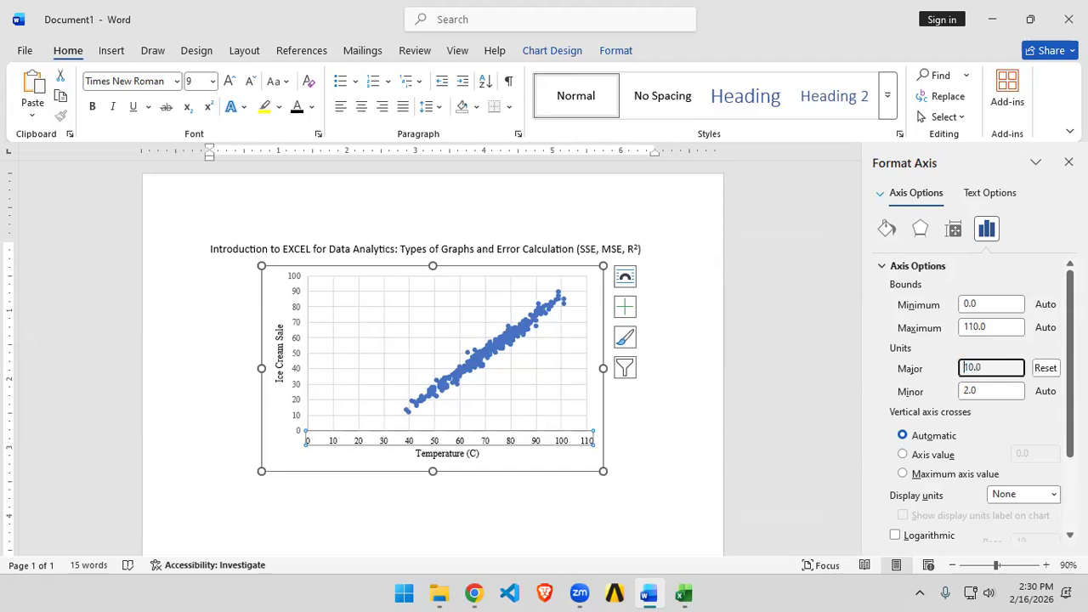
Step: Try a horizontal axis major unit of 5, then restore it to 10
drag(984, 368, 952, 366)
text(5)
key(Return)
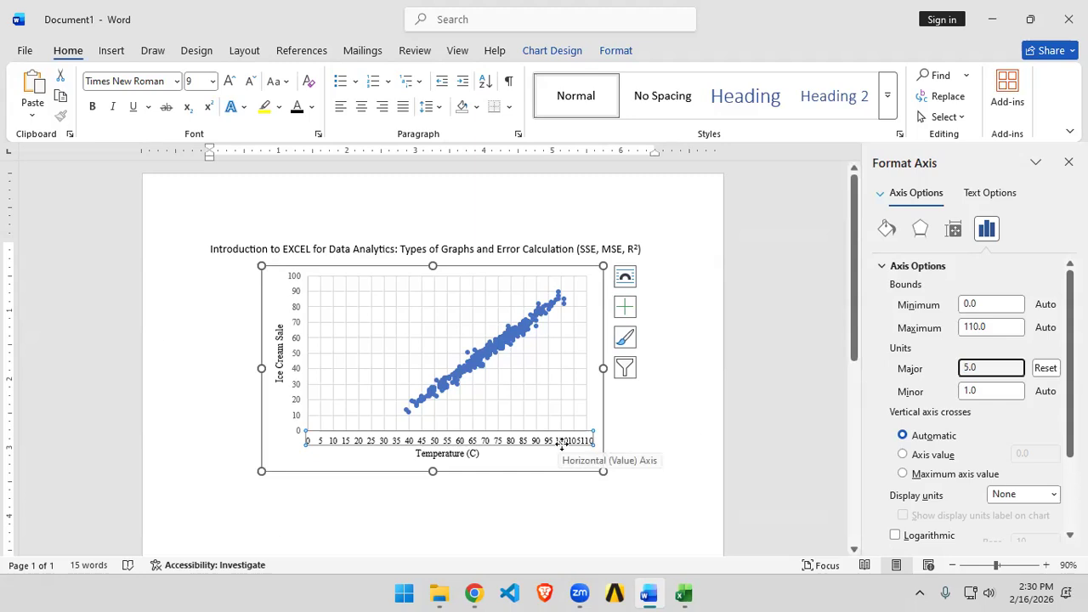
double_click(991, 365)
text(10)
key(Return)
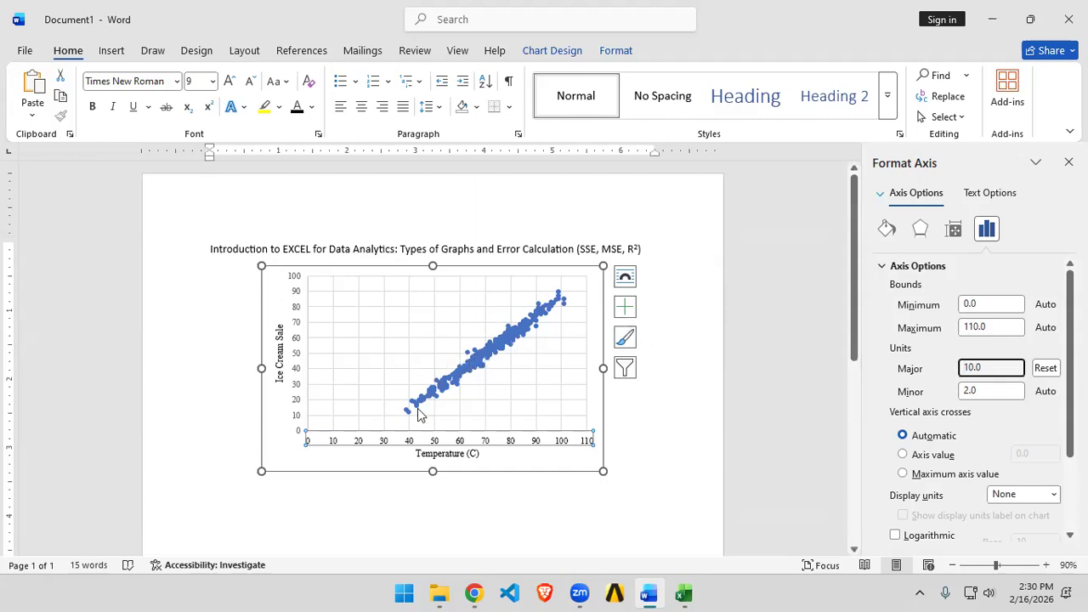
Step: Add a single linear trendline to the scatter series, toggling the chart legend on and off
click(625, 307)
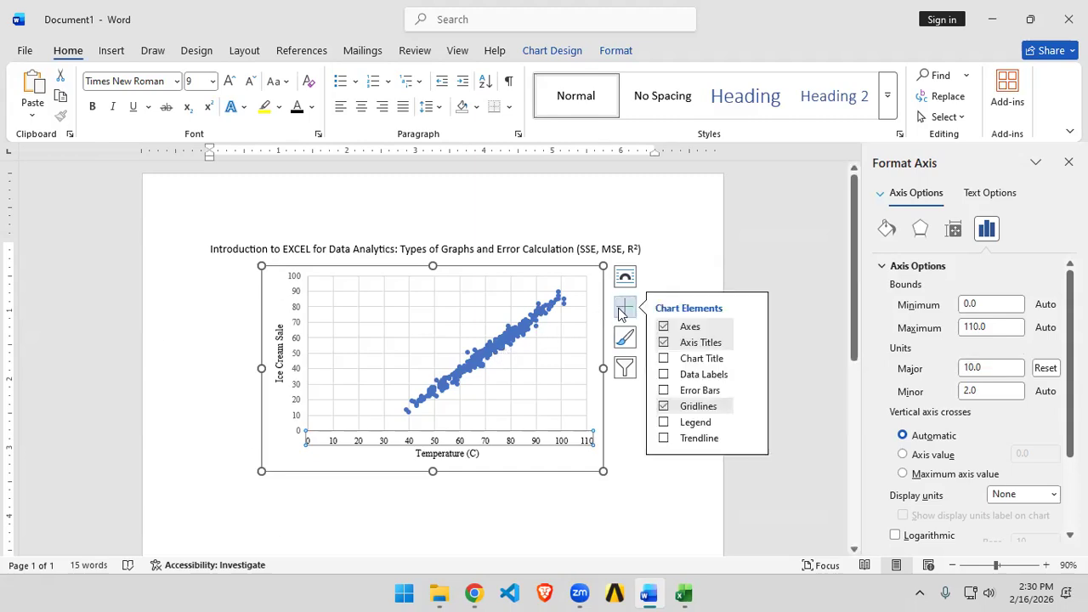
click(664, 439)
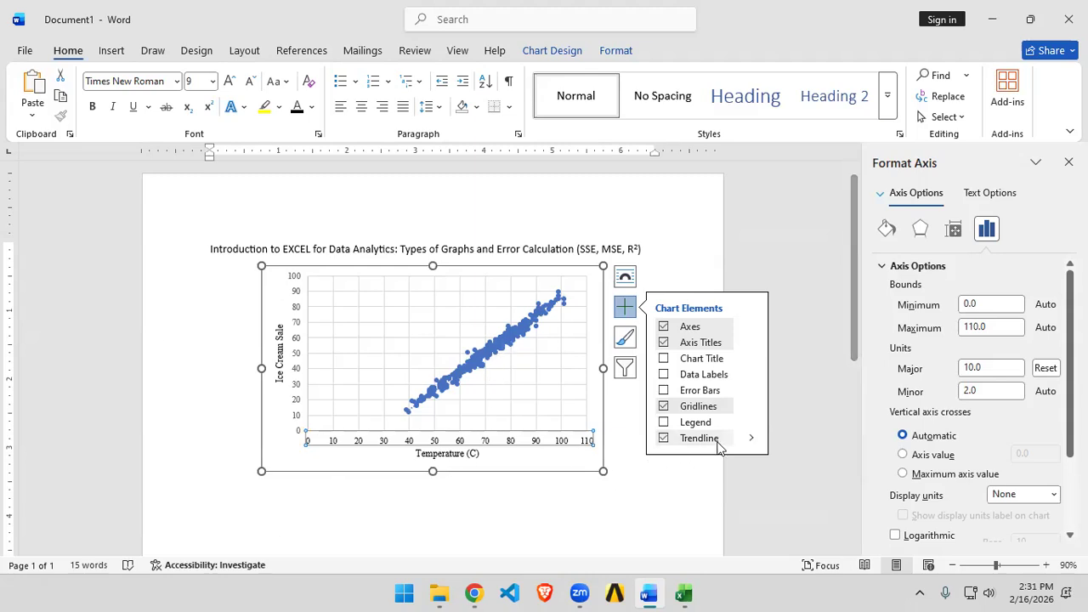
click(751, 439)
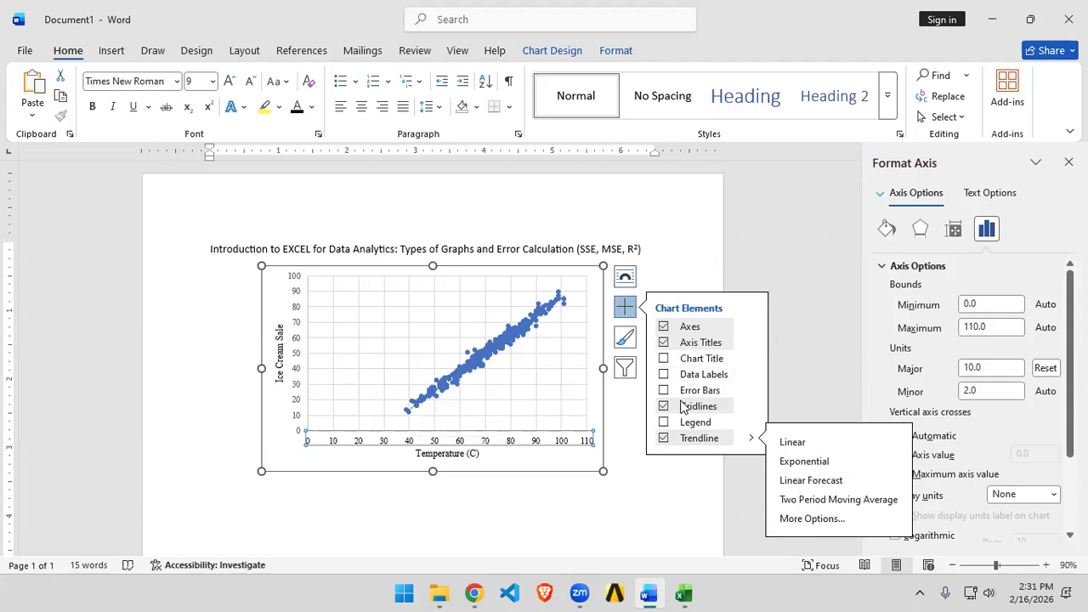
click(664, 422)
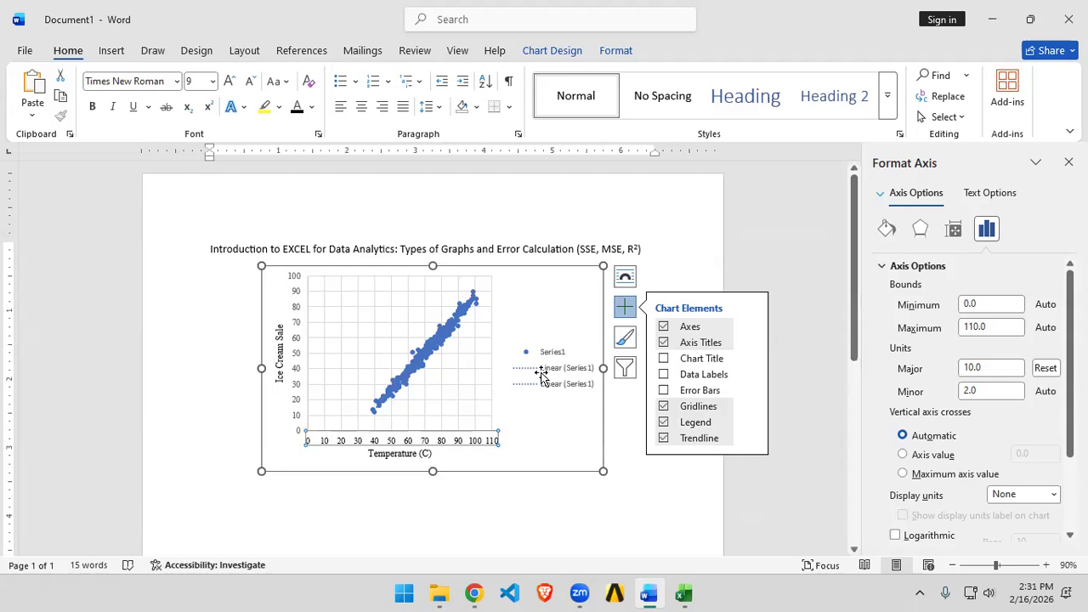
click(664, 438)
click(664, 422)
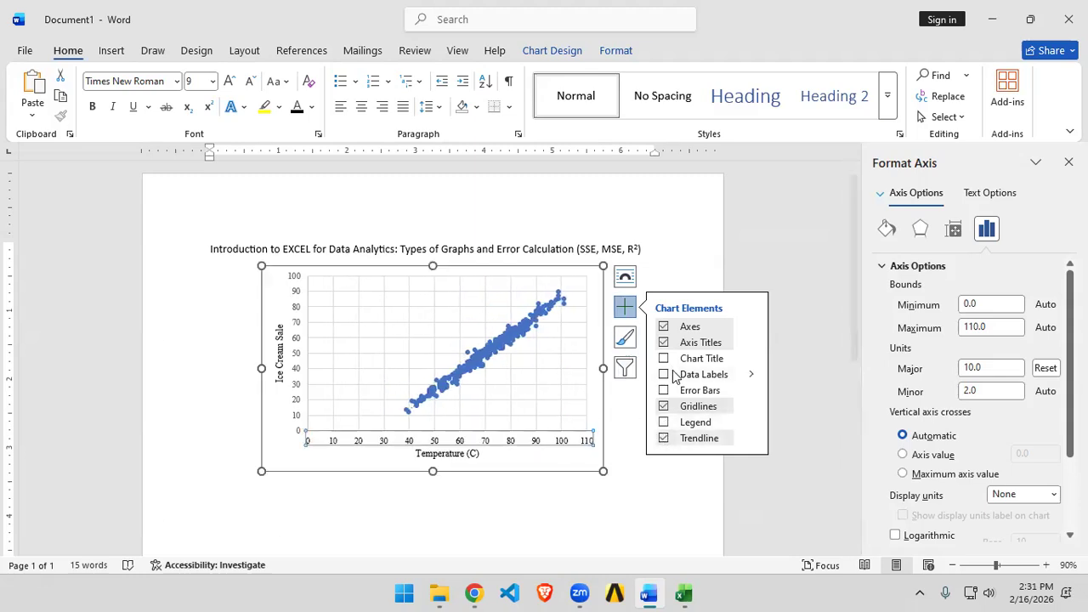
click(663, 422)
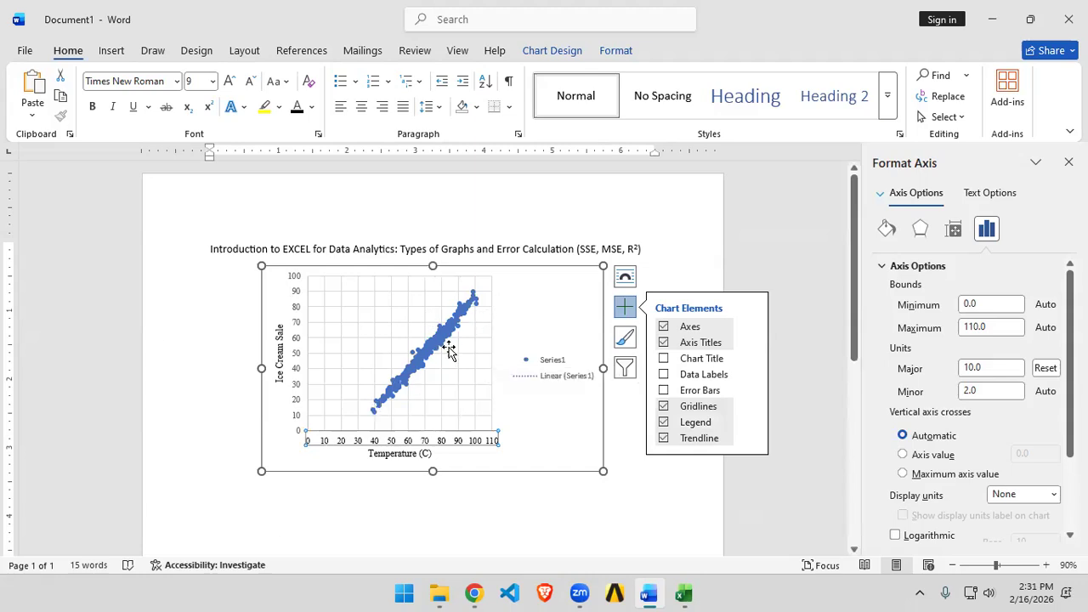
mouse_move(471, 319)
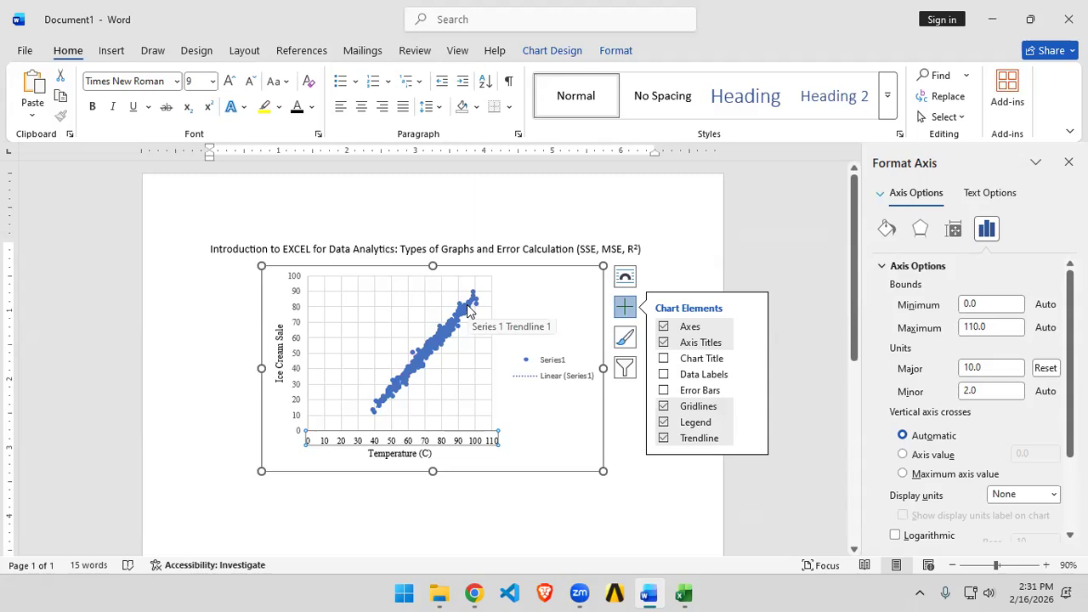
Step: Switch to the Excel workbook and scroll through the temperature and sales data before returning to Word
key(alt+Tab)
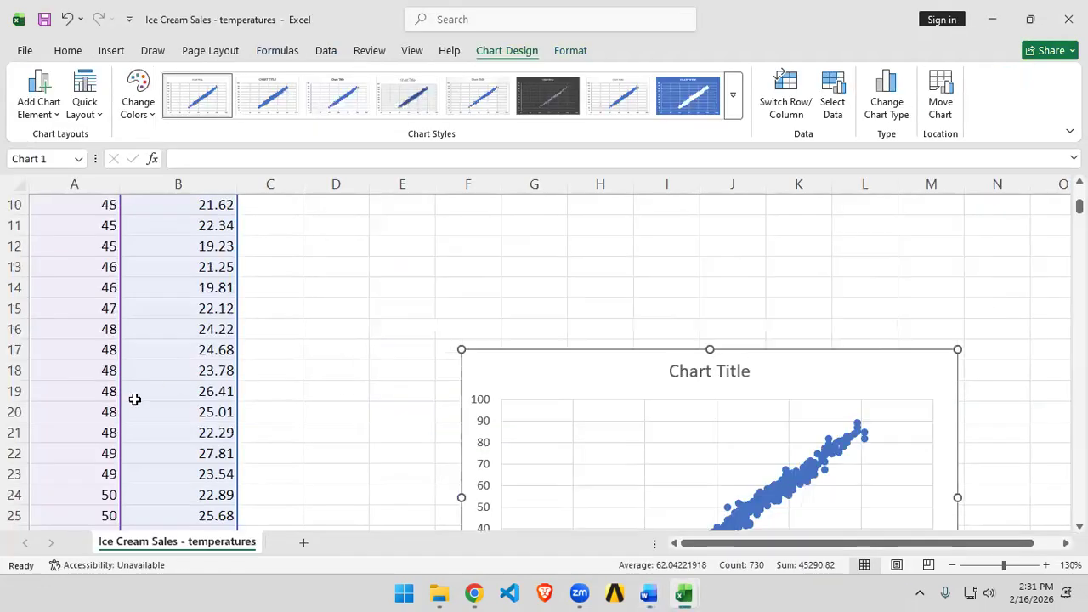
scroll(170, 397, up, 3)
scroll(439, 382, down, 20)
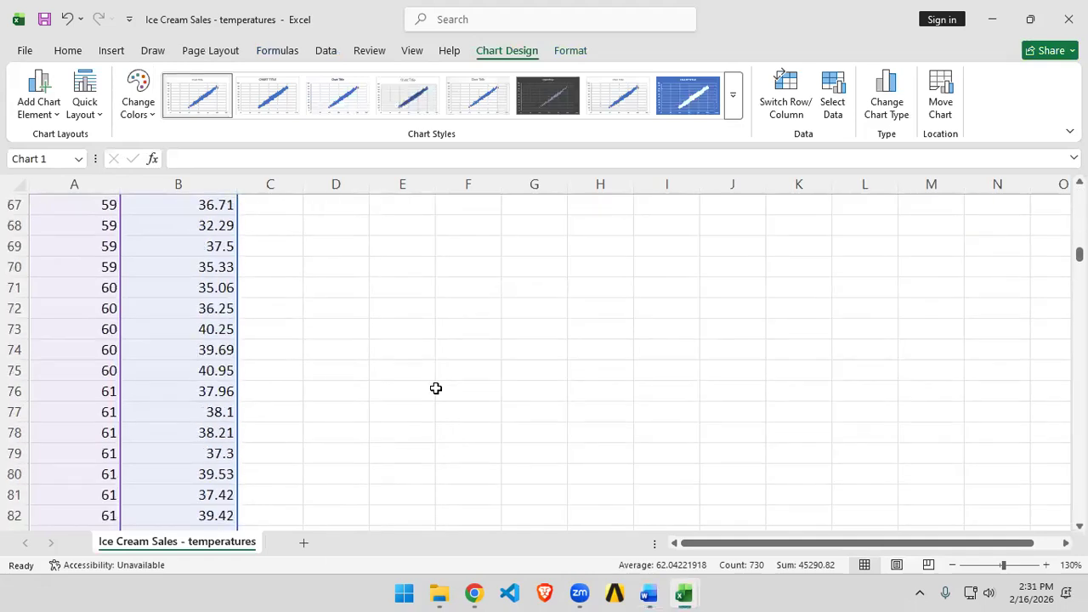
scroll(226, 463, up, 20)
scroll(227, 464, up, 2)
scroll(226, 457, down, 20)
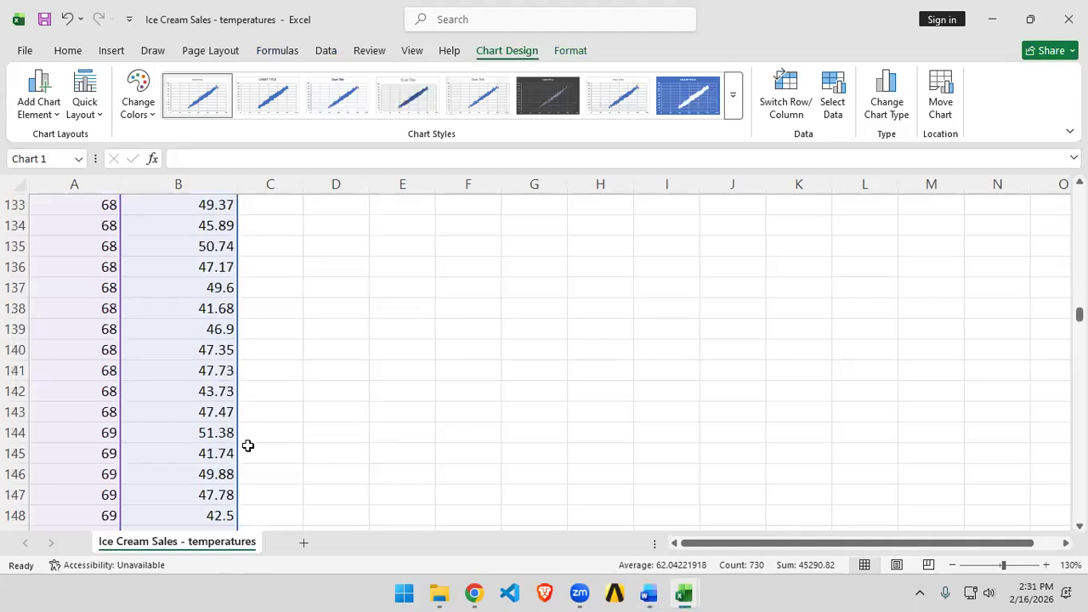
scroll(247, 446, down, 13)
ctrl+scroll(387, 364, down, 4)
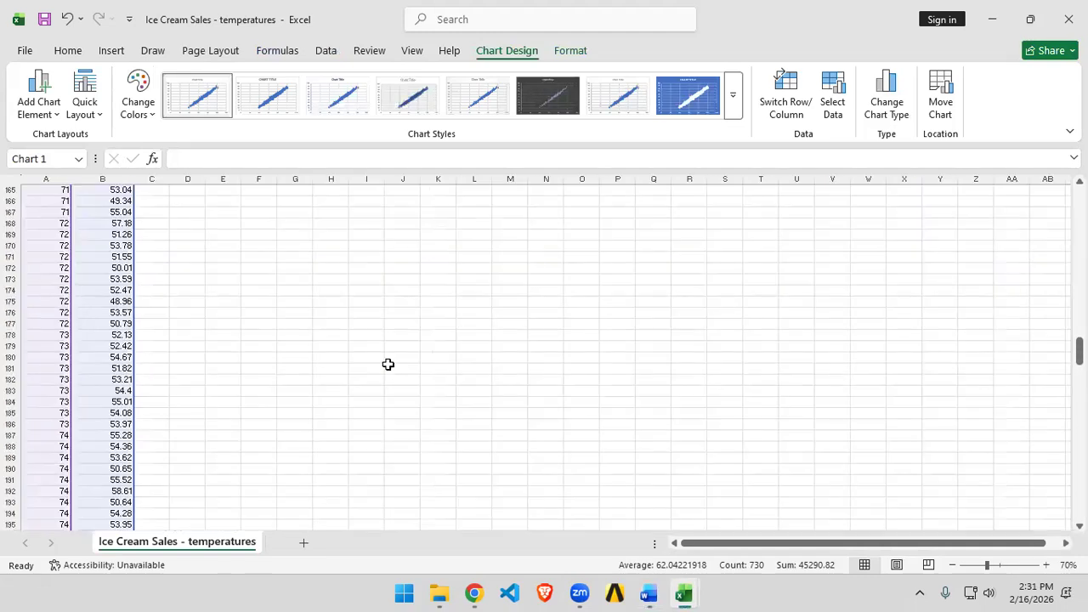
scroll(524, 463, up, 10)
key(alt+Tab)
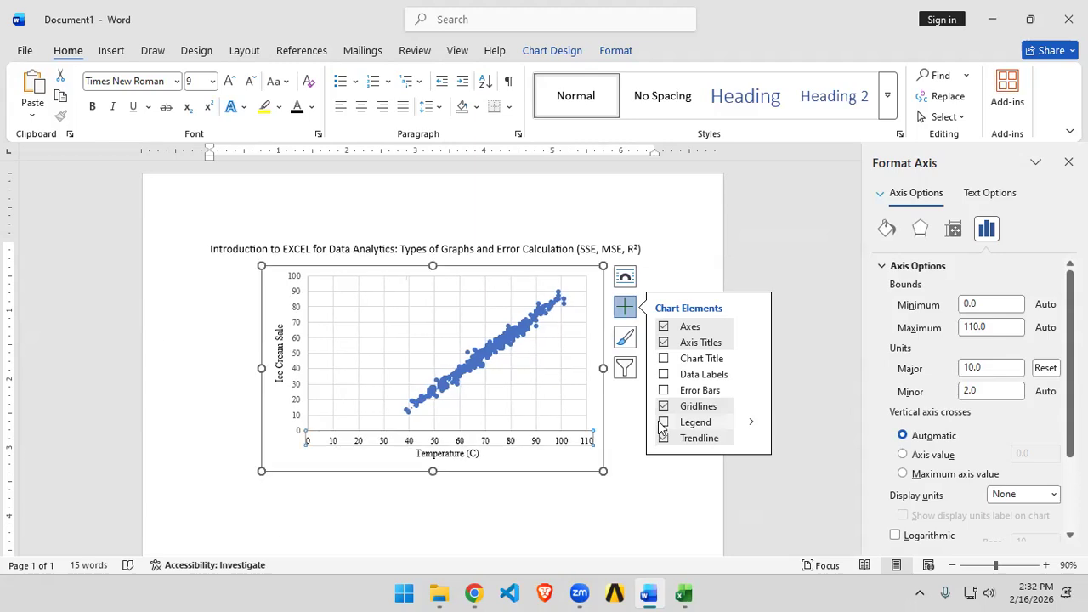
Step: Set the chart area's shape fill to No Fill
click(622, 469)
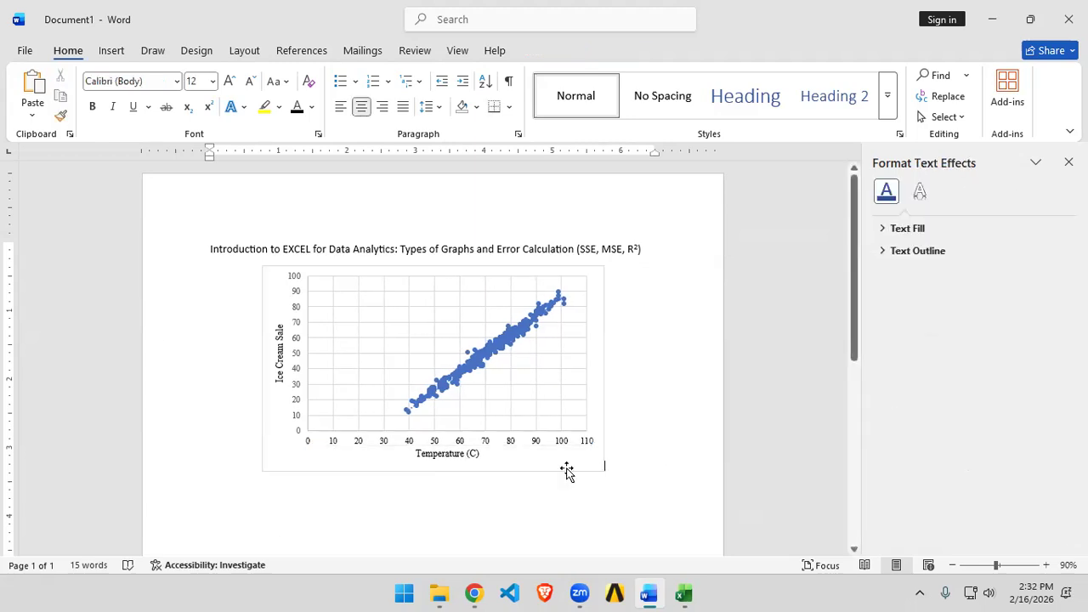
click(578, 469)
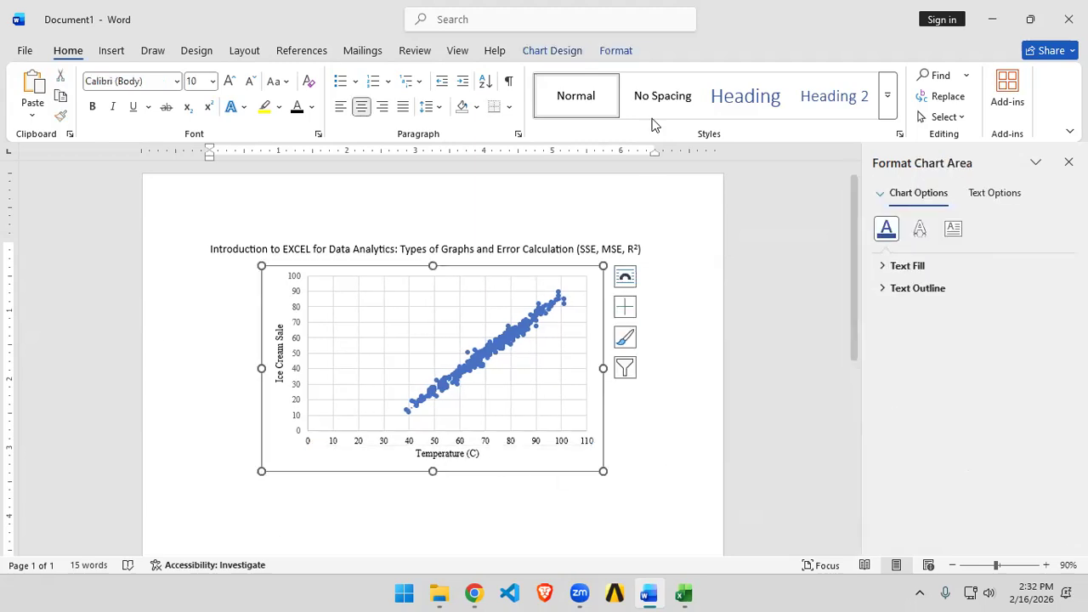
click(618, 51)
click(479, 77)
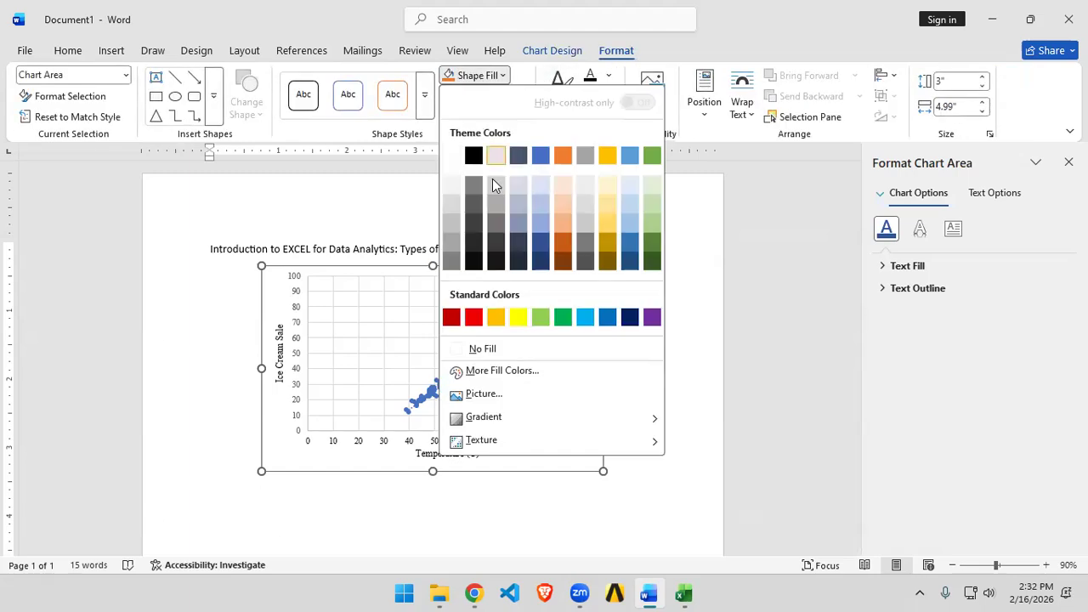
click(474, 348)
Step: Remove the chart area's outline with No Outline
click(508, 98)
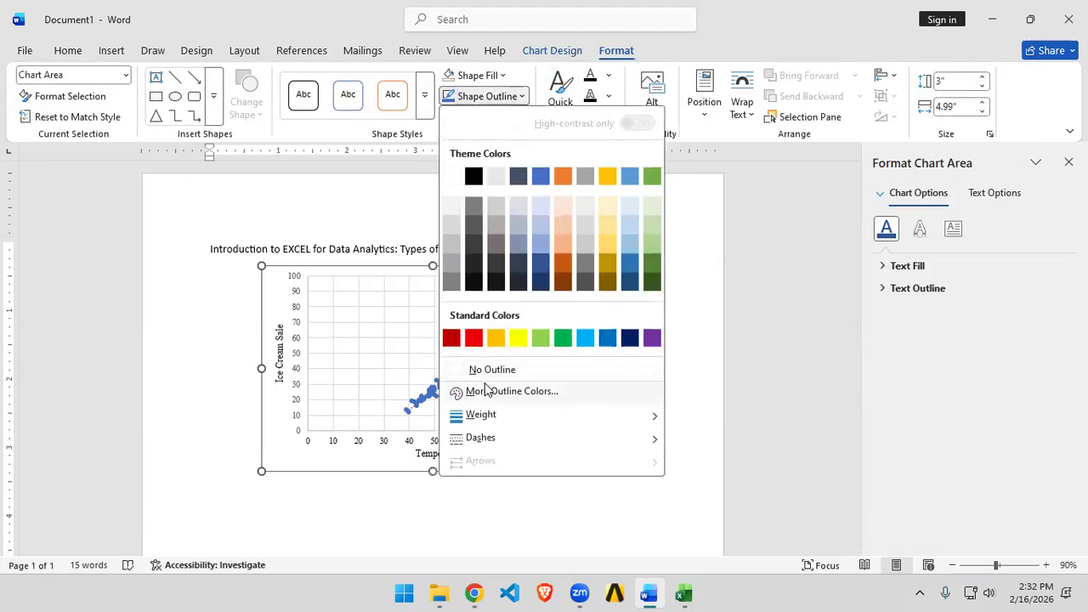
click(511, 366)
click(695, 454)
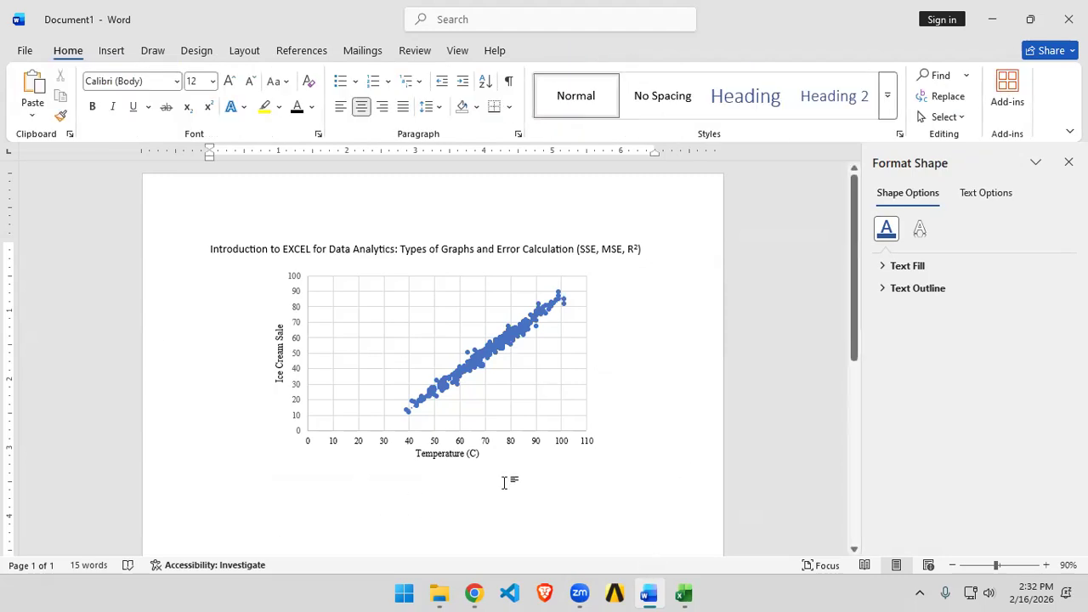
Step: Preview several chart styles and apply the first, plain chart style
click(531, 371)
click(549, 51)
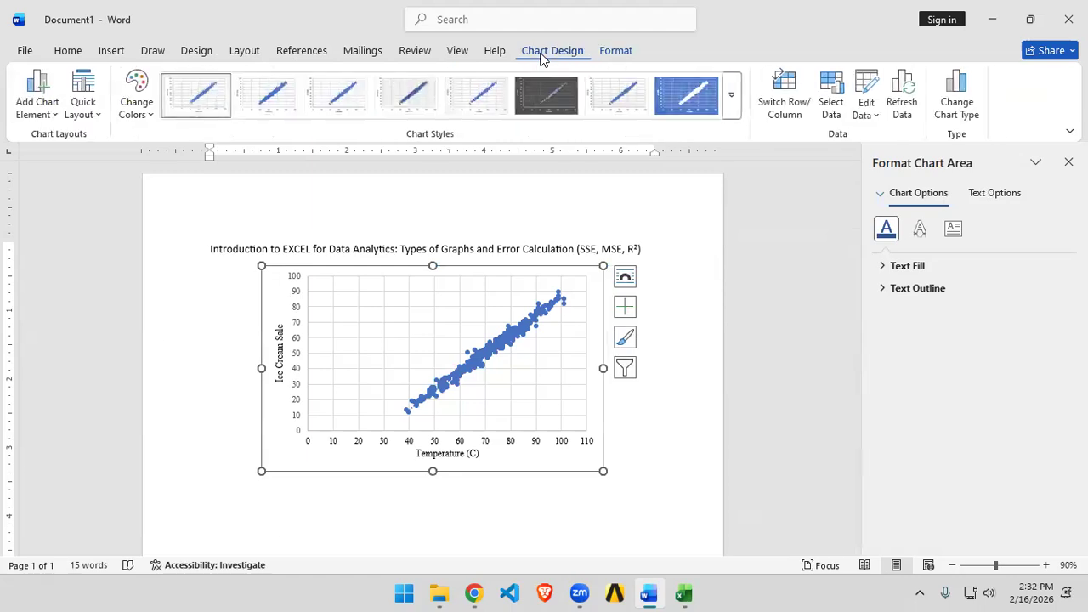
click(286, 97)
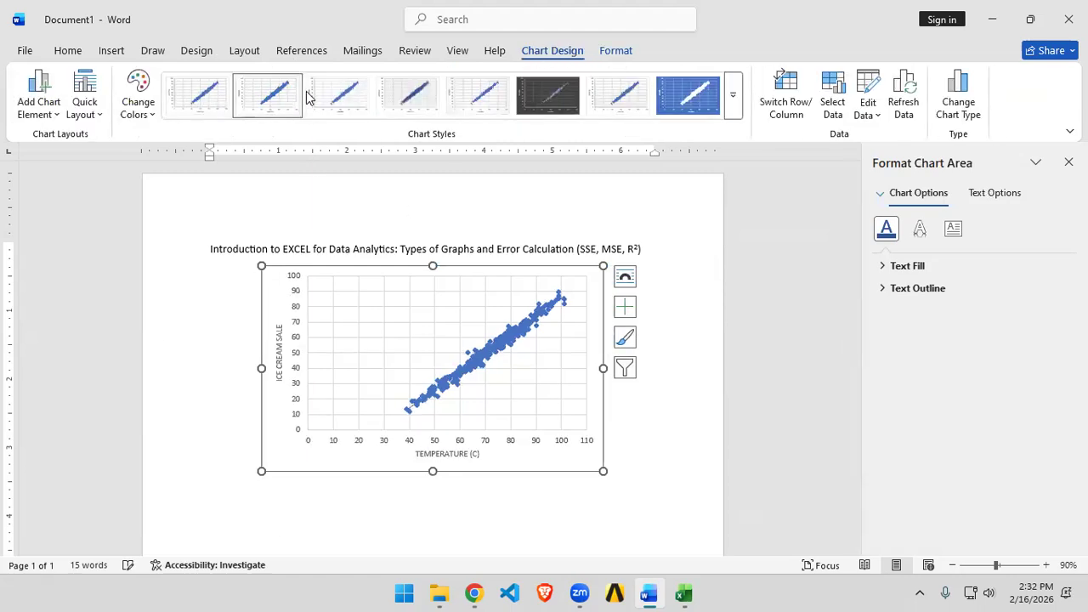
click(398, 105)
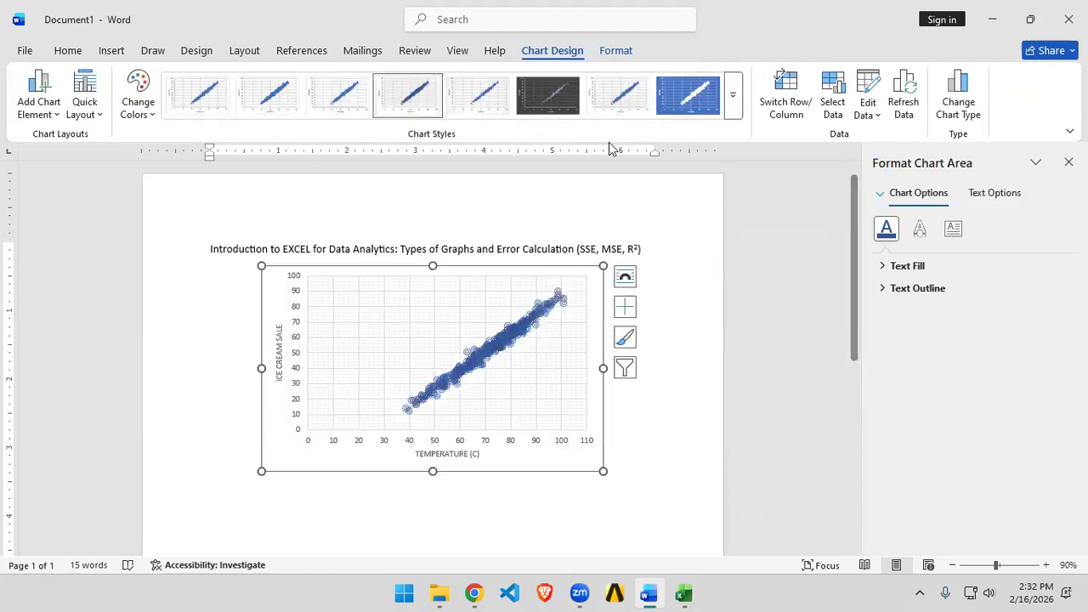
click(732, 95)
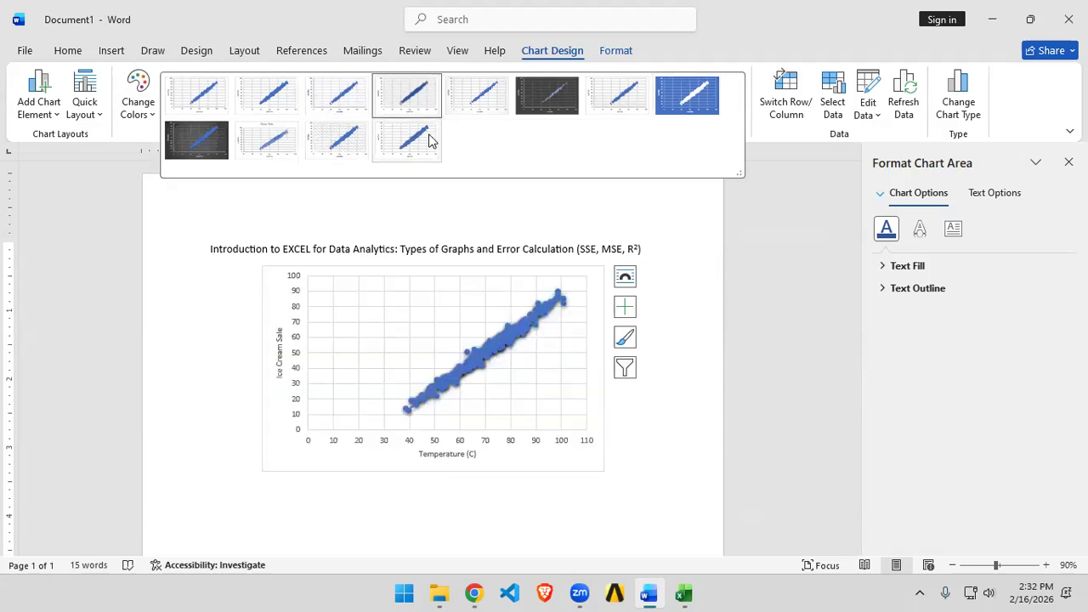
click(624, 101)
click(701, 100)
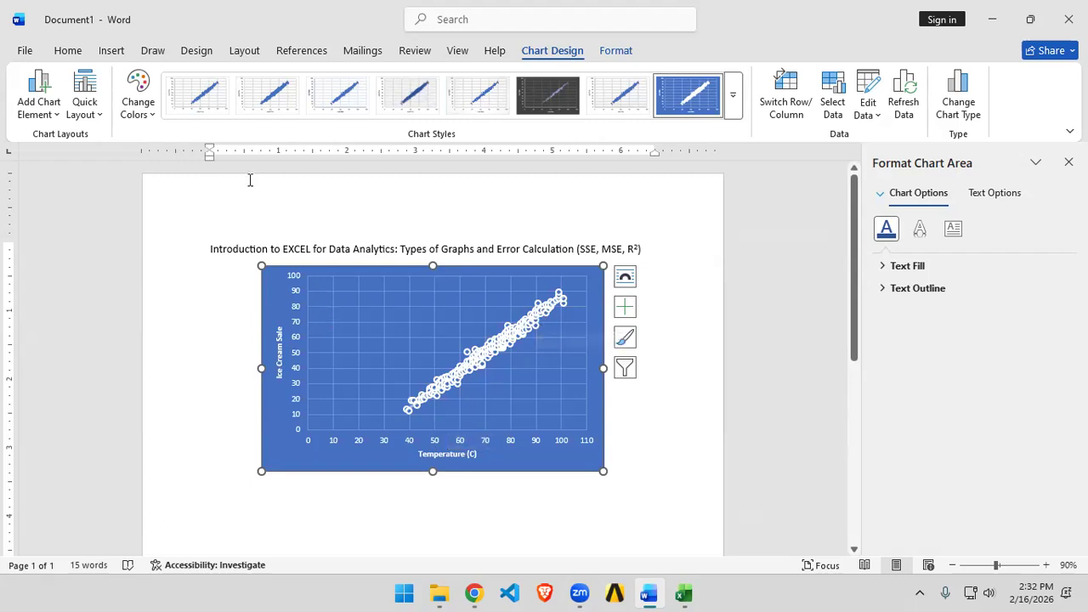
click(197, 94)
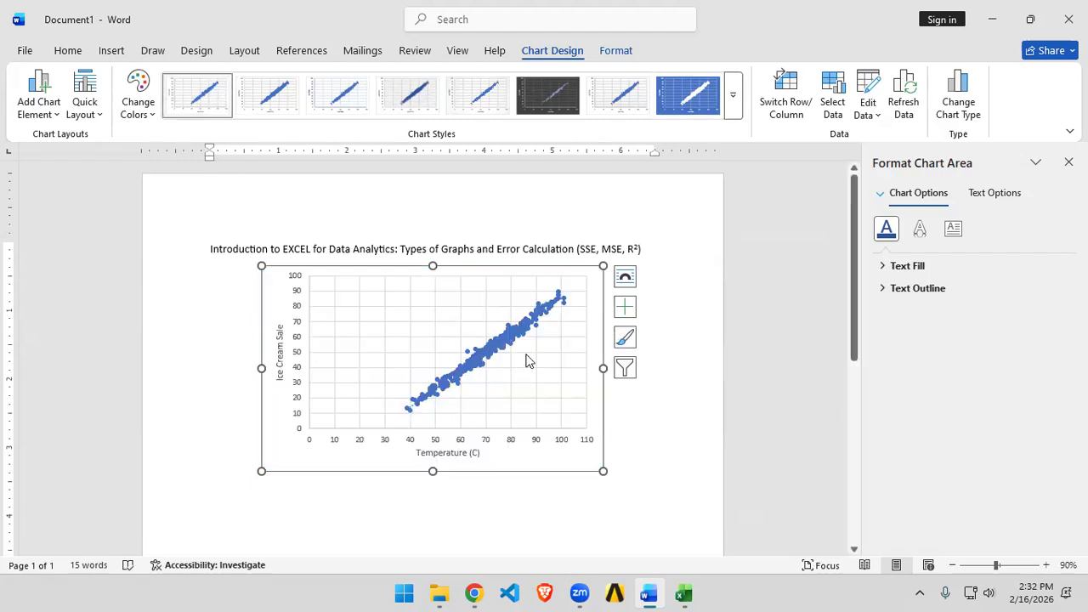
Step: Open the chart's source data for editing in Excel and review the columns before returning to Word
click(643, 425)
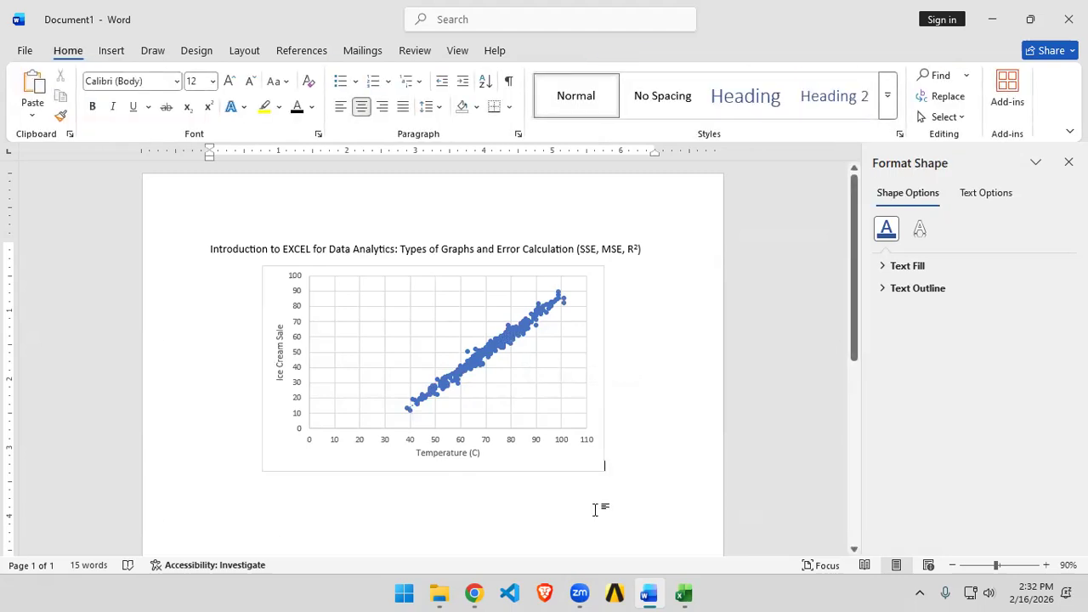
click(577, 463)
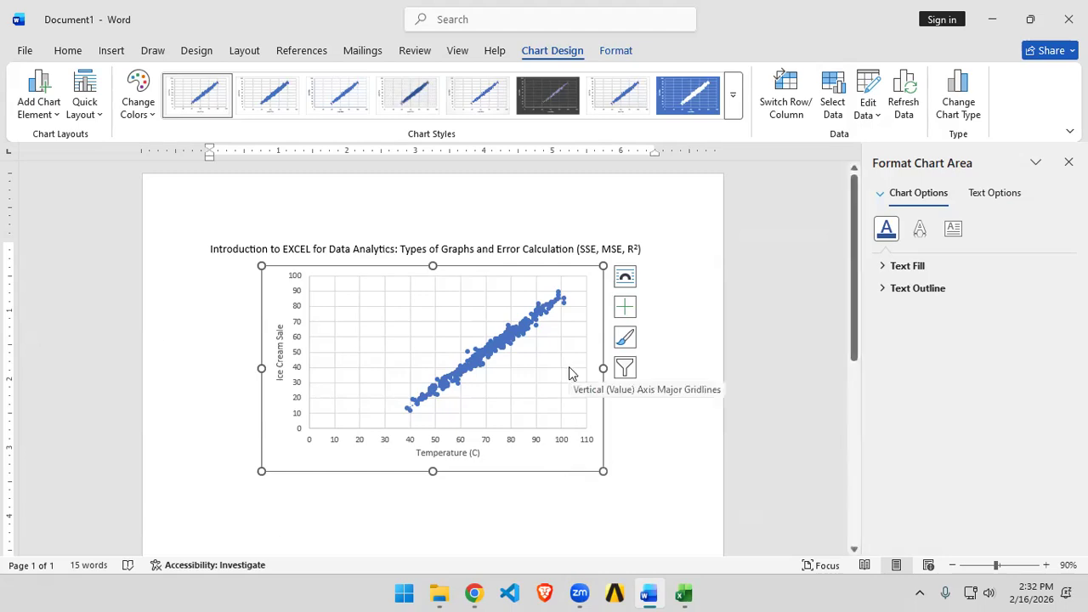
click(868, 109)
click(875, 162)
scroll(187, 396, up, 10)
scroll(178, 409, up, 20)
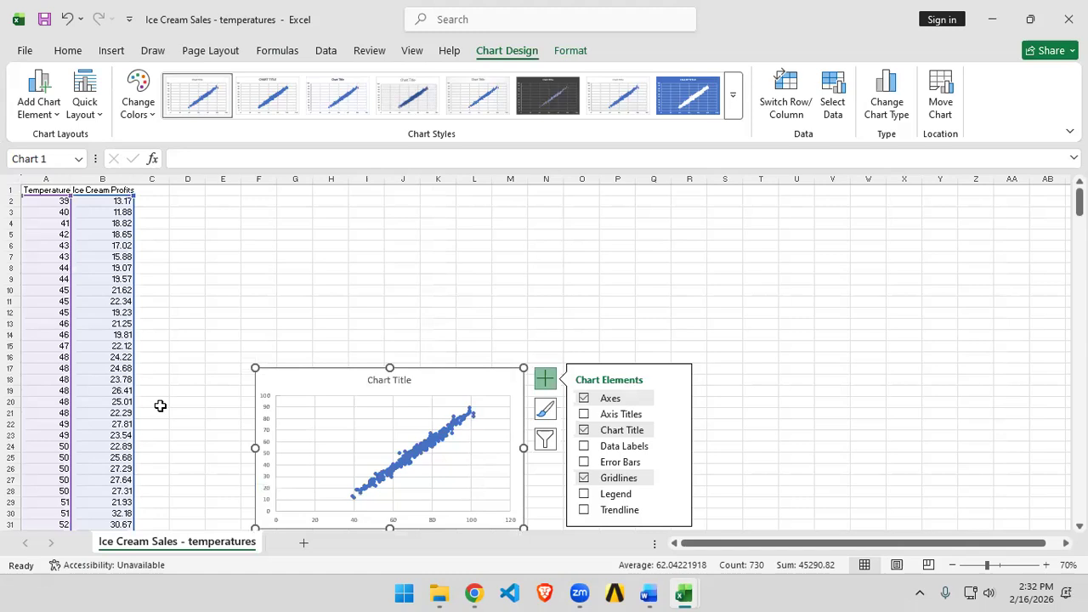
scroll(769, 415, down, 3)
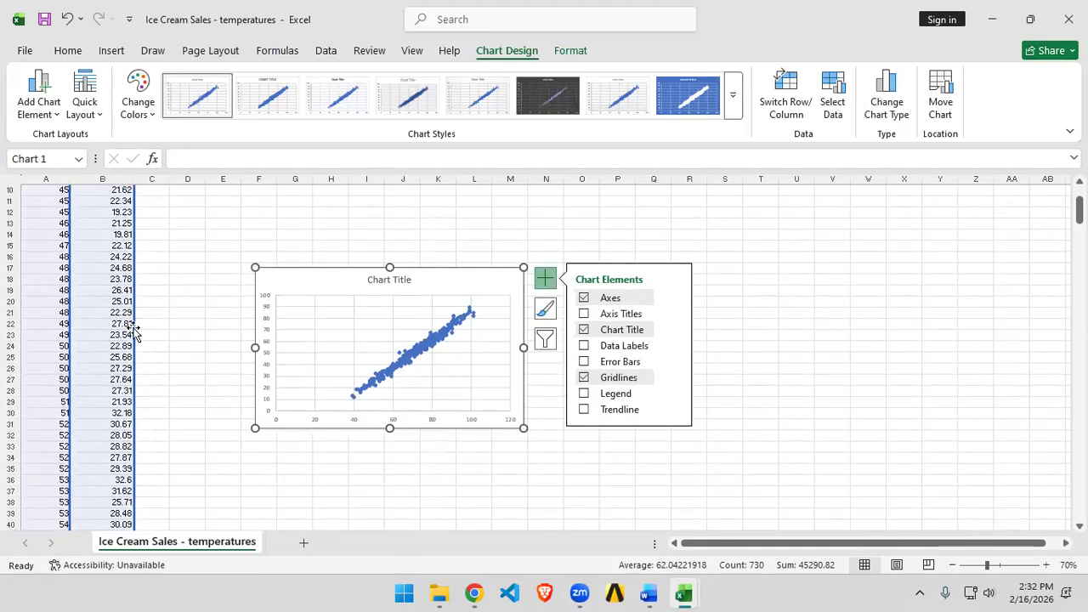
scroll(134, 332, up, 3)
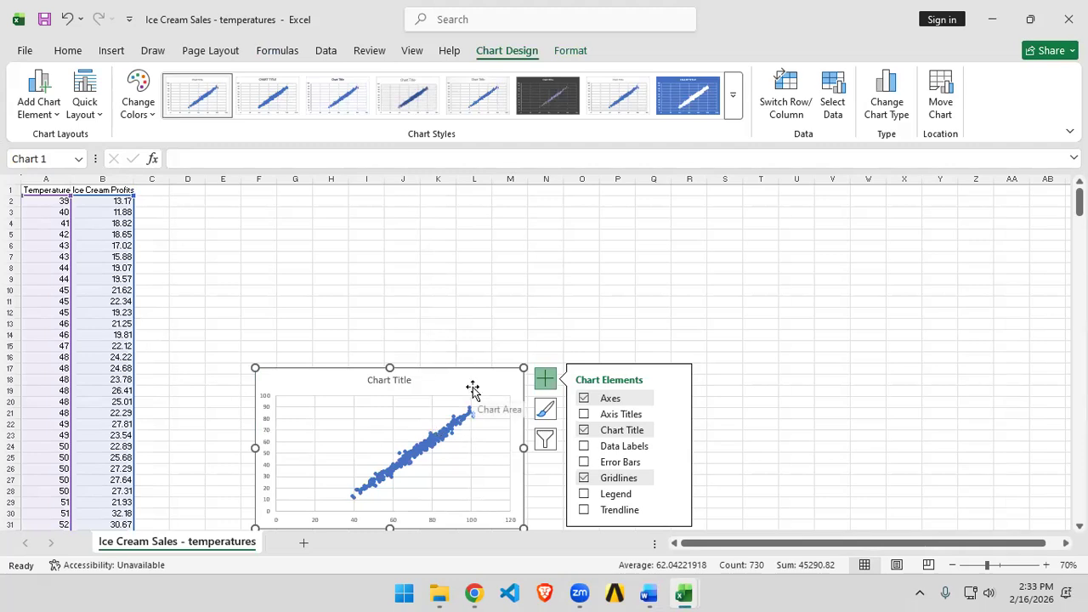
scroll(473, 389, down, 1)
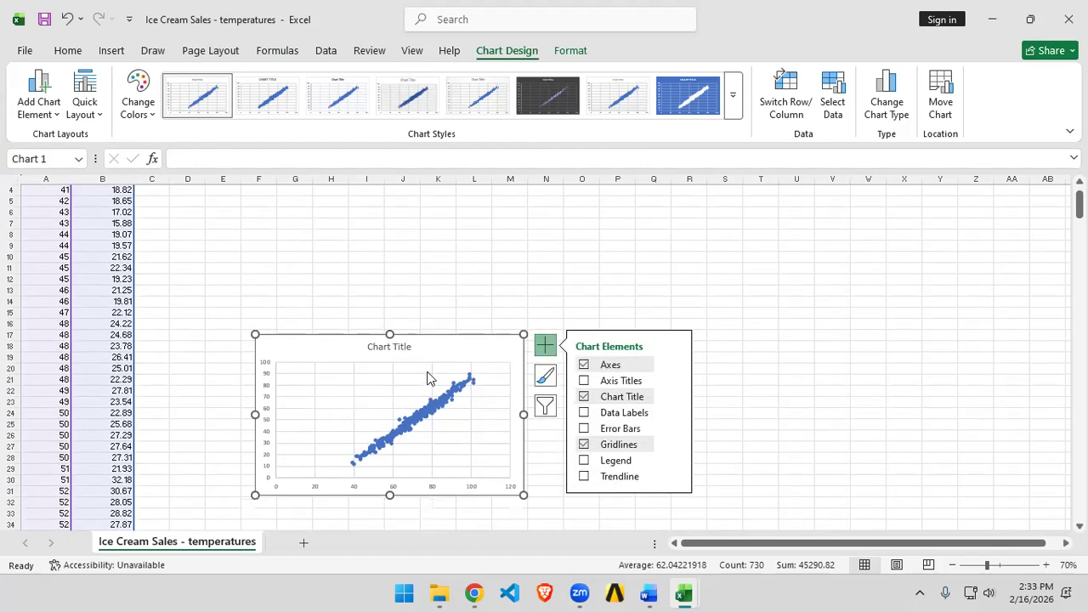
key(alt+Tab)
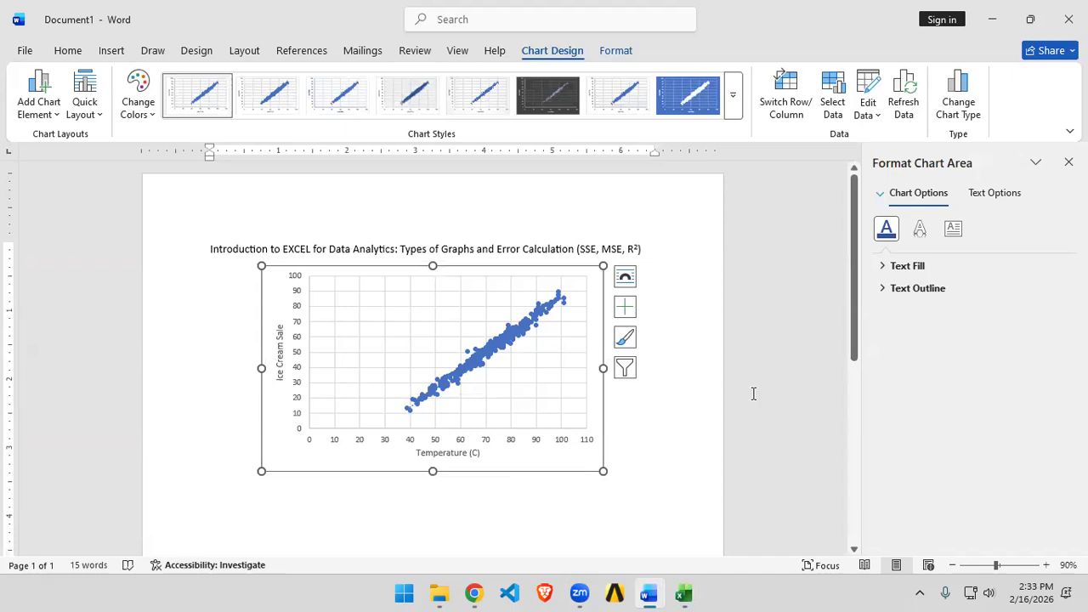
mouse_move(685, 593)
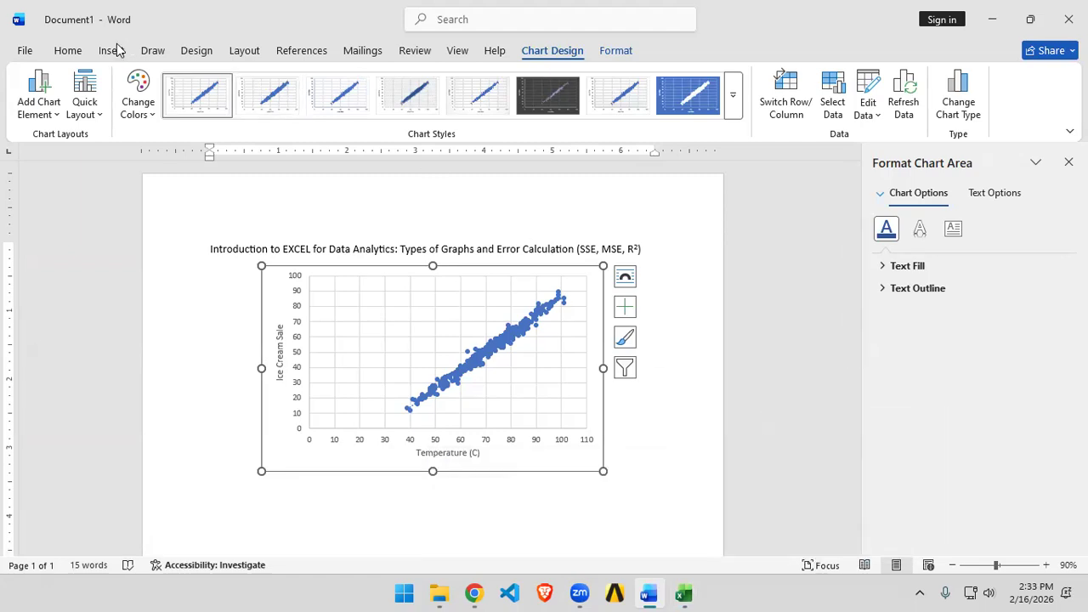
Step: Download the Pakistan Temperature CSV from its Kaggle dataset page and open it in Excel
click(86, 52)
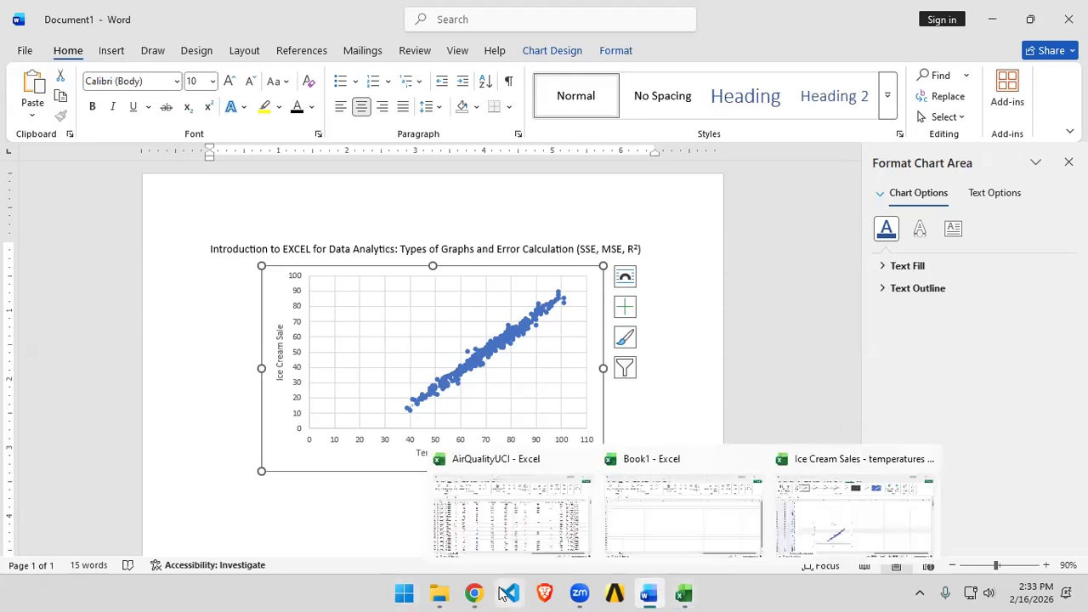
click(473, 593)
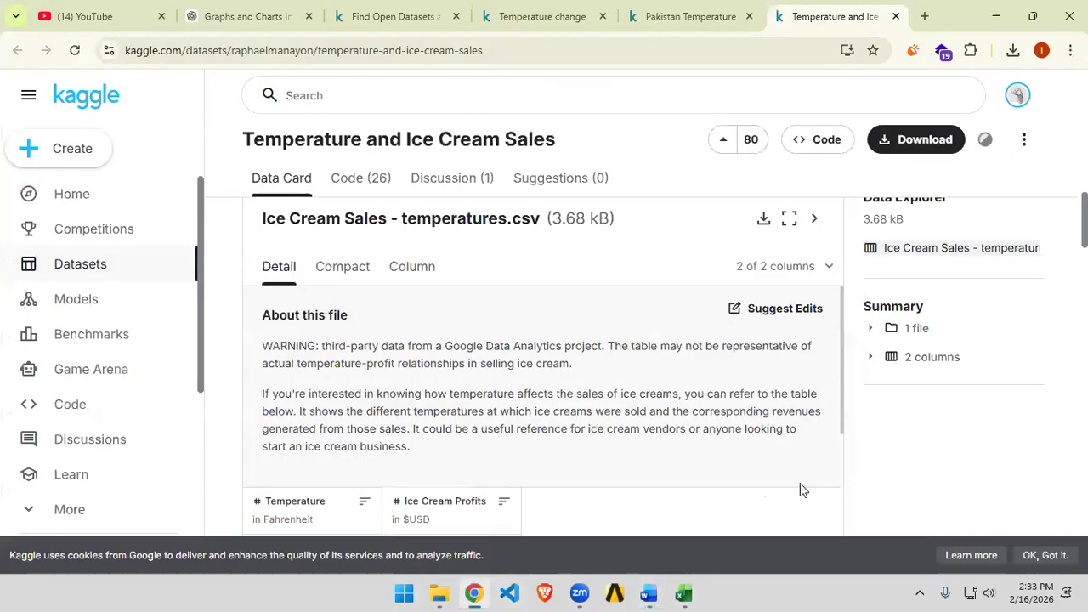
click(720, 19)
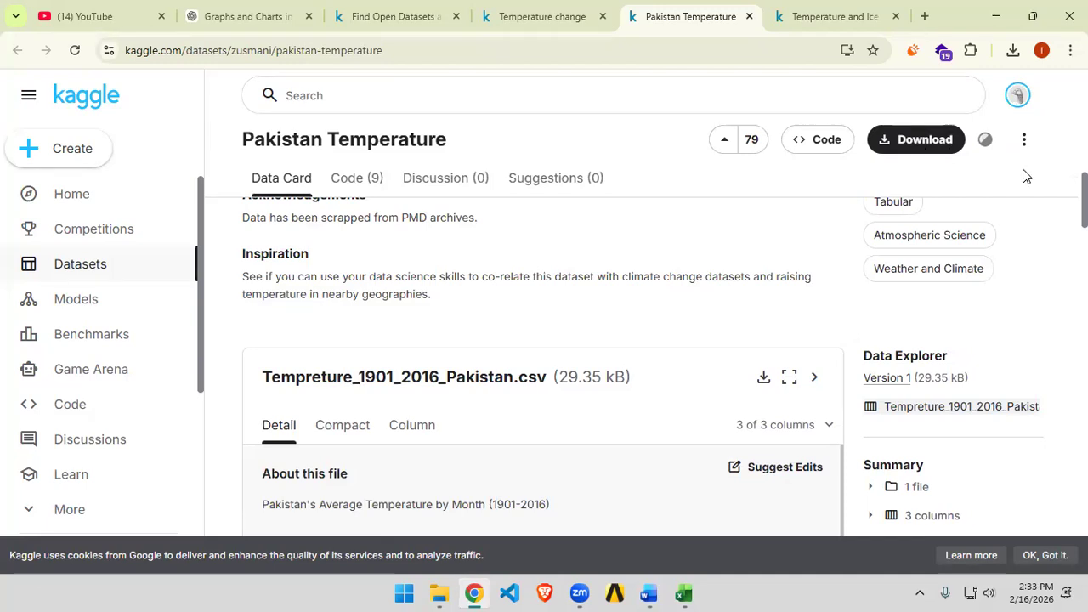
scroll(791, 308, down, 4)
scroll(774, 321, up, 2)
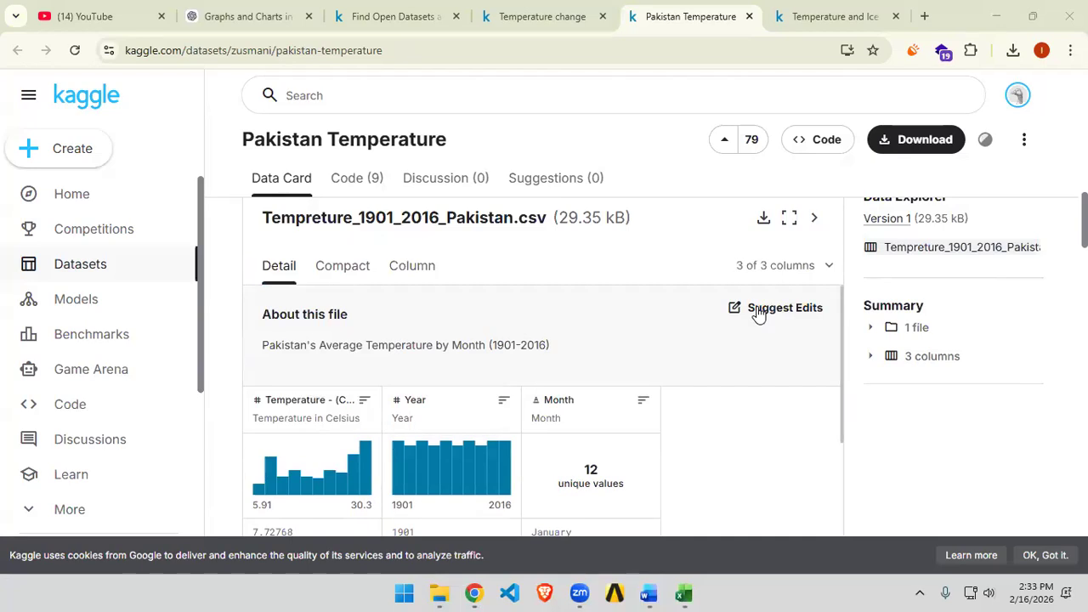
click(764, 223)
click(1014, 53)
click(907, 89)
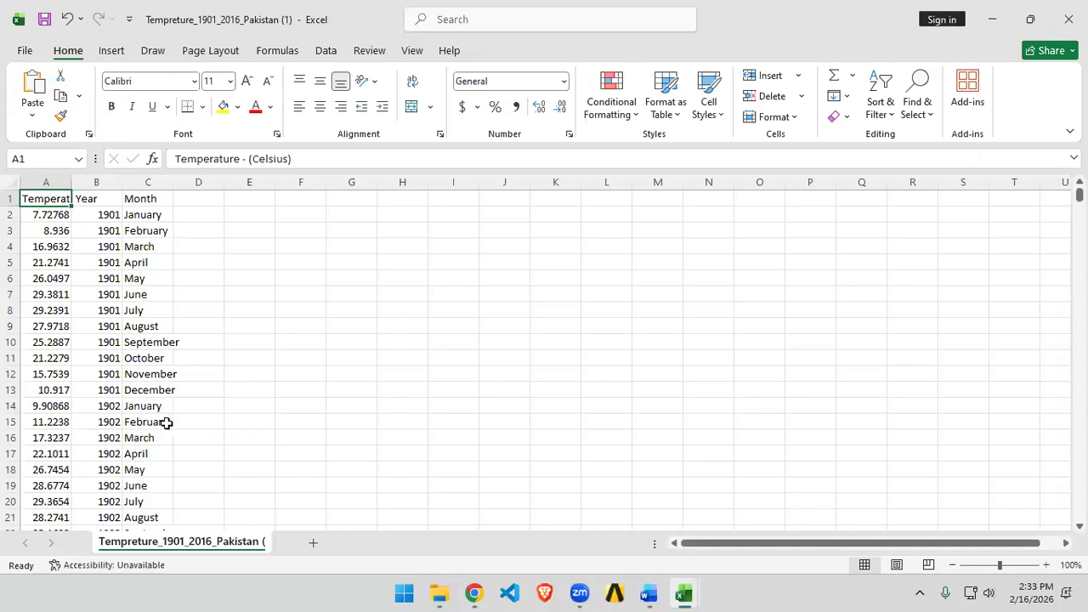
Step: Select the temperature and year columns from row 2 to 1393 and insert a plain scatter chart
scroll(166, 422, down, 2)
scroll(167, 423, down, 20)
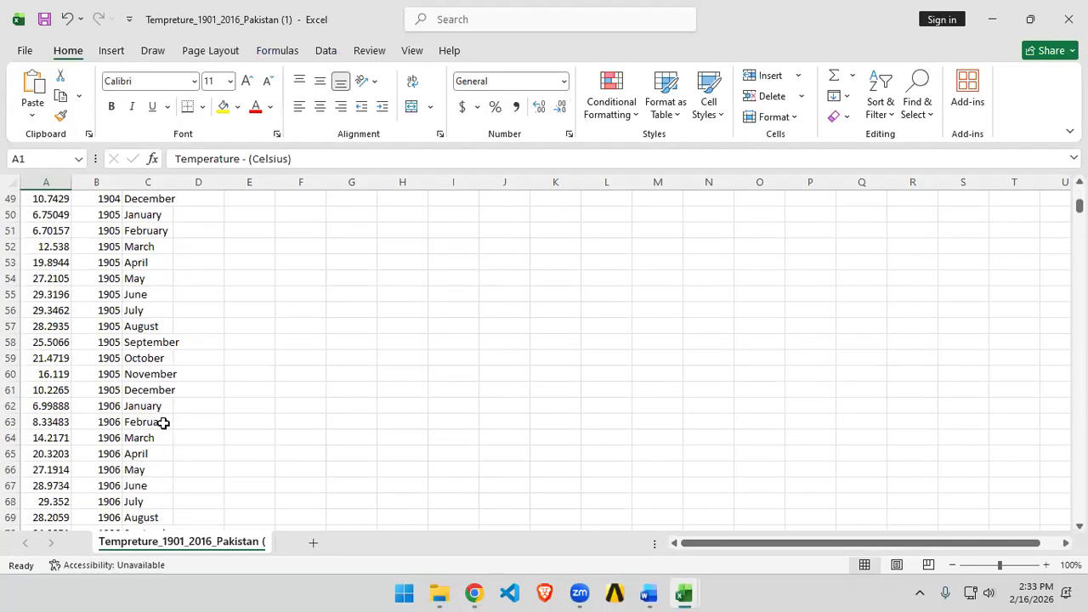
scroll(165, 422, down, 20)
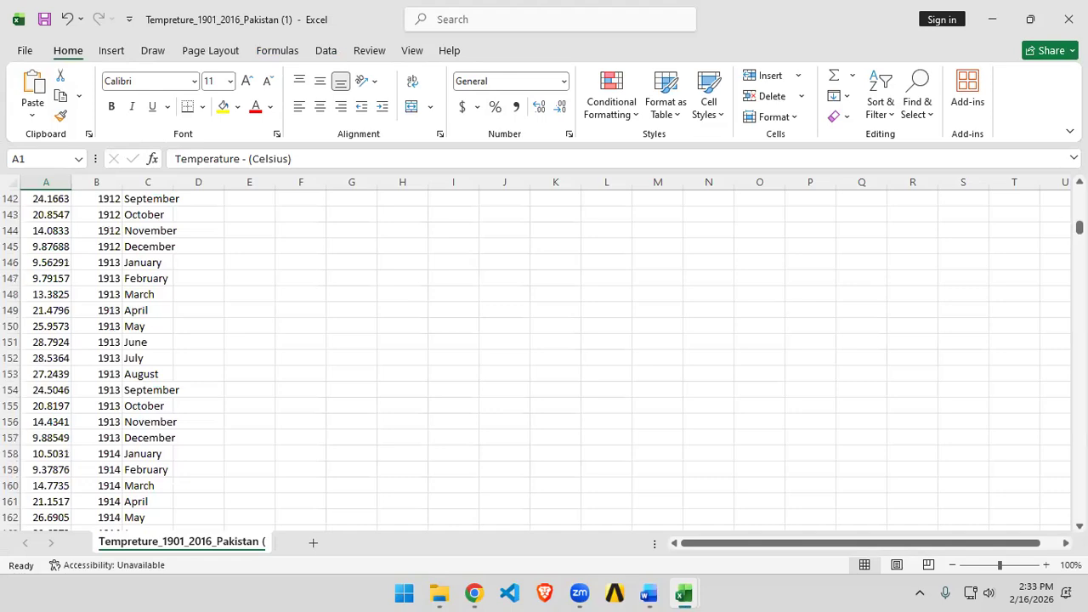
drag(1079, 227, 1079, 192)
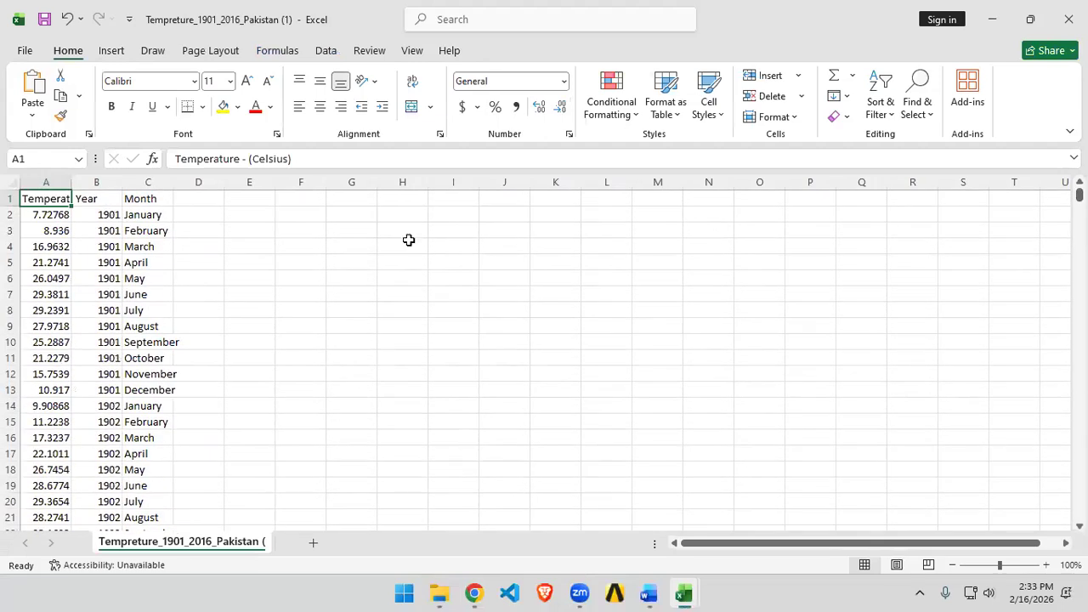
click(101, 215)
drag(101, 215, 48, 211)
key(ctrl+shift+Down)
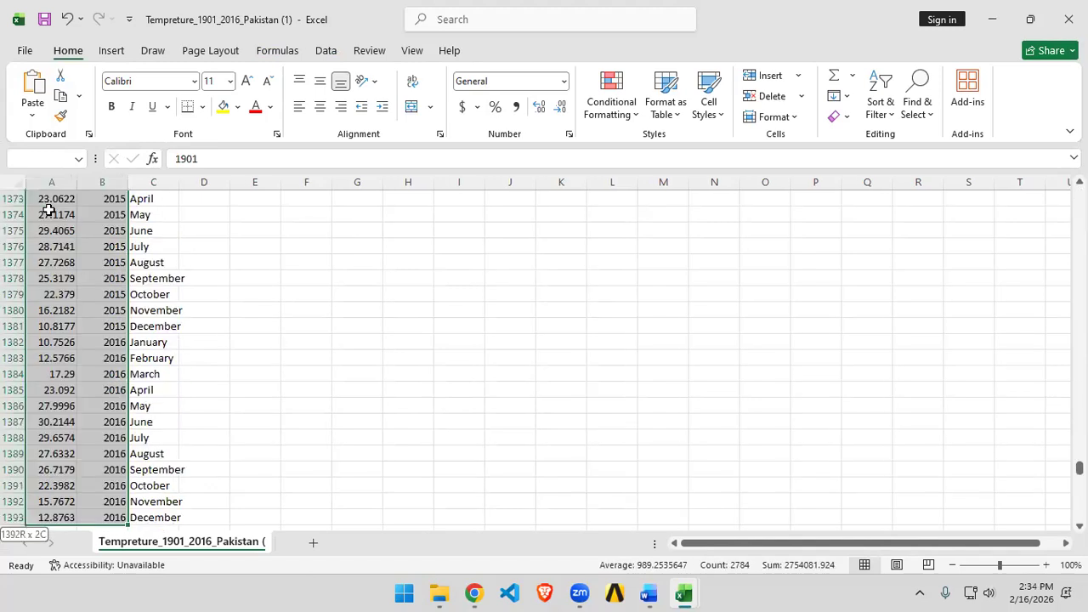
scroll(772, 473, down, 3)
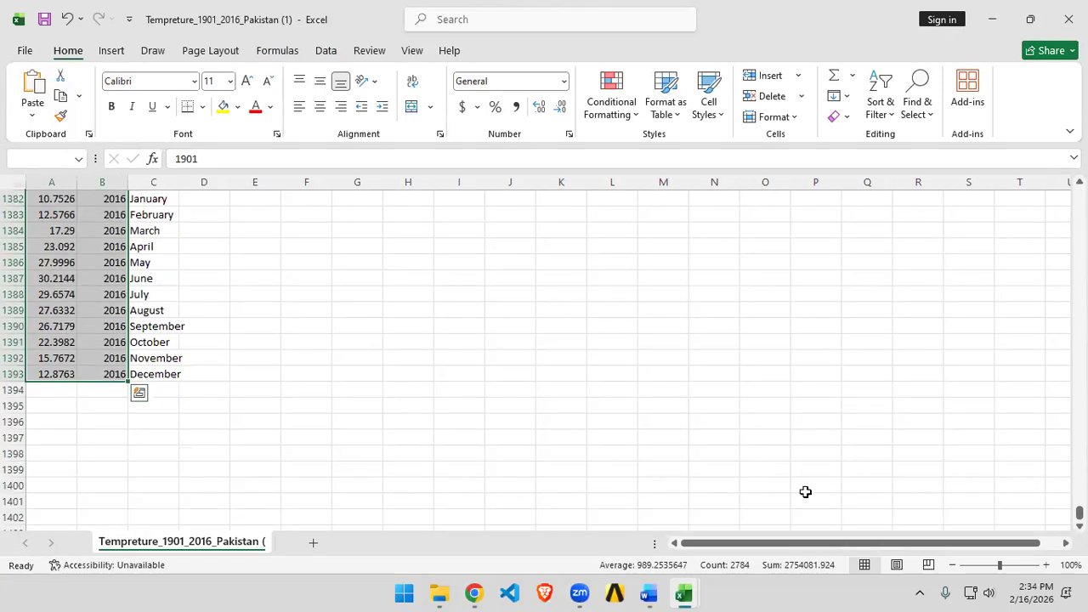
key(ctrl+BackSpace)
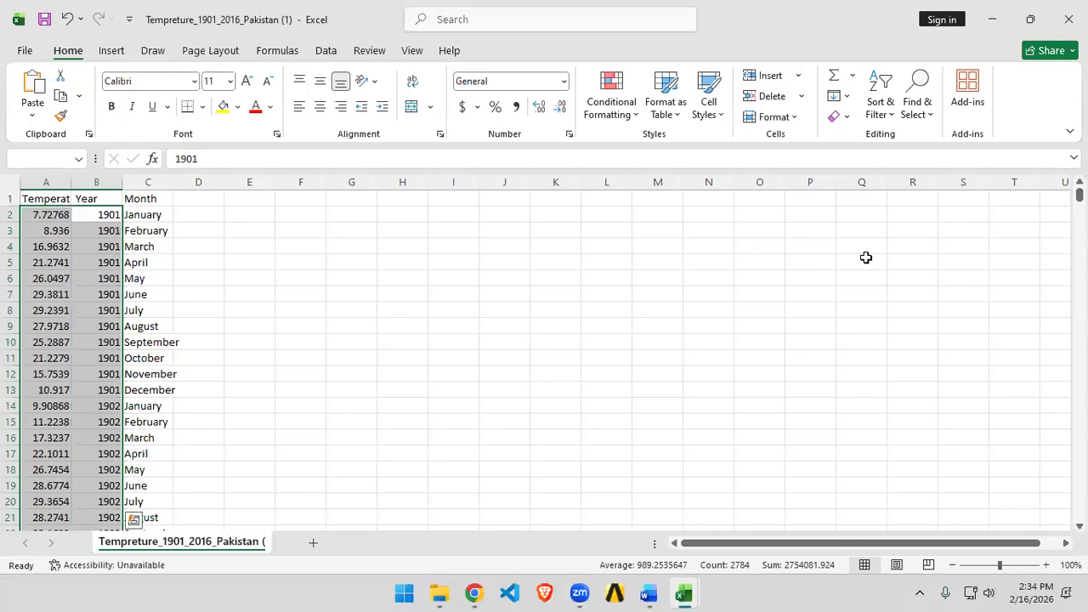
scroll(331, 383, down, 5)
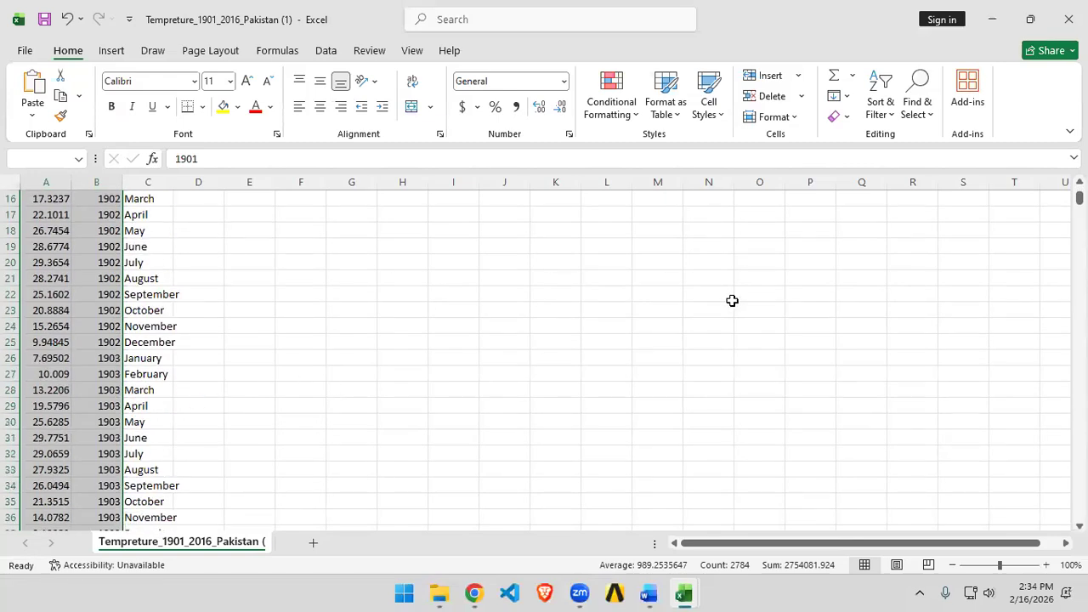
click(109, 53)
click(522, 118)
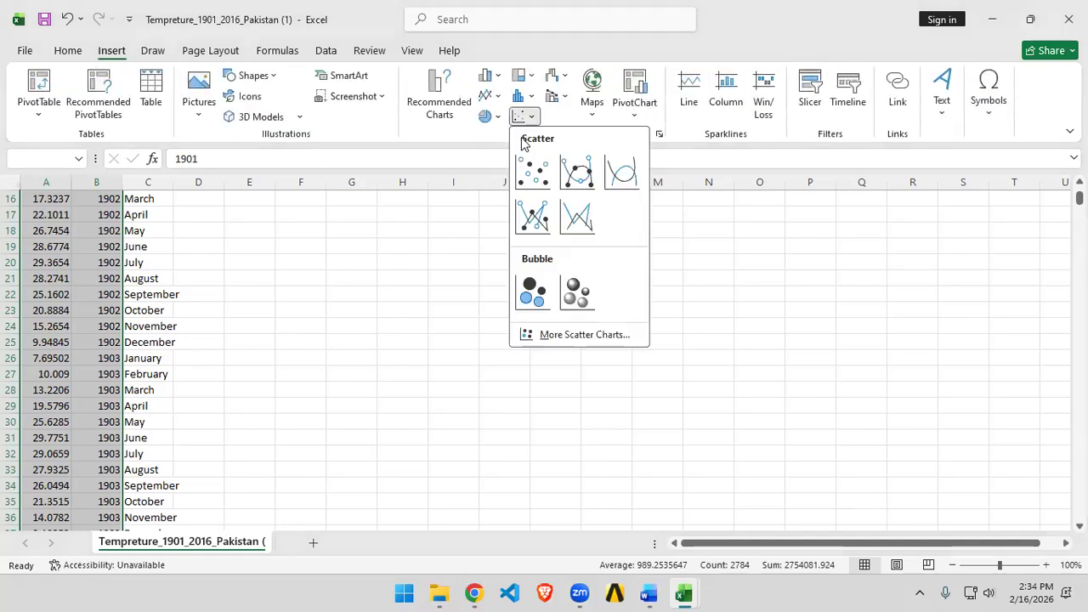
click(536, 174)
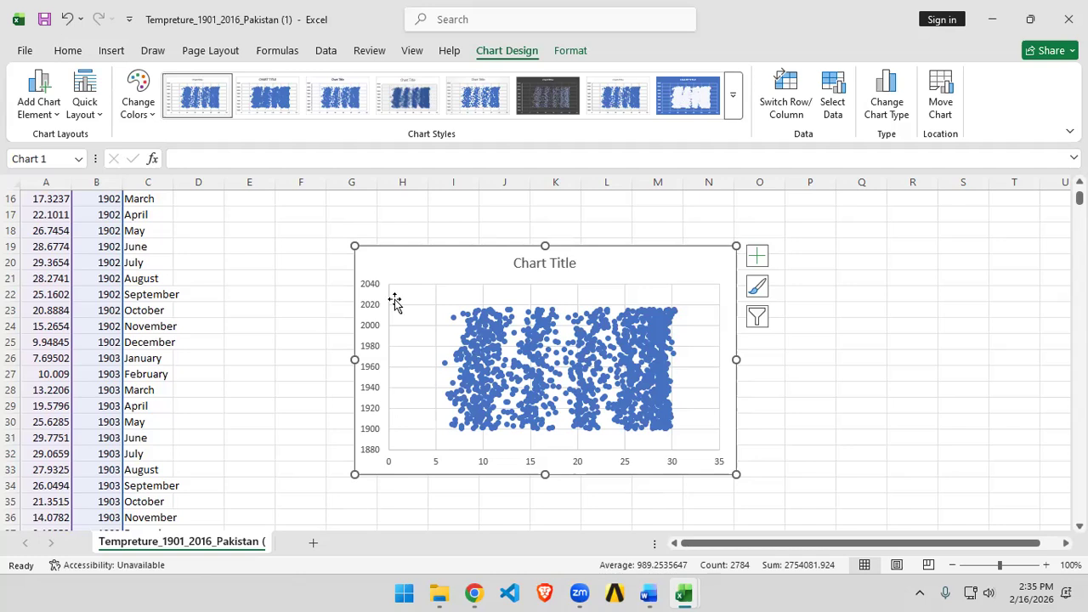
Step: Try to switch rows and columns in the scatter chart's source data, then cancel the dialog
right_click(624, 265)
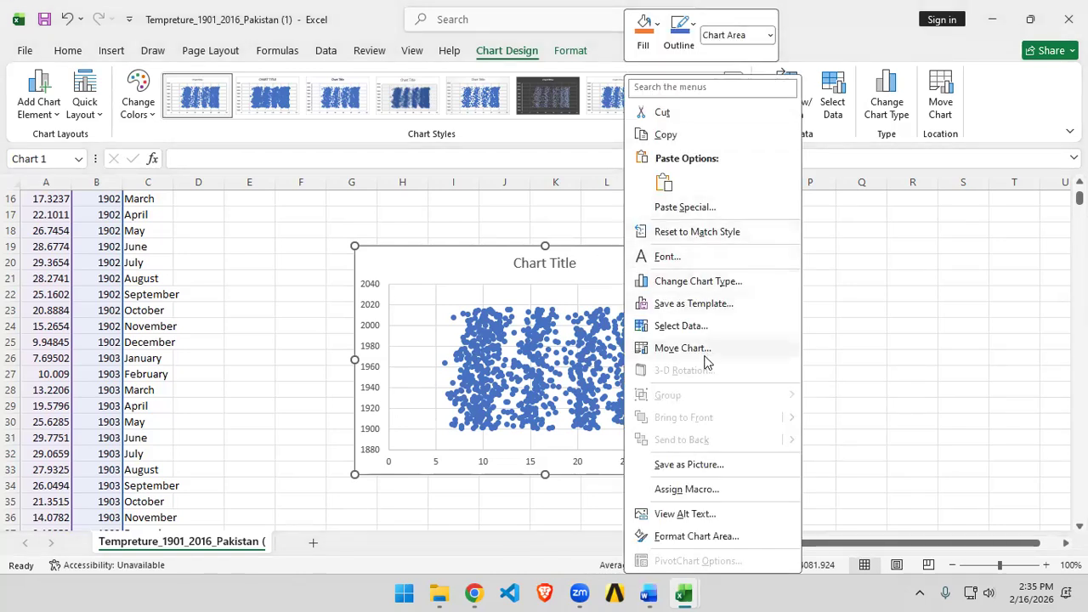
click(705, 328)
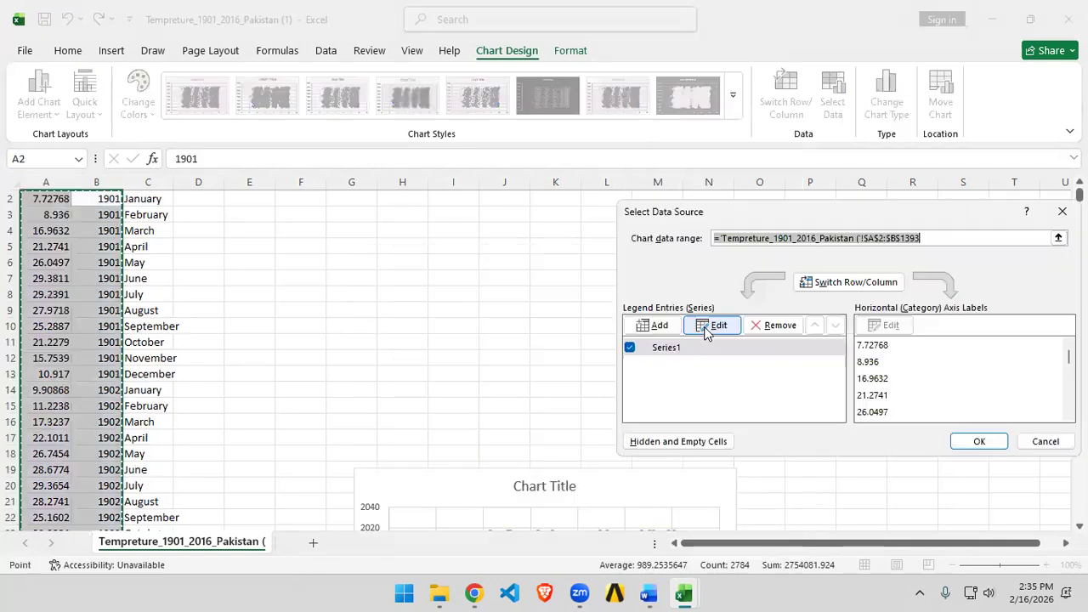
click(829, 289)
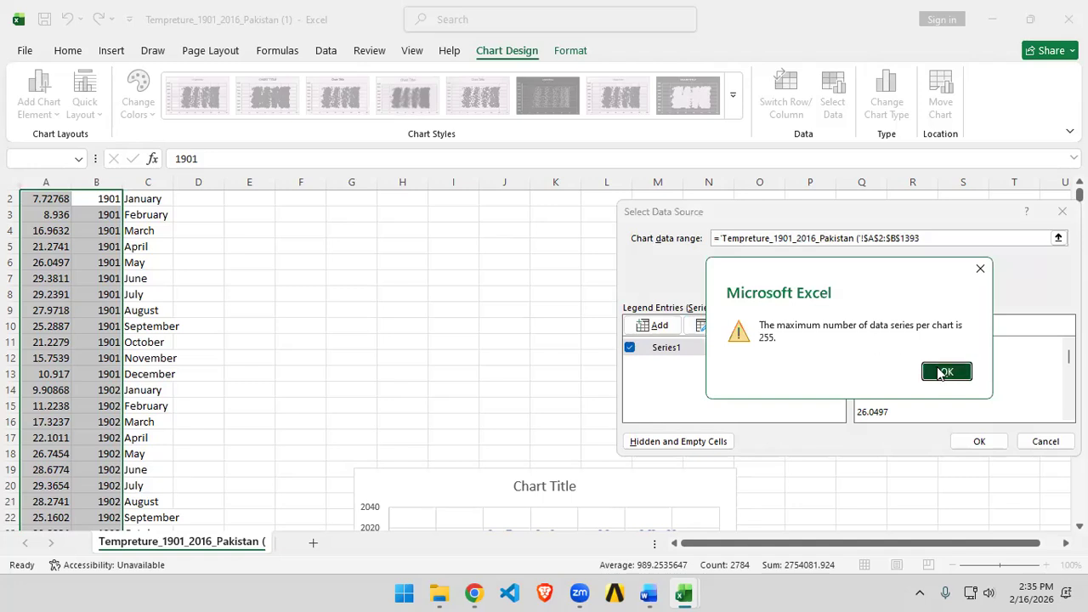
click(941, 374)
click(849, 290)
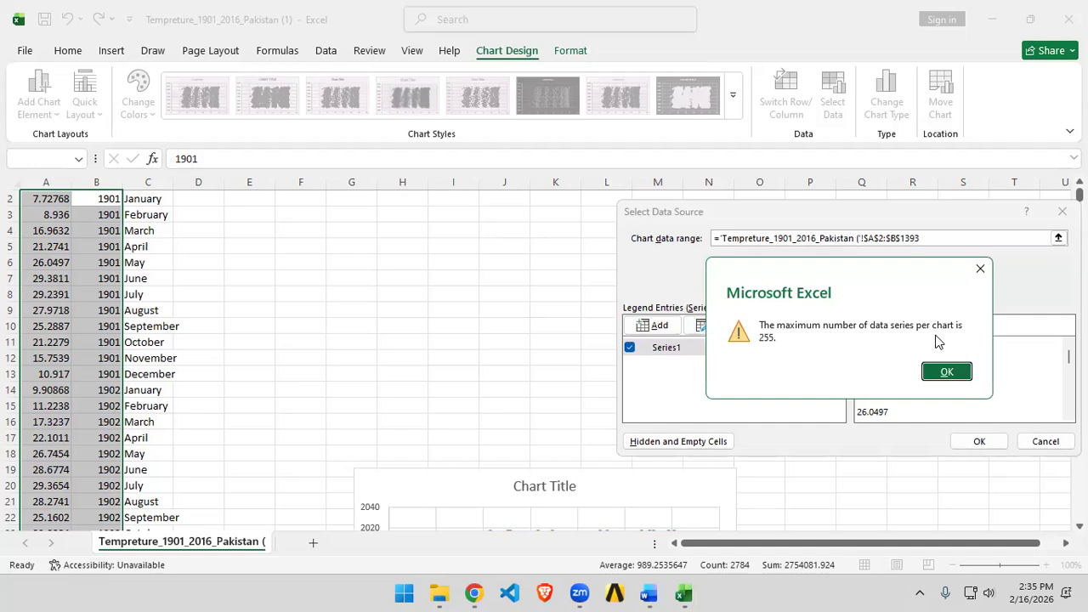
click(959, 372)
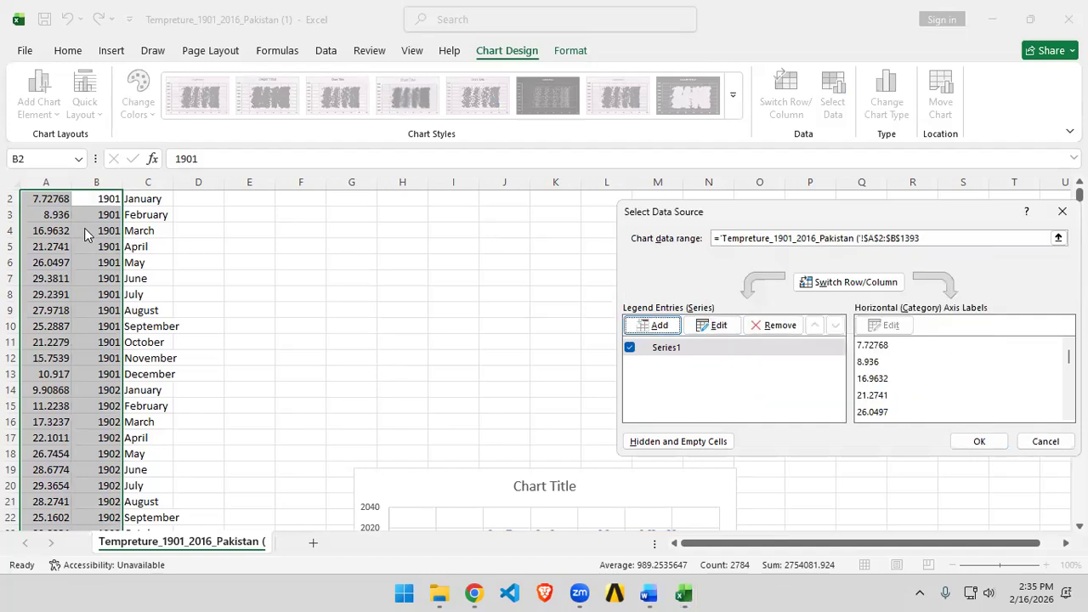
click(1045, 442)
Step: Move the scatter chart beside the data columns and deselect it
drag(663, 495, 748, 274)
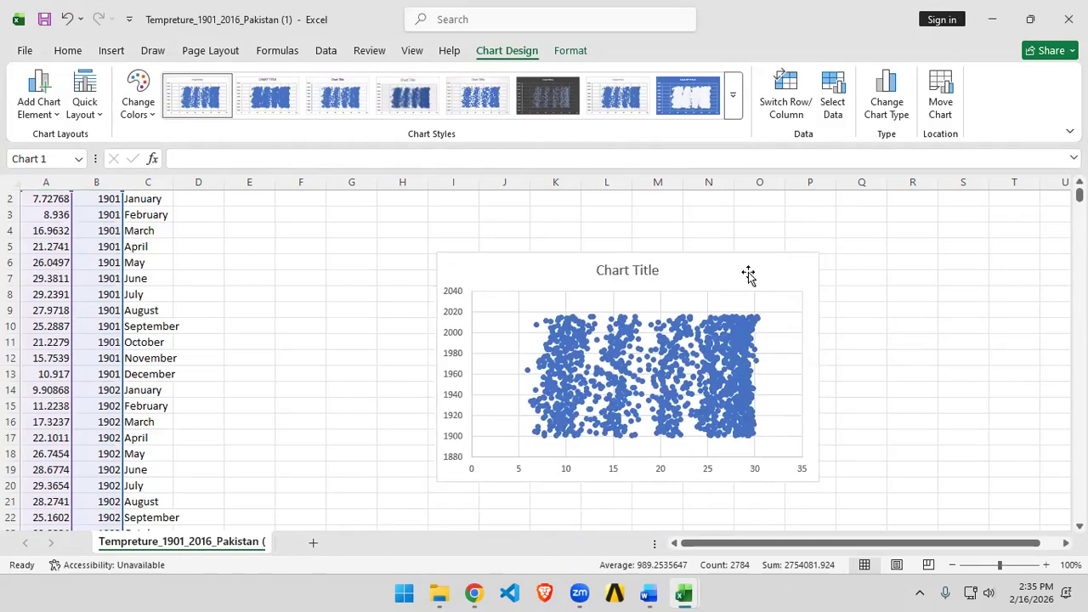
scroll(945, 371, up, 1)
click(351, 295)
Step: Reselect the temperature and year data, insert another scatter chart, and delete it
drag(102, 215, 103, 593)
key(ctrl+shift+Down)
scroll(109, 476, up, 20)
scroll(114, 483, up, 20)
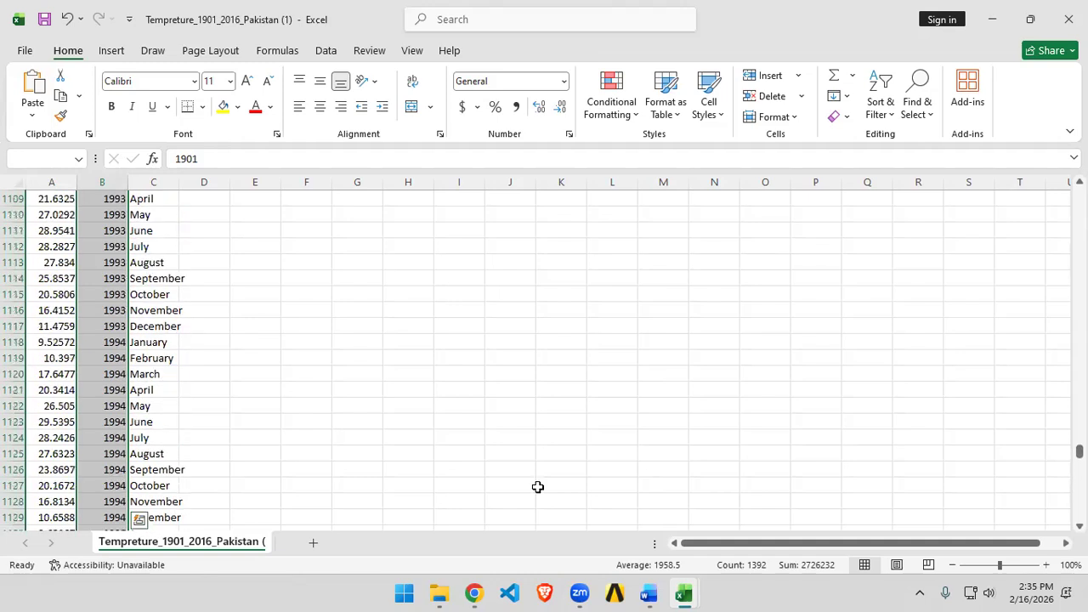
scroll(538, 486, up, 7)
scroll(122, 355, up, 3)
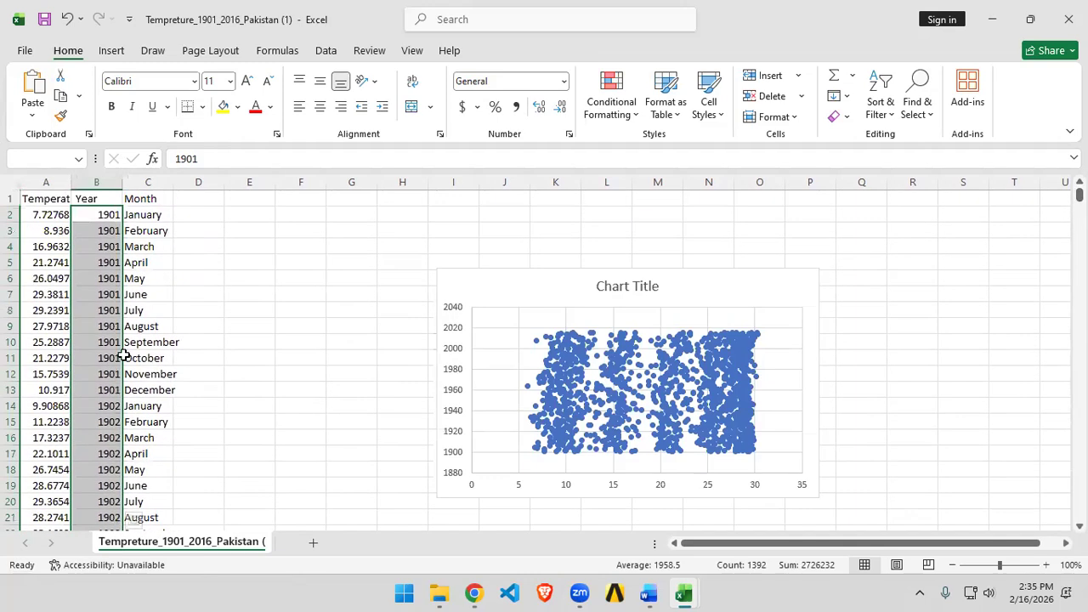
ctrl+click(58, 214)
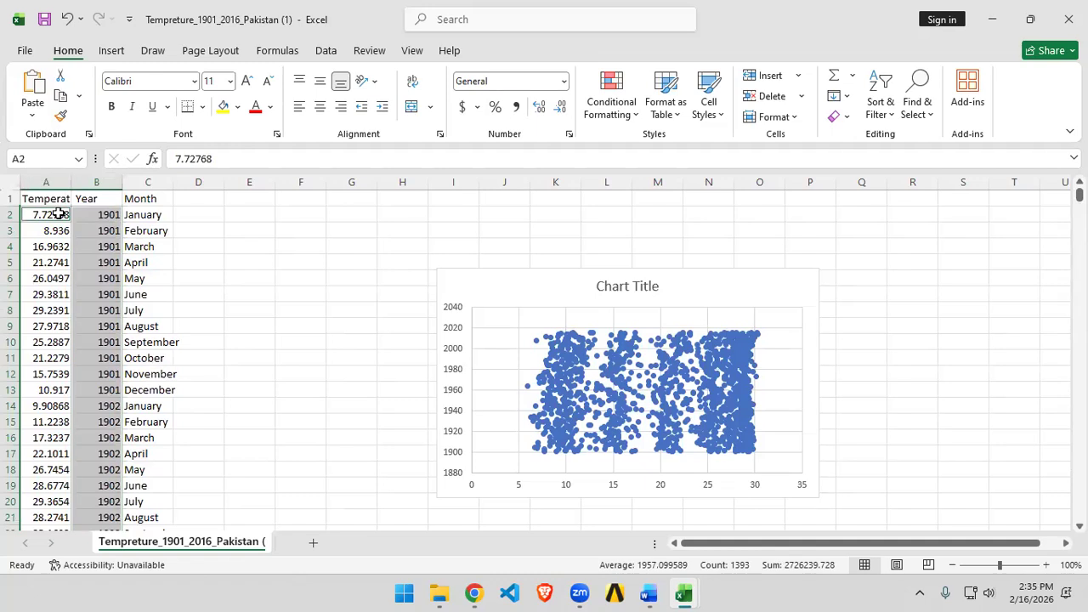
key(ctrl+shift+Down)
click(111, 53)
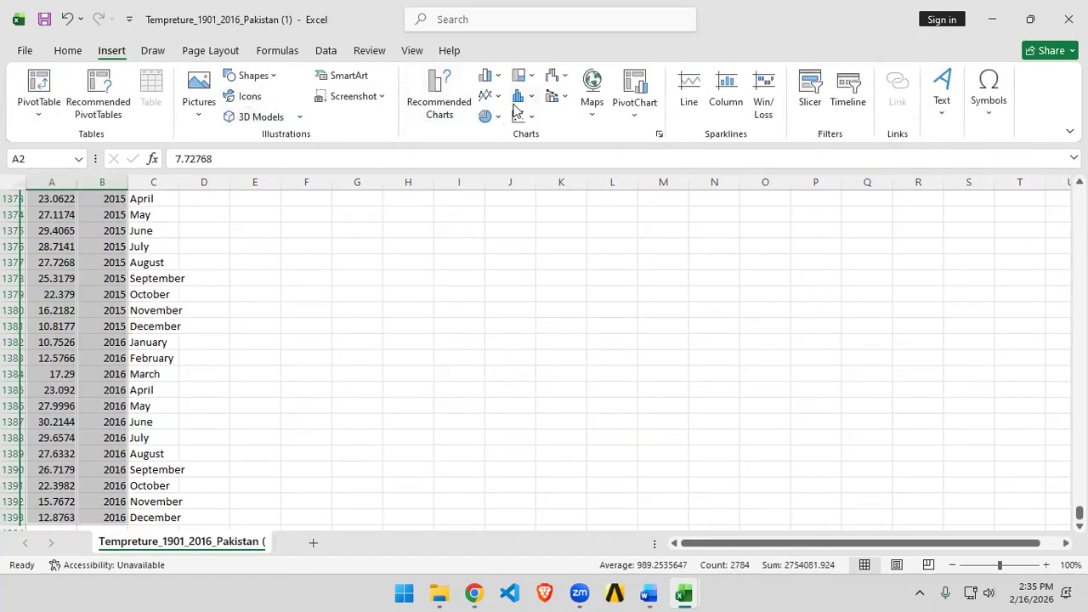
click(517, 113)
click(531, 173)
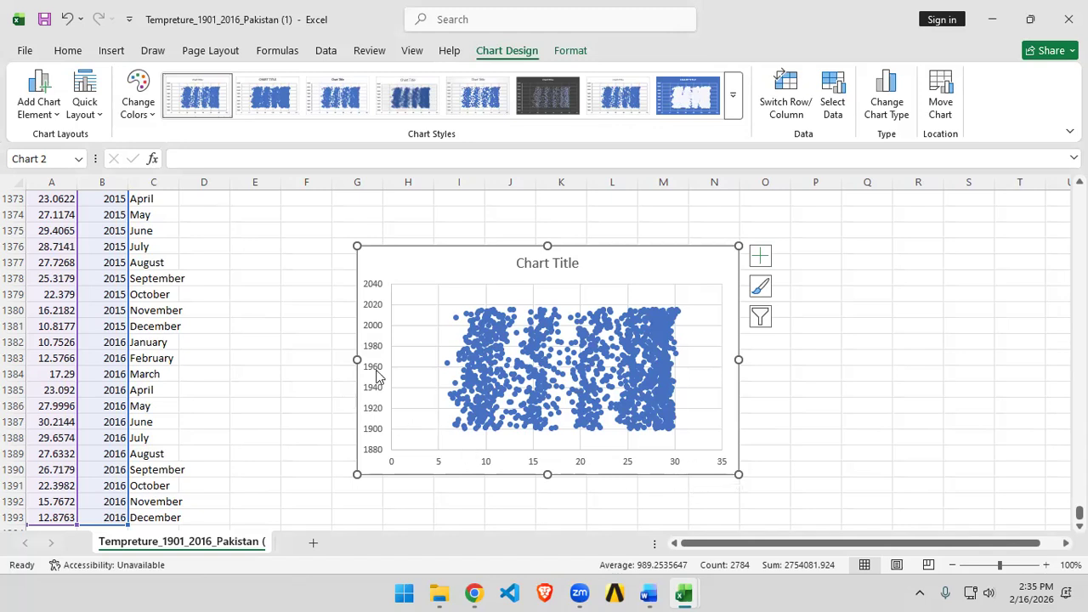
key(Delete)
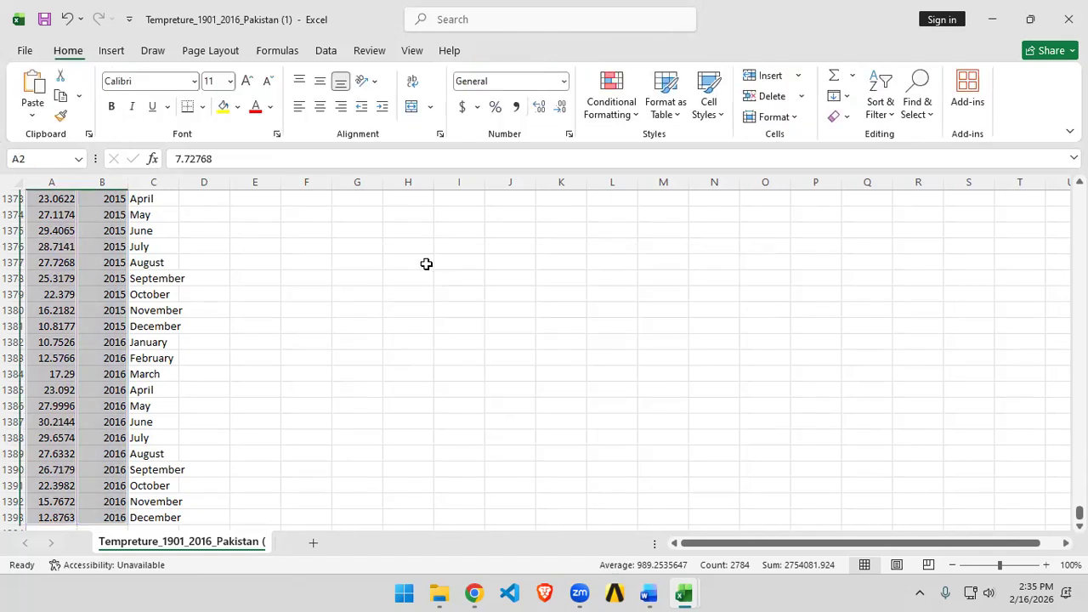
Step: Insert a clustered column chart from the selected data and delete it
click(111, 53)
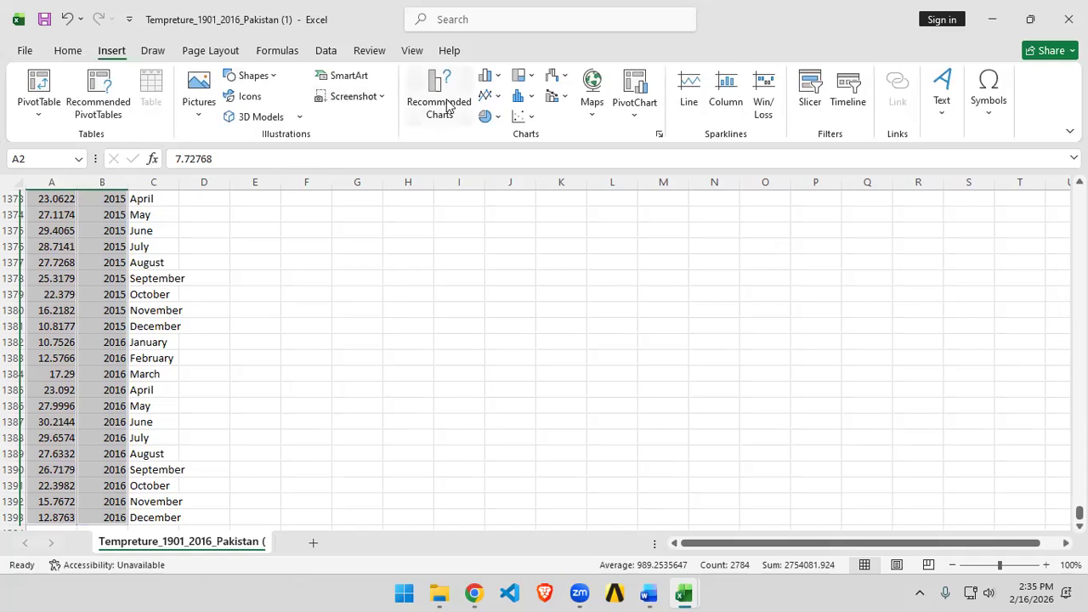
click(487, 75)
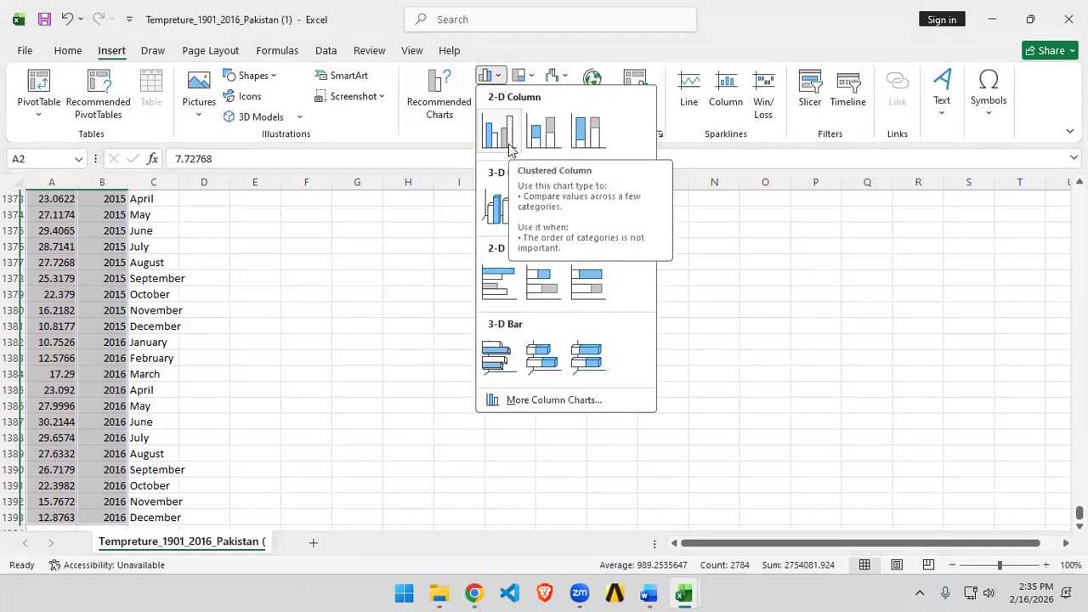
click(498, 132)
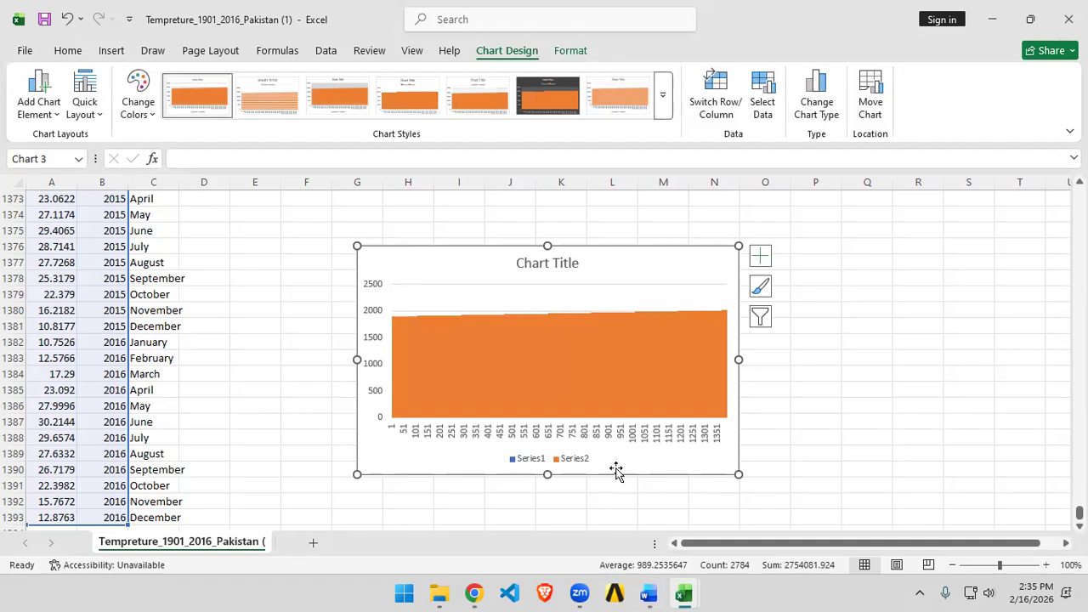
key(Delete)
Step: Review the recommended chart types for the selected data and close the dialog without inserting
click(111, 51)
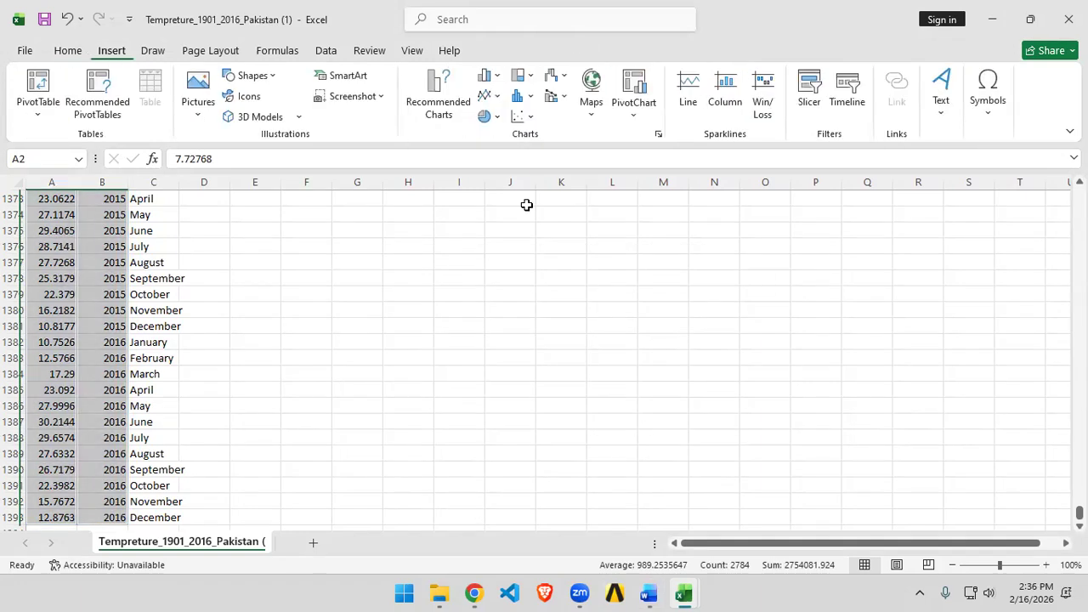
click(523, 96)
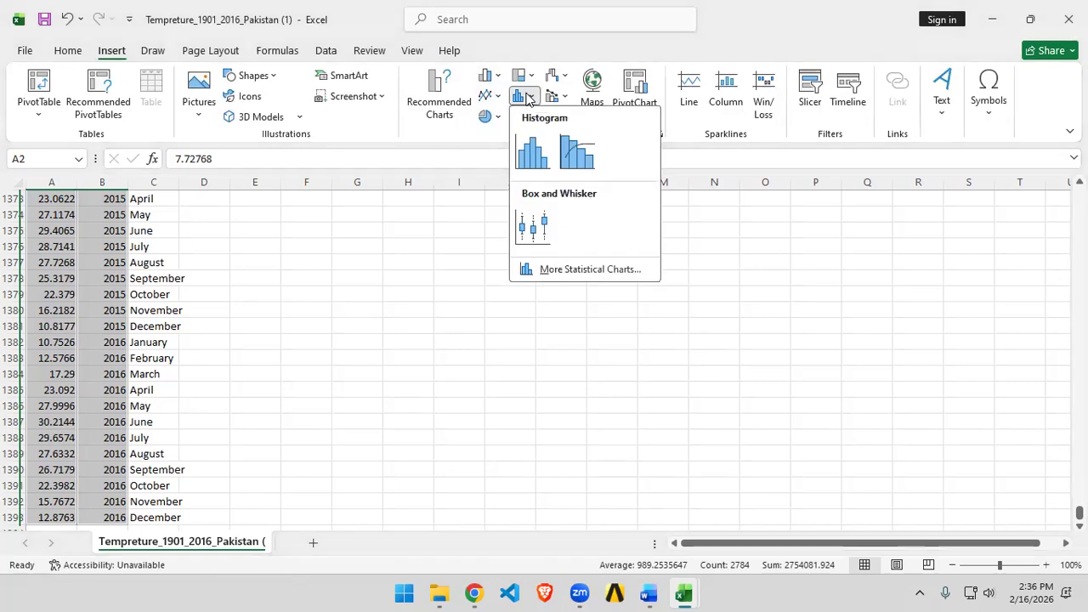
click(438, 94)
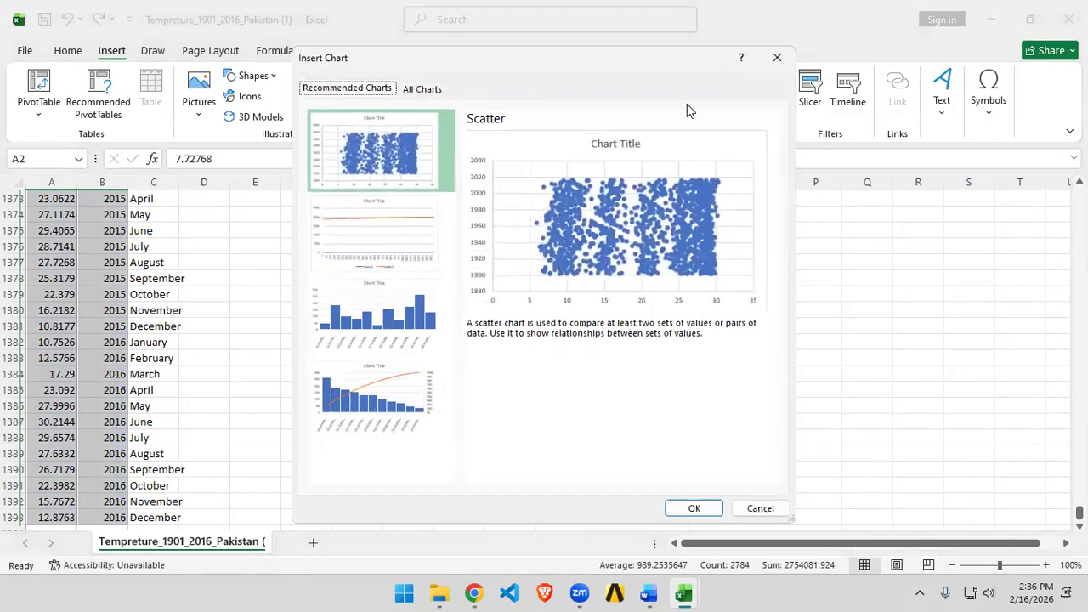
click(760, 507)
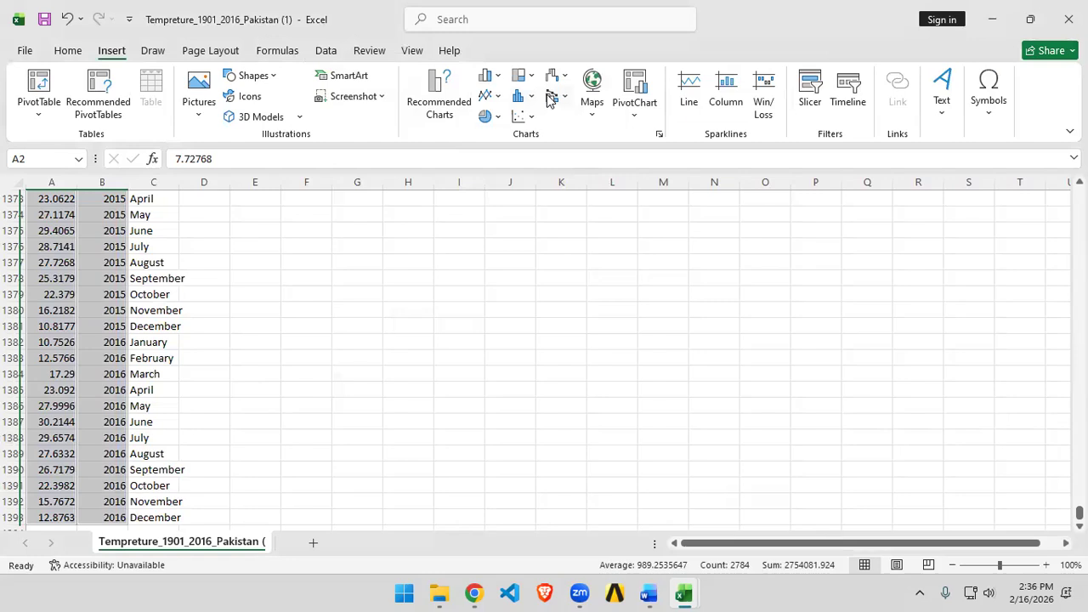
Step: Insert a histogram chart from the selected temperature and year data
click(531, 98)
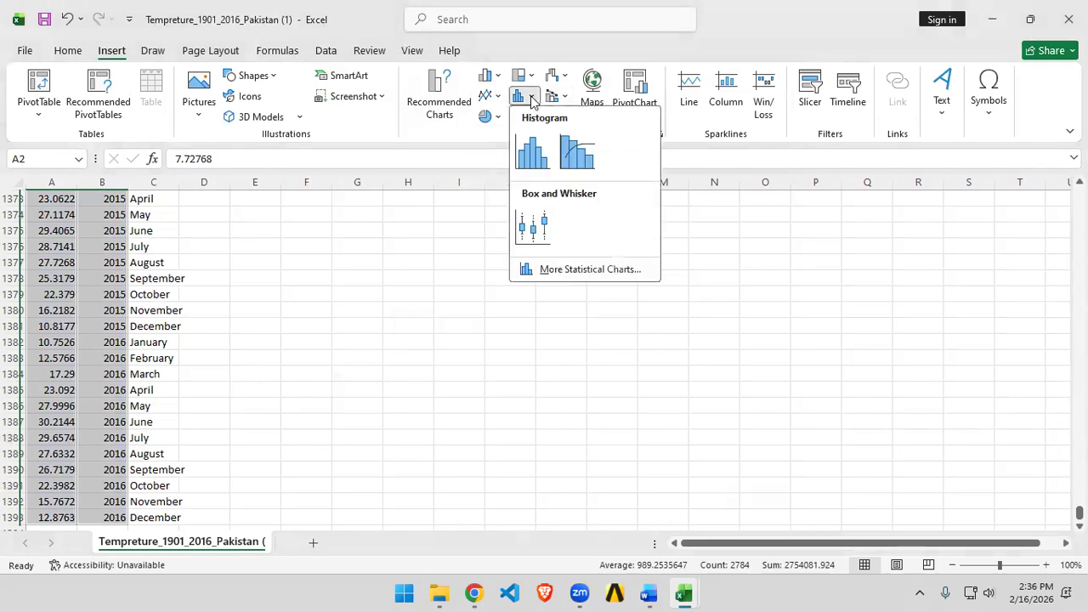
click(539, 153)
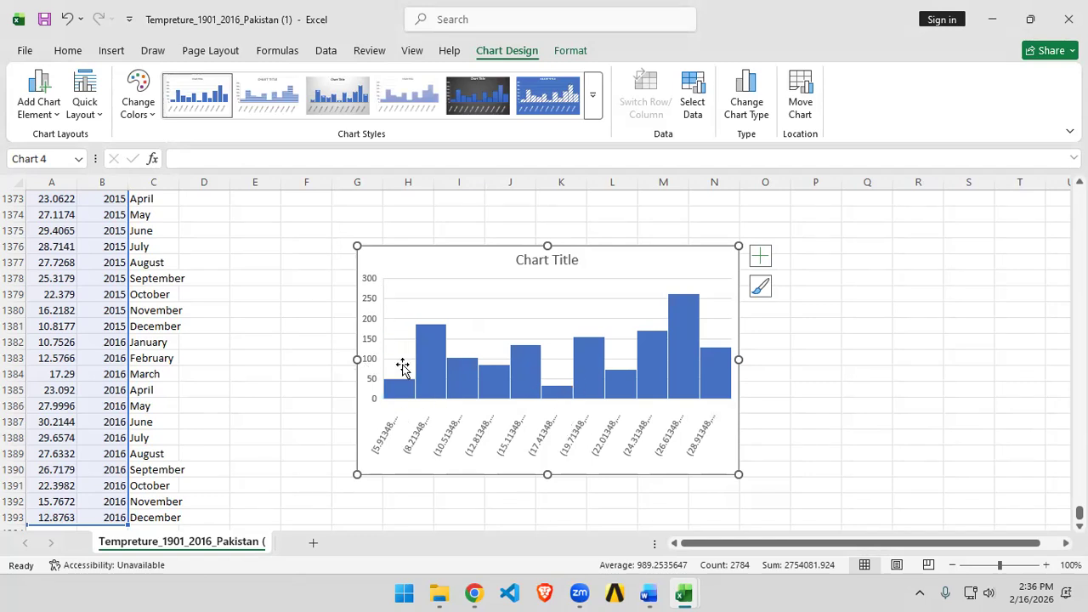
Step: Delete the histogram chart and the leftover scatter chart near the top of the temperature data
key(Delete)
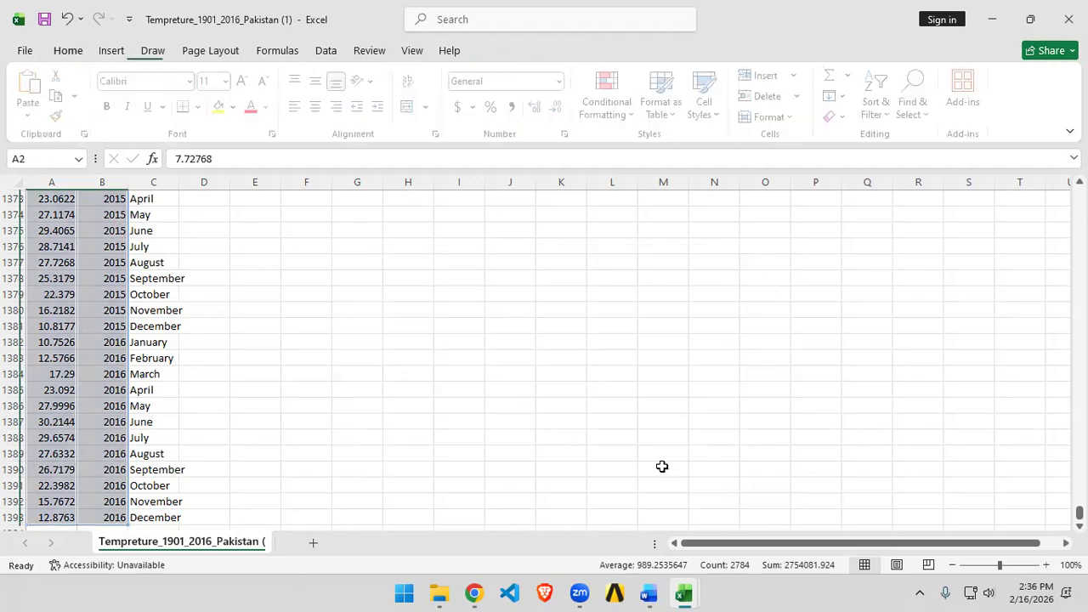
click(126, 52)
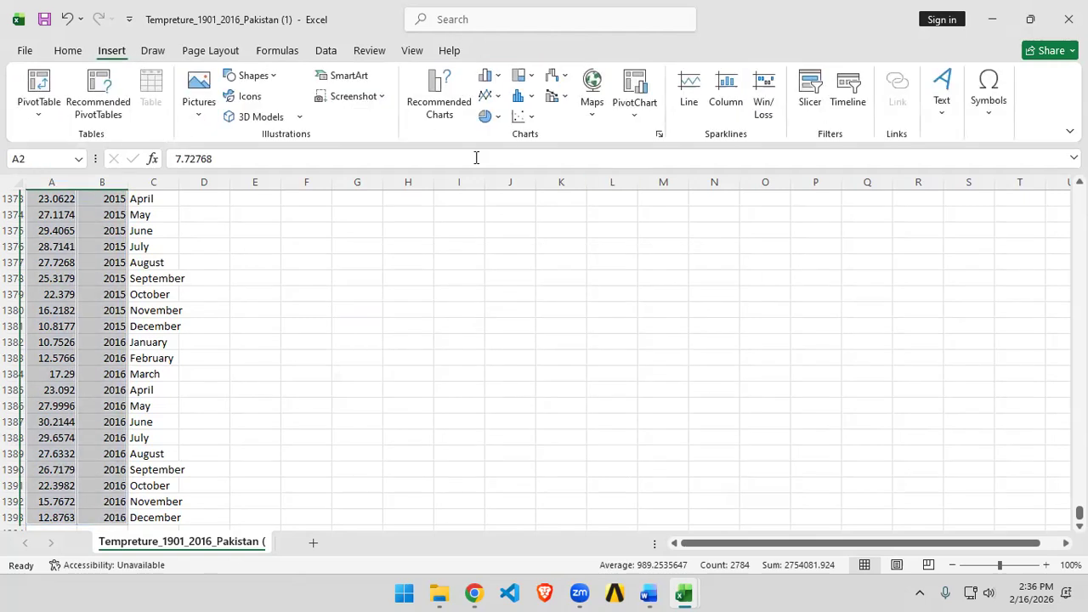
click(522, 95)
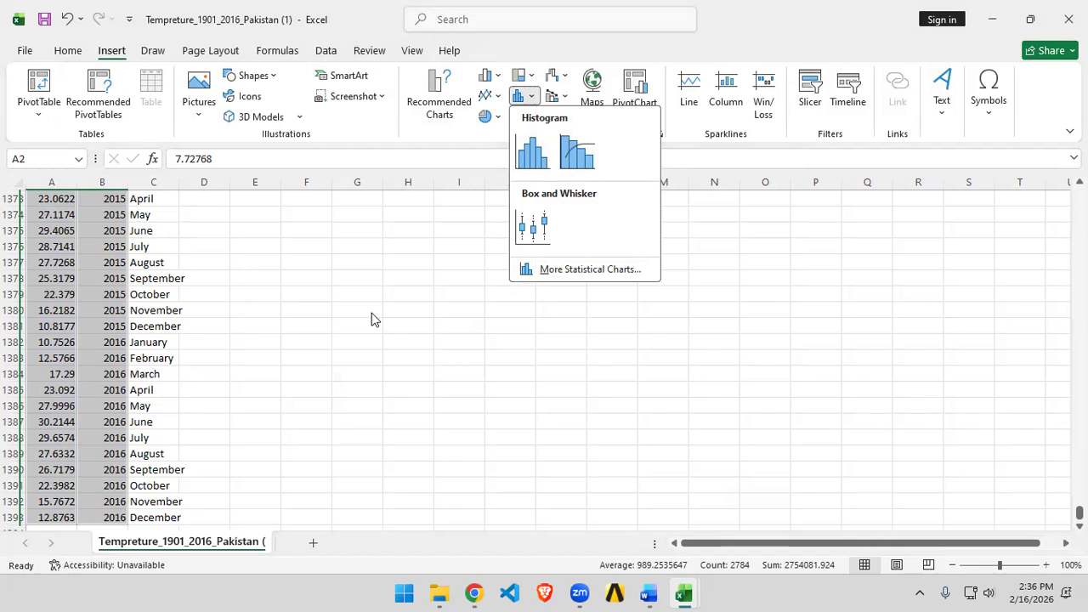
scroll(190, 324, up, 11)
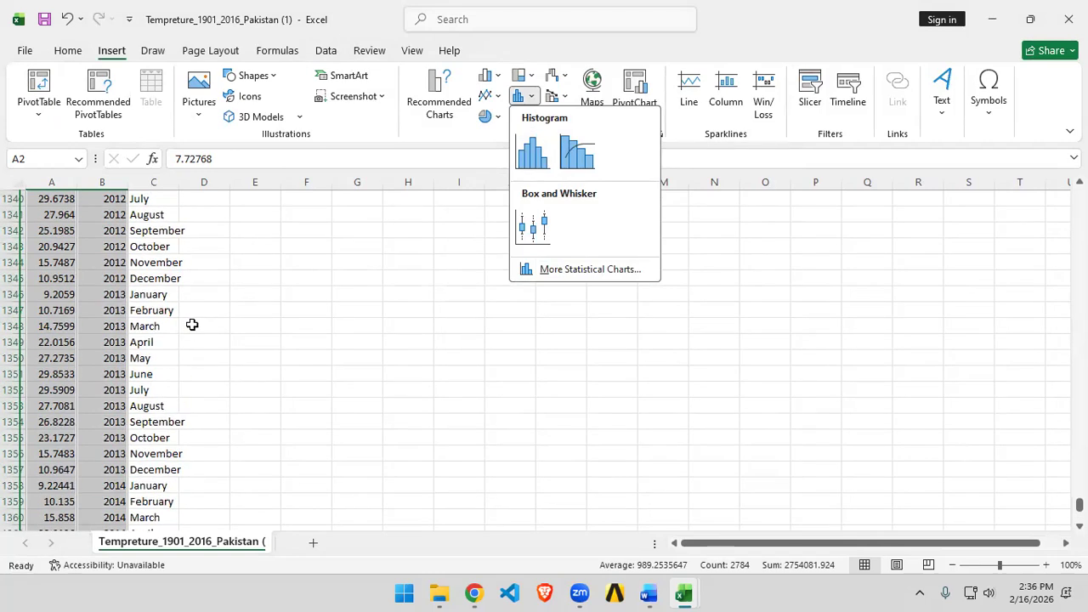
scroll(186, 389, up, 20)
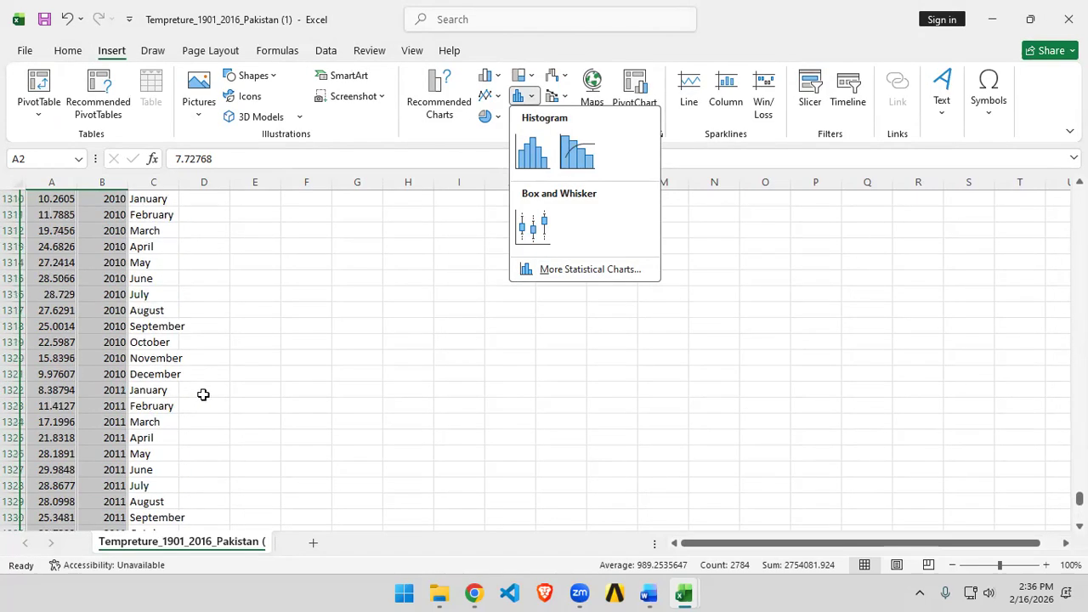
drag(1080, 484, 1054, 205)
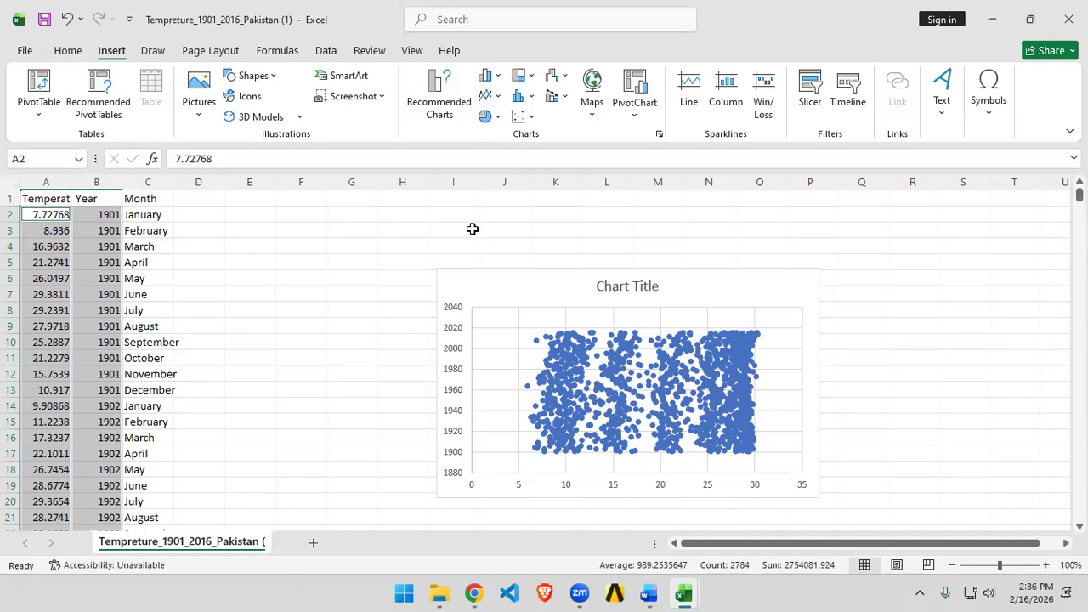
click(794, 289)
key(Delete)
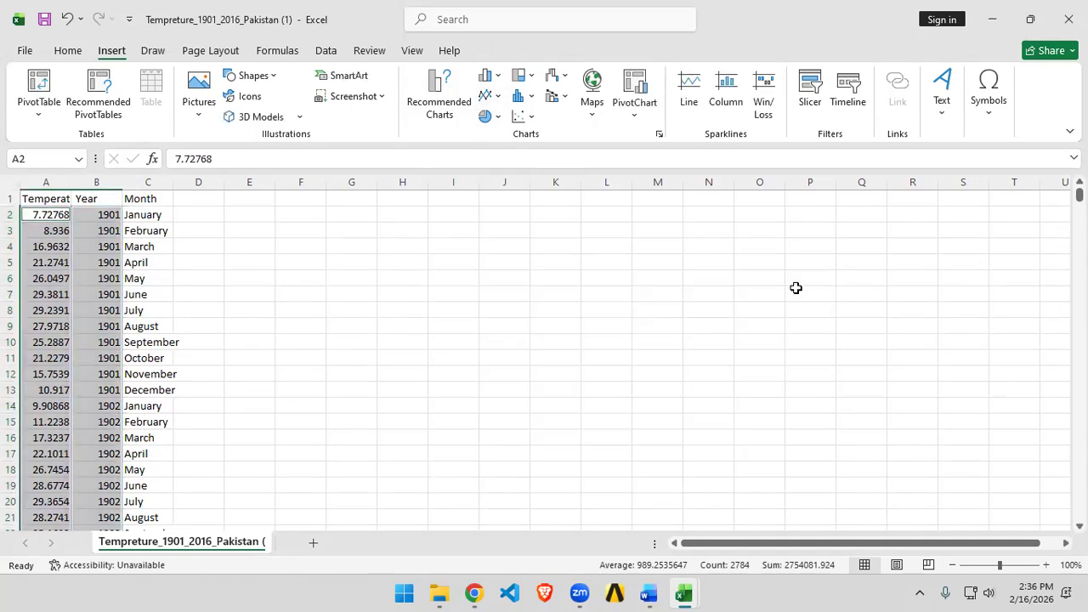
Step: Enter labels A, B, C and F with values 25, 26, 40 and 5 in cells I4 to J7
click(470, 245)
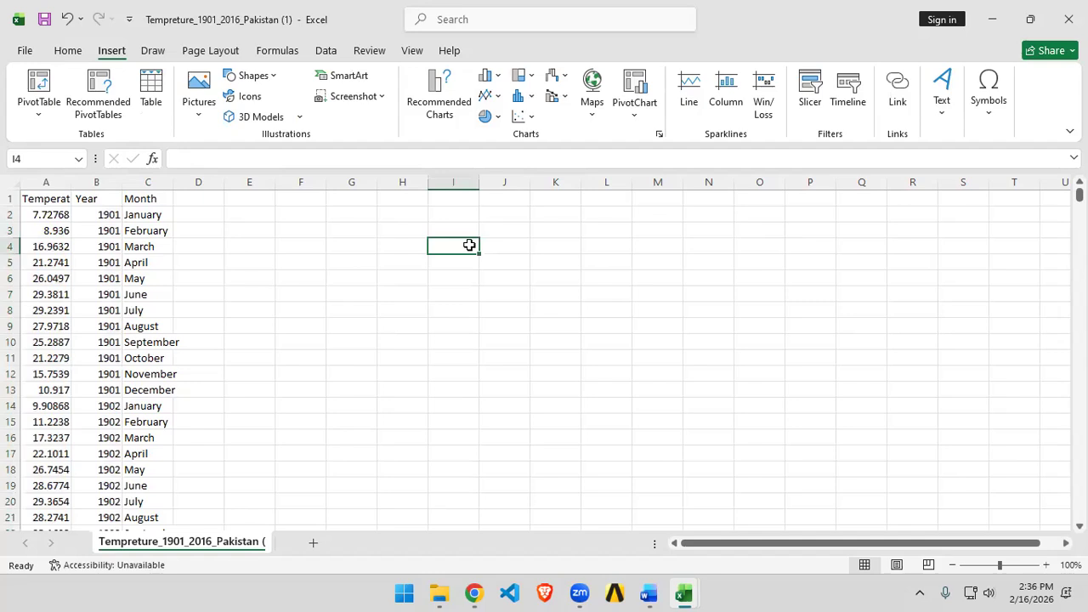
text(A)
key(Tab)
text(25)
key(Return)
key(Left)
text(B)
key(Tab)
text(2)
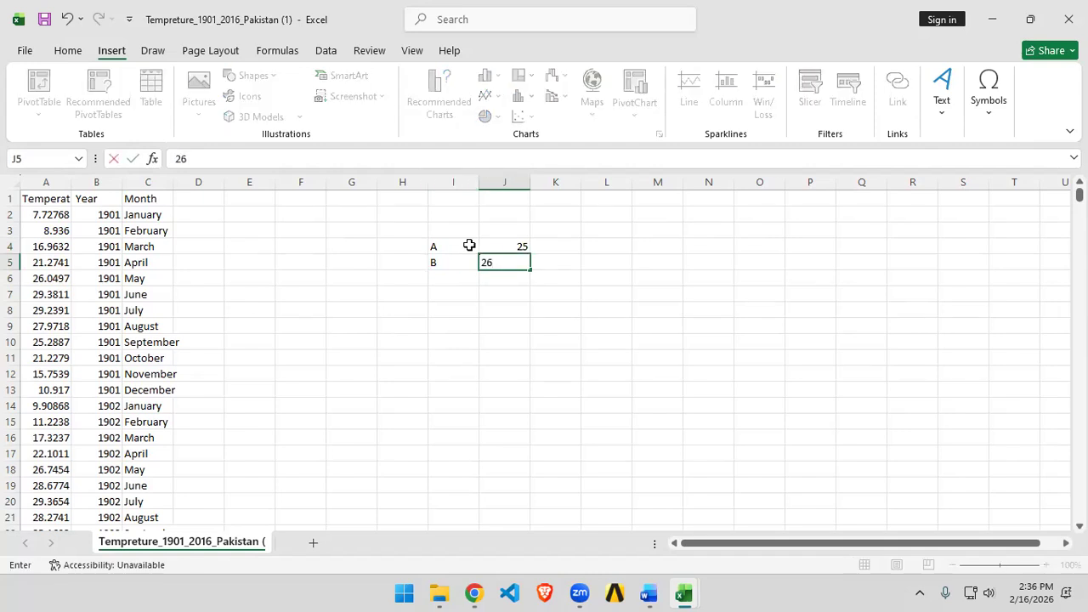
text(6)
key(Return)
text(C)
key(Tab)
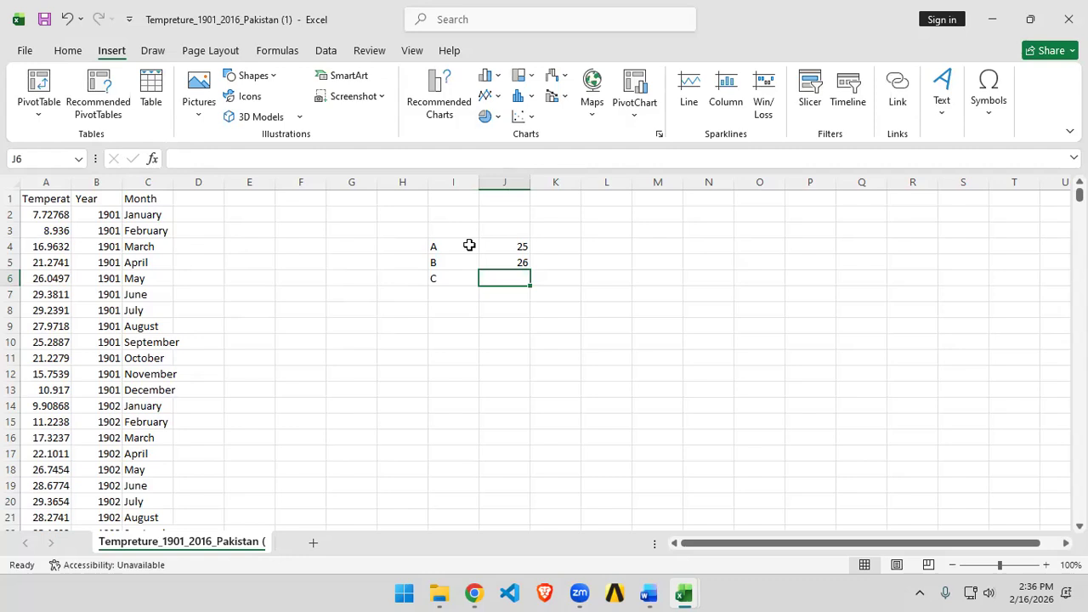
text(40)
key(Return)
key(Left)
text(F)
key(Tab)
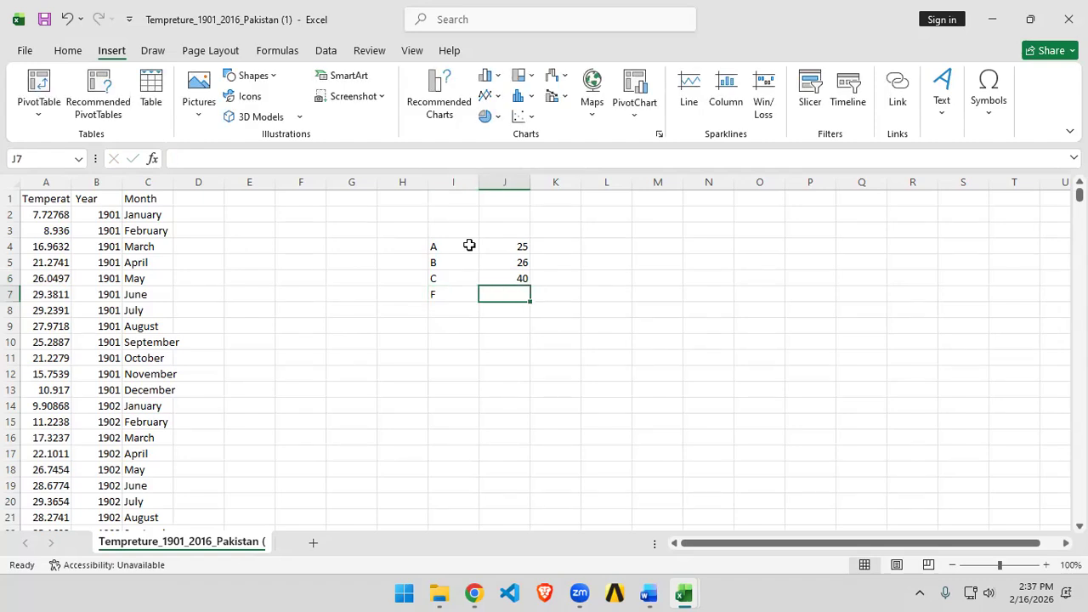
text(5)
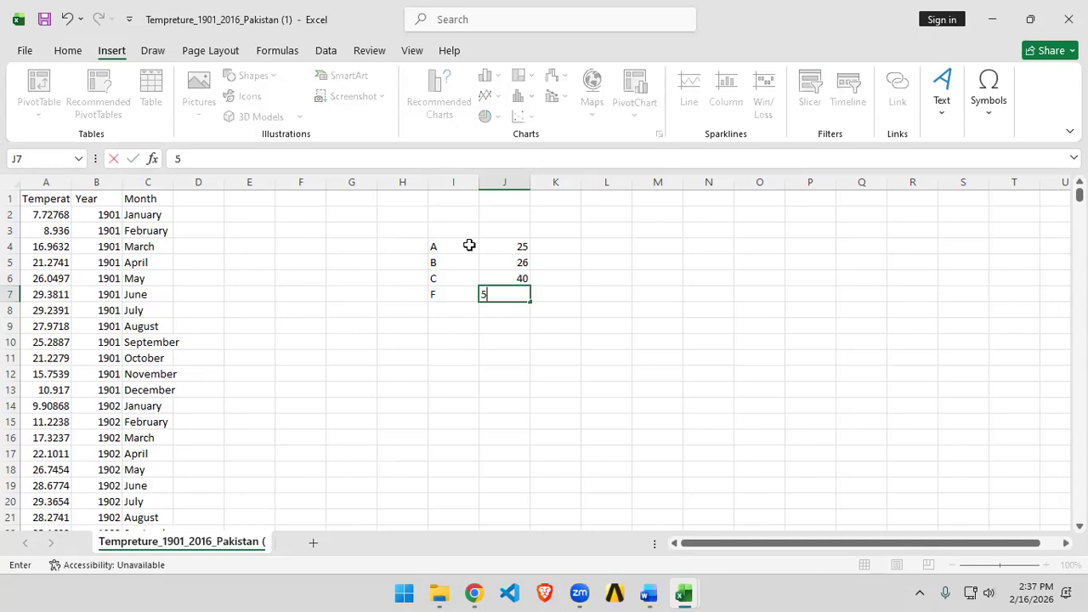
click(511, 370)
Step: Insert a 2-D pie chart from the I4:J7 data and move it beside the table
drag(447, 242, 521, 294)
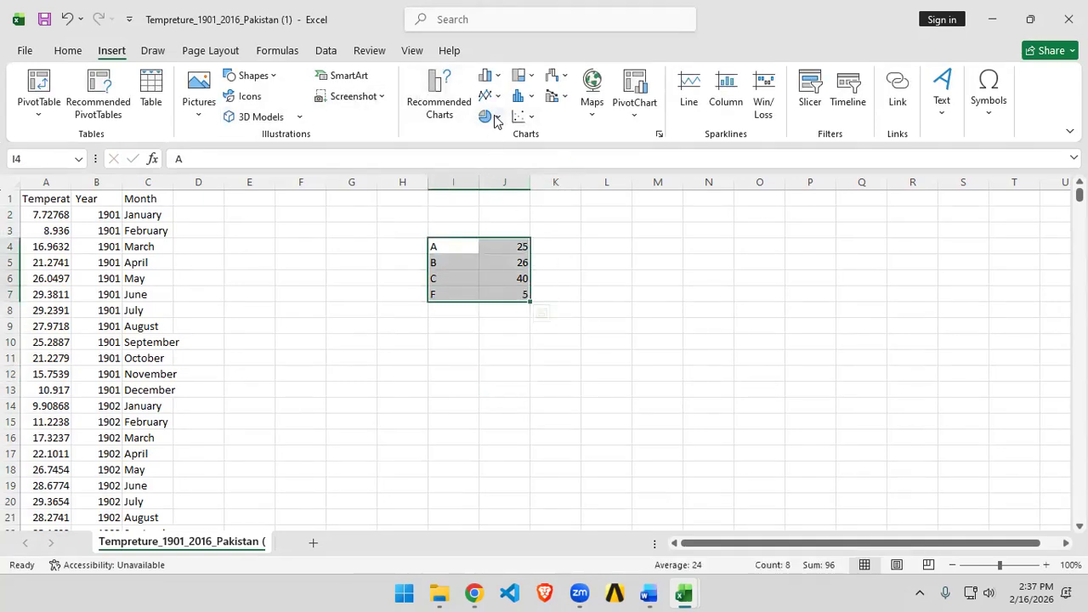
click(486, 116)
click(491, 174)
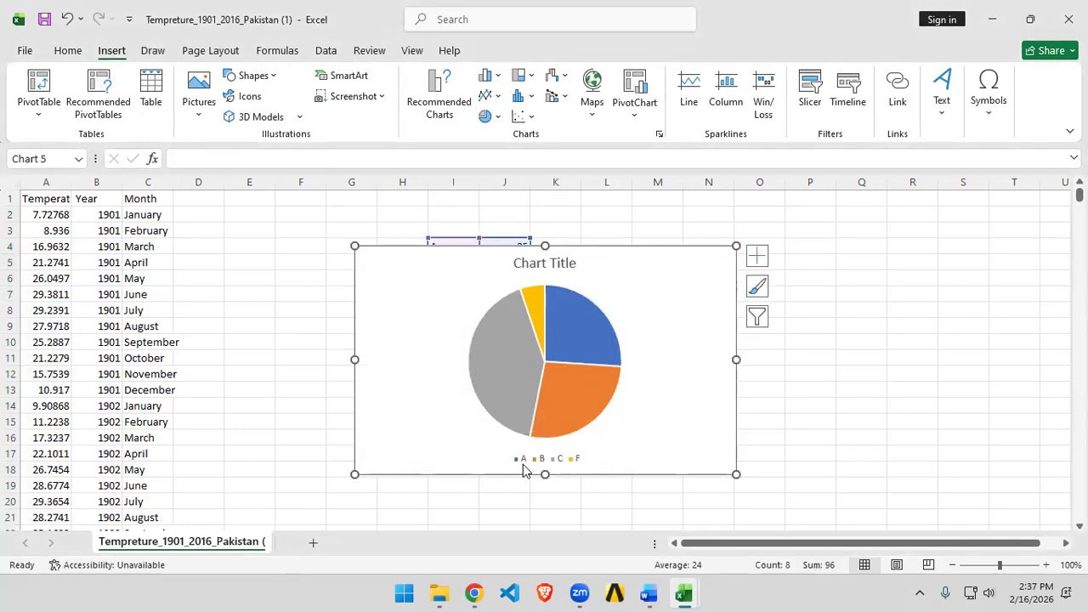
drag(691, 268, 926, 266)
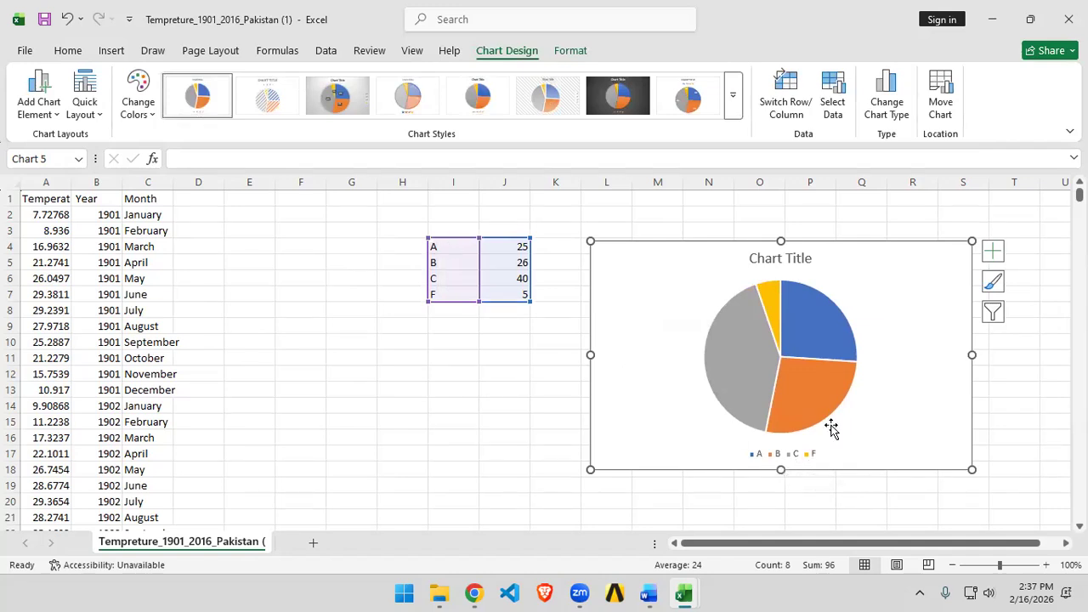
Step: Rename the first two labels to Pass and Average
click(456, 248)
text(Pass)
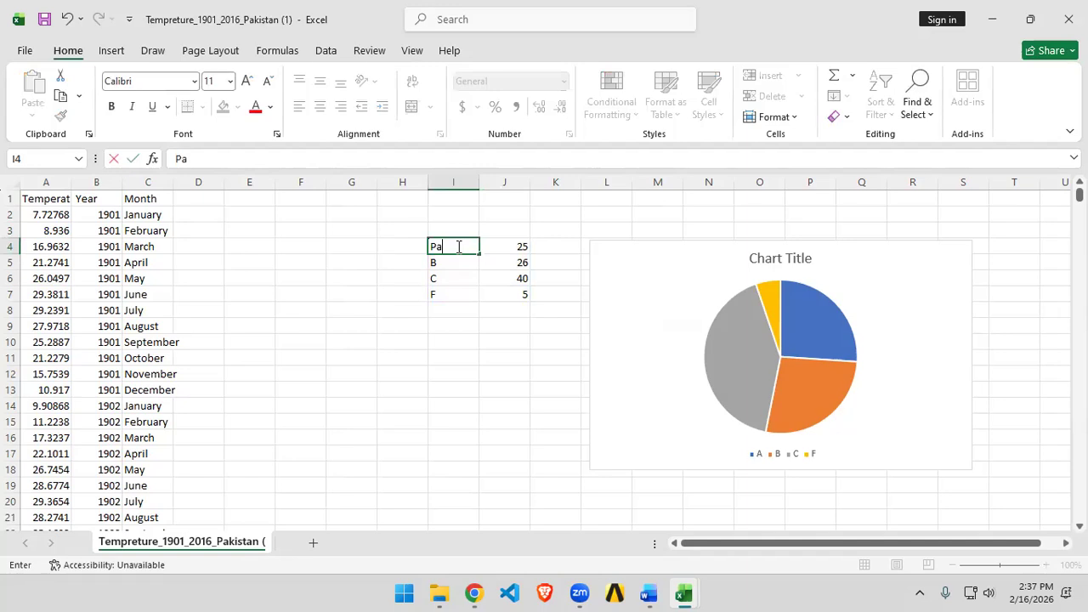
click(454, 326)
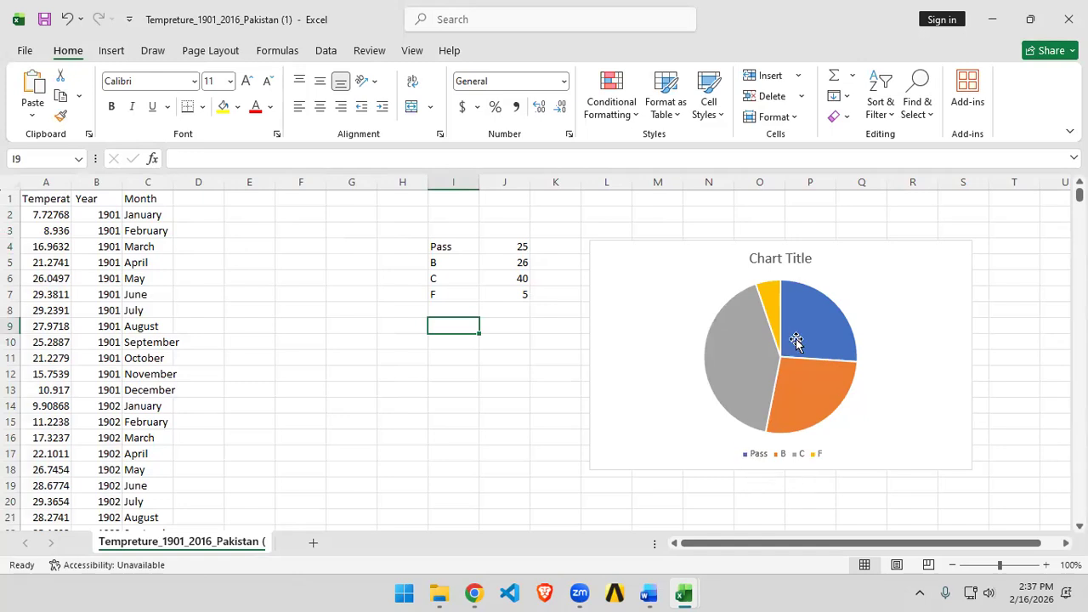
mouse_move(796, 340)
double_click(452, 261)
text(Average)
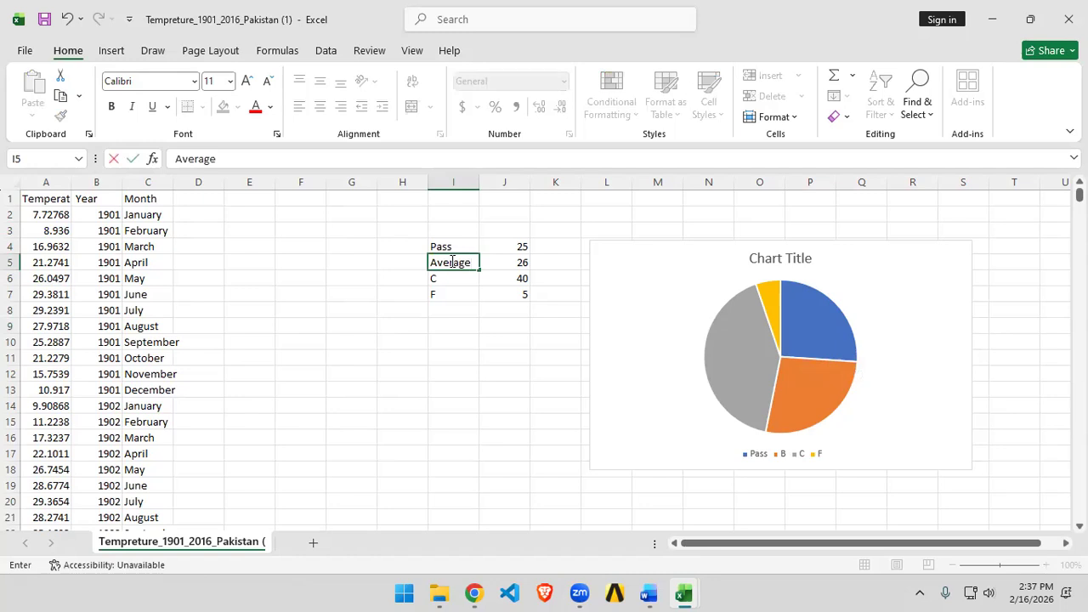
click(467, 386)
mouse_move(812, 383)
Step: Rename the remaining labels to Below Average and Fail
click(452, 278)
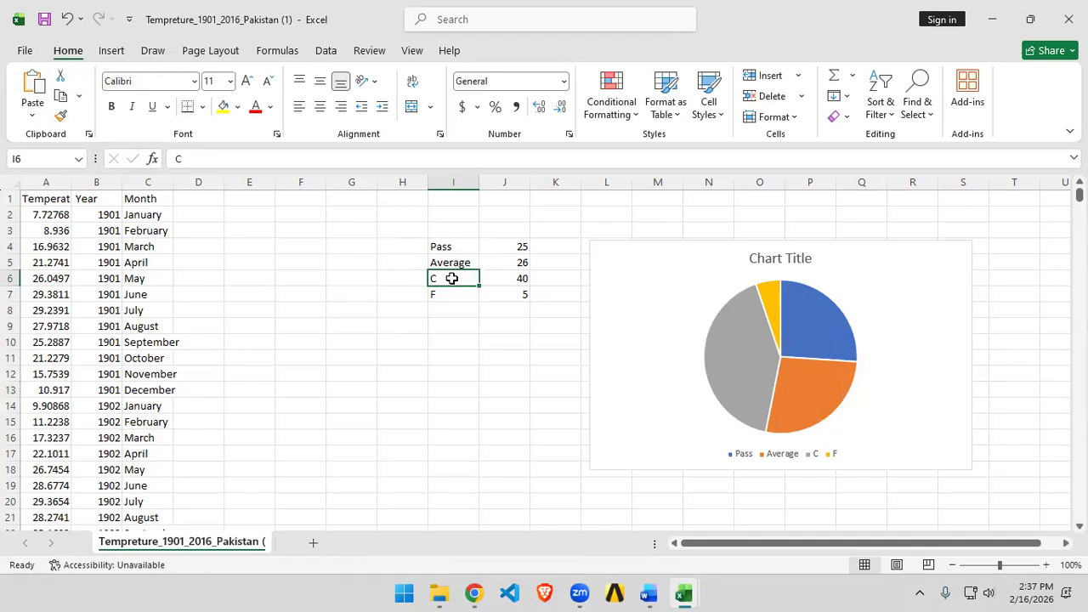
text(Below A)
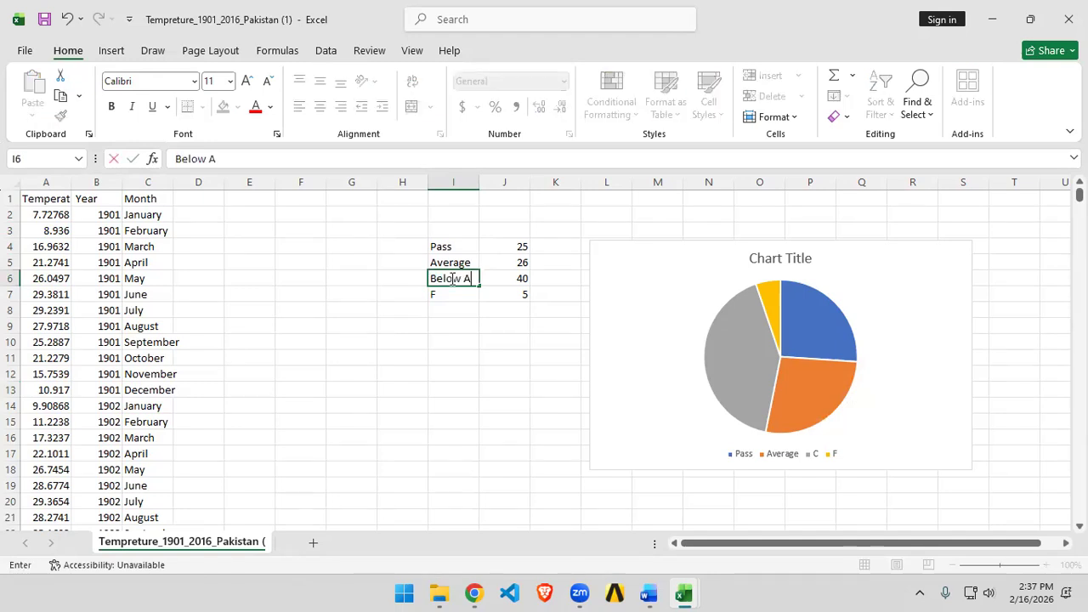
text(verage)
click(453, 295)
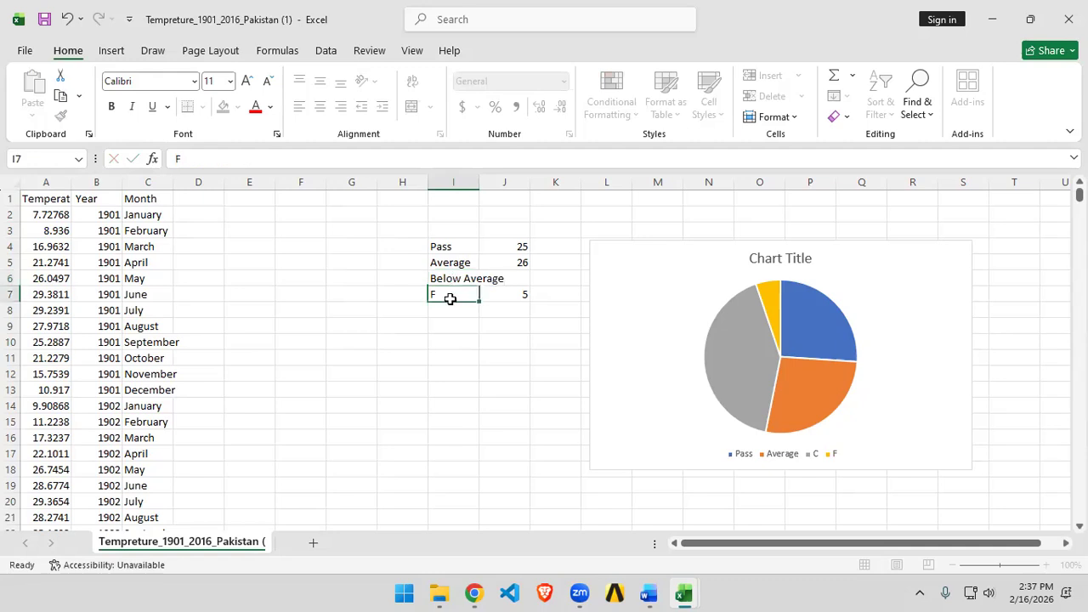
text(Fa)
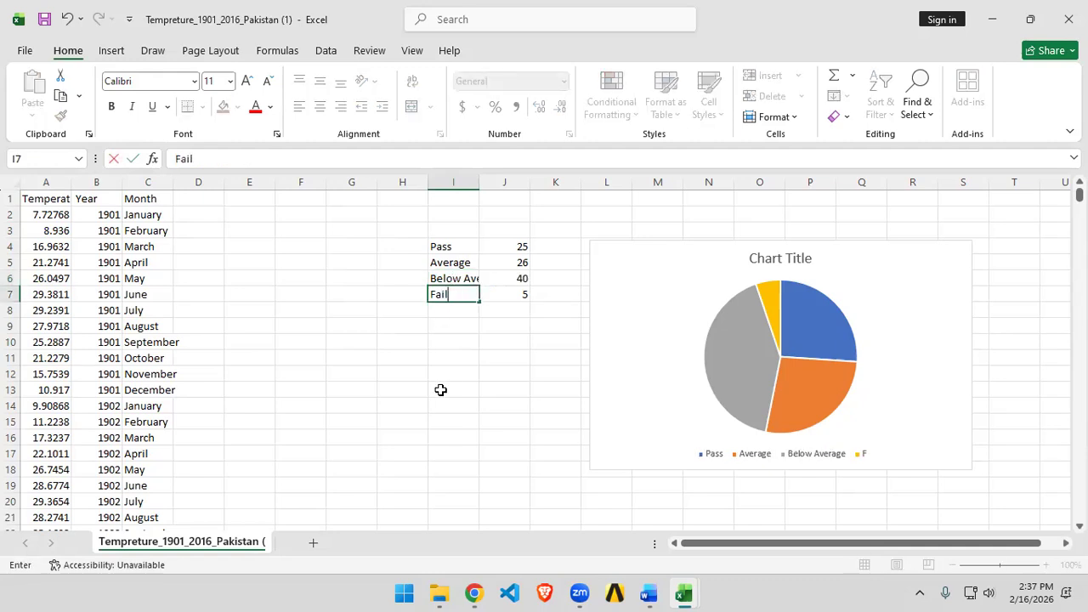
text(il)
click(441, 389)
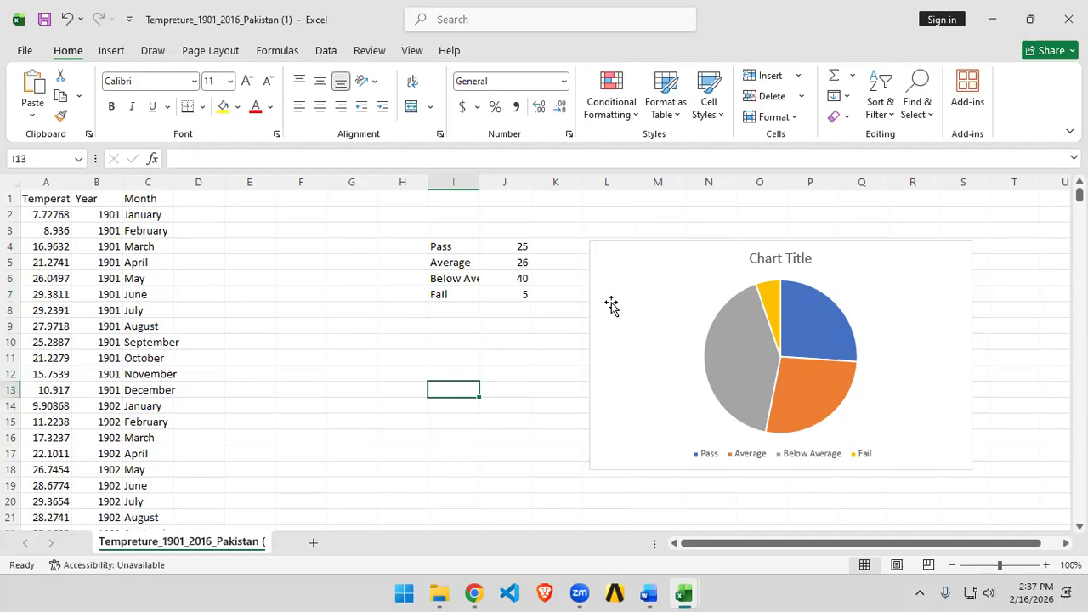
Step: Reposition the pie chart to the right of the data table
drag(666, 279, 498, 263)
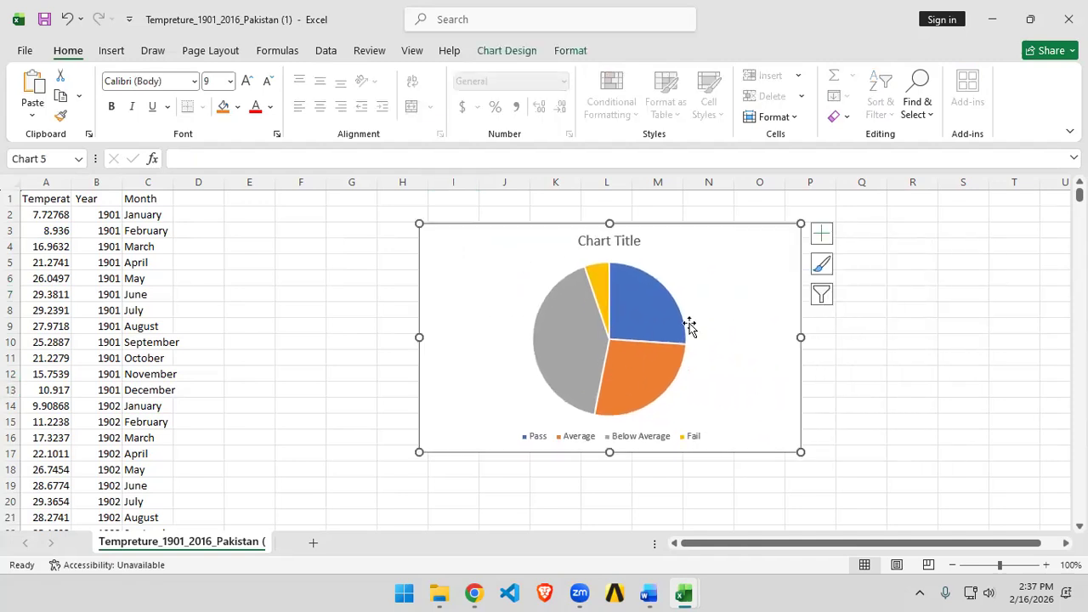
drag(692, 274, 661, 267)
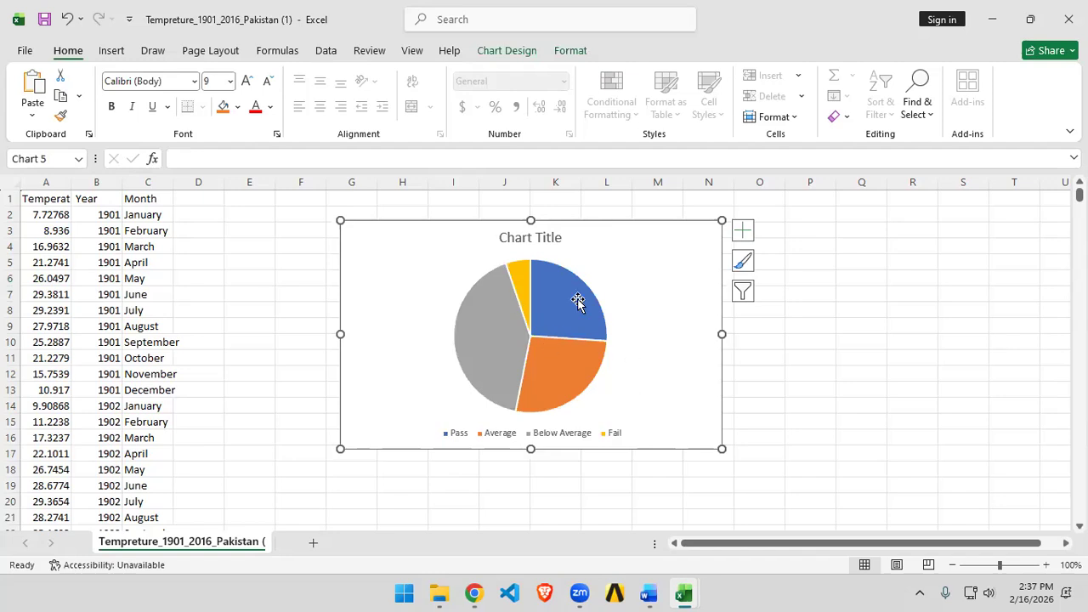
mouse_move(577, 302)
mouse_move(527, 269)
mouse_move(474, 377)
mouse_move(561, 389)
drag(675, 265, 890, 259)
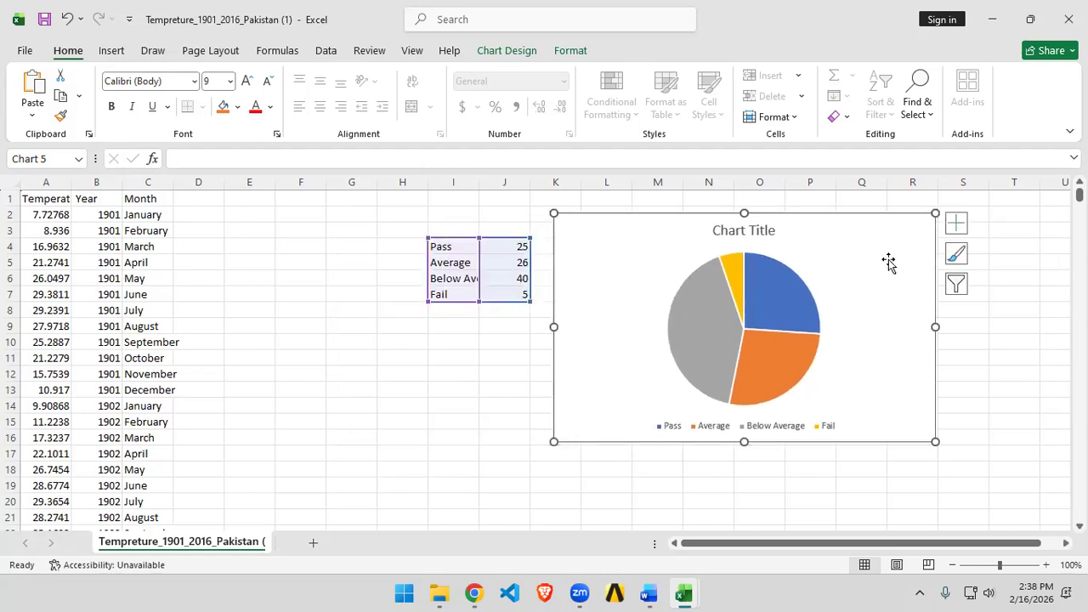
Step: Insert a filled map chart from the selected data and delete it
click(111, 51)
click(590, 117)
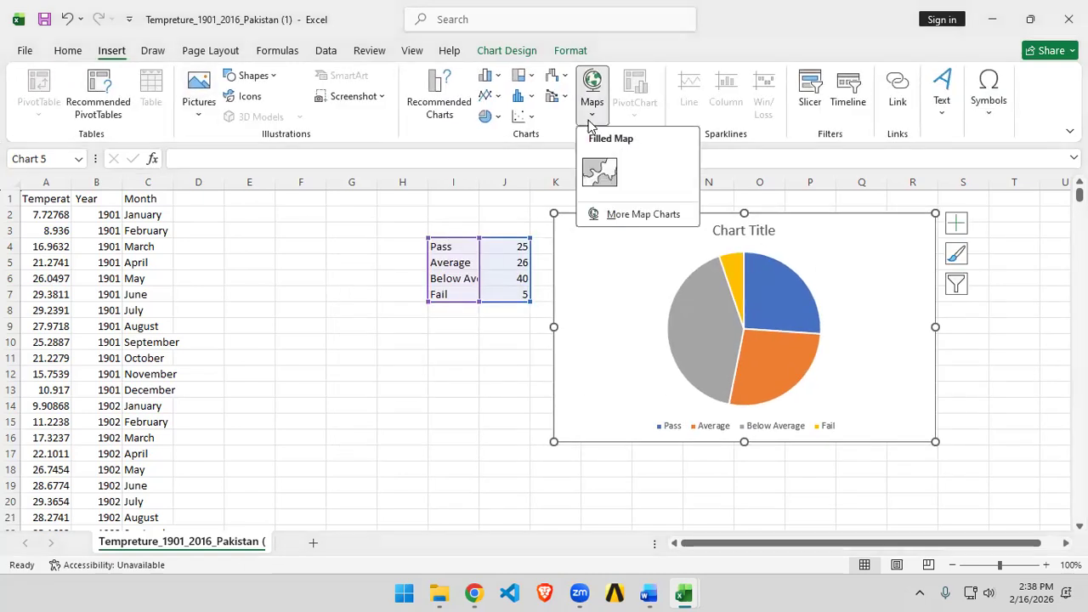
click(599, 172)
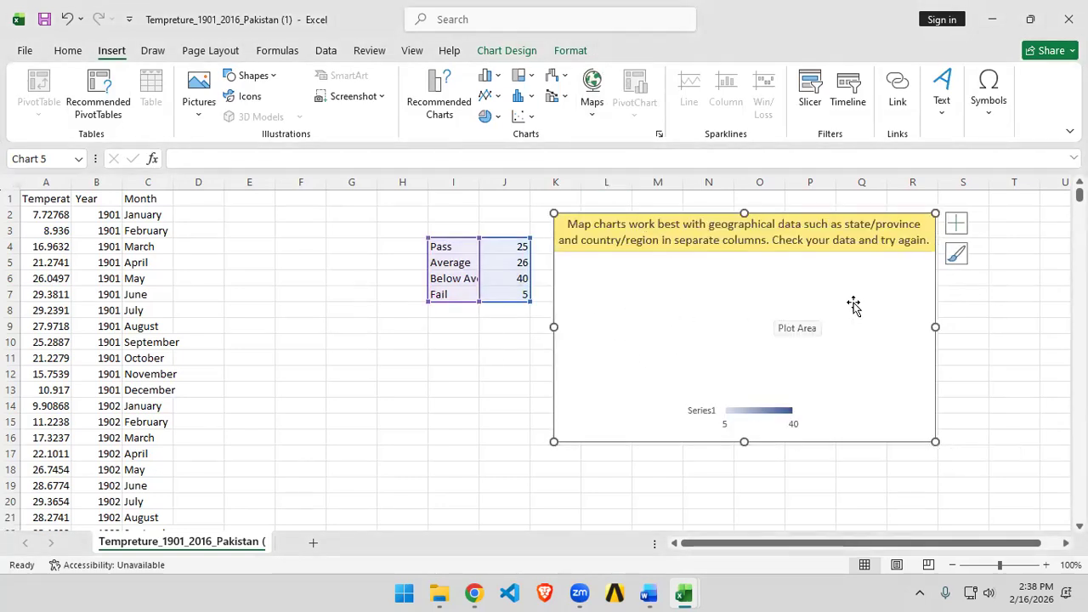
key(Delete)
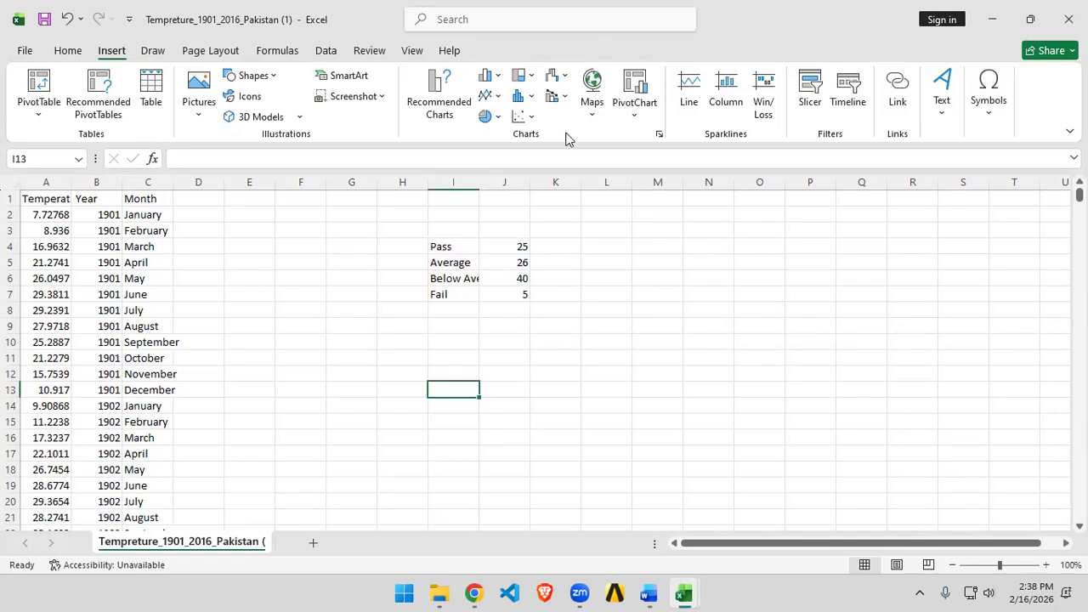
Step: Copy the whole Temperature column A
click(587, 116)
click(706, 309)
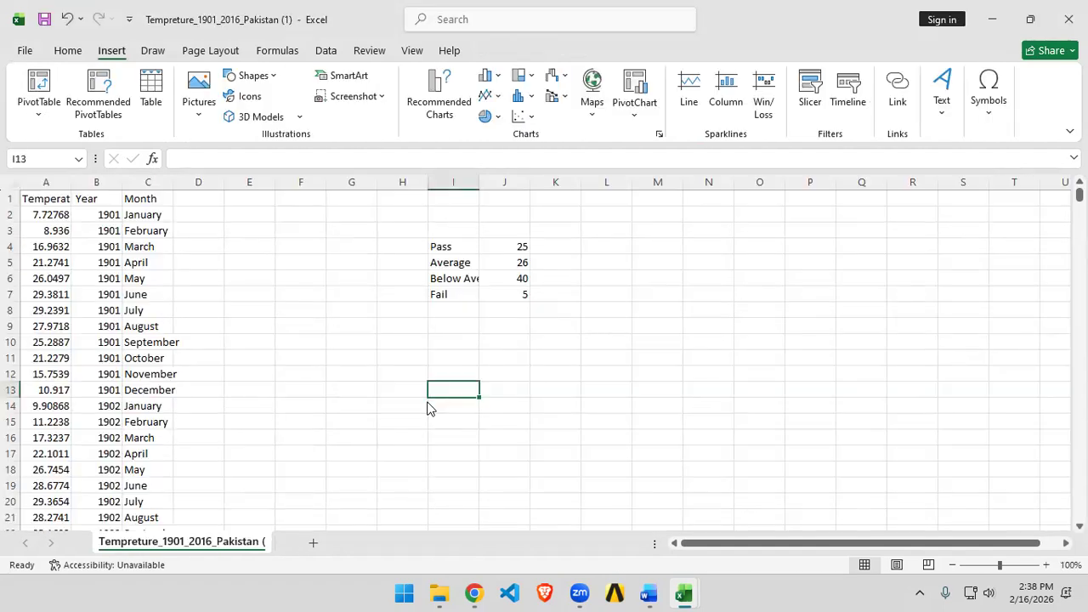
scroll(102, 262, down, 20)
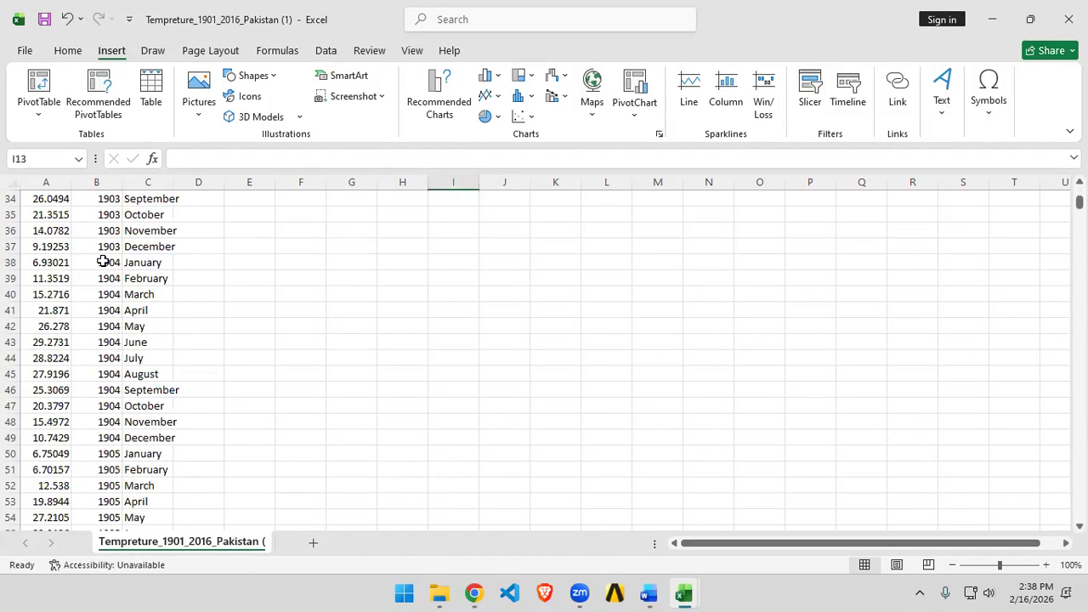
scroll(103, 261, down, 20)
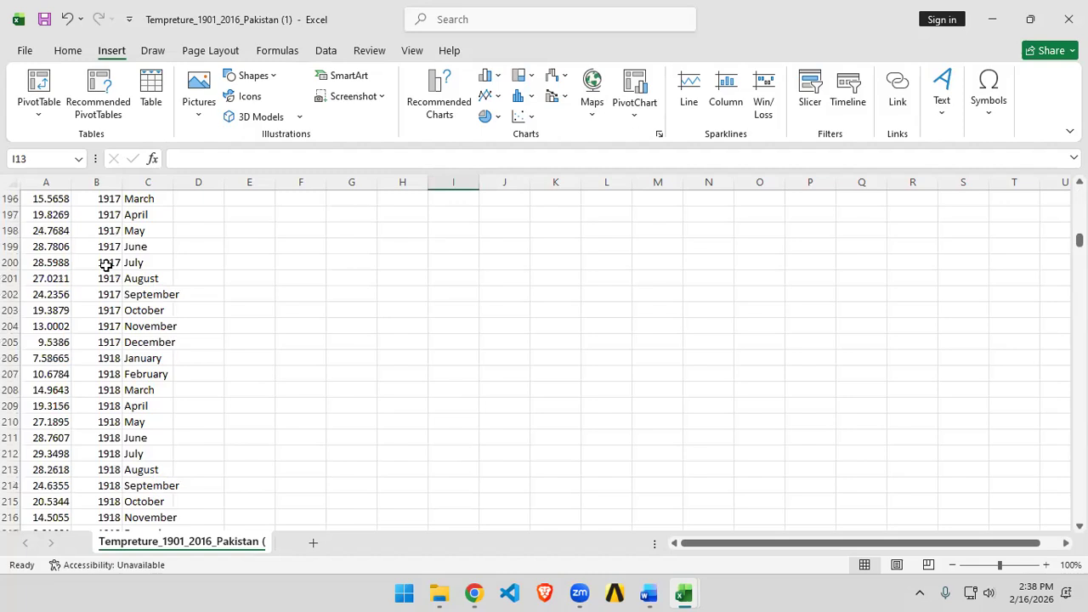
scroll(343, 454, up, 16)
scroll(343, 454, up, 20)
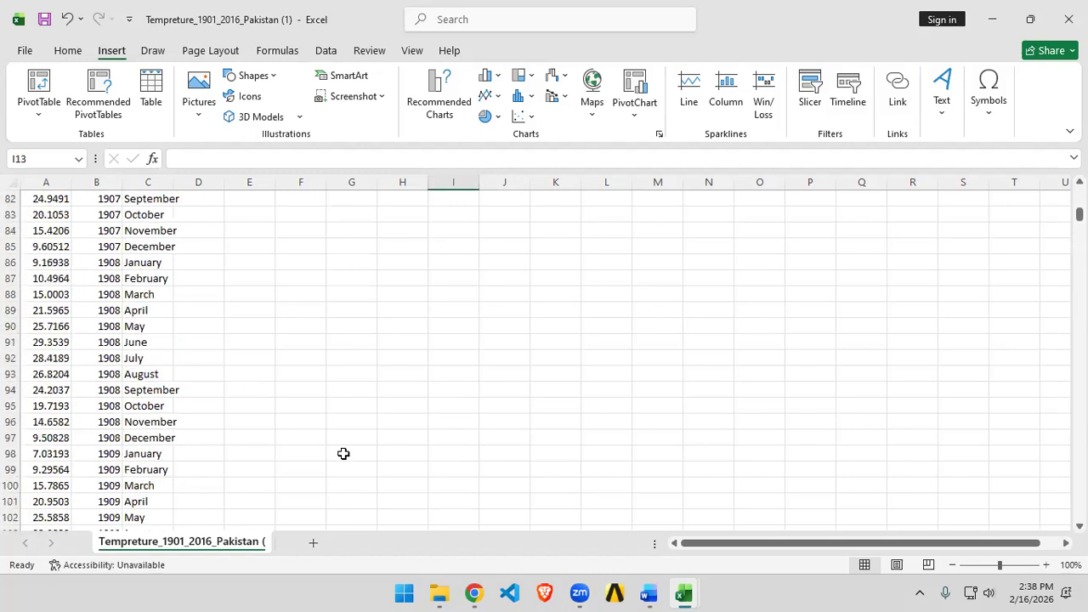
click(42, 179)
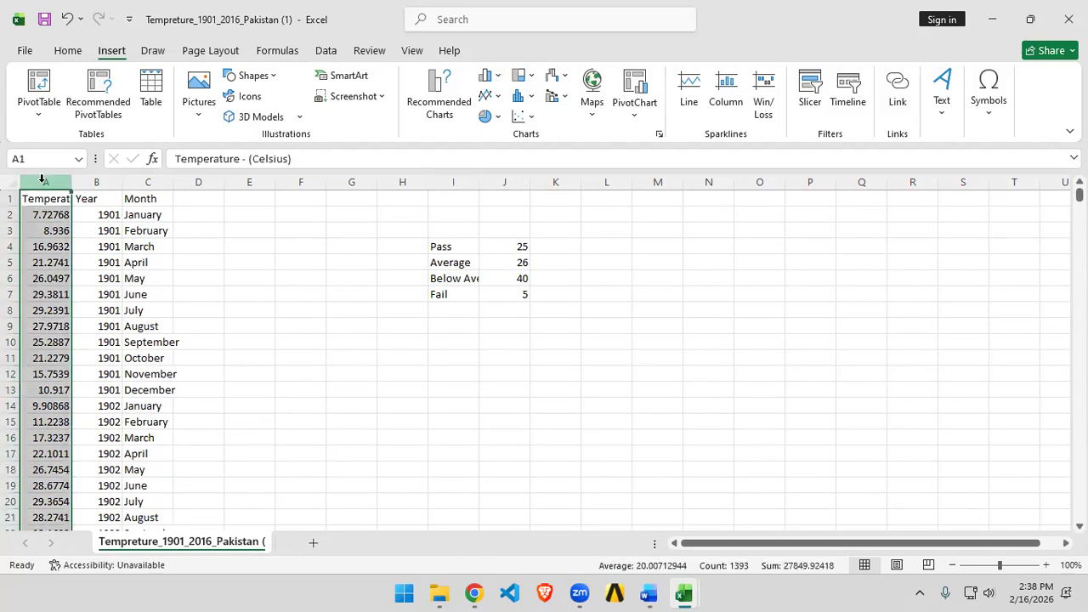
key(ctrl+c)
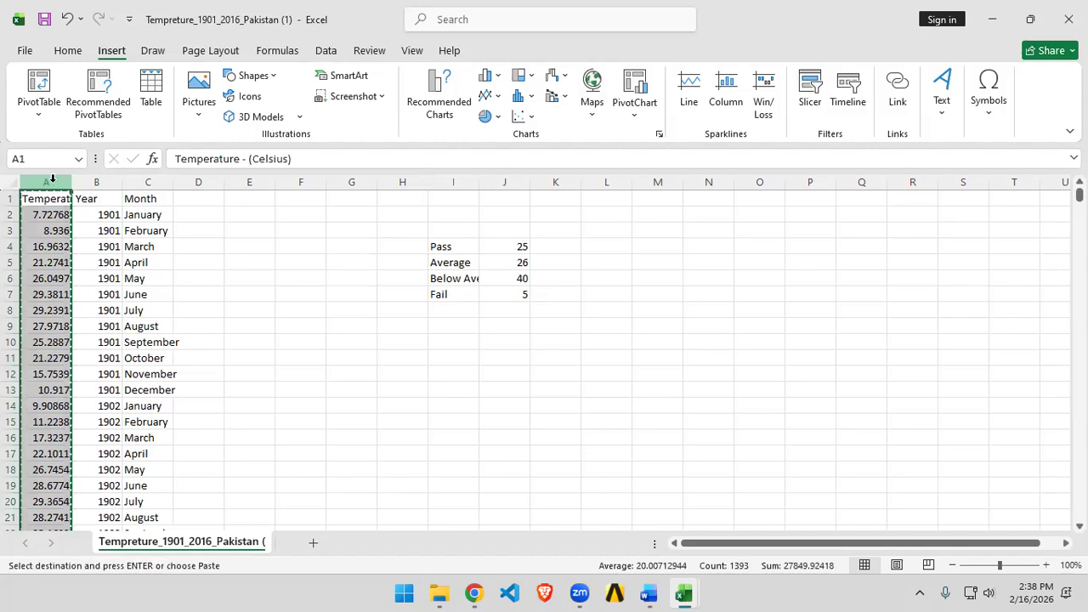
Step: Insert the copied Temperature cells in front of the Month column
click(144, 182)
right_click(146, 182)
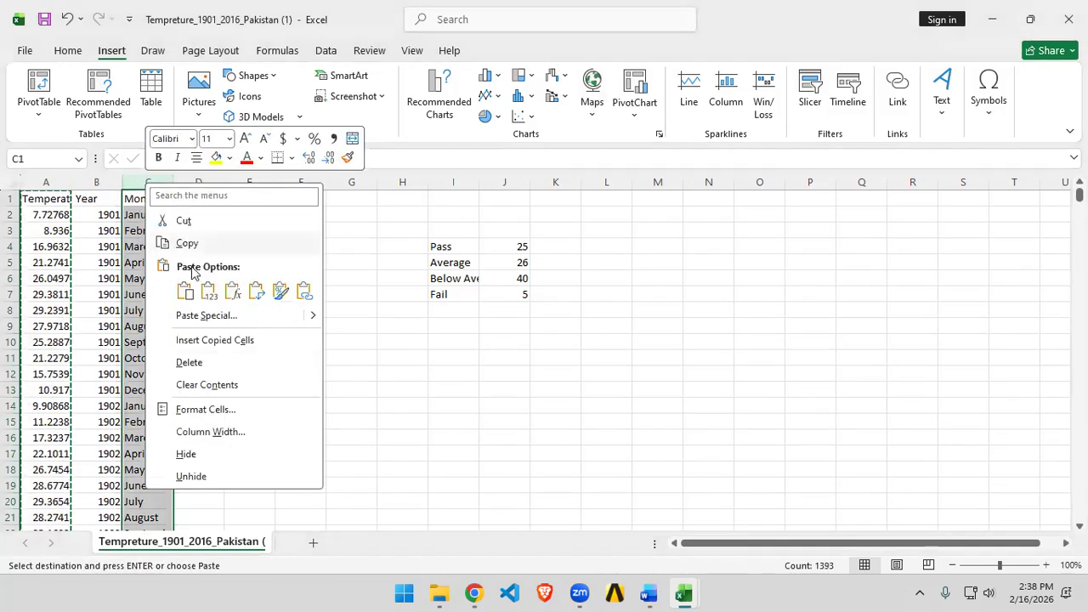
click(209, 341)
click(434, 388)
Step: Select the Year and new Temperature columns from row 2 down, copy them, and insert a scatter chart
click(94, 216)
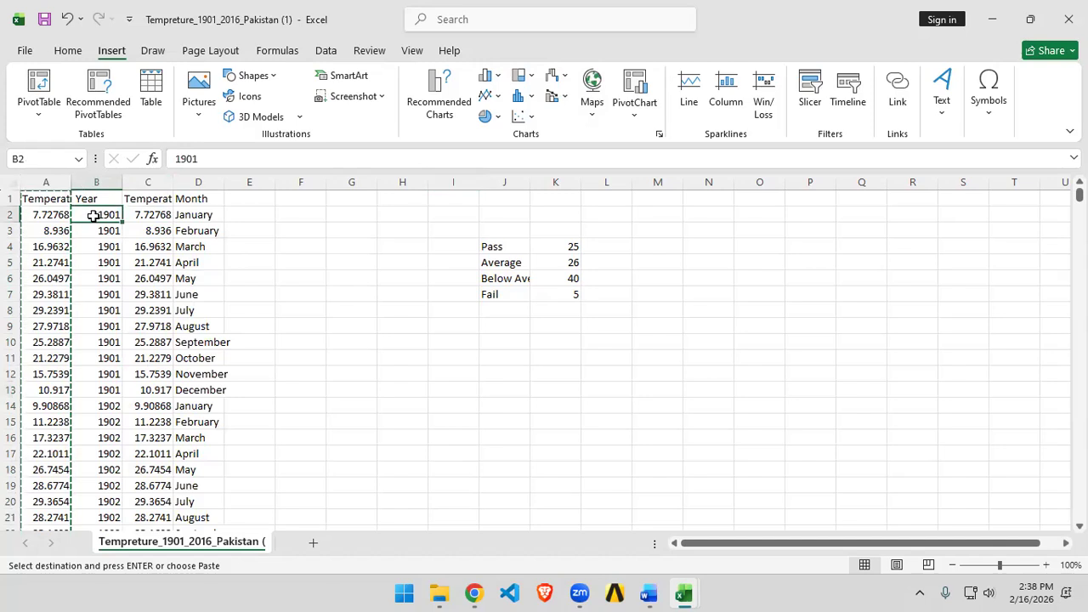
key(shift+Right)
key(ctrl+shift+Down)
key(ctrl+c)
click(522, 124)
click(534, 170)
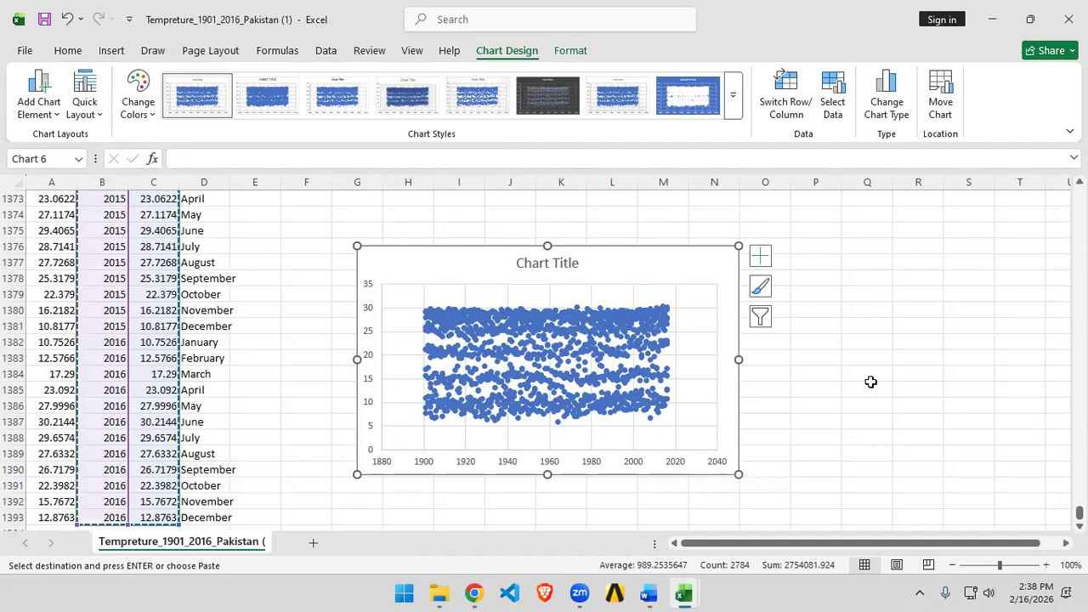
Step: Select the whole sheet and turn on column filters
scroll(476, 438, up, 5)
scroll(505, 425, down, 8)
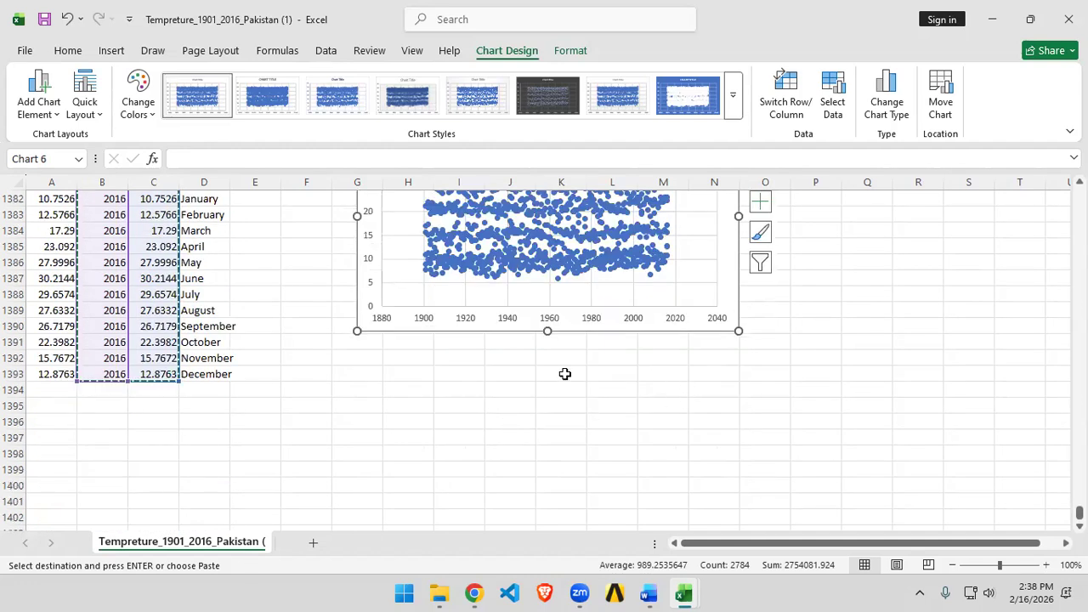
click(478, 420)
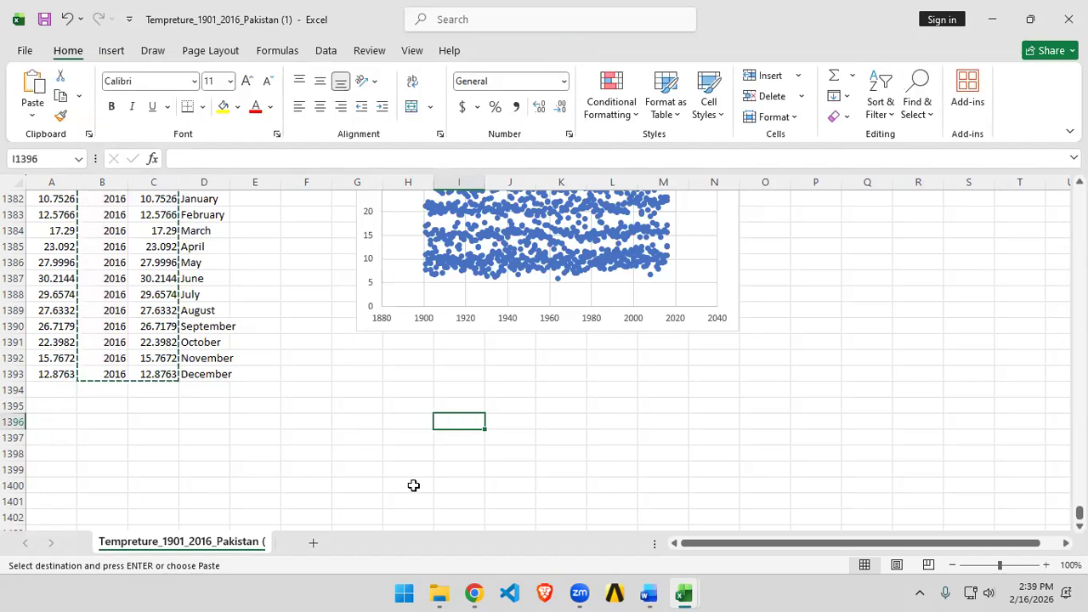
key(Escape)
scroll(162, 442, up, 20)
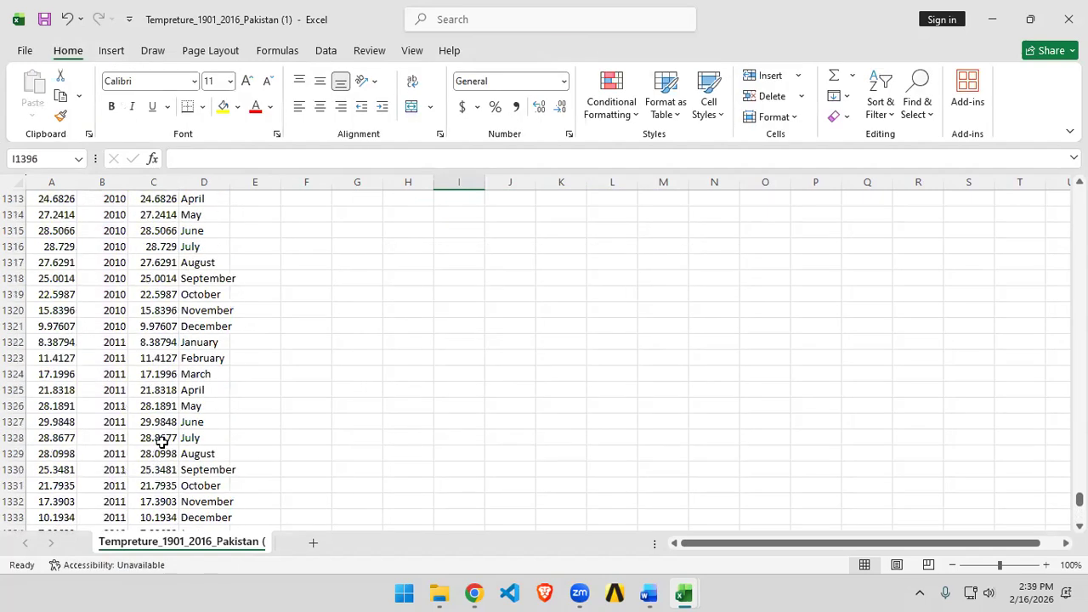
scroll(161, 442, up, 9)
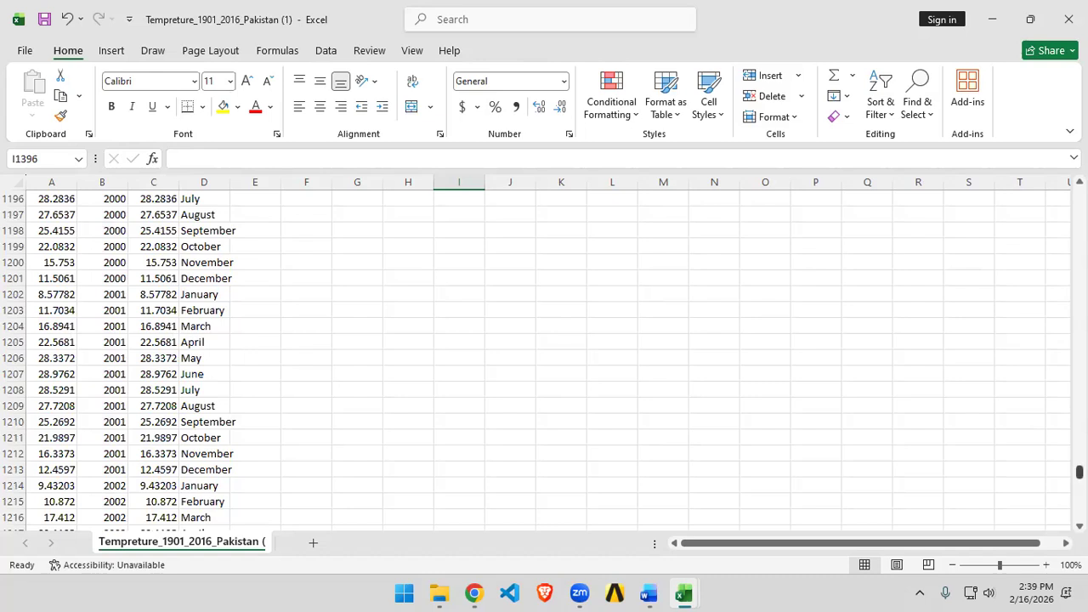
scroll(268, 407, up, 20)
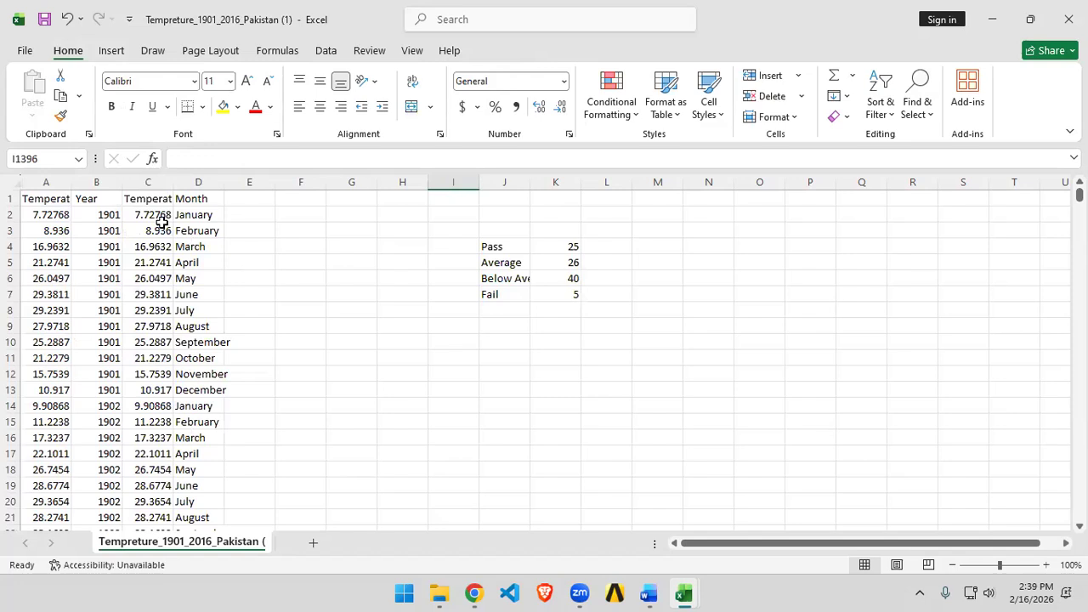
key(ctrl+a)
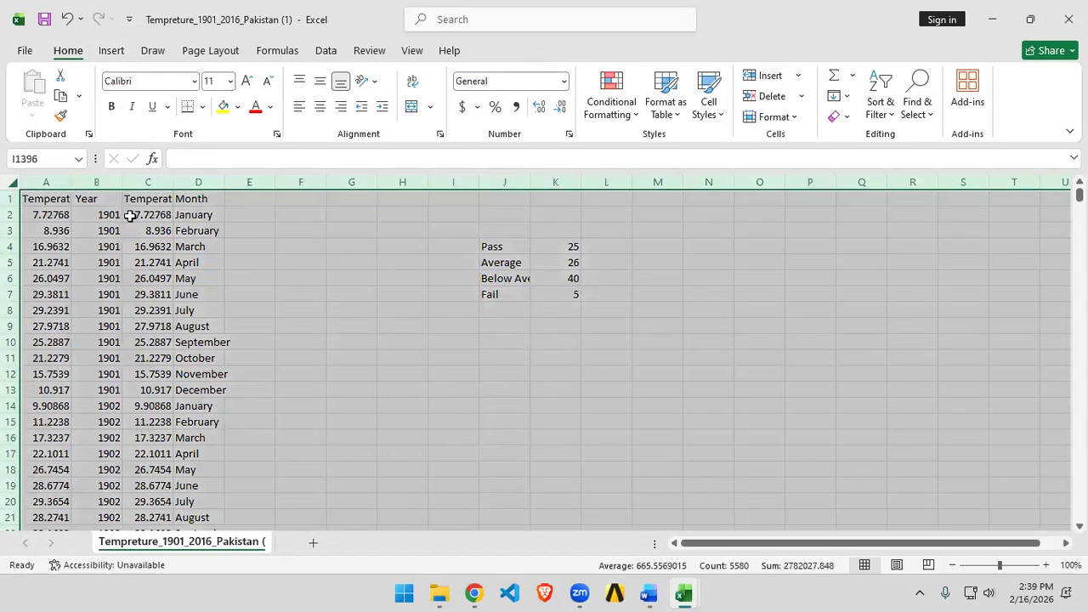
click(881, 102)
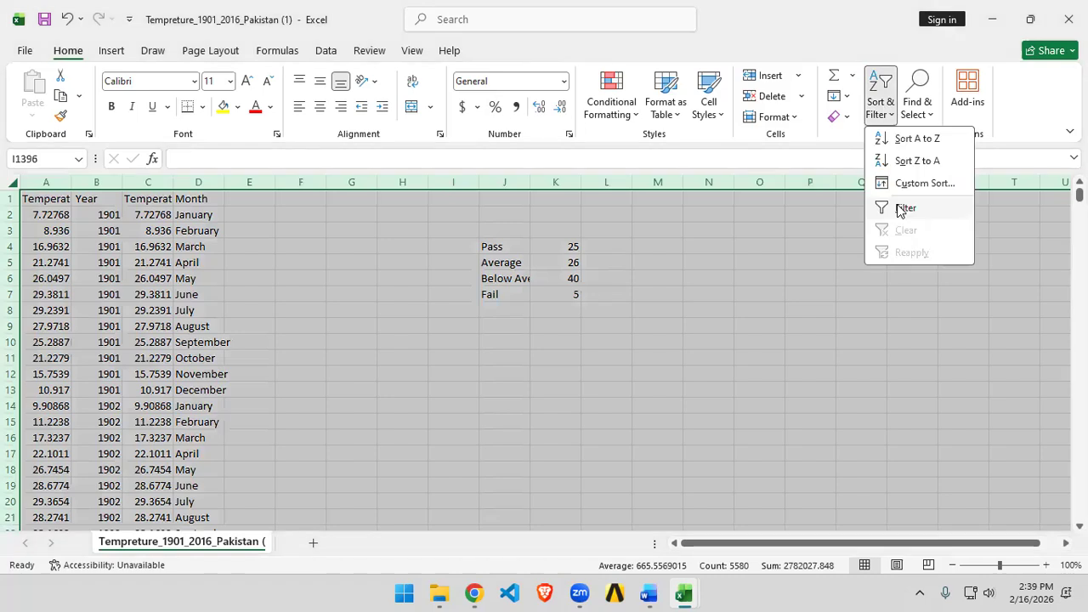
click(901, 212)
click(403, 374)
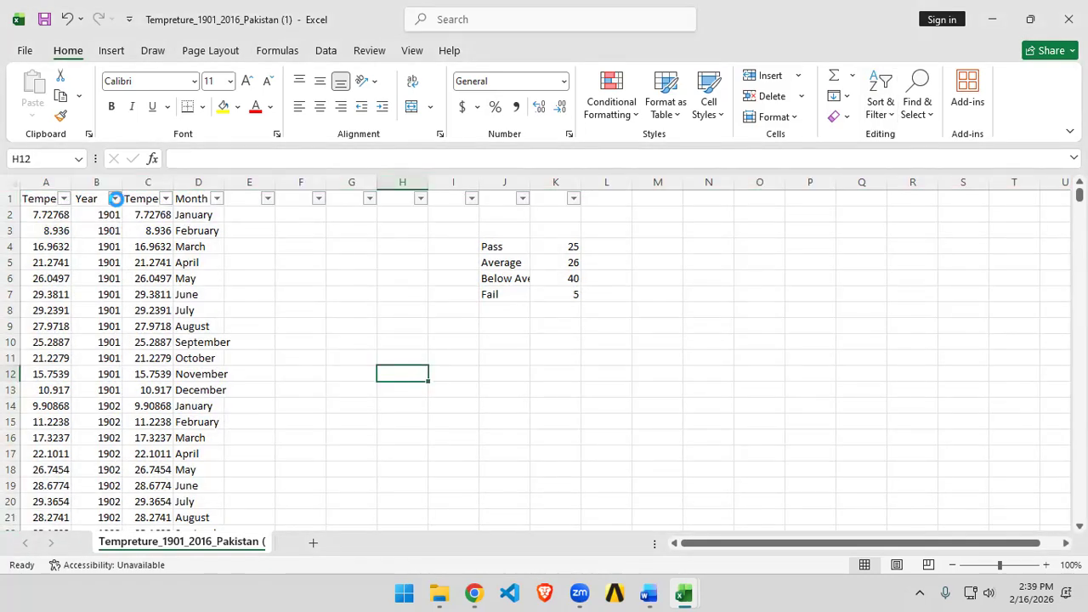
Step: Filter the Month column to show only February
click(114, 199)
click(335, 354)
click(216, 199)
click(58, 408)
scroll(61, 459, down, 2)
scroll(61, 459, up, 1)
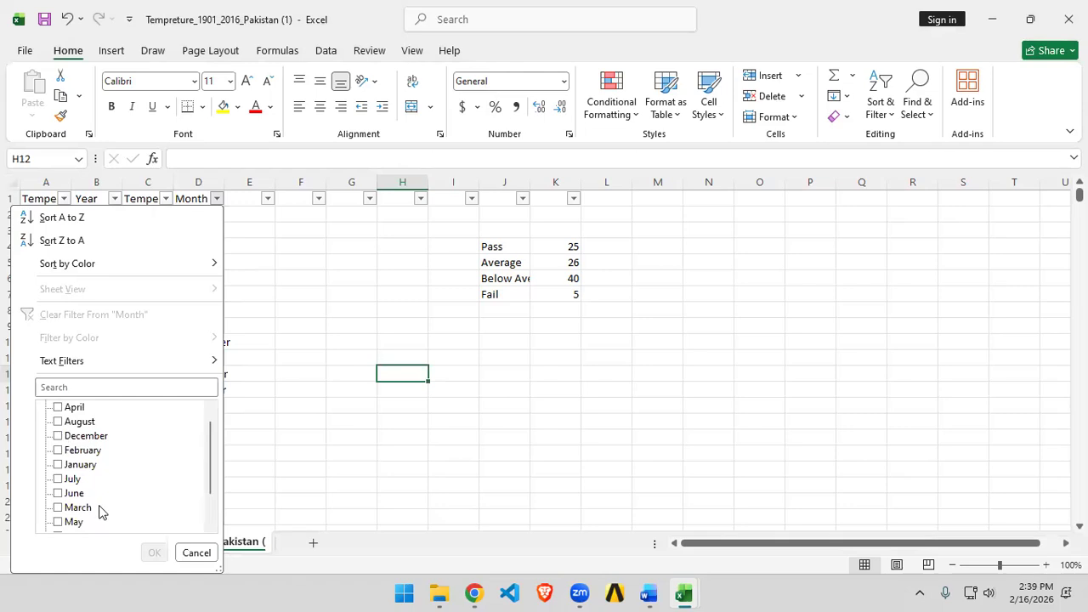
scroll(92, 440, up, 1)
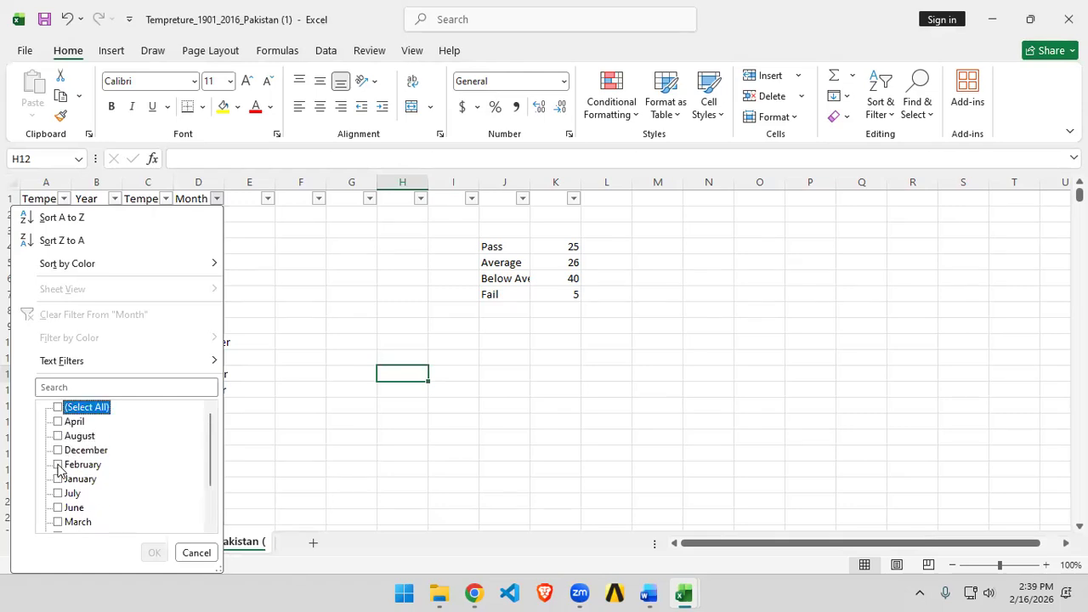
click(58, 465)
click(154, 553)
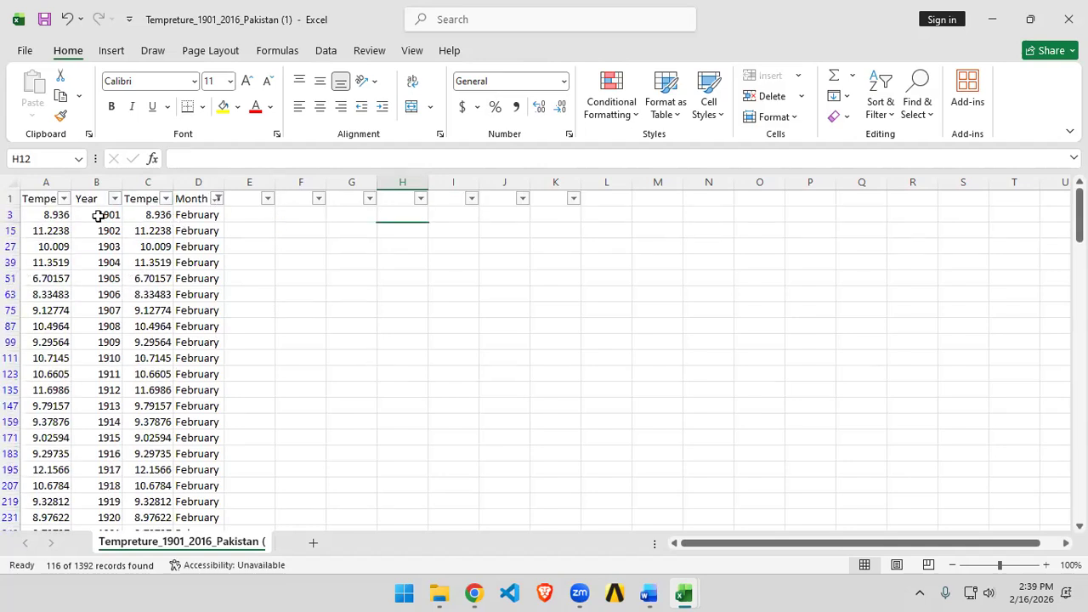
Step: Select the filtered February Year and Temperature values and insert a scatter chart
drag(98, 216, 134, 217)
key(ctrl+shift+Down)
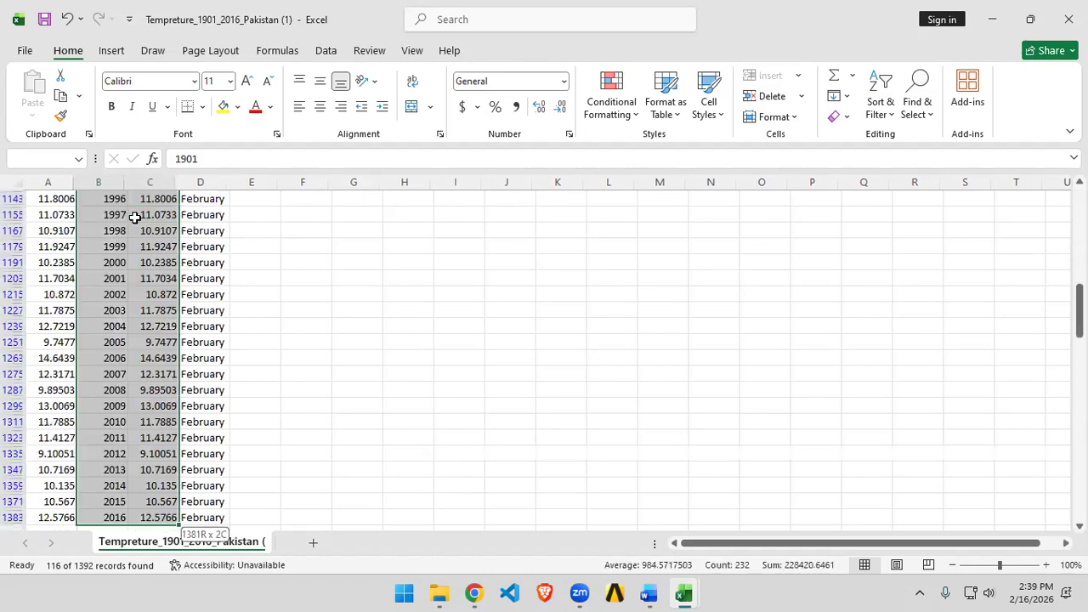
scroll(348, 340, up, 12)
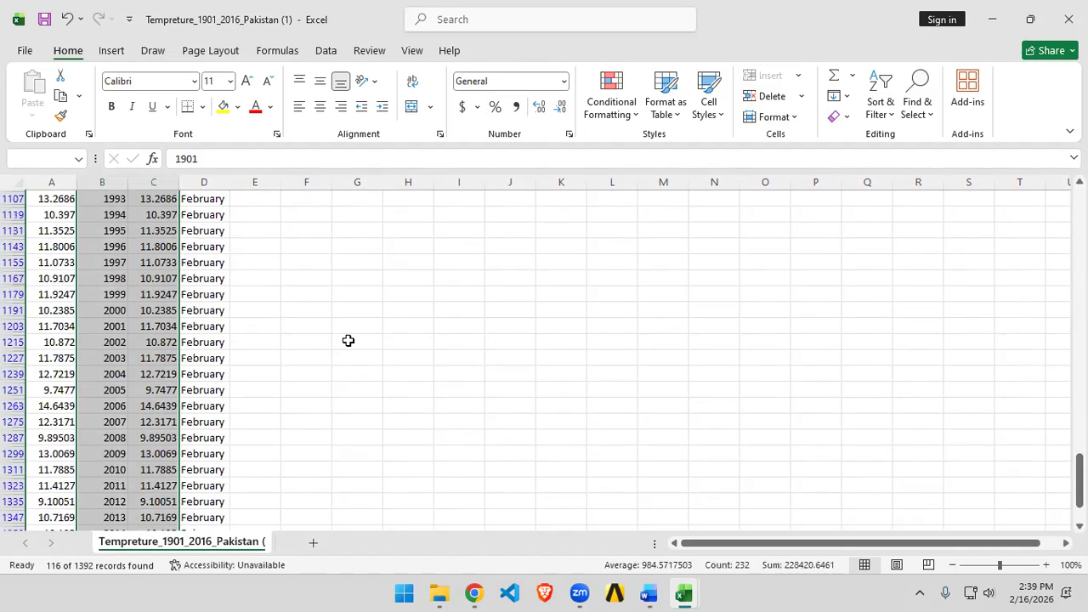
scroll(348, 340, up, 16)
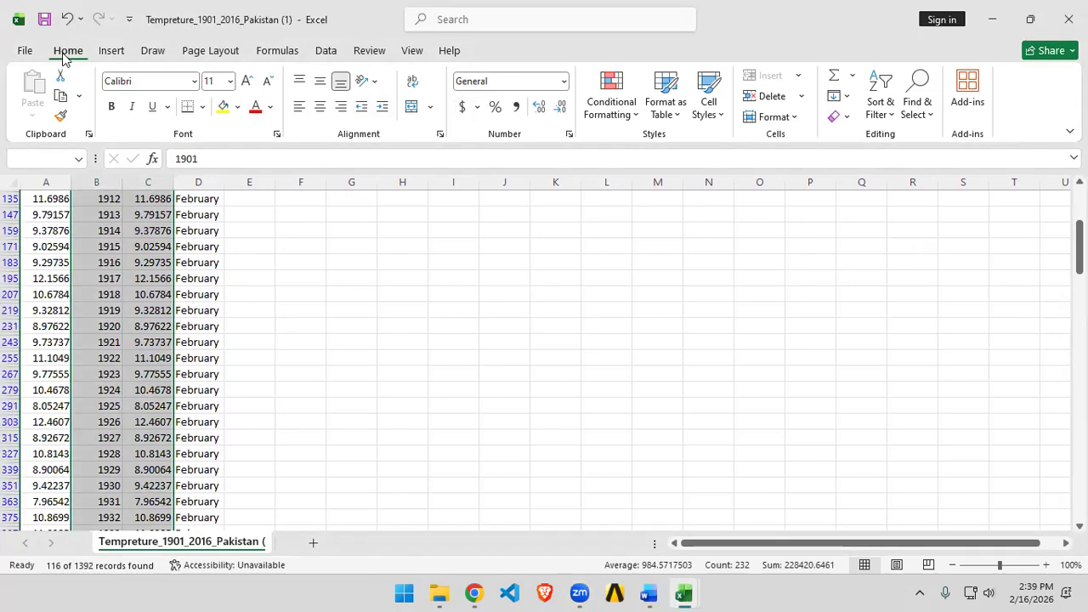
click(112, 50)
click(521, 96)
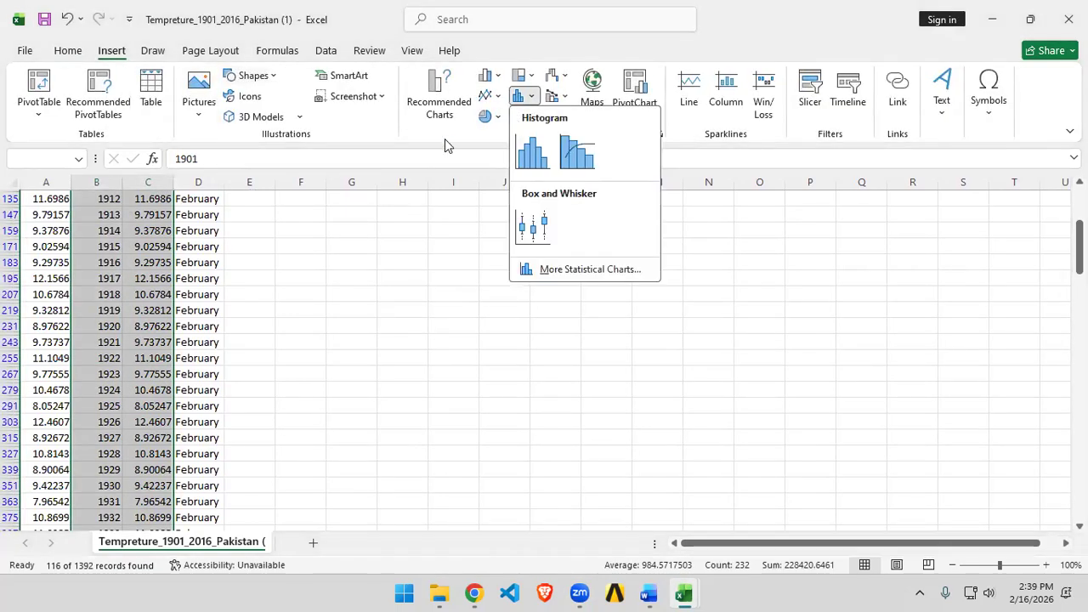
click(520, 95)
click(520, 115)
click(534, 175)
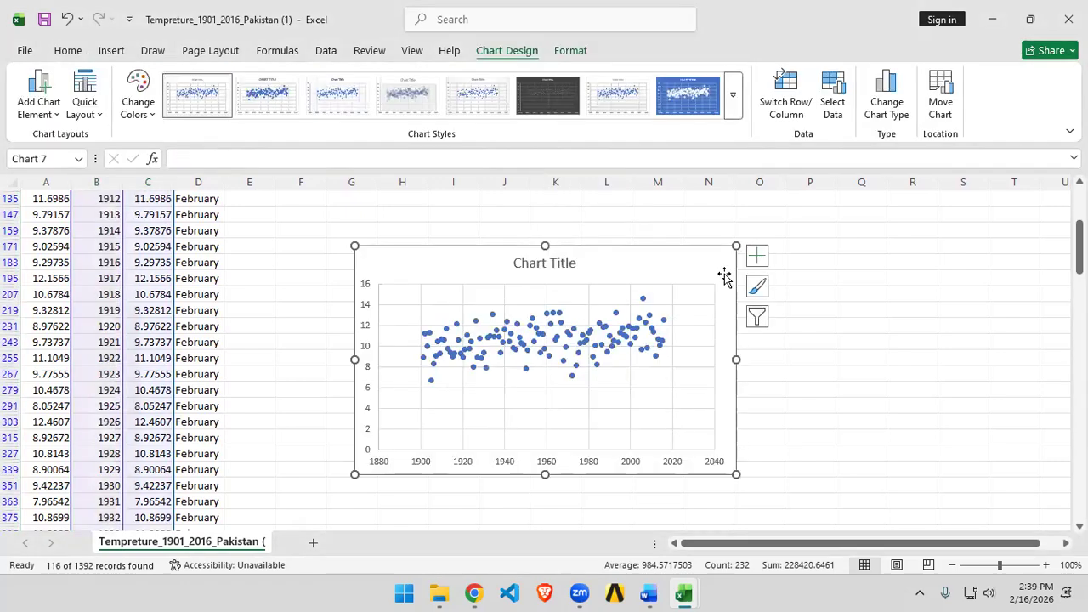
Step: Nudge the February chart upward and switch it to scatter with straight lines and markers
drag(725, 276, 731, 262)
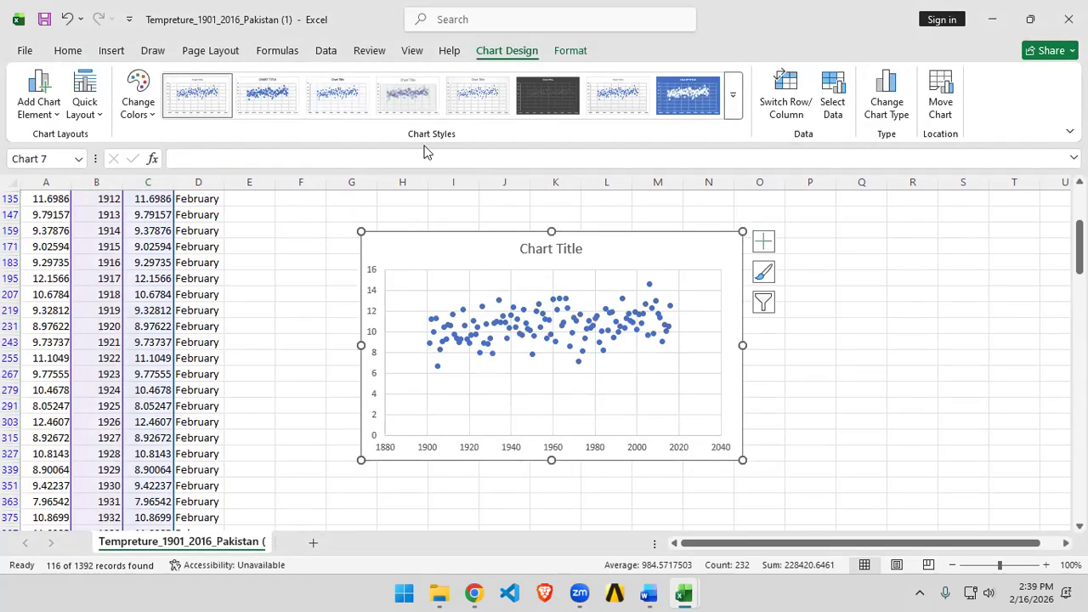
click(75, 53)
click(108, 52)
click(523, 120)
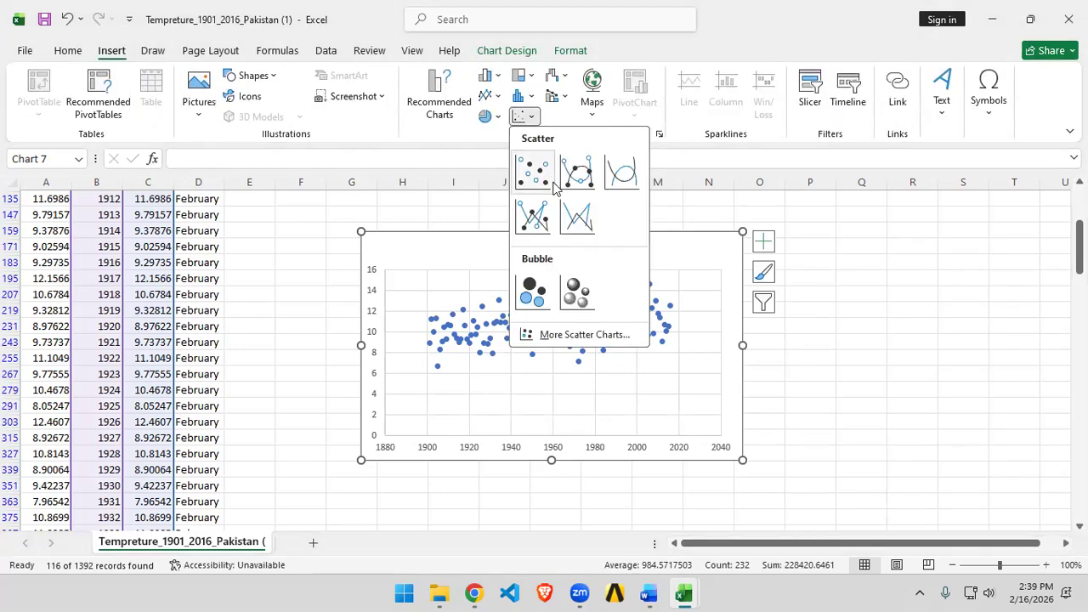
click(532, 213)
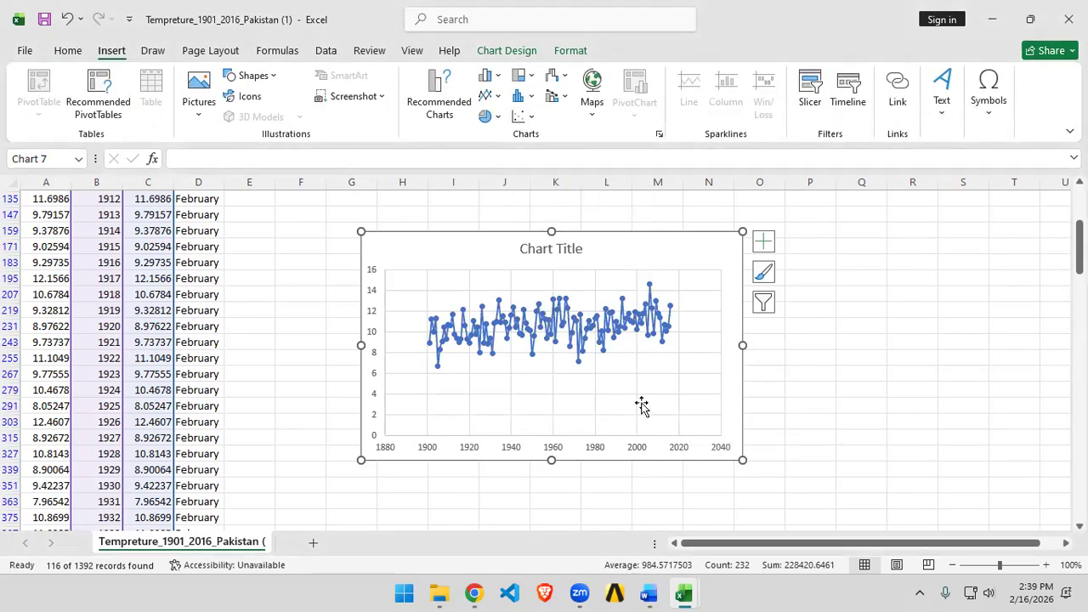
Step: Format the data series line as a solid line 1 pt wide
ctrl+scroll(595, 340, up, 5)
drag(636, 425, 246, 384)
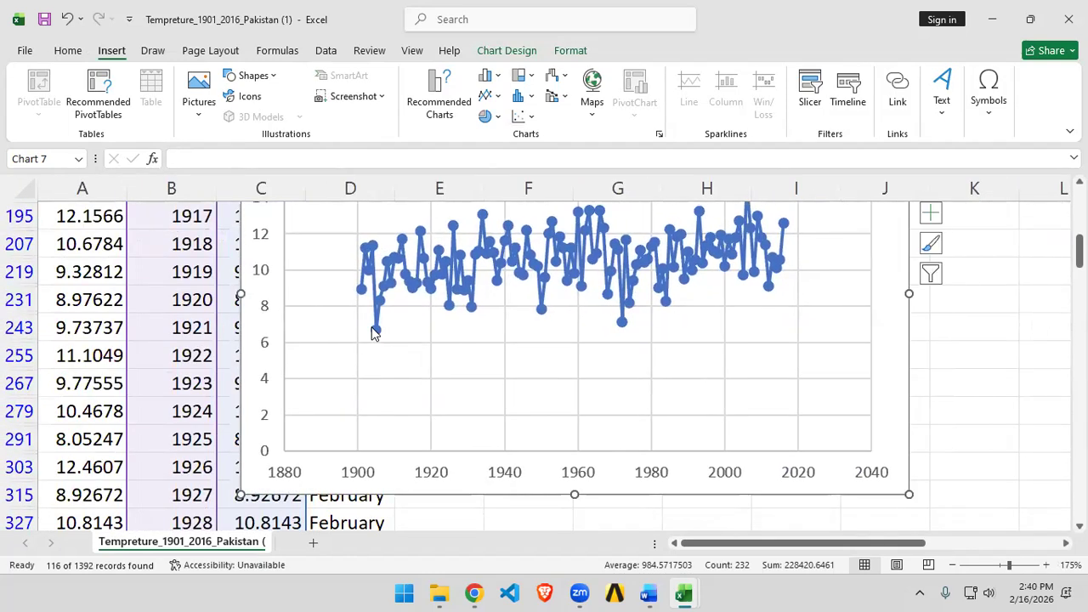
double_click(362, 287)
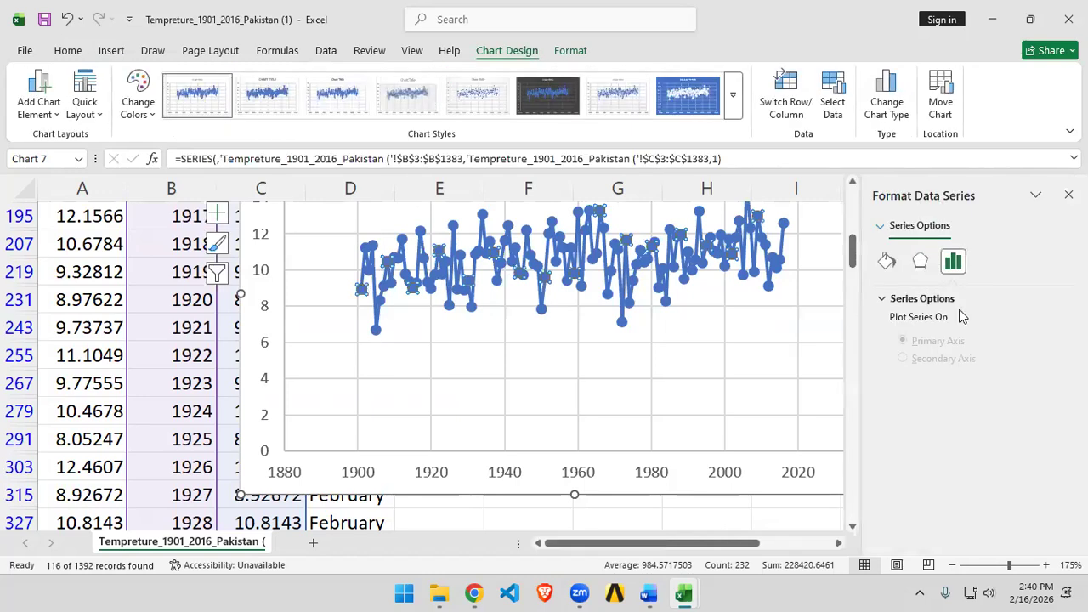
click(885, 261)
click(935, 363)
click(1054, 480)
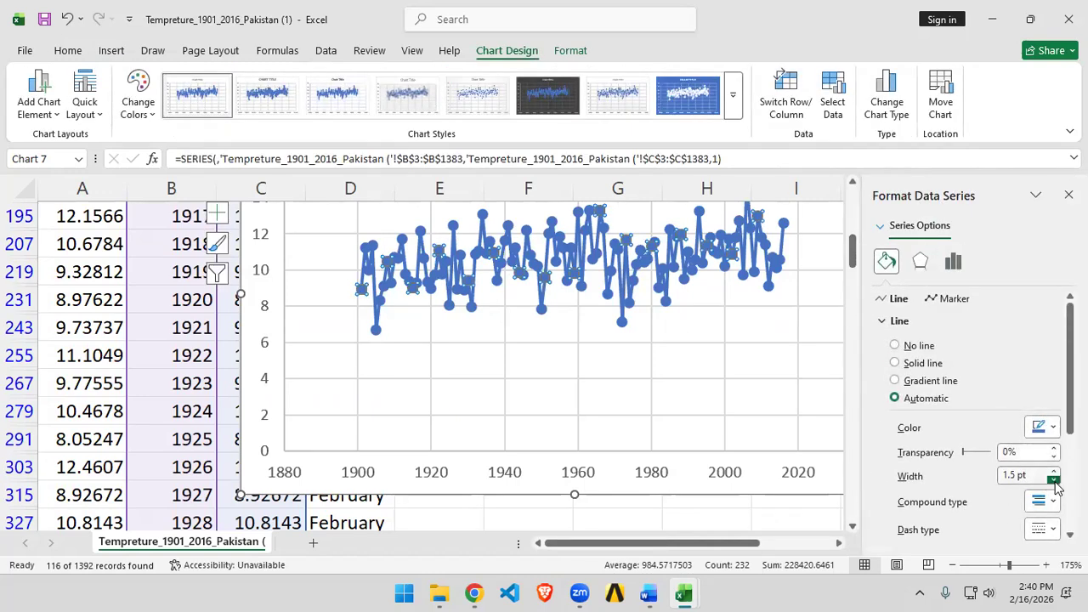
click(1054, 480)
click(1055, 480)
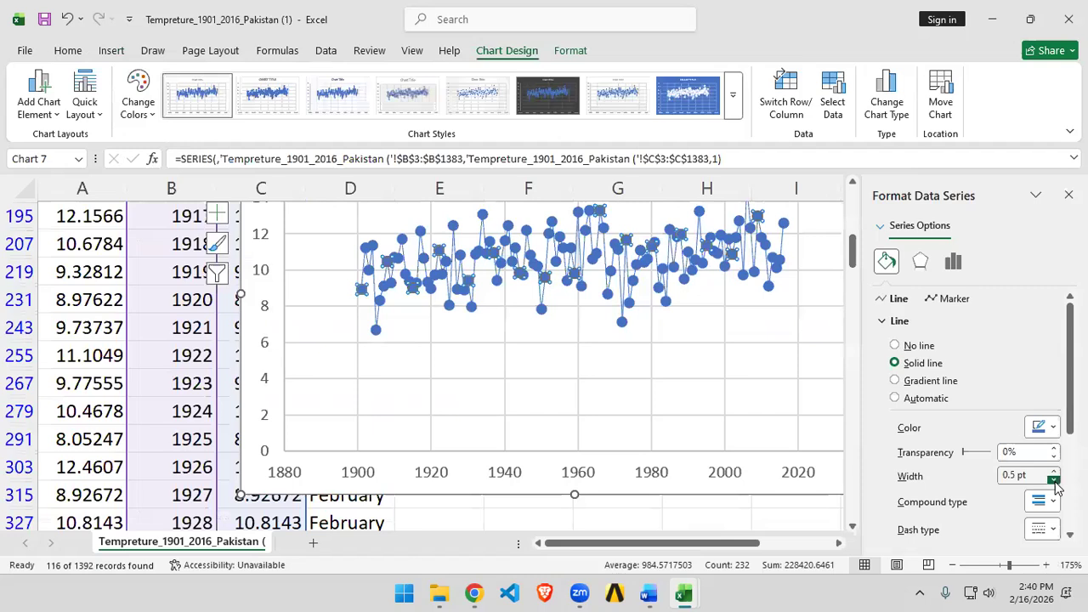
click(1055, 470)
click(1054, 471)
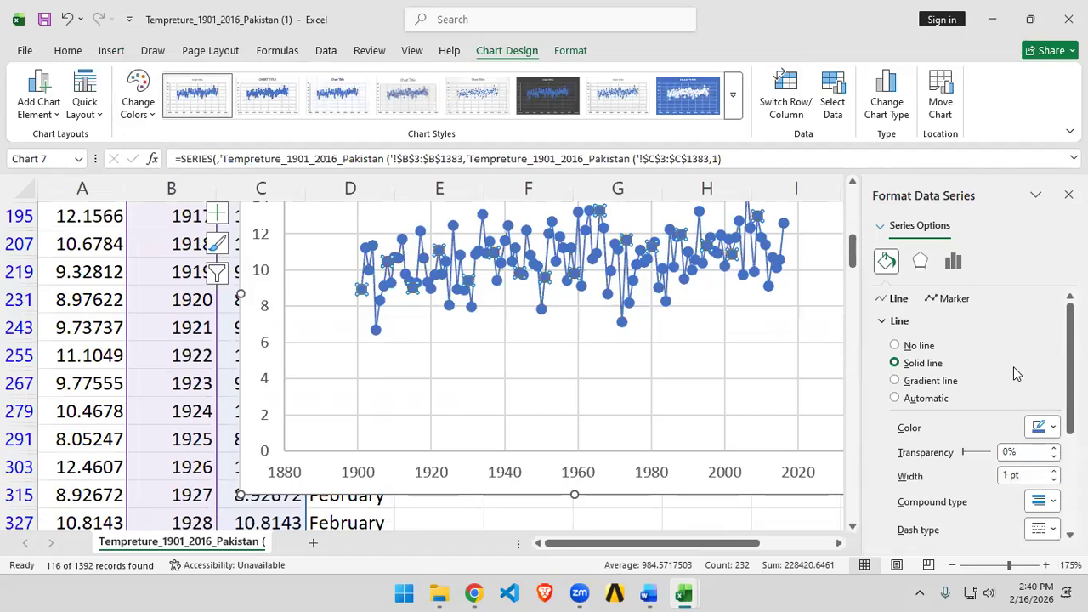
Step: Remove the series markers by setting marker border to no line, fill to no fill, and markers to None
click(952, 298)
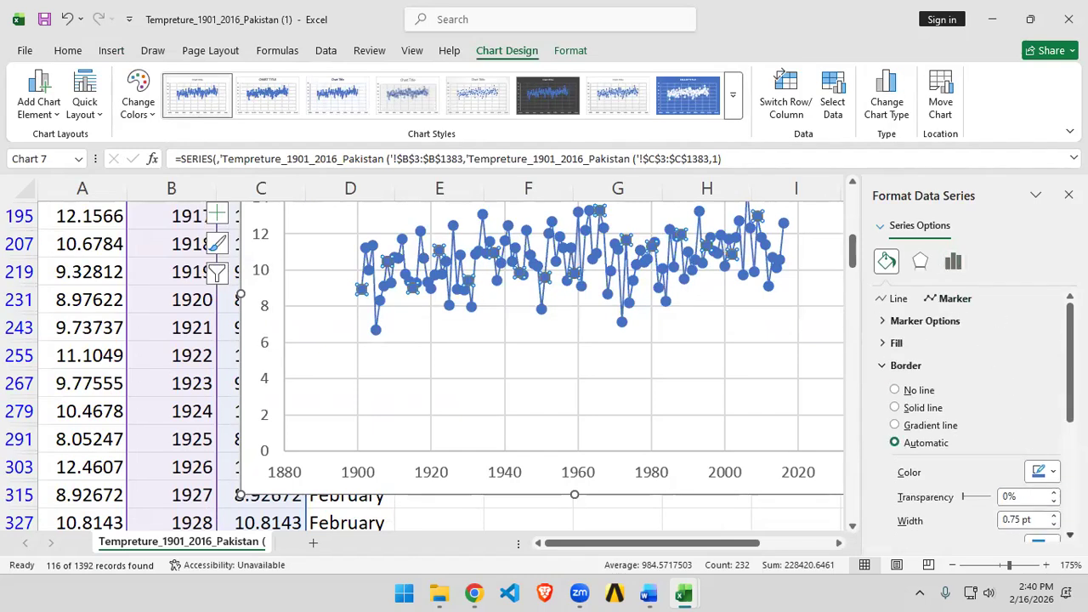
click(1054, 525)
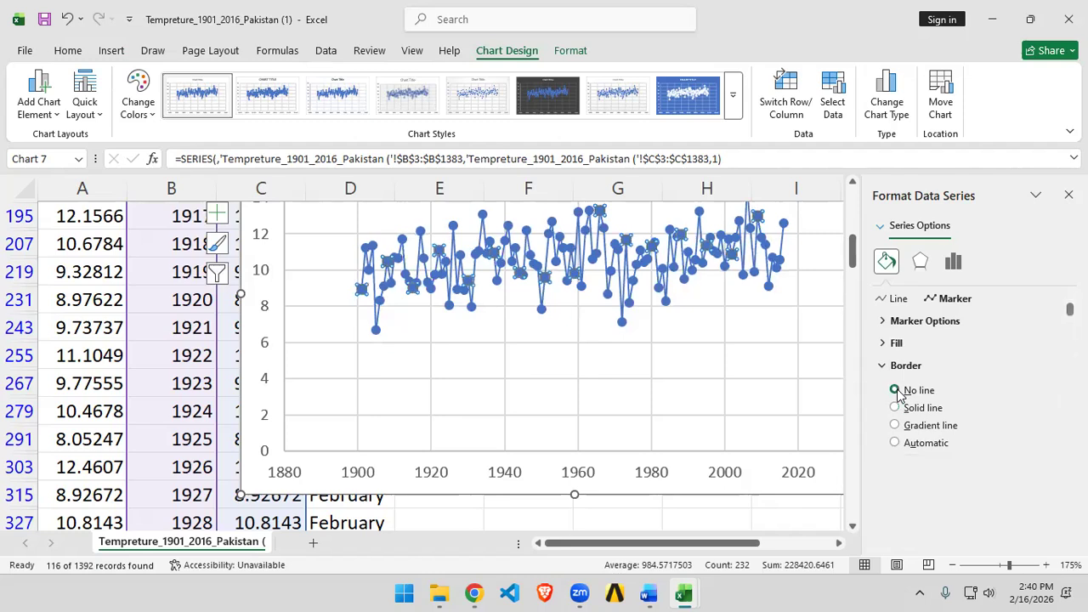
click(896, 343)
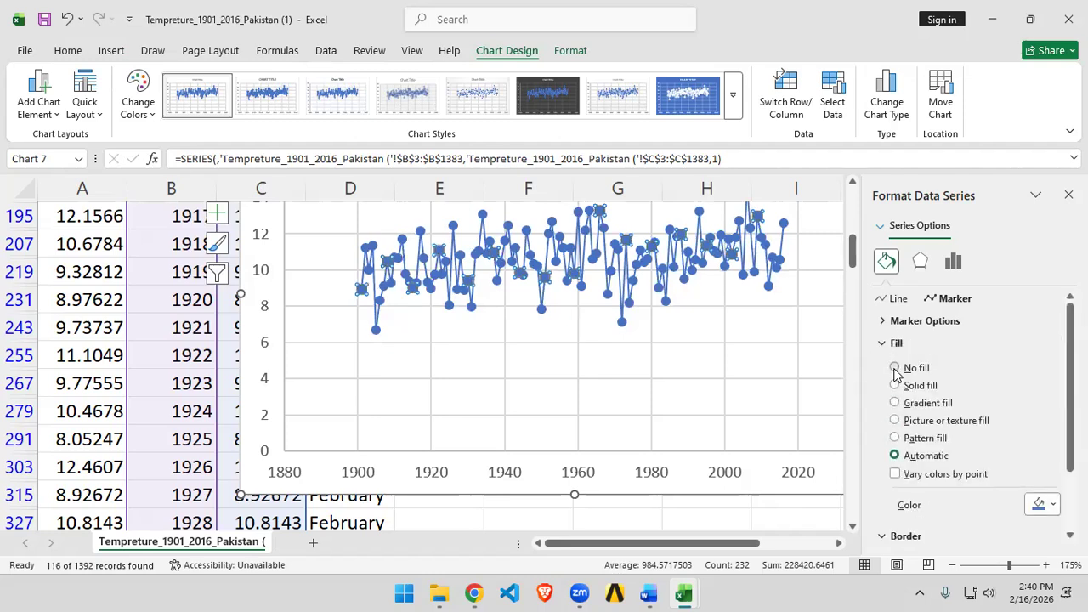
click(896, 370)
click(902, 321)
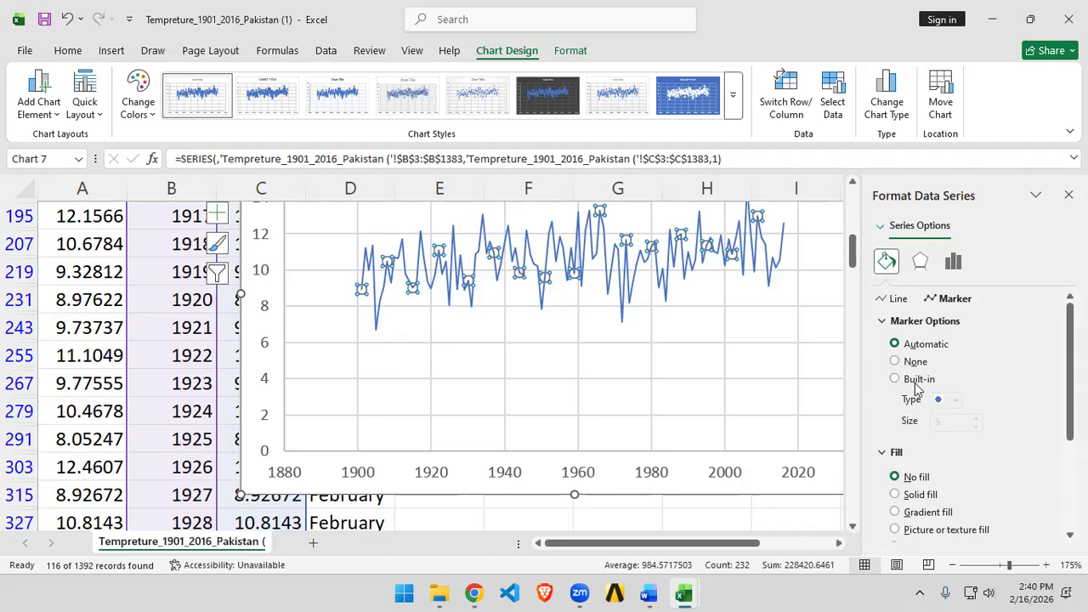
click(896, 361)
Step: Move the February line chart further to the right beside the data
click(729, 371)
scroll(797, 442, up, 1)
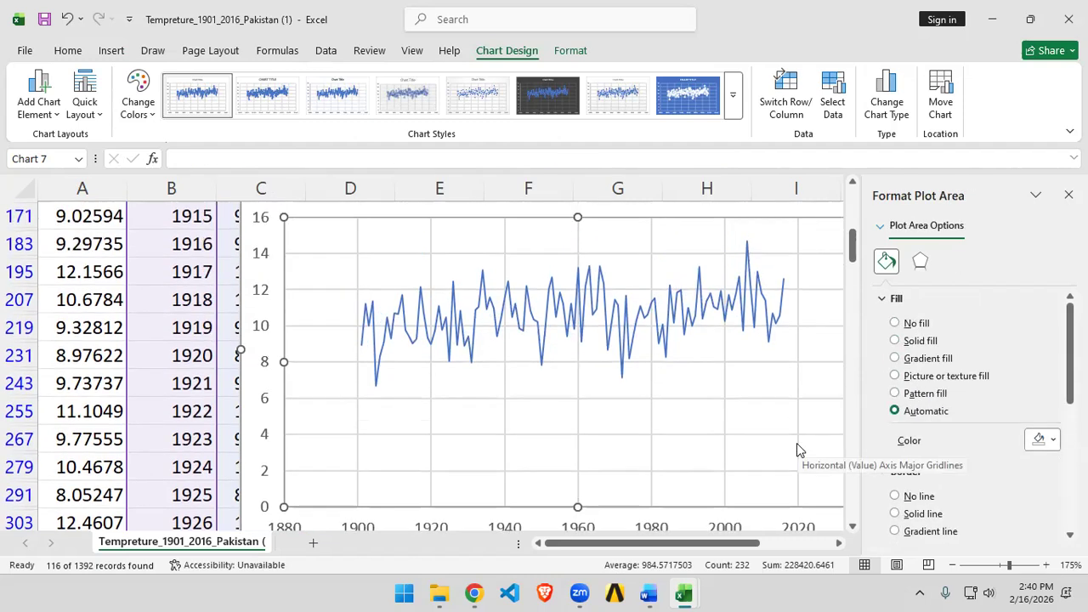
ctrl+scroll(796, 443, down, 1)
ctrl+scroll(624, 396, down, 1)
scroll(647, 432, up, 2)
scroll(661, 437, down, 1)
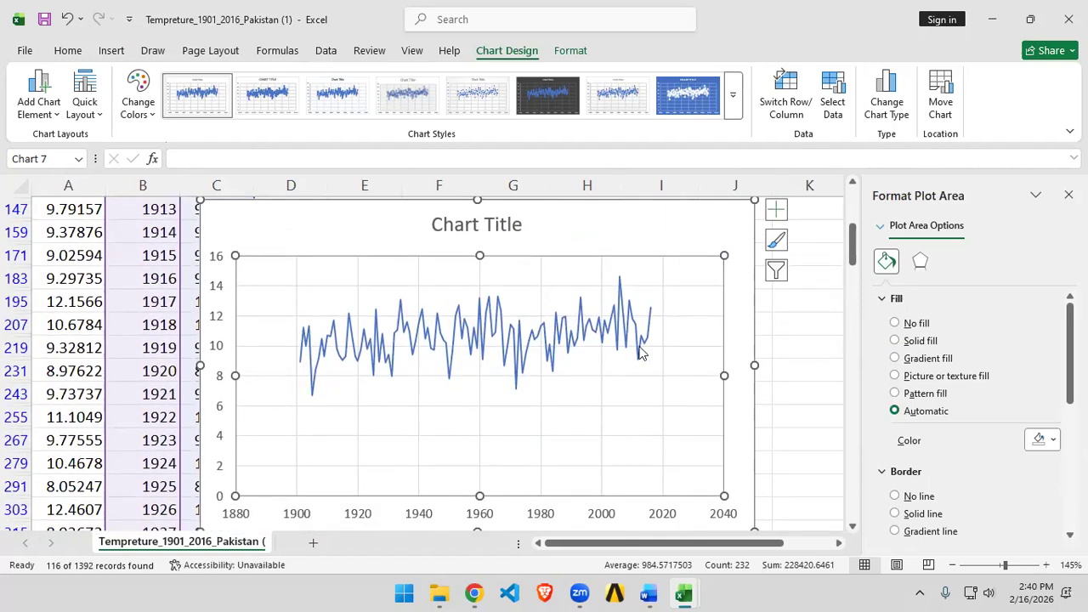
scroll(485, 348, down, 1)
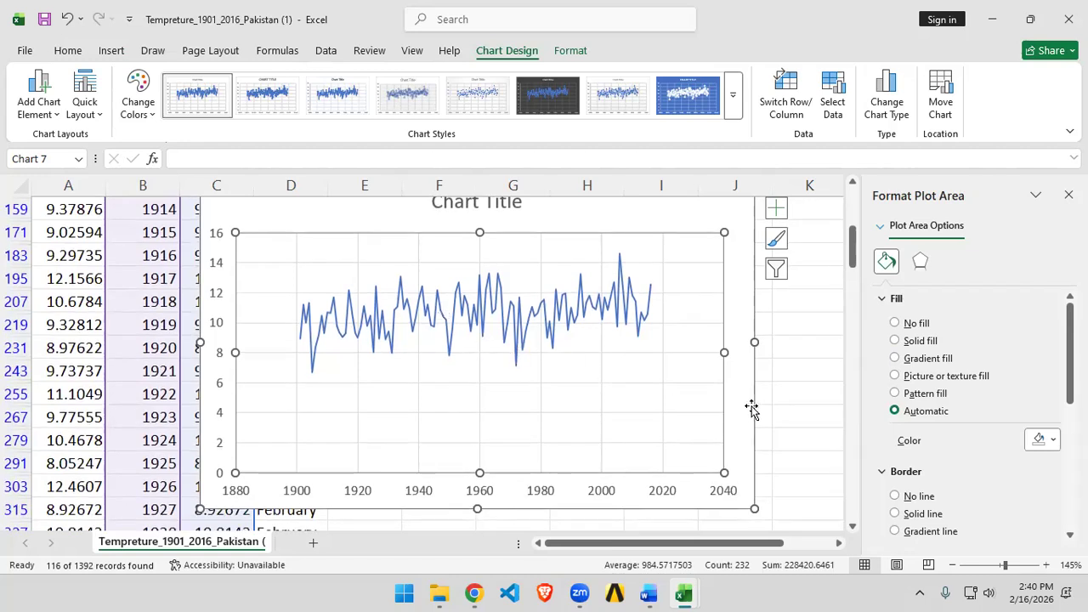
scroll(517, 396, down, 2)
drag(605, 414, 743, 417)
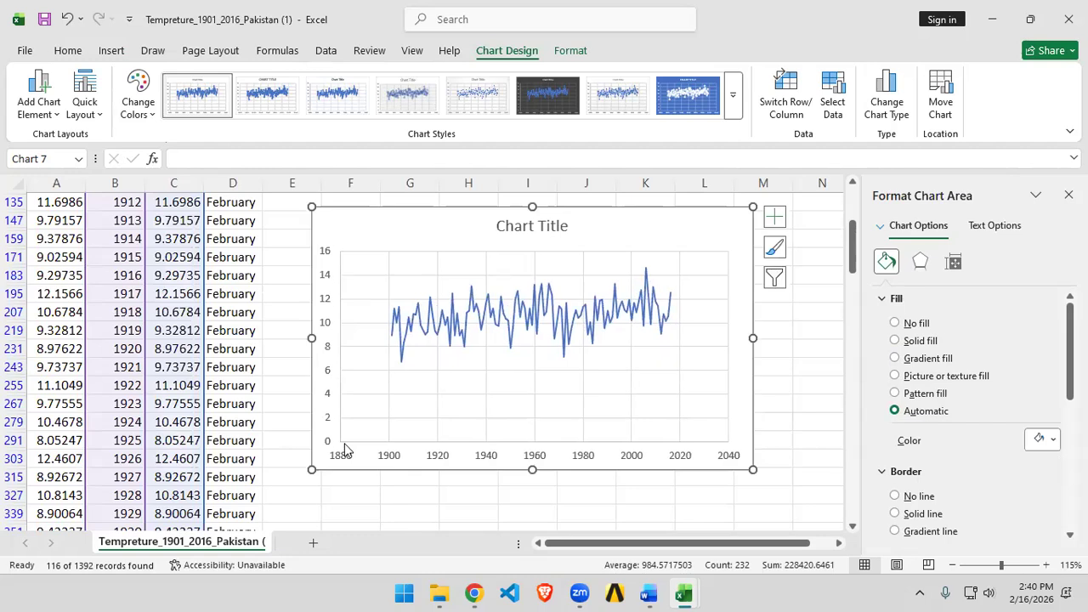
Step: Filter the Month column to show only June
mouse_move(535, 339)
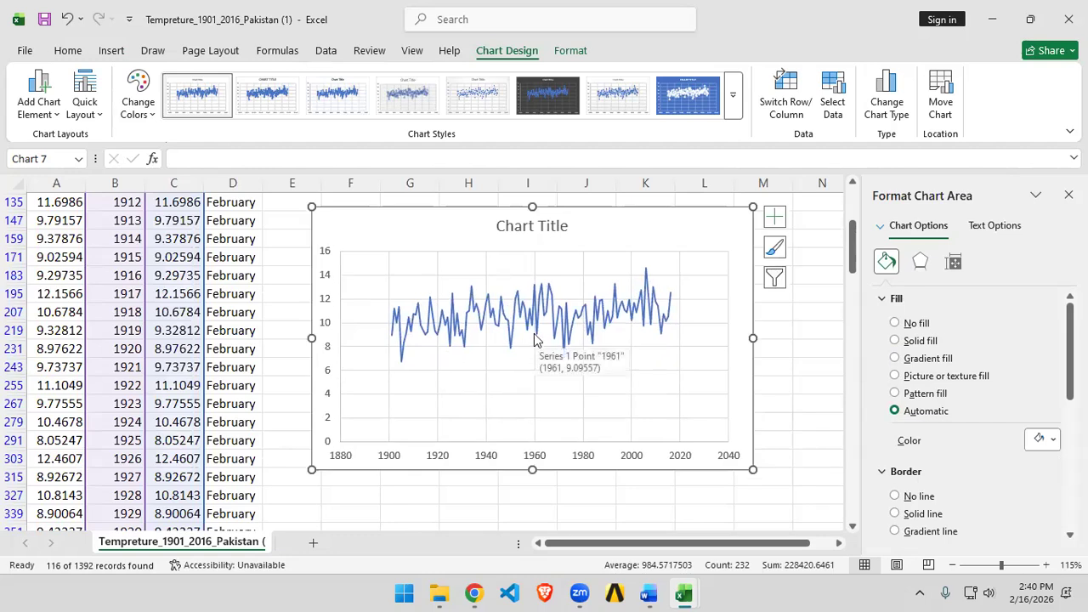
scroll(238, 279, up, 3)
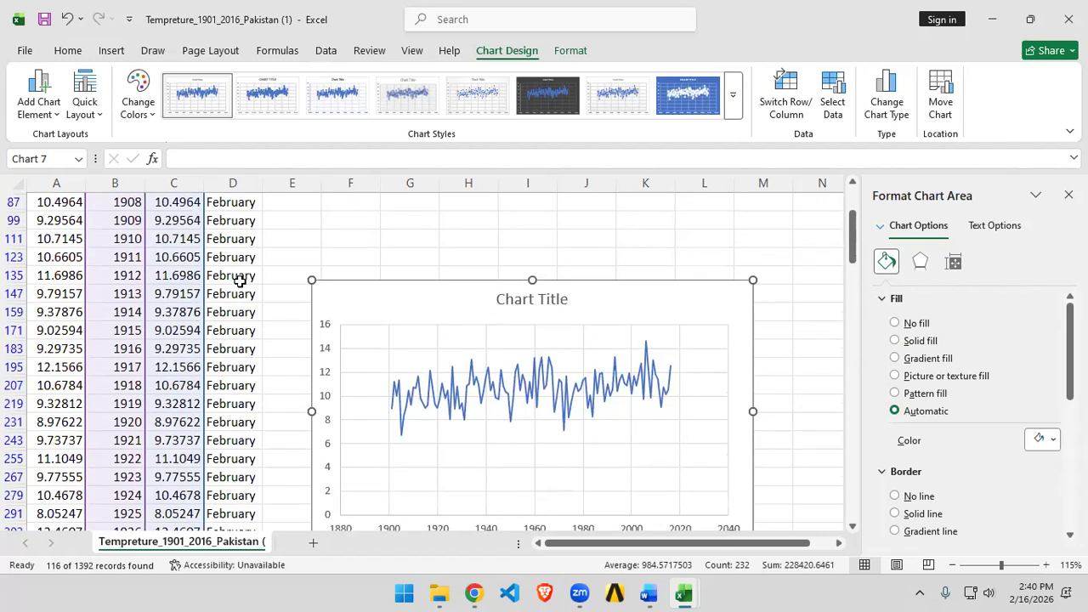
scroll(267, 285, up, 1)
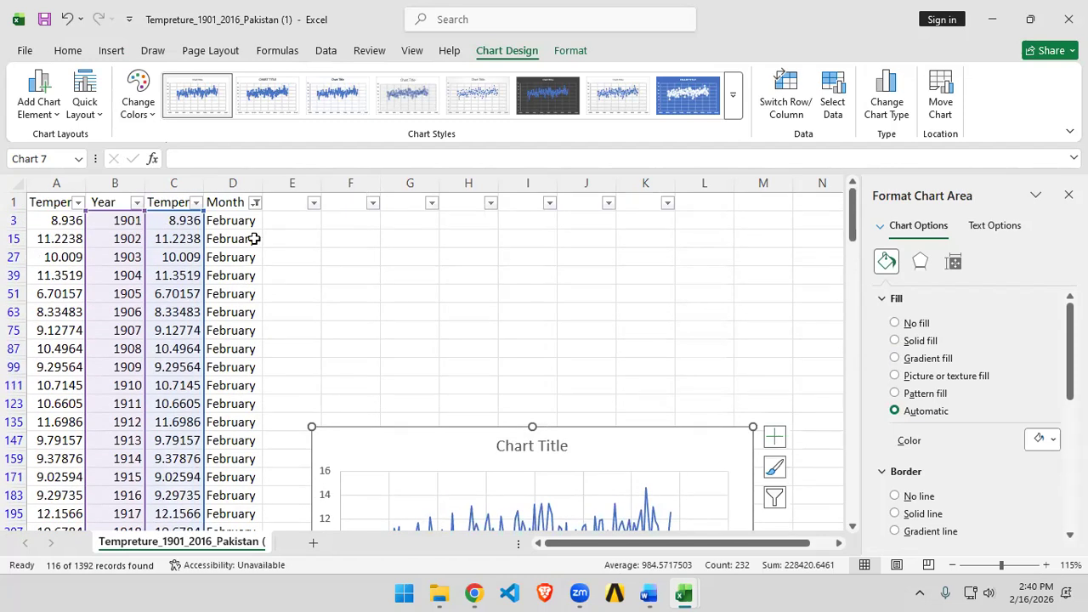
click(255, 202)
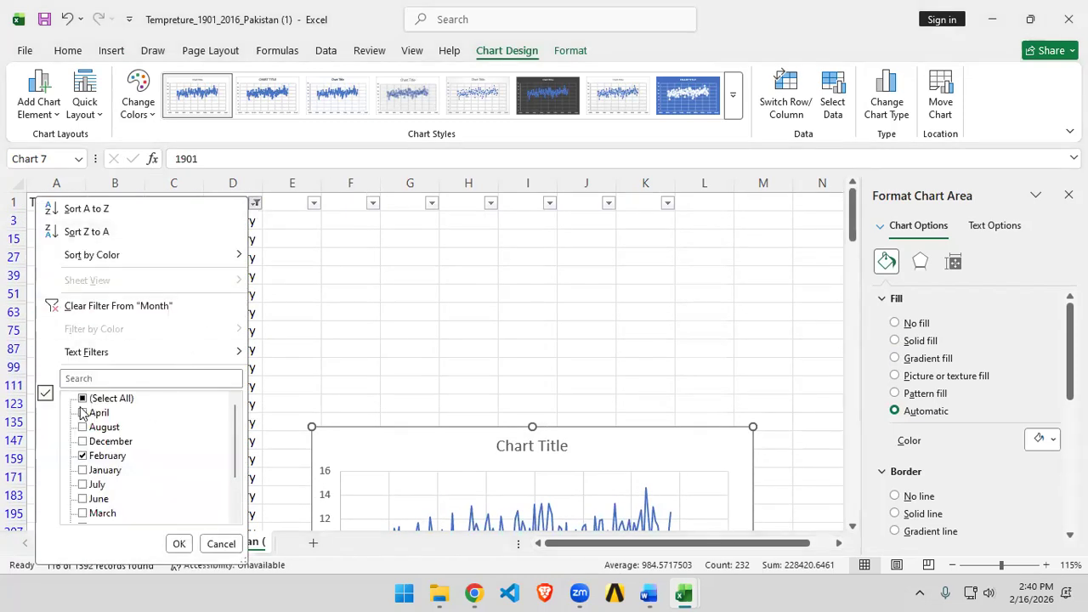
scroll(87, 425, down, 2)
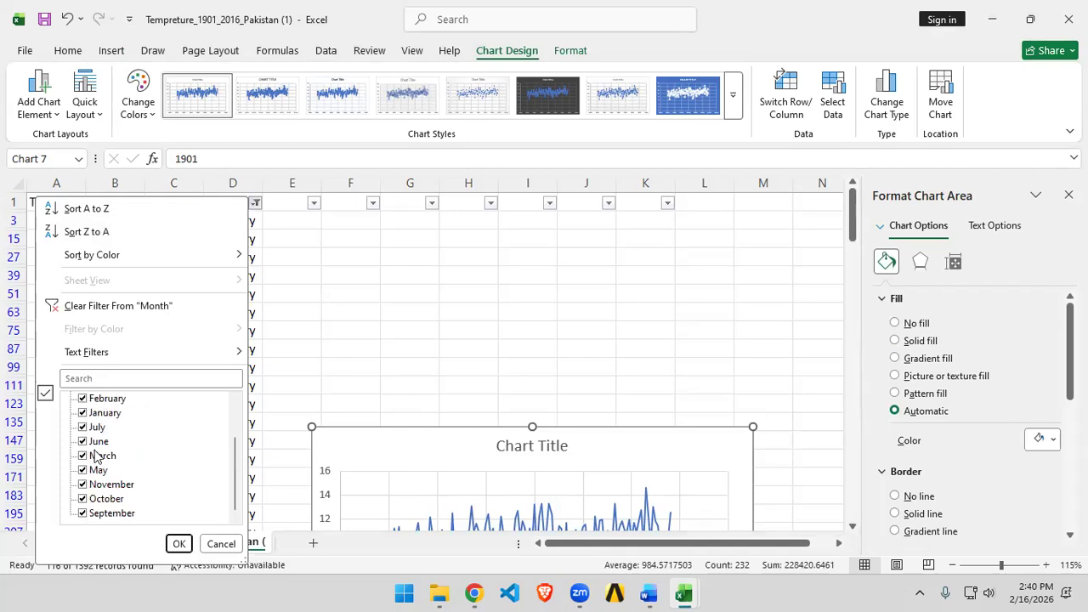
click(83, 442)
scroll(86, 443, up, 2)
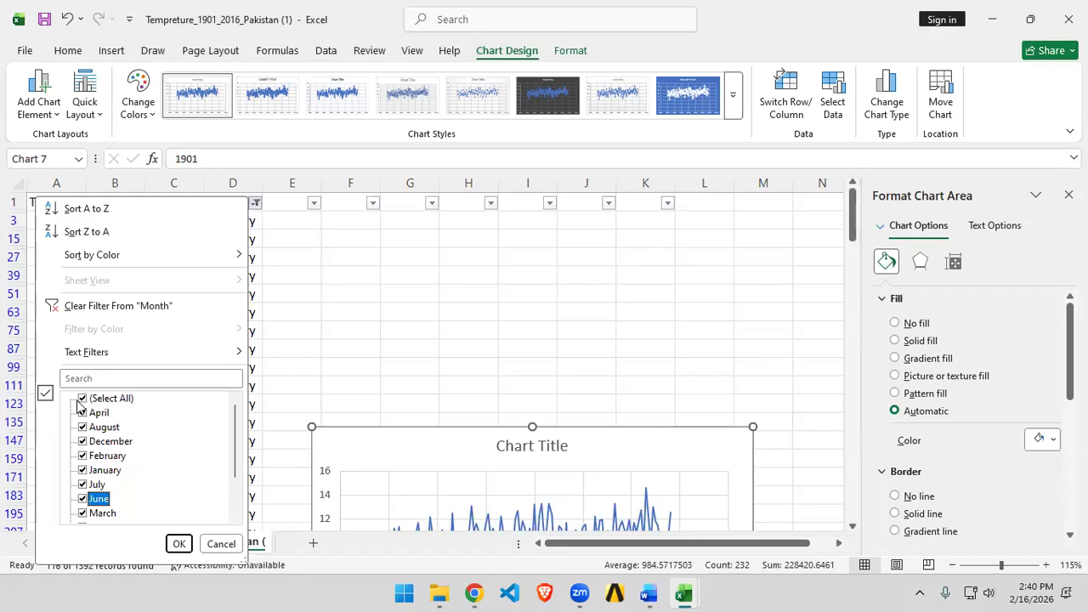
click(81, 399)
click(82, 499)
click(179, 544)
Step: Move the June temperature chart upward beside the data
scroll(371, 399, down, 3)
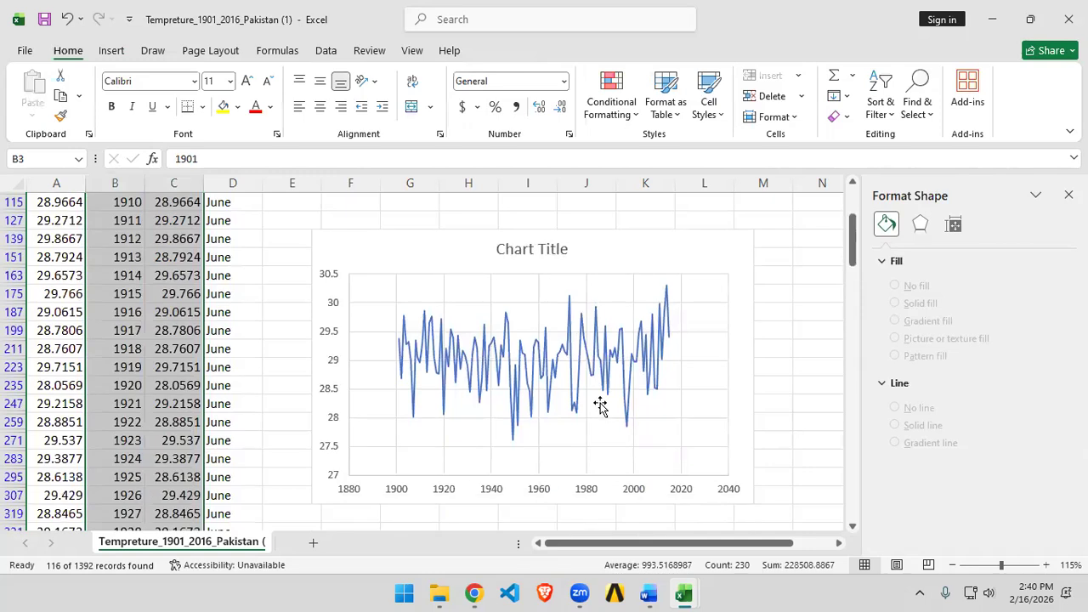
scroll(340, 413, up, 4)
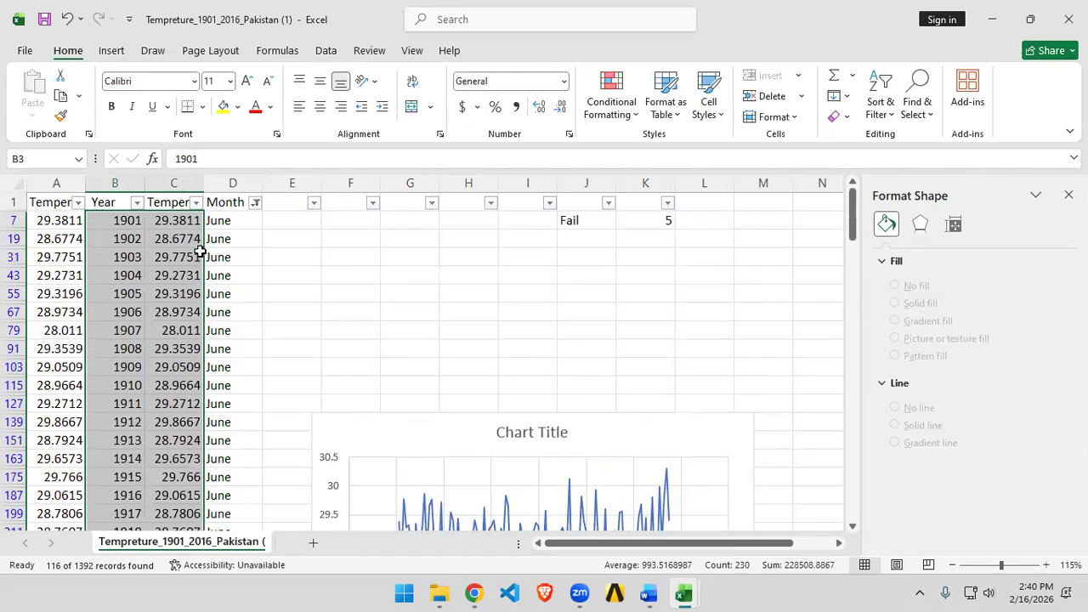
scroll(257, 238, down, 1)
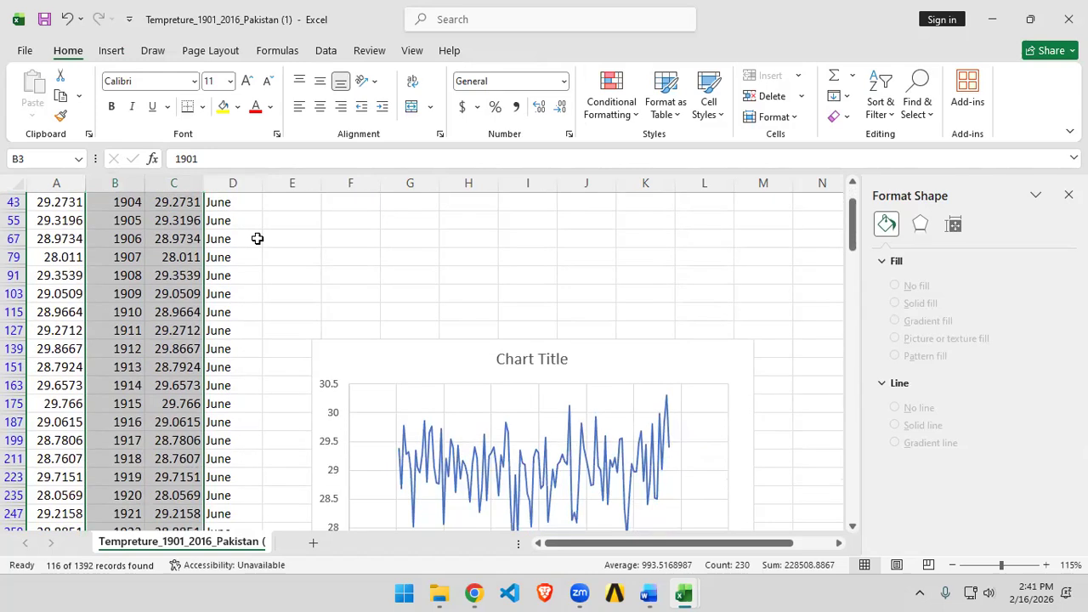
scroll(736, 433, down, 1)
scroll(736, 434, down, 1)
scroll(728, 384, up, 1)
ctrl+scroll(743, 286, down, 1)
scroll(690, 362, up, 3)
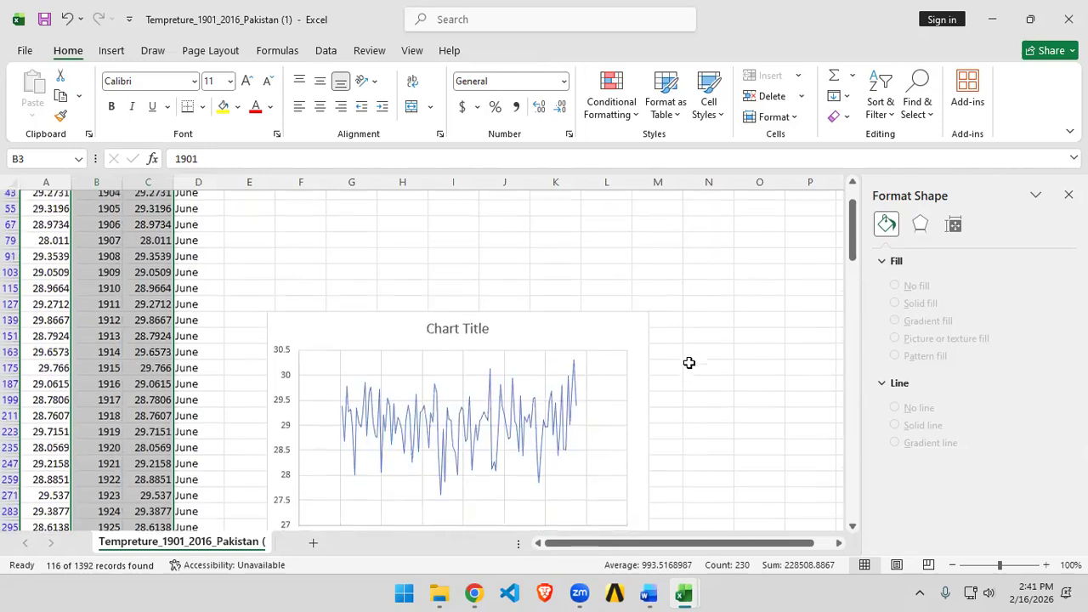
drag(631, 398, 669, 265)
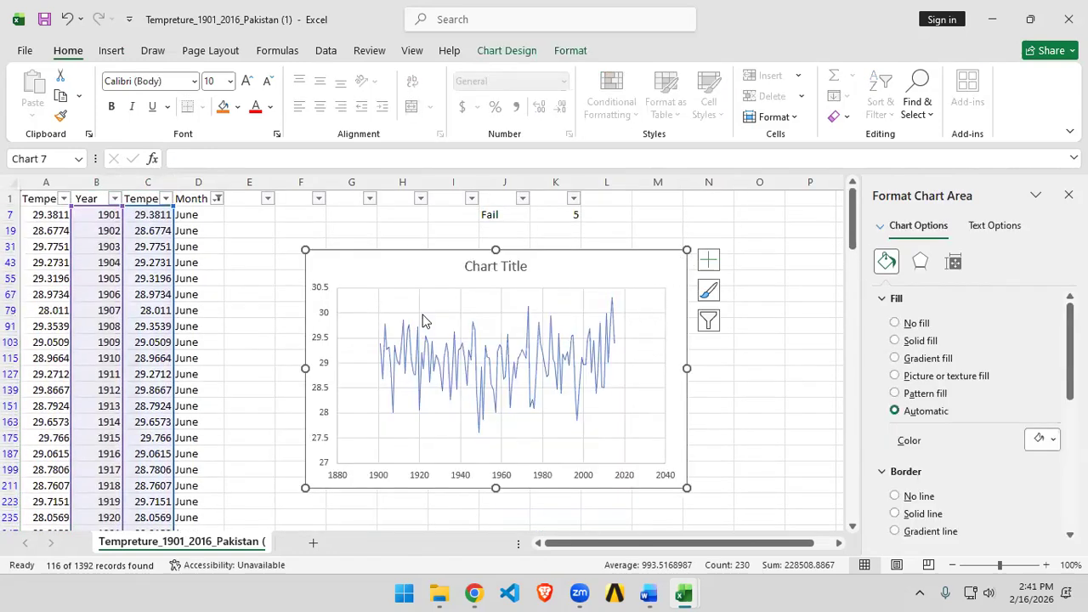
Step: Widen the June data series line by two increments
click(574, 358)
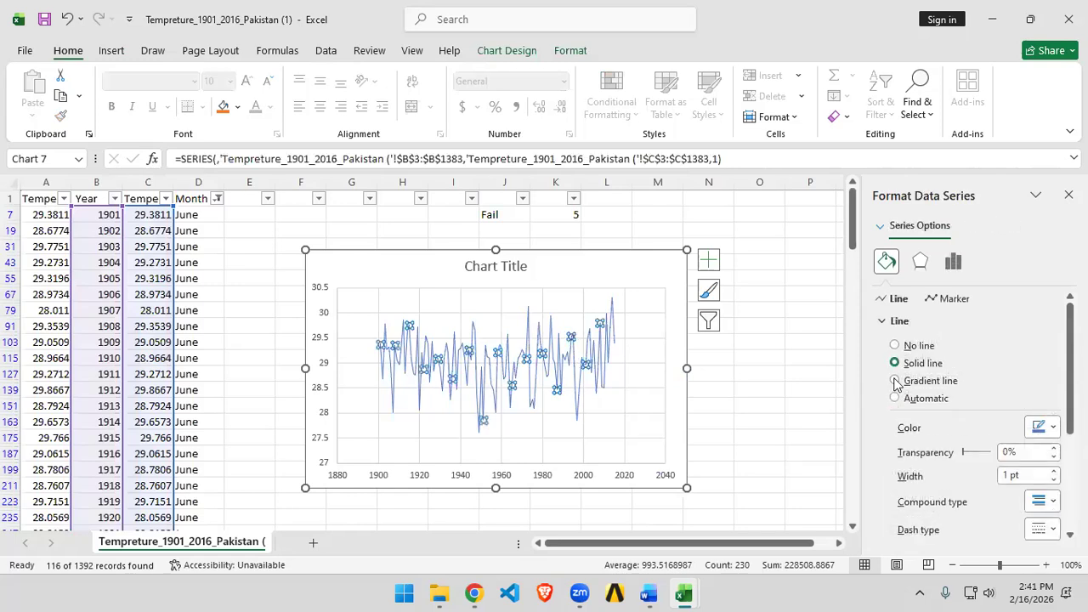
click(1054, 471)
click(1054, 470)
click(816, 309)
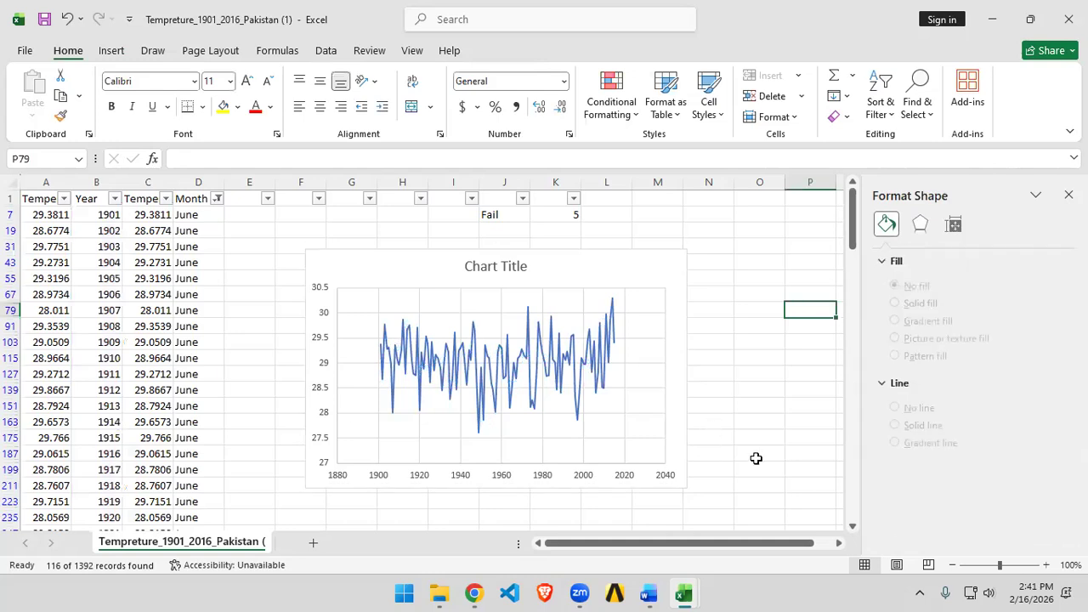
Step: Add a trendline to the June chart
click(662, 273)
click(708, 260)
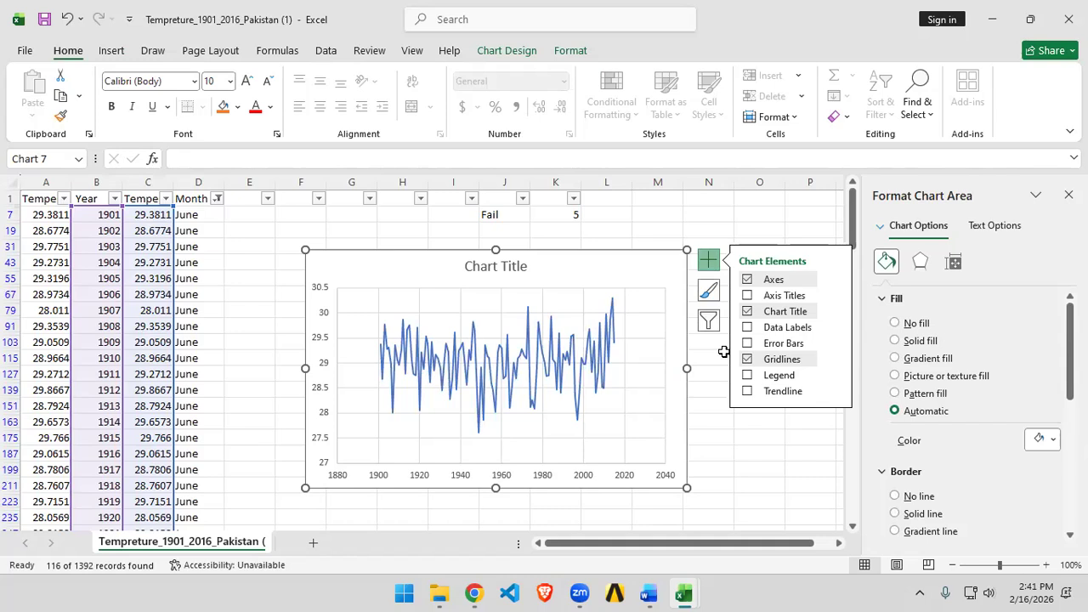
click(748, 391)
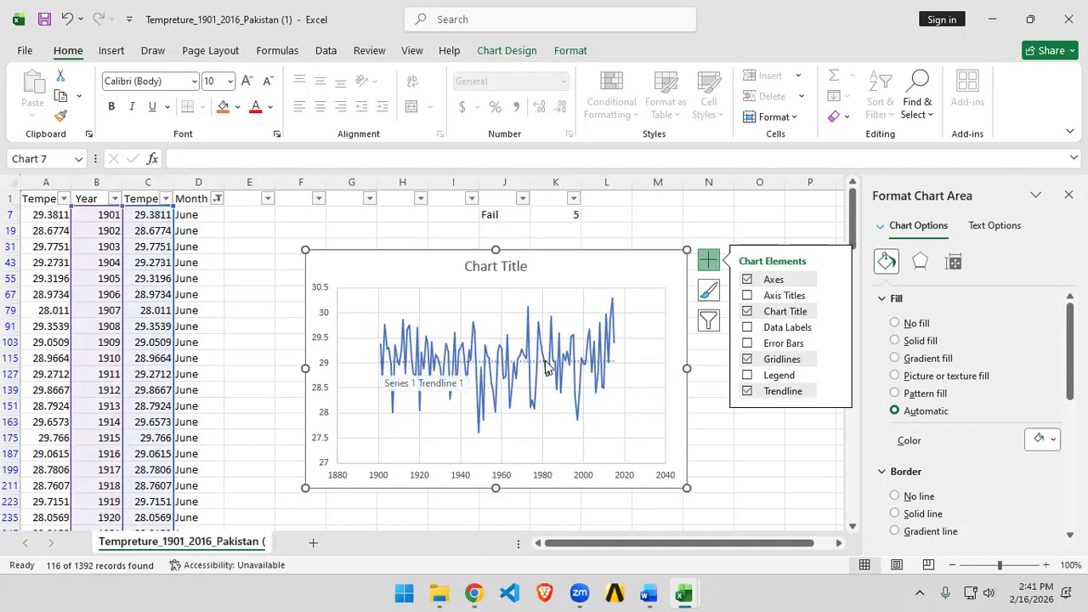
click(835, 391)
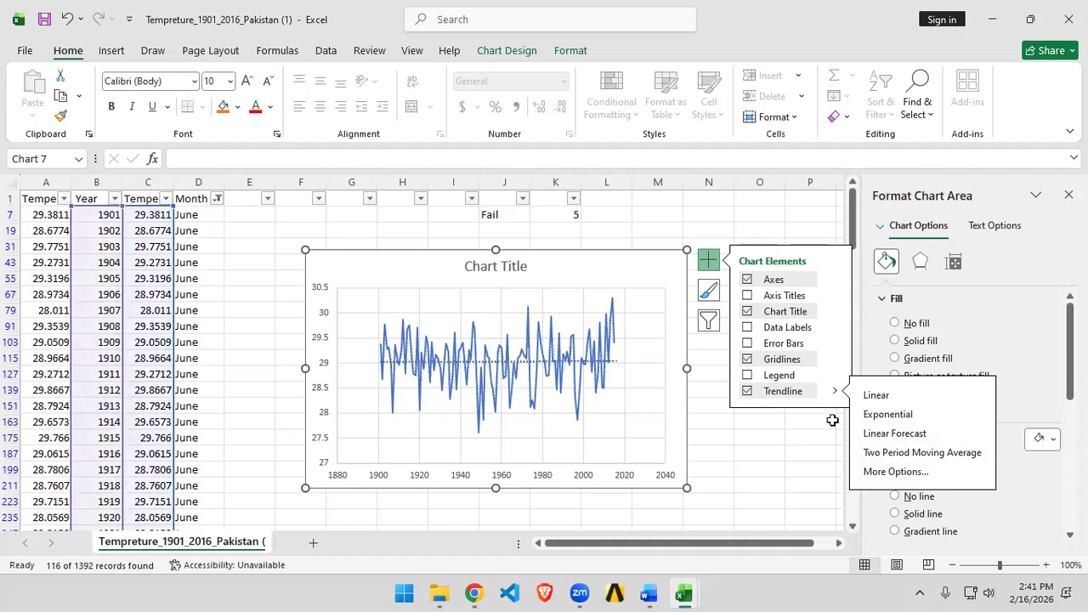
click(747, 392)
click(747, 392)
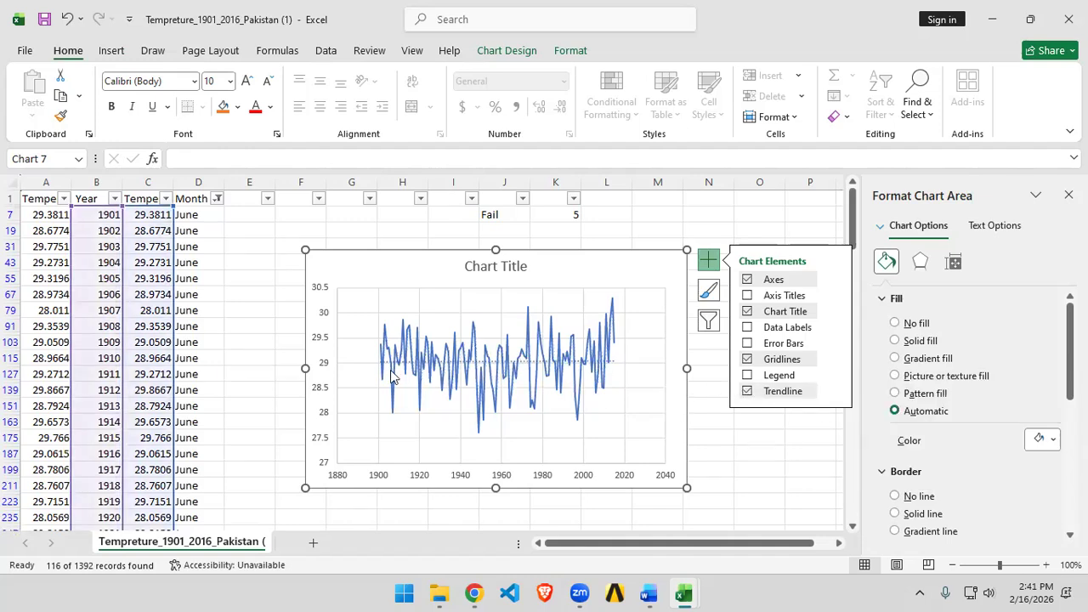
mouse_move(588, 371)
Step: Filter the Month column to show only December instead of June
click(218, 198)
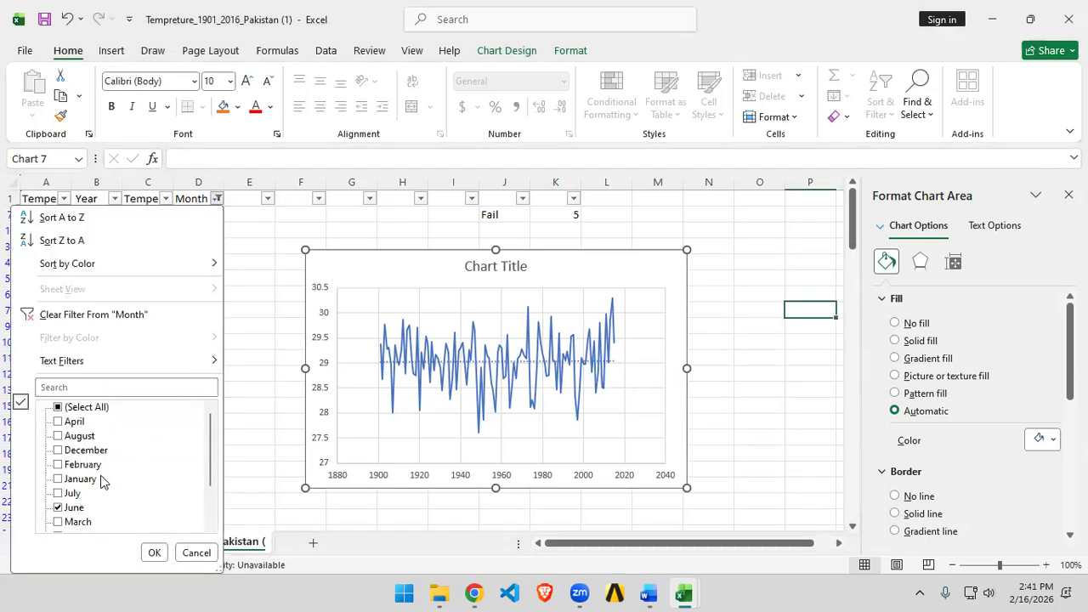
click(58, 452)
click(59, 508)
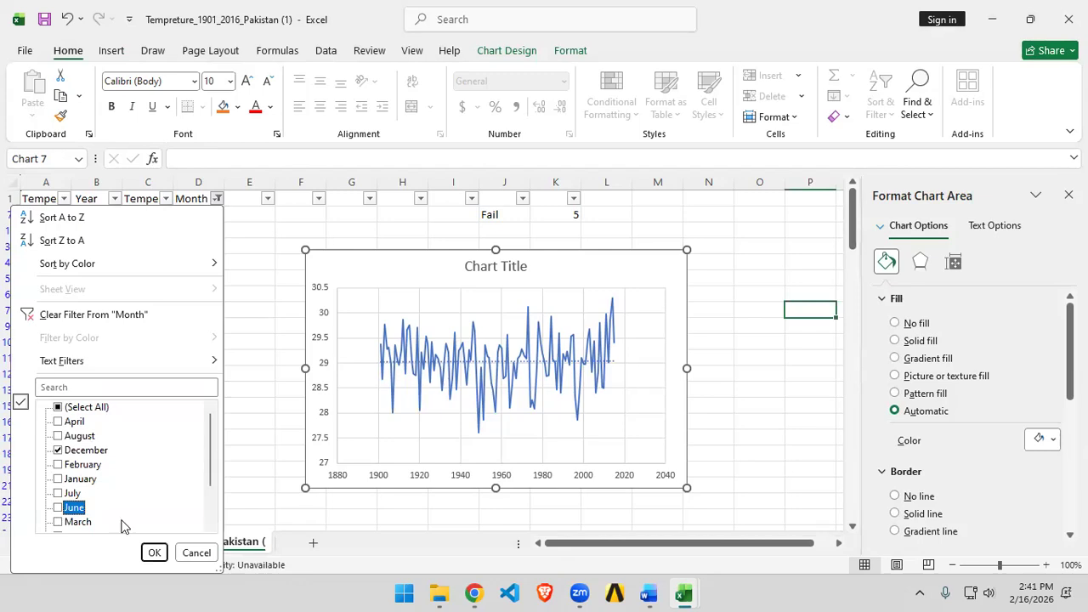
click(154, 553)
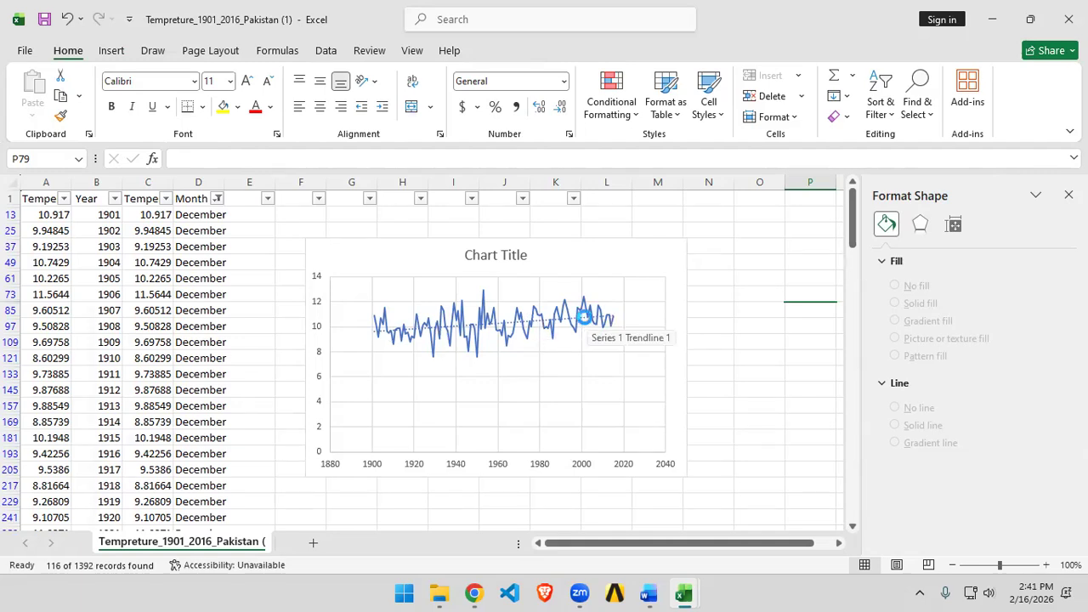
scroll(331, 352, up, 4)
click(363, 300)
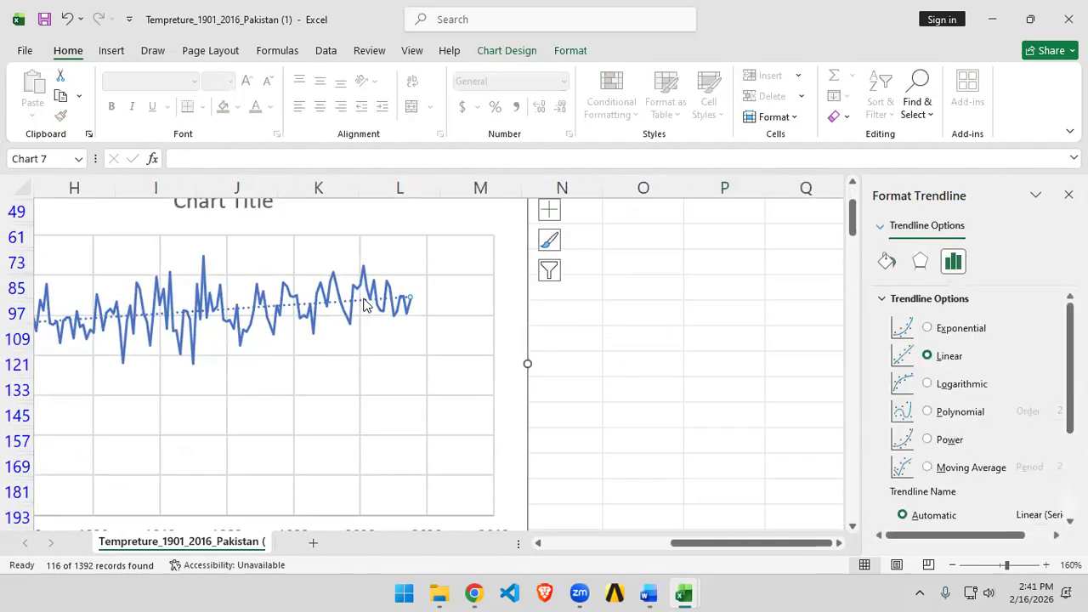
scroll(463, 366, down, 2)
scroll(463, 366, down, 1)
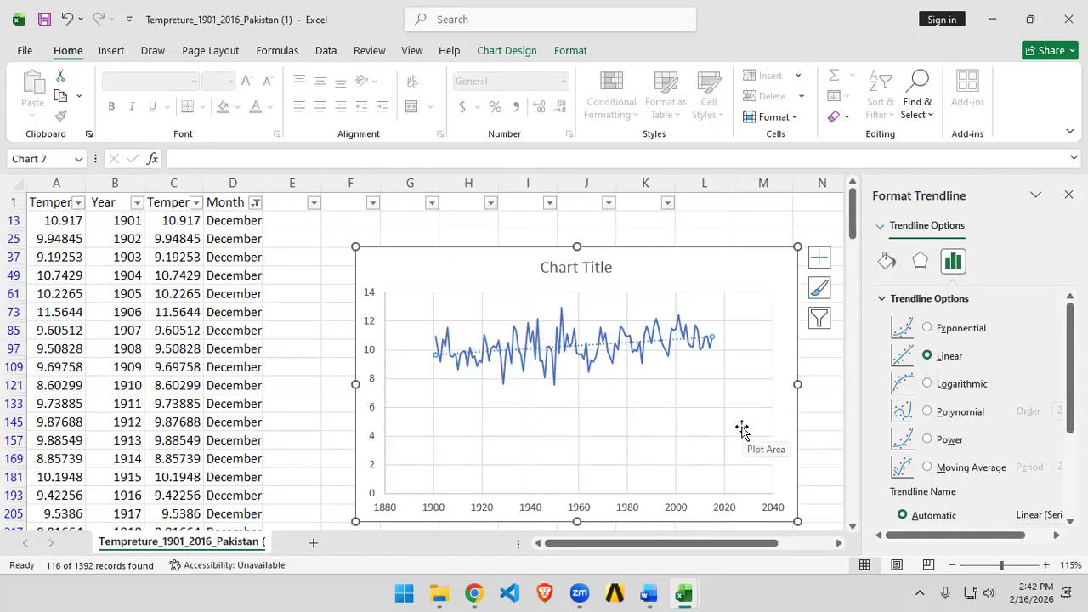
click(257, 204)
click(308, 310)
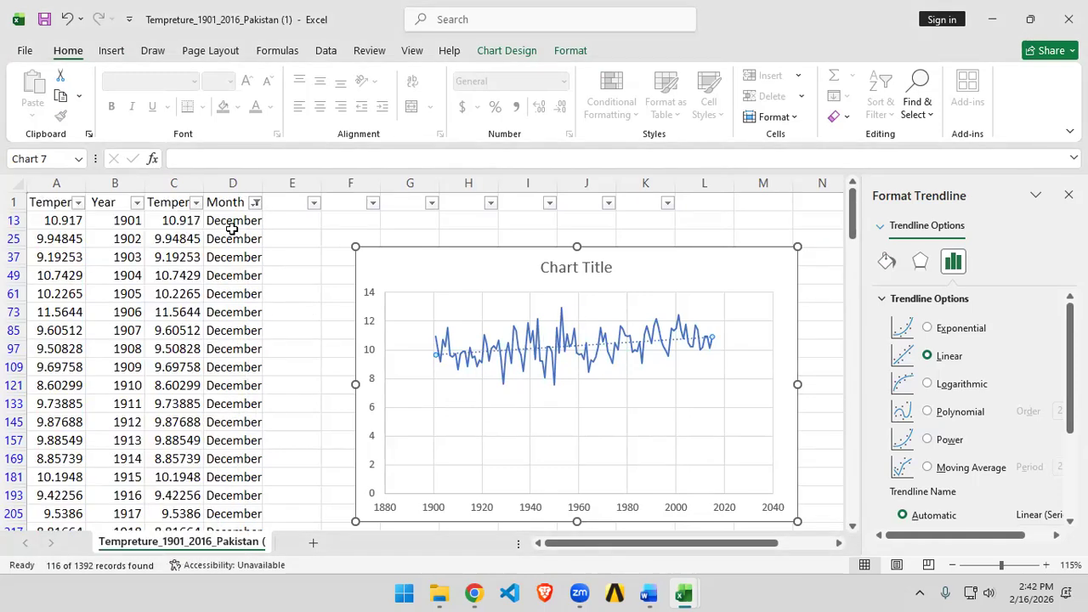
Step: Filter the Year column to show only the years 2010 through 2016
click(136, 205)
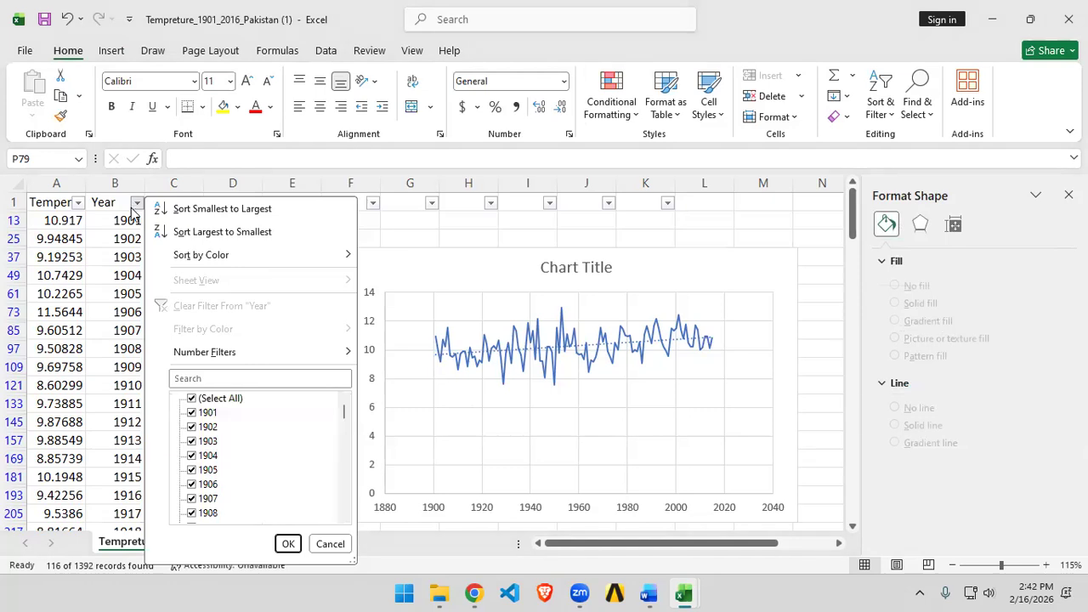
scroll(211, 421, down, 3)
scroll(229, 438, up, 3)
scroll(228, 436, down, 10)
scroll(217, 448, up, 10)
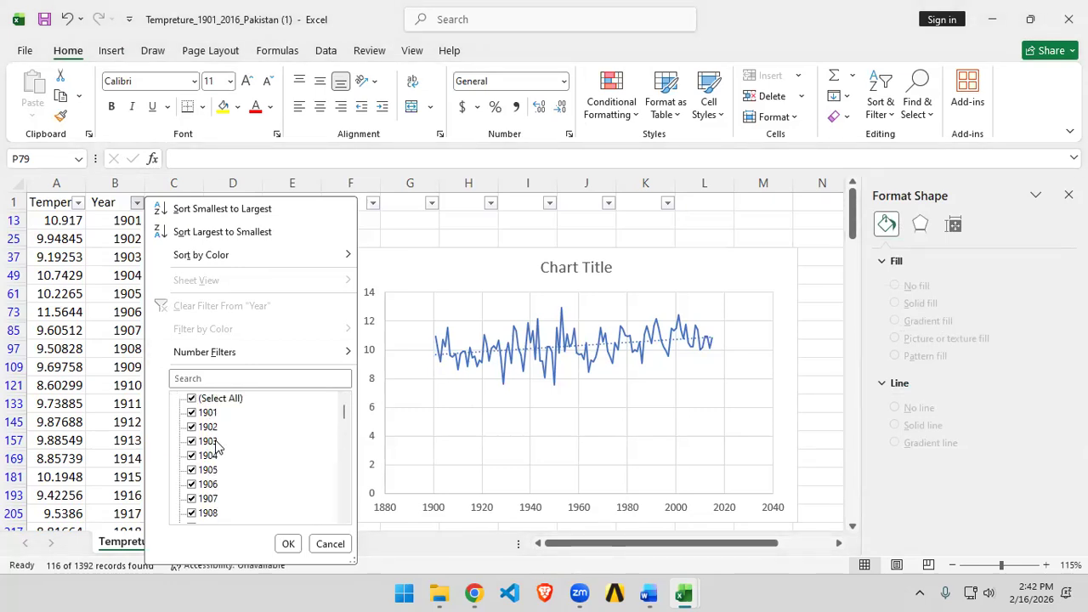
click(192, 398)
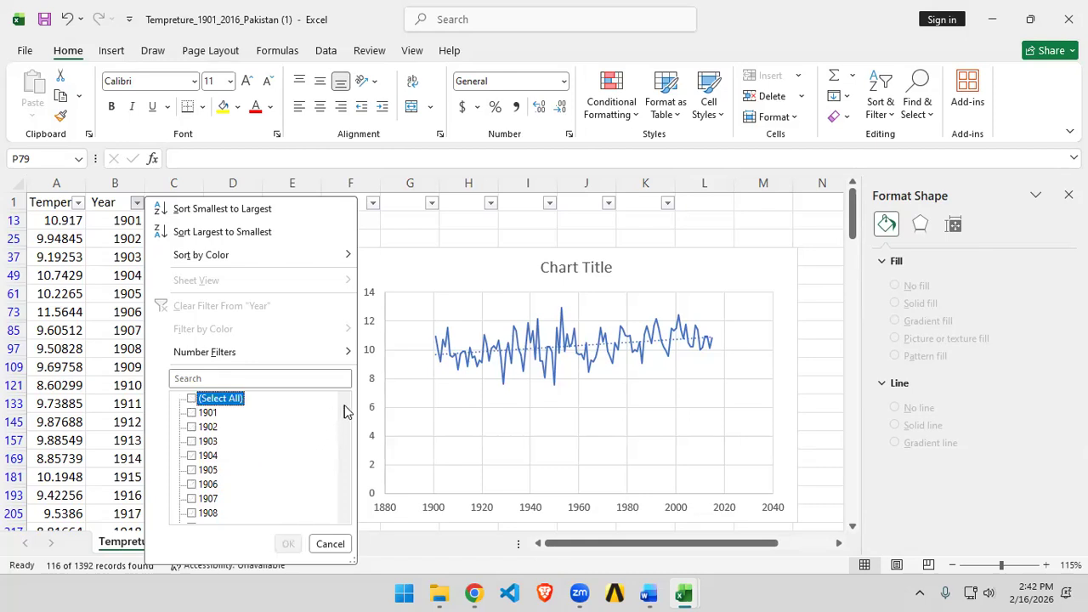
drag(344, 411, 353, 505)
click(195, 514)
click(192, 497)
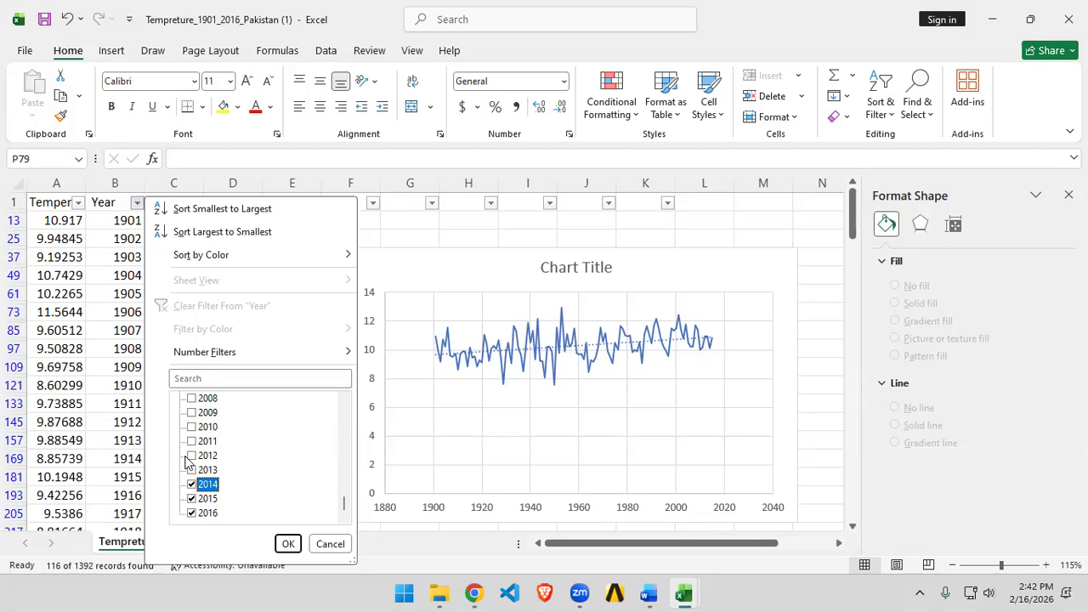
click(191, 455)
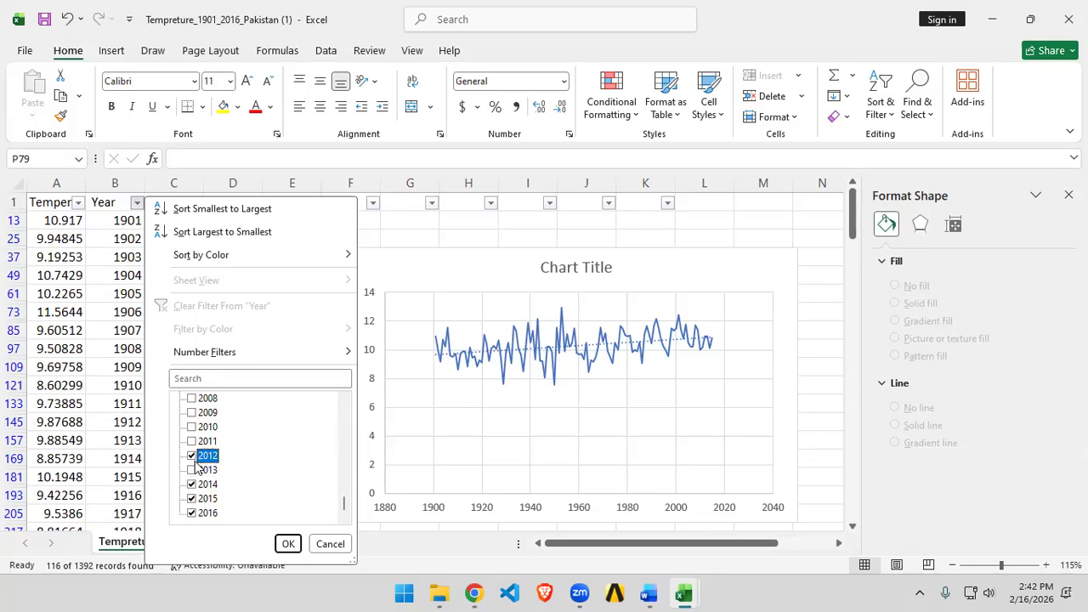
click(190, 471)
click(192, 442)
click(191, 426)
click(288, 543)
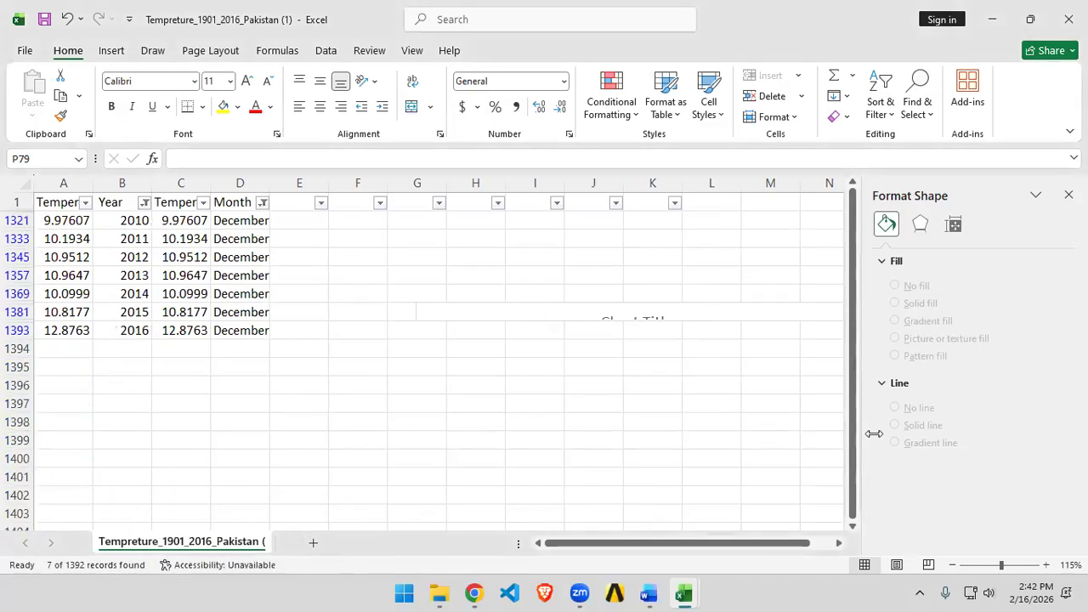
Step: Move the collapsed 2010–2016 December chart beside the data and stretch it taller
drag(808, 315, 647, 236)
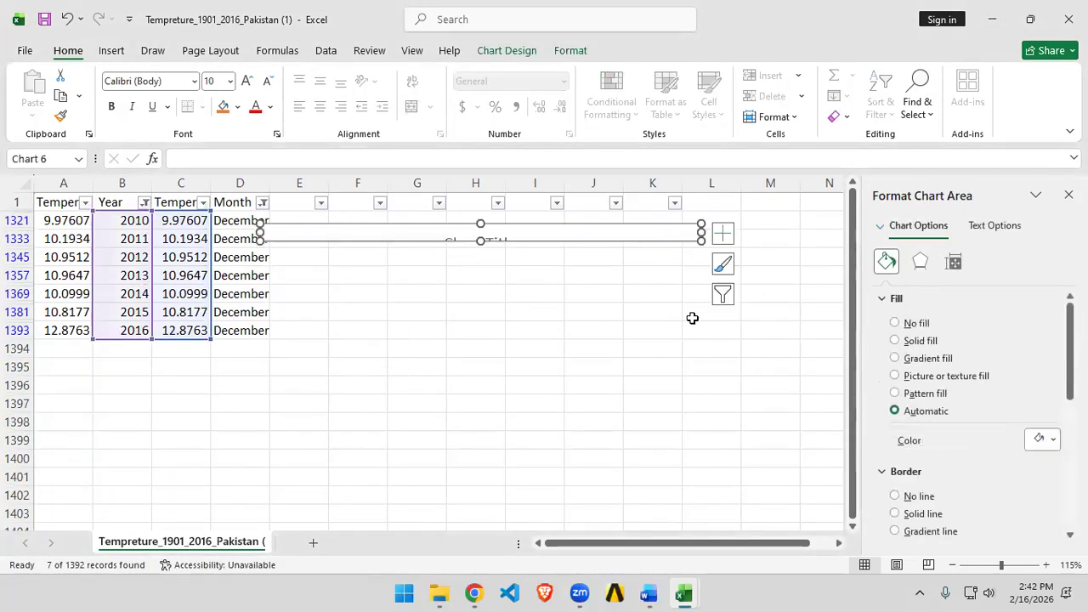
drag(480, 241, 483, 401)
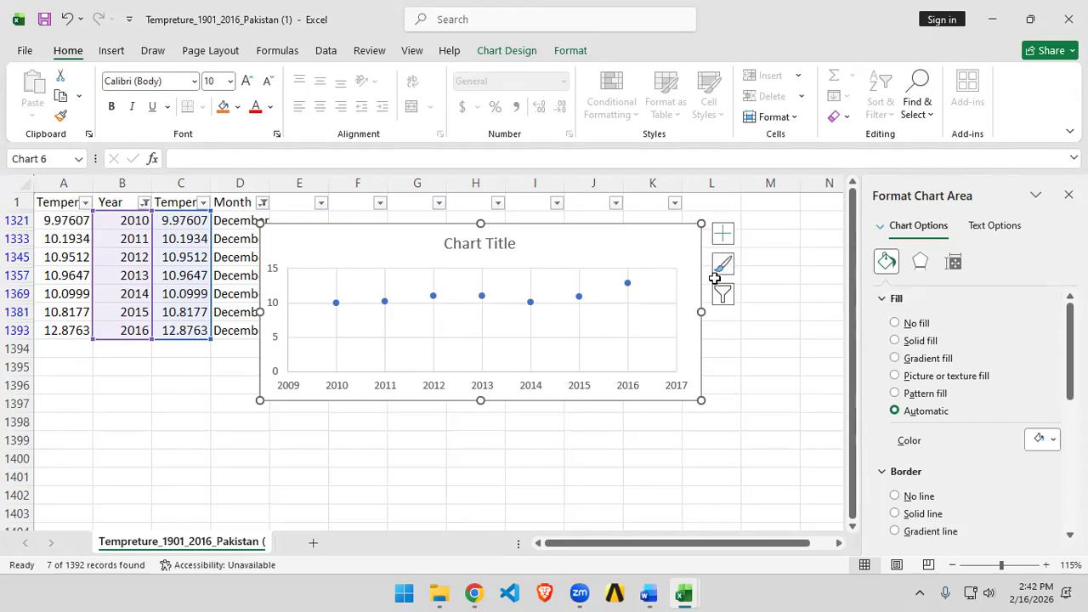
Step: Give the chart's data series a solid connecting line
click(627, 283)
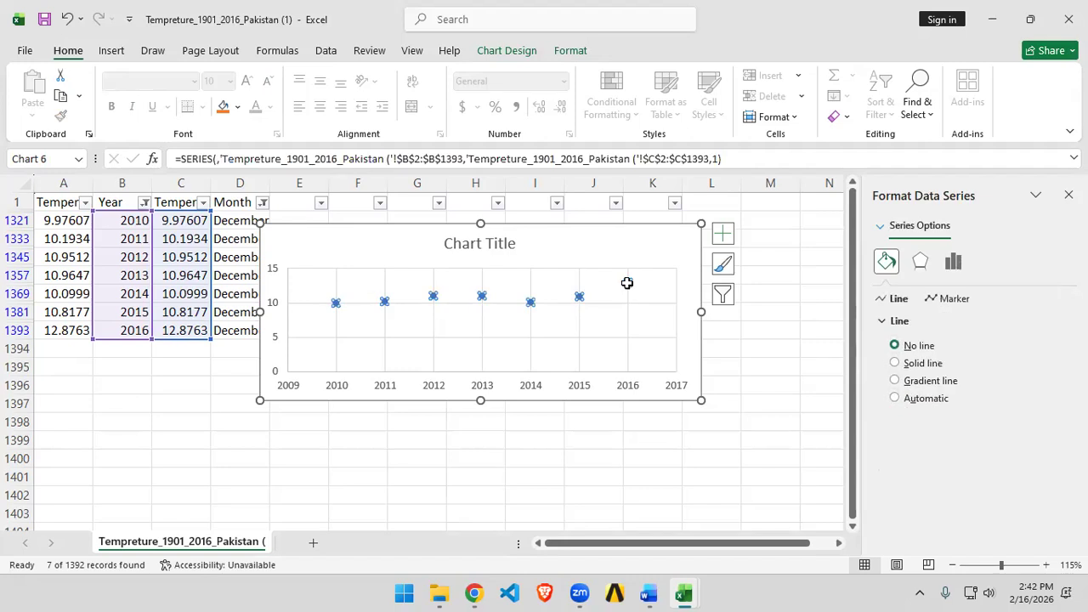
click(954, 301)
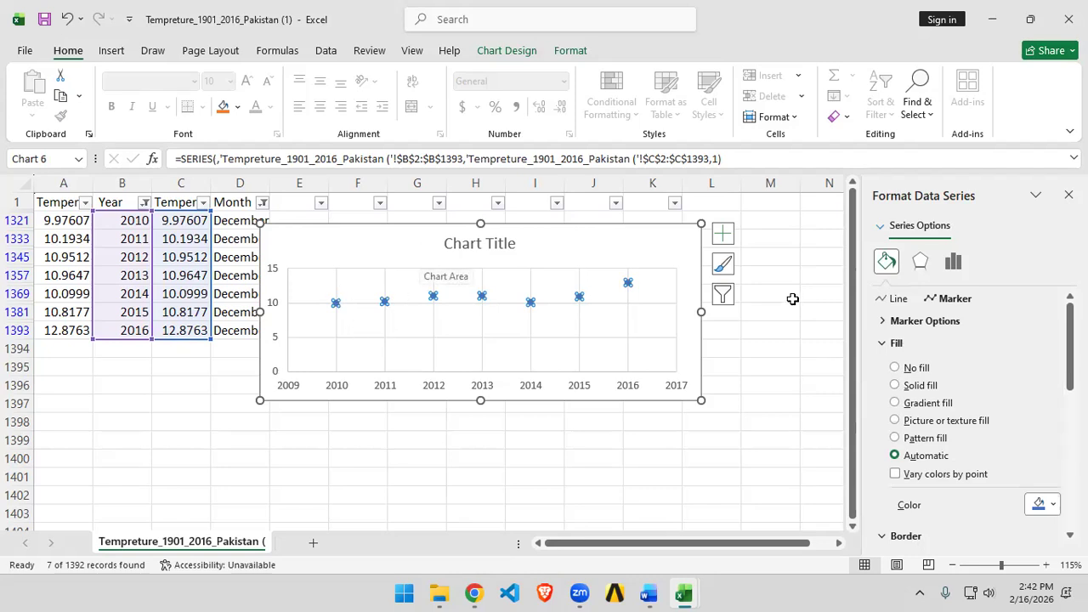
click(897, 298)
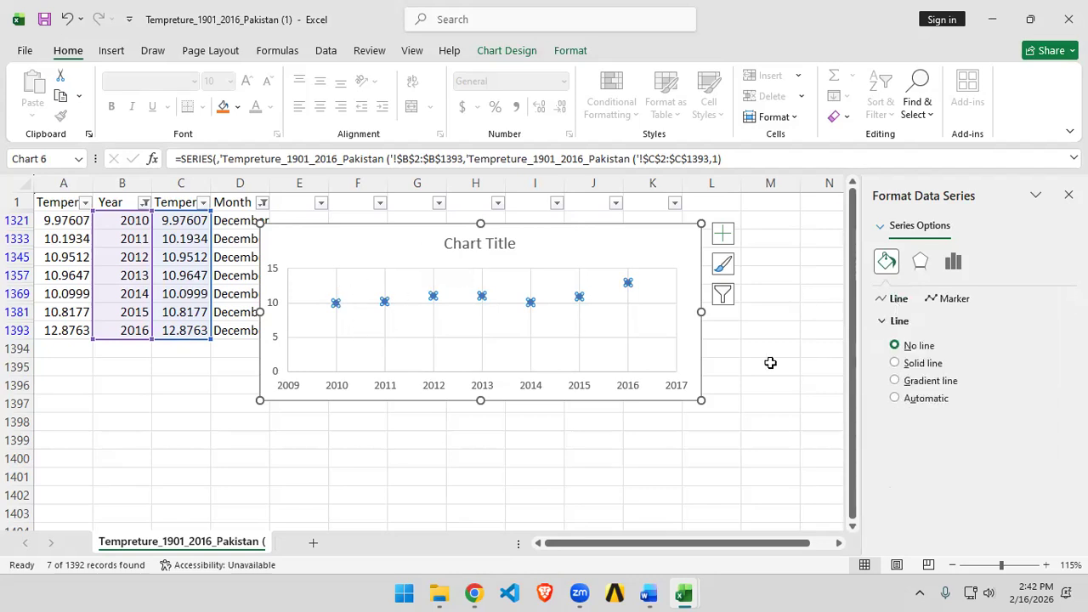
click(895, 363)
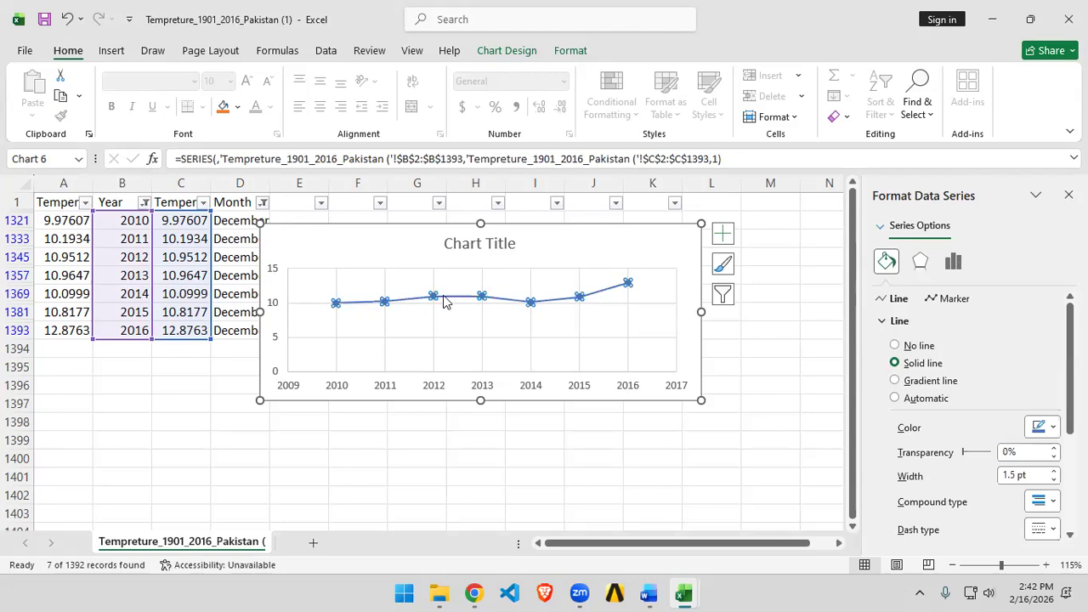
Step: Close the Pakistan temperature and ice cream sales workbooks, leaving the blank workbook open
click(677, 270)
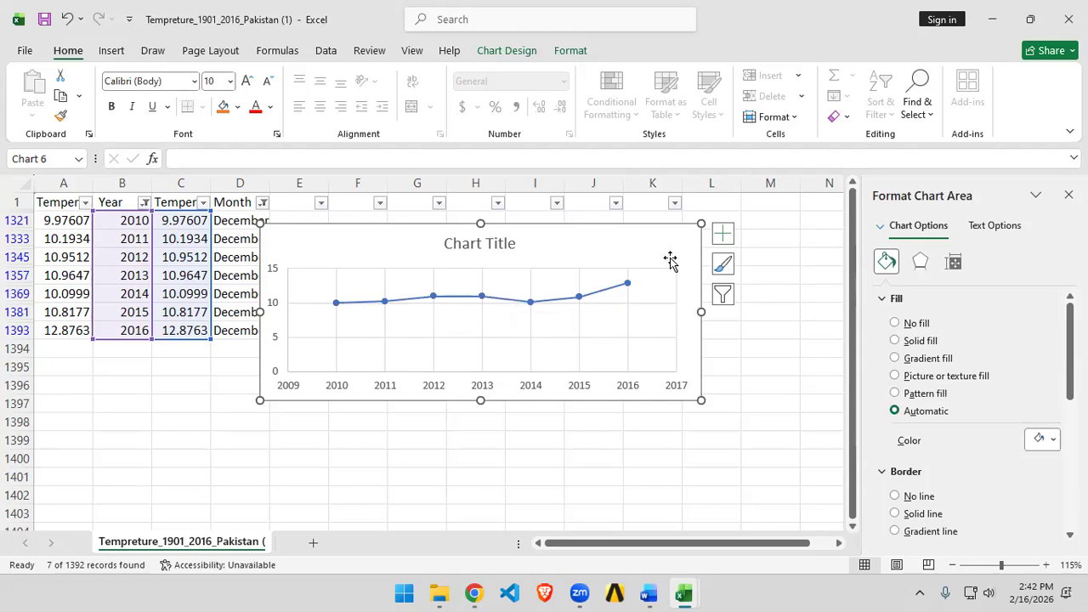
click(1069, 19)
click(566, 316)
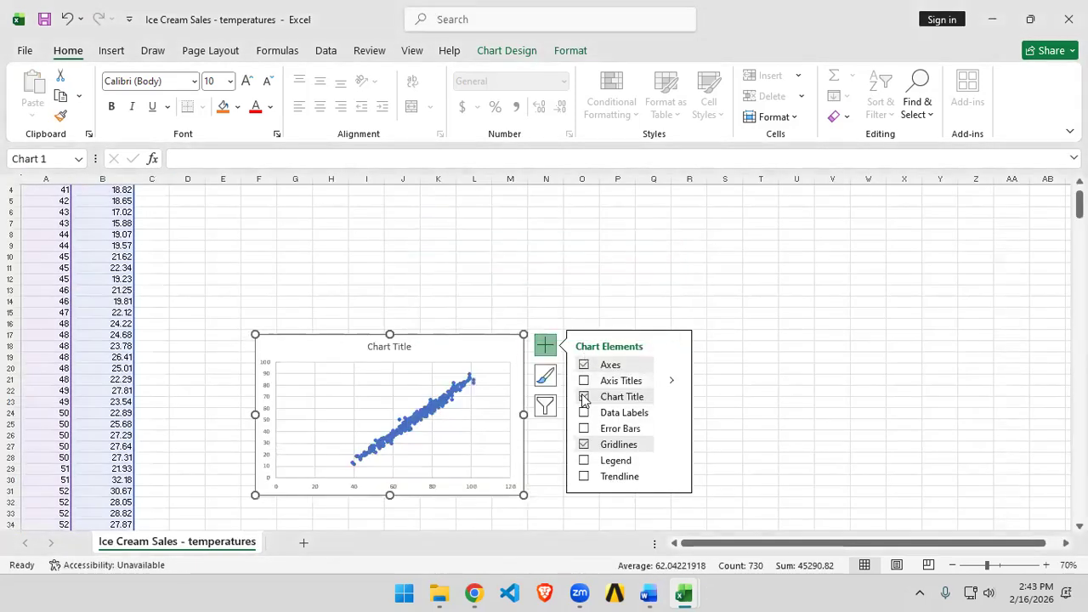
click(1068, 19)
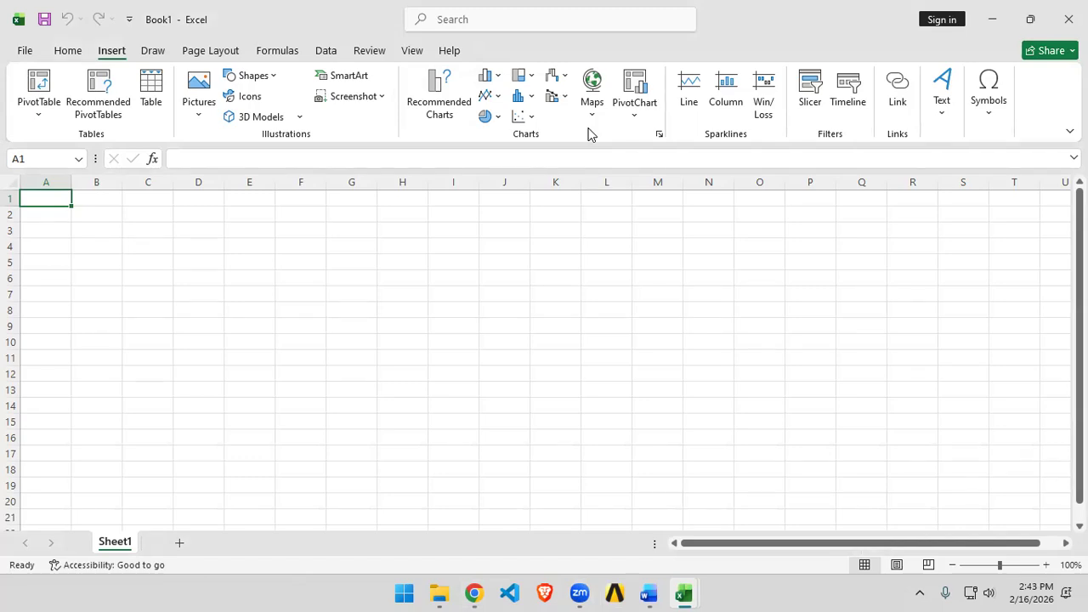
Step: Switch to the browser and review the Kaggle Temperature change dataset's description and columns, then return to Excel
key(alt+Tab)
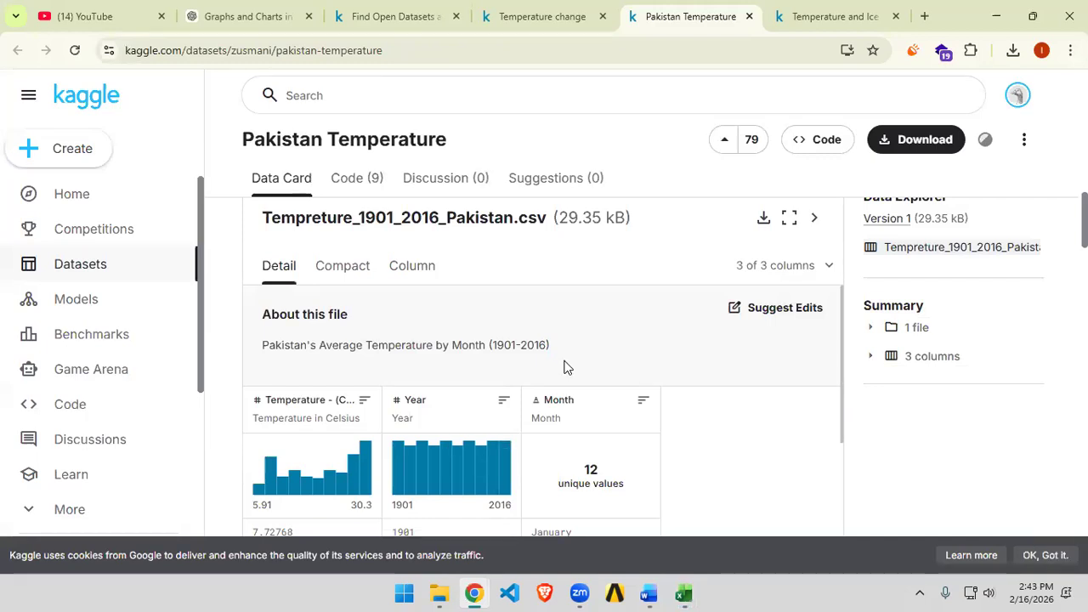
scroll(692, 357, down, 1)
scroll(729, 371, up, 1)
click(541, 16)
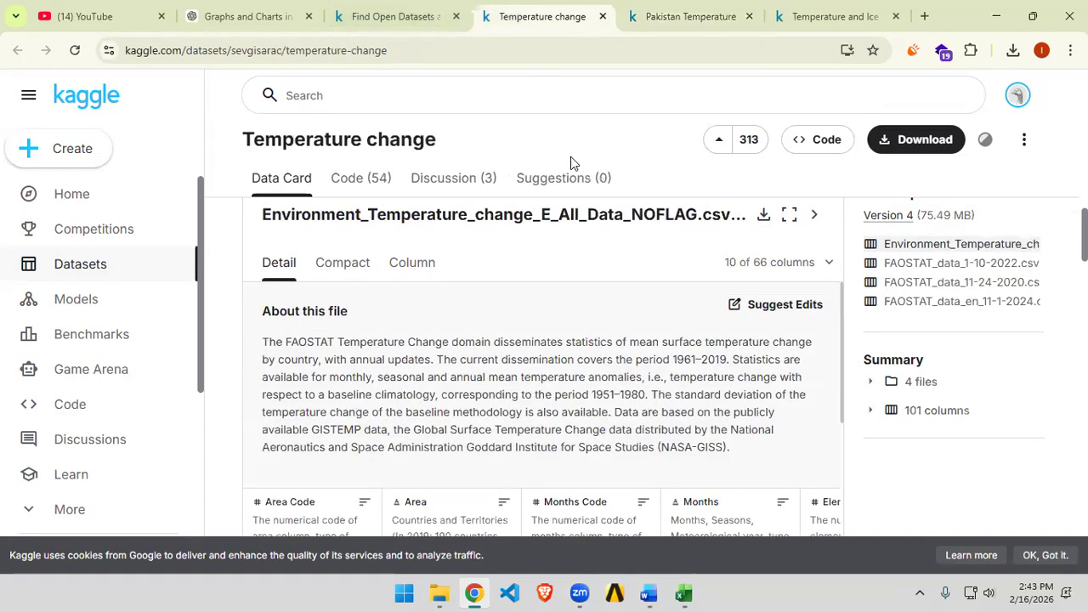
scroll(621, 419, up, 4)
scroll(621, 419, up, 5)
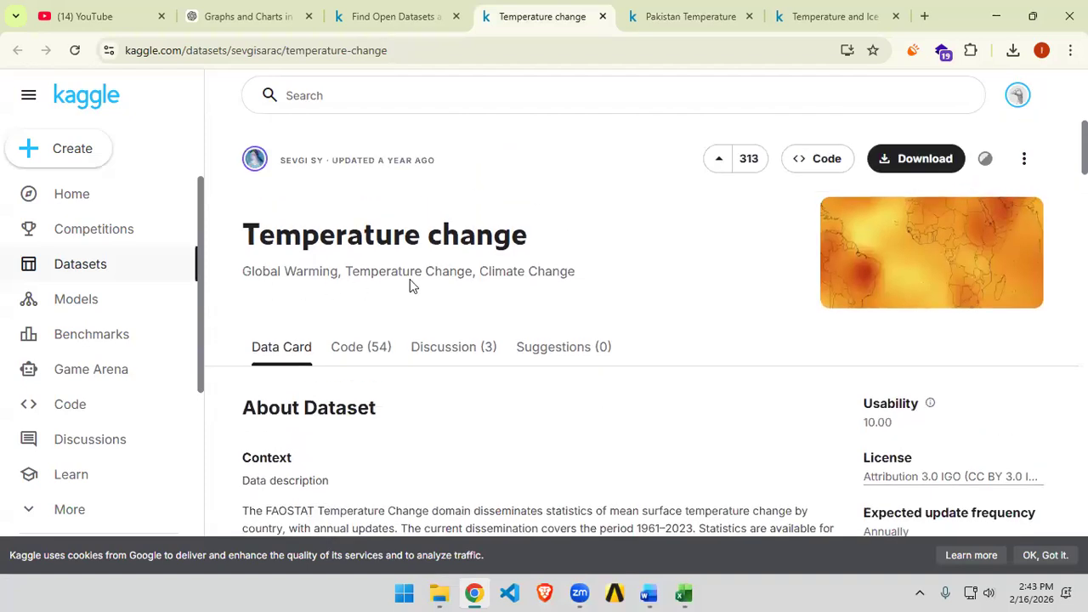
scroll(622, 292, down, 5)
scroll(622, 293, down, 3)
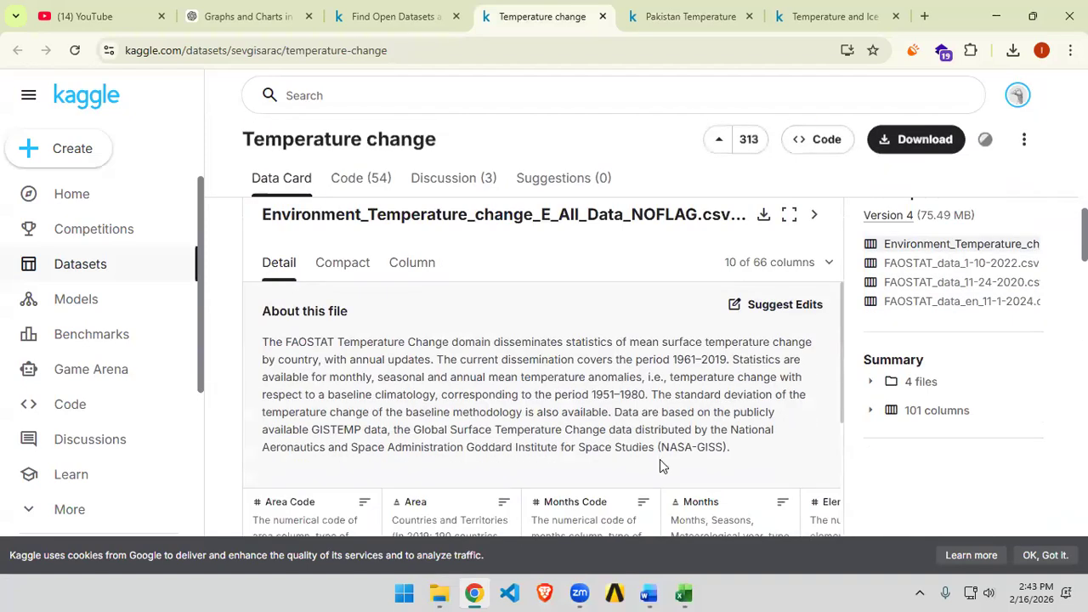
scroll(660, 459, down, 4)
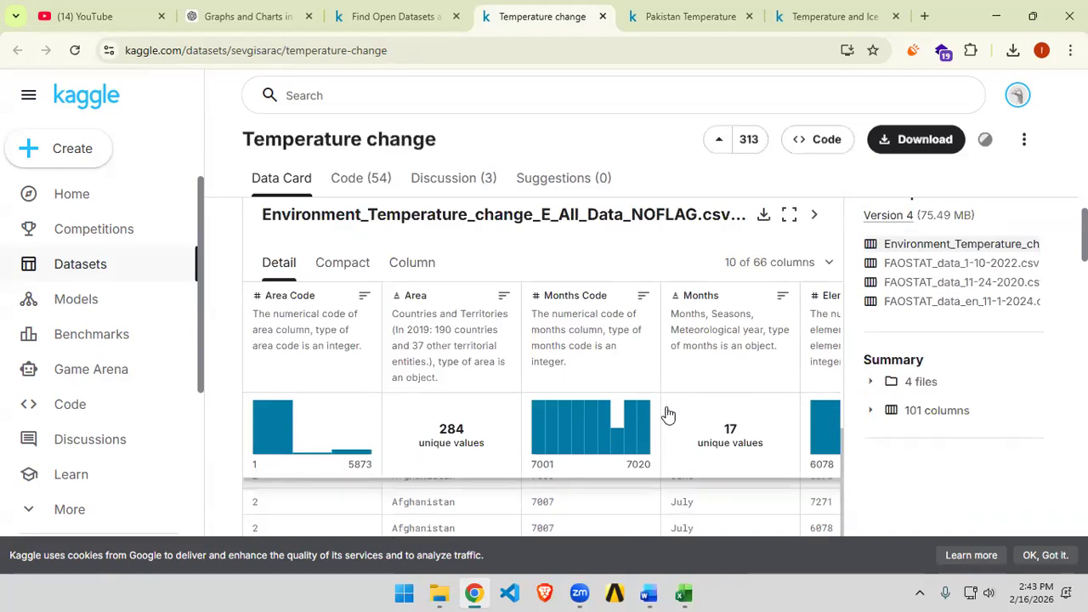
scroll(708, 493, up, 5)
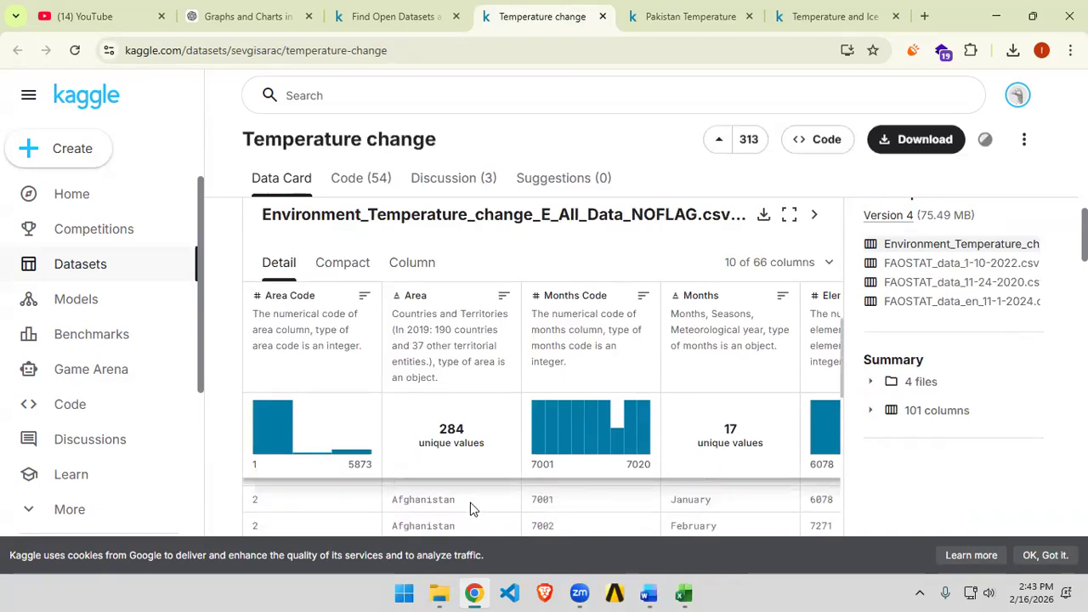
scroll(479, 505, up, 5)
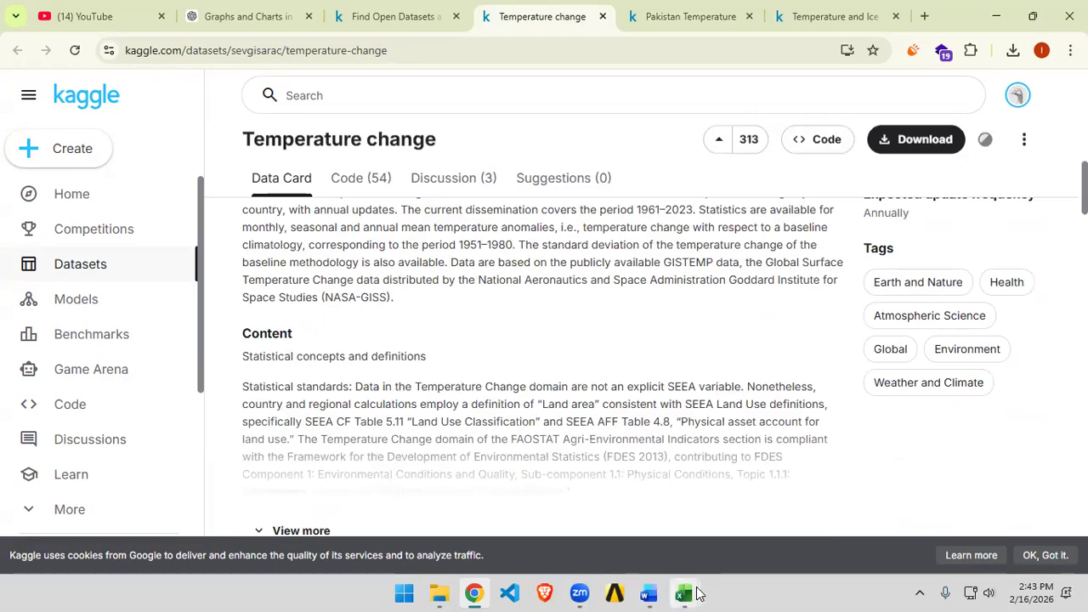
mouse_move(693, 593)
click(733, 539)
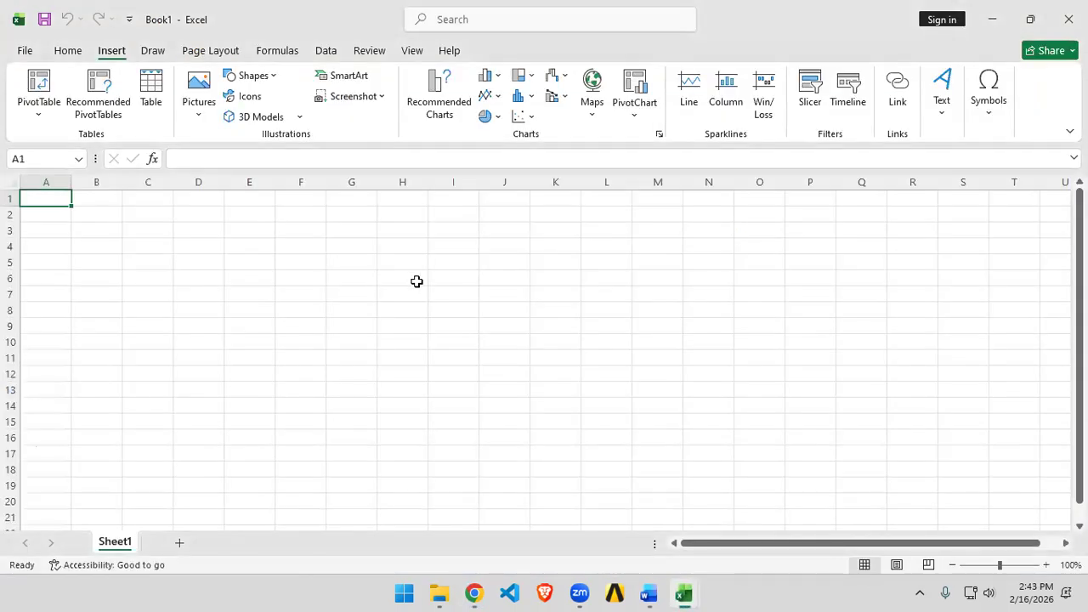
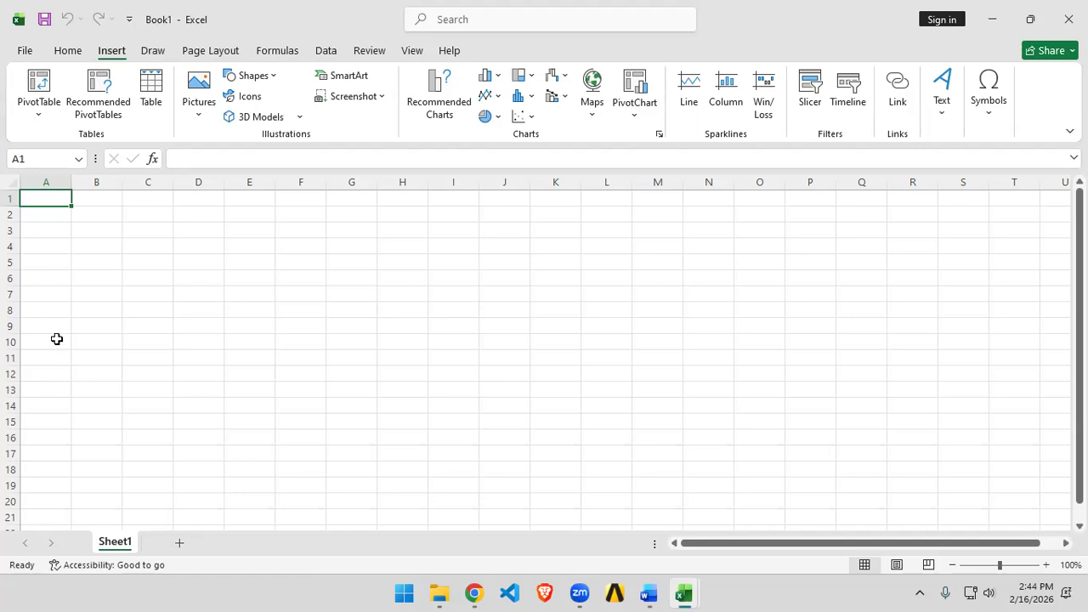
Step: Enter 1 in A1 and 2 in B1, and add the formula =B1+A1 in C1
text(1)
key(Tab)
text(2)
key(Tab)
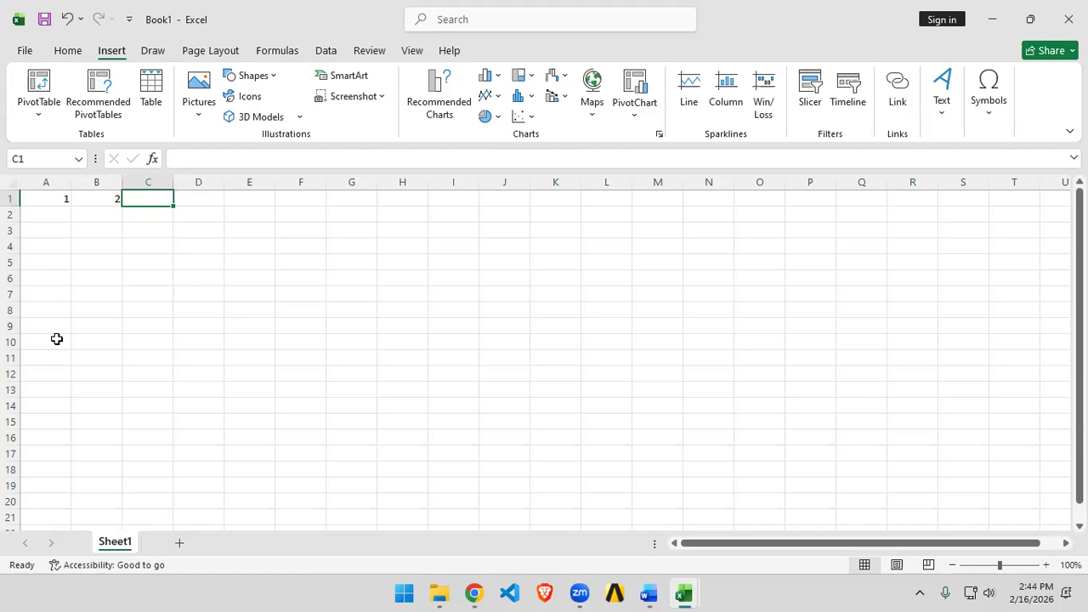
text(=)
click(85, 198)
text(+)
click(46, 198)
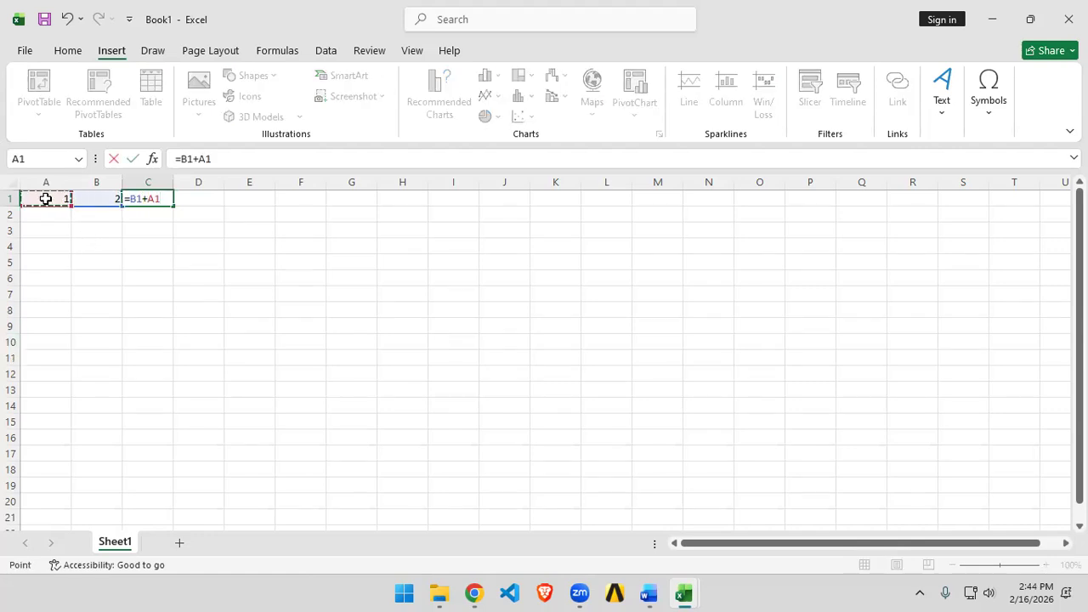
key(Return)
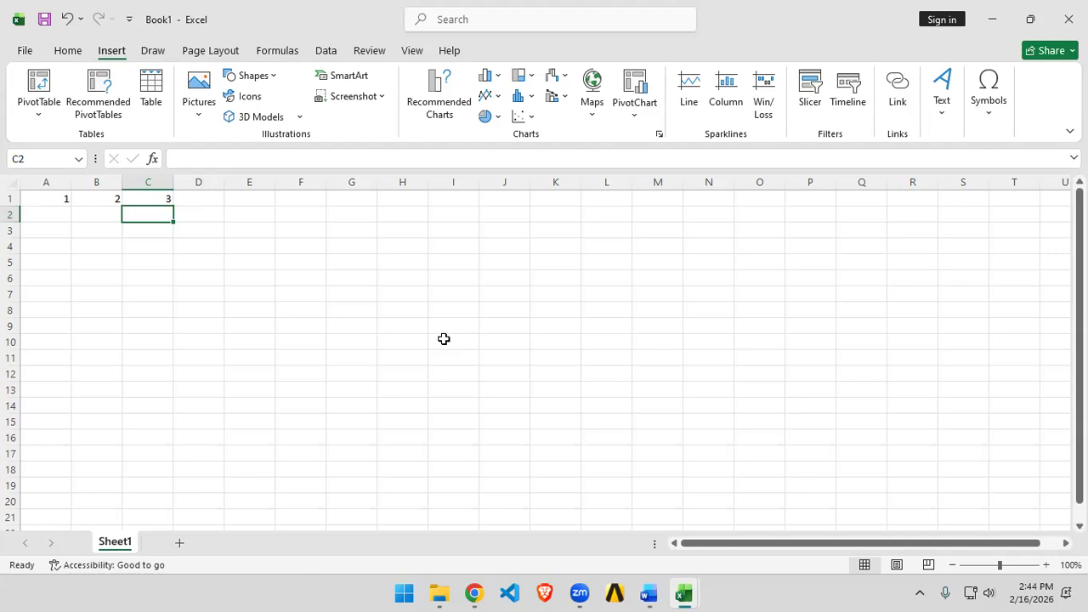
Step: Enter 5 in D1 and the formula =C1-D1 in E1
click(218, 199)
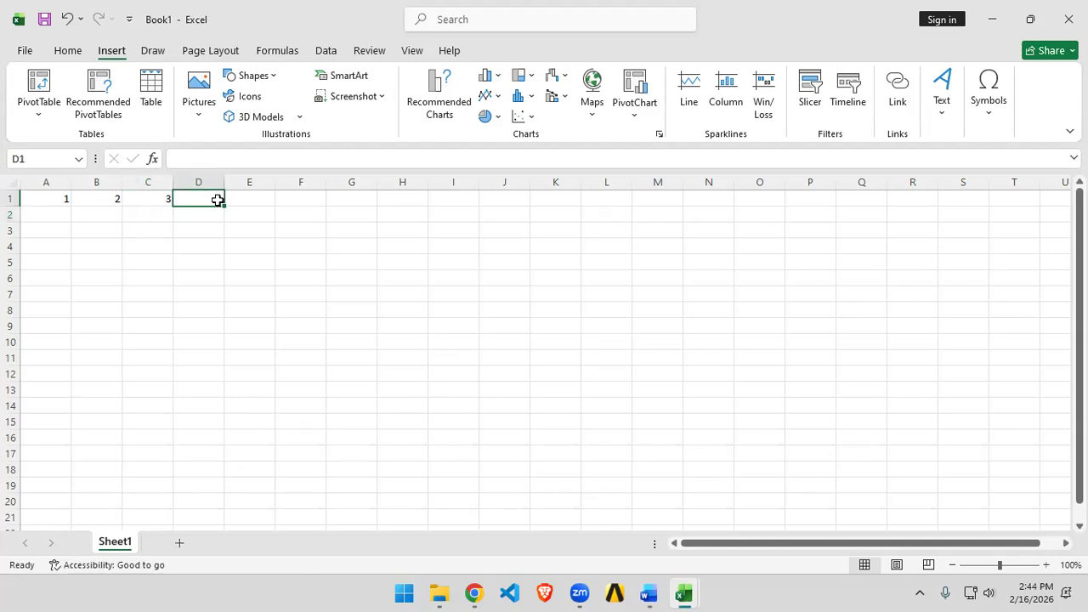
text(5)
key(Tab)
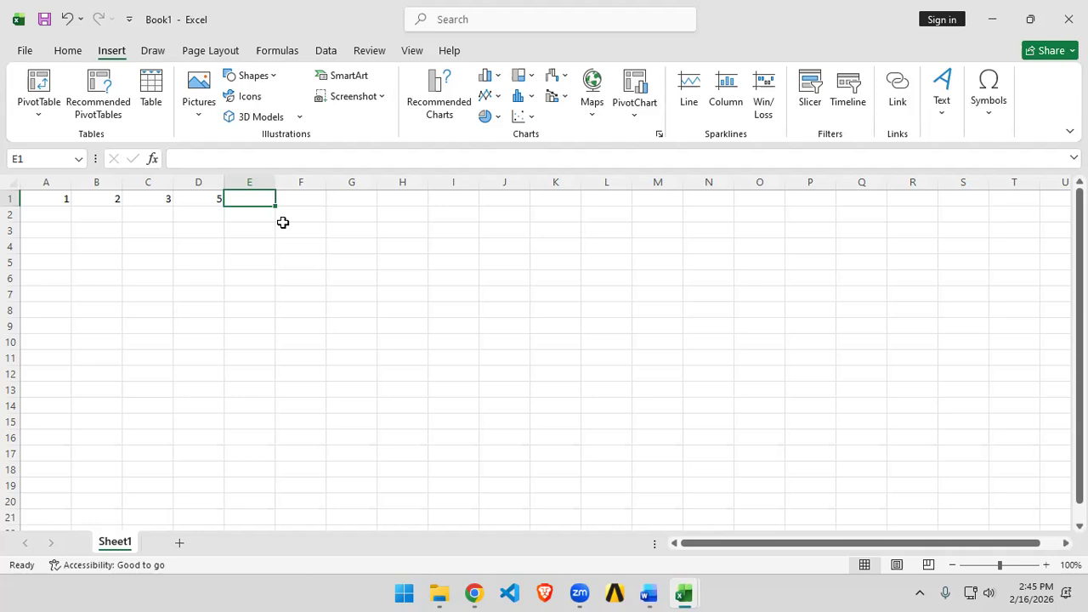
text(=)
click(140, 202)
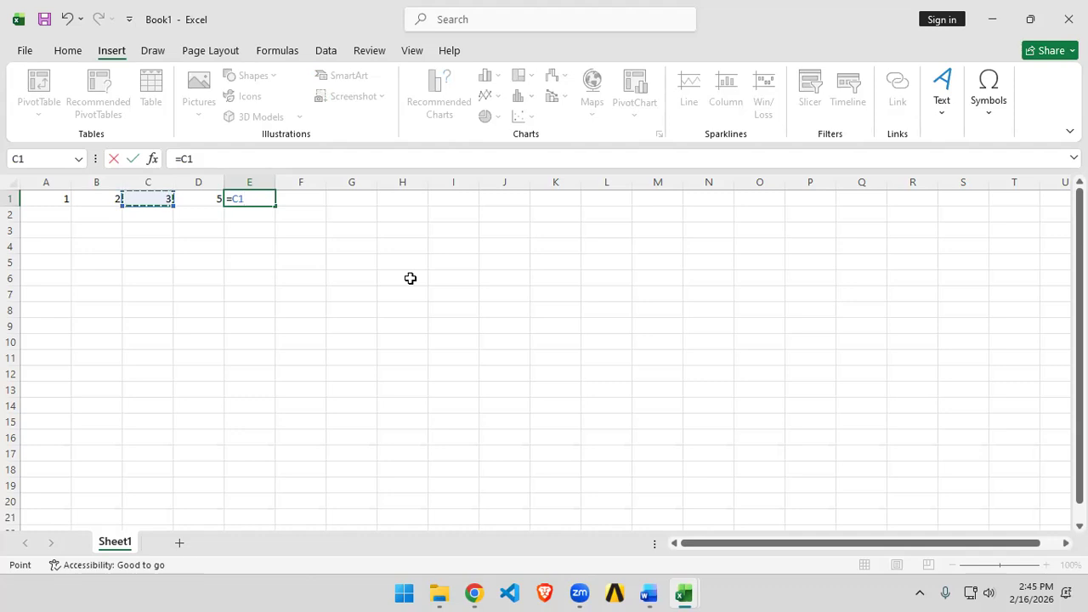
text(-)
click(214, 198)
key(Return)
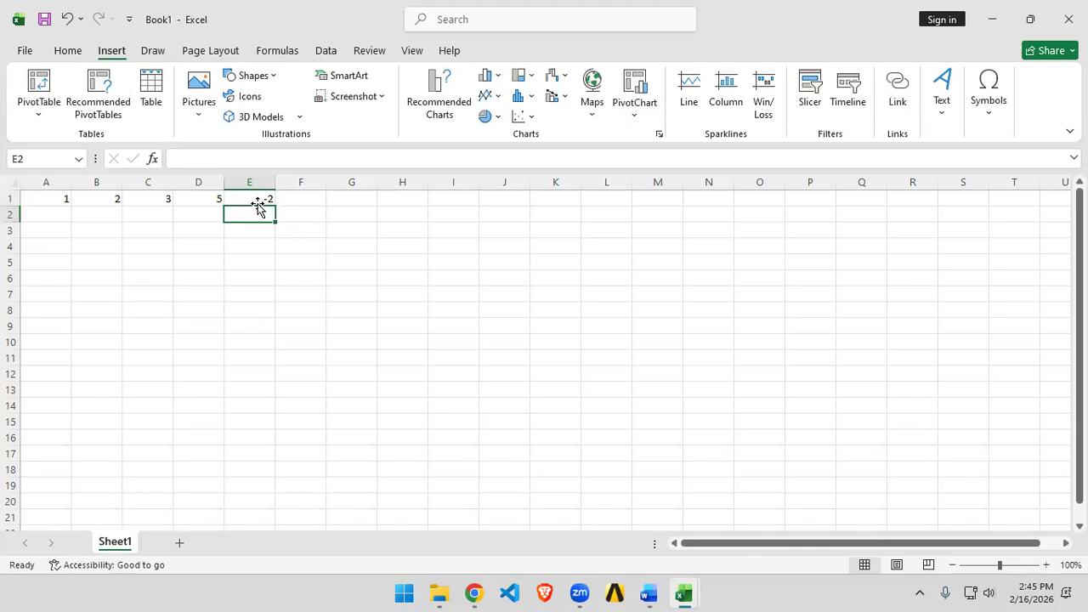
Step: Change D1 to 4.5 and then to 4.0
click(184, 199)
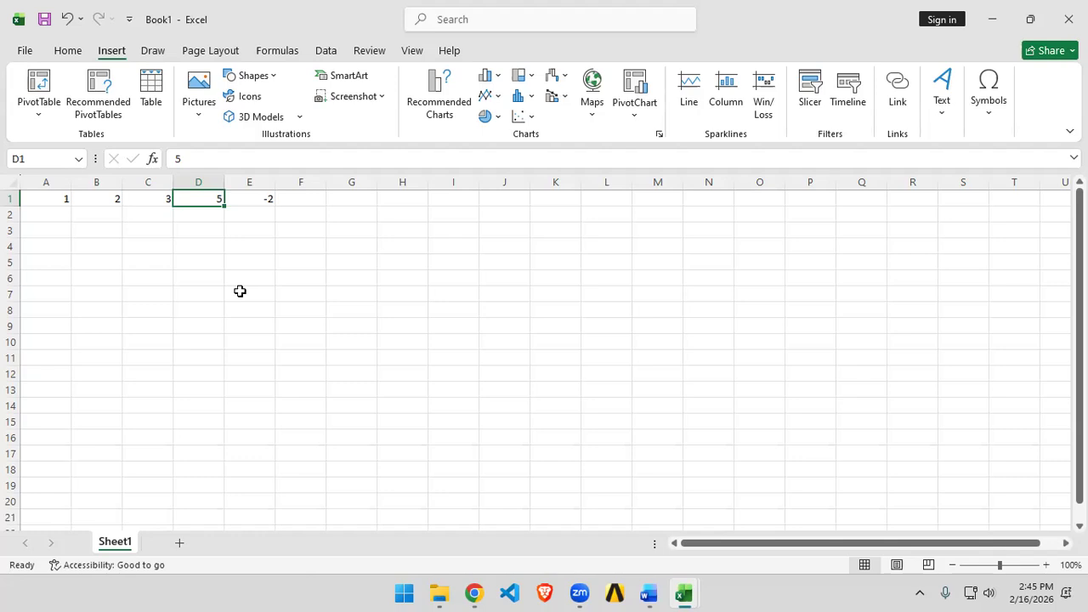
text(4.5)
key(Return)
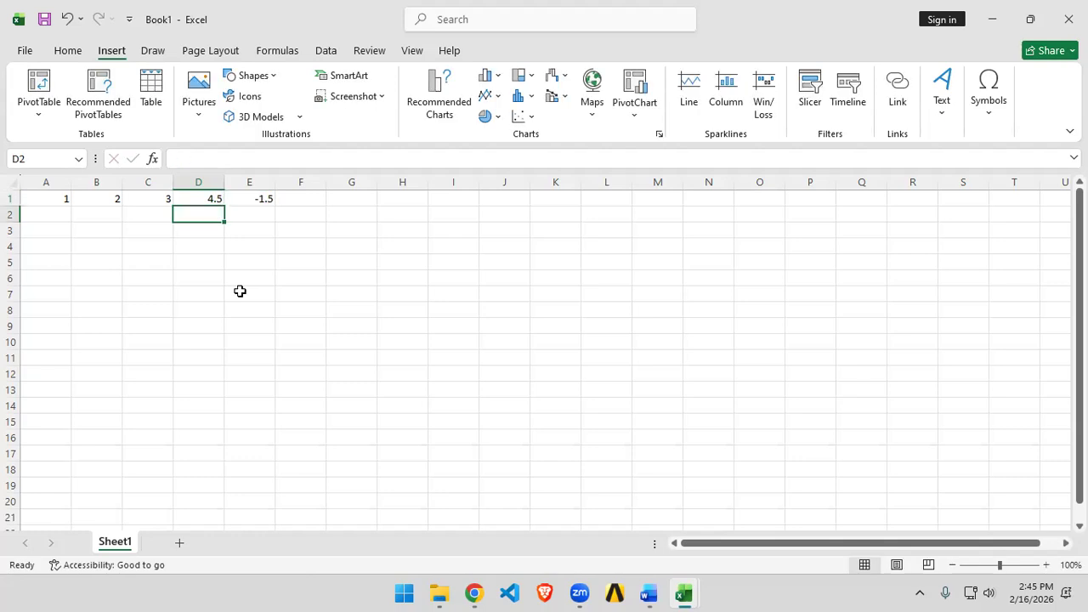
key(Up)
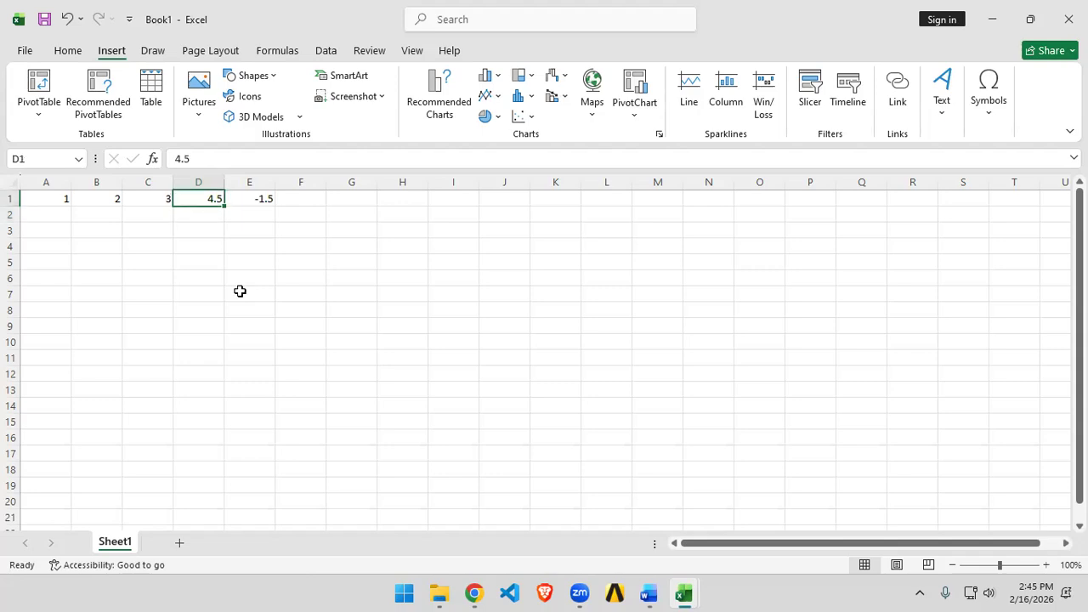
text(.0)
key(Return)
Step: Enter 3.9 in D2 and 3 in D3, and set D1 to 3.0
text(3.9)
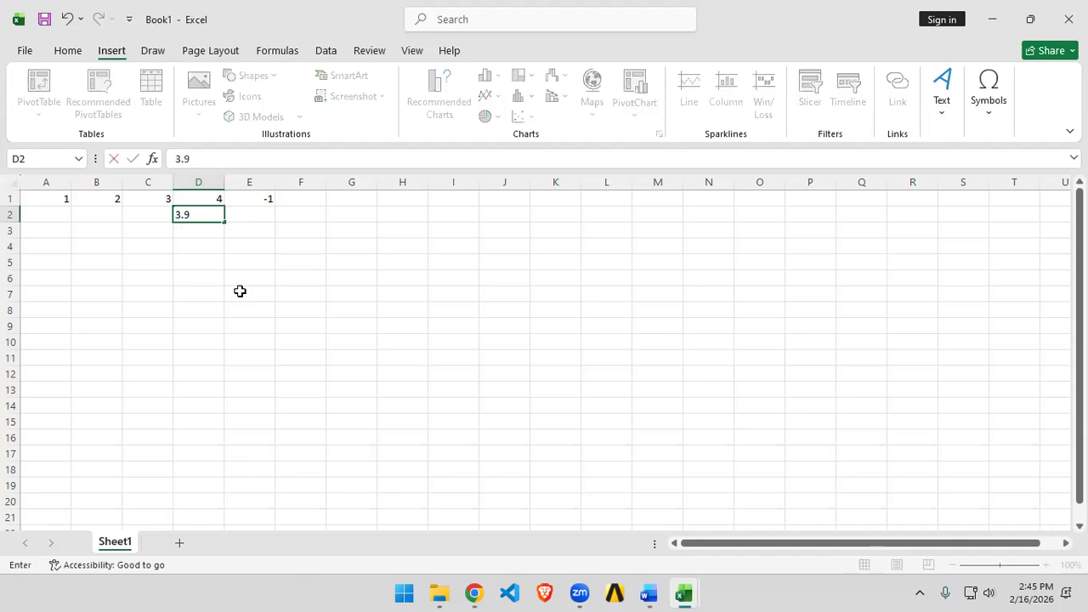
key(Return)
text(3)
key(Return)
key(Up)
key(Up)
key(Up)
text(3.0)
key(Return)
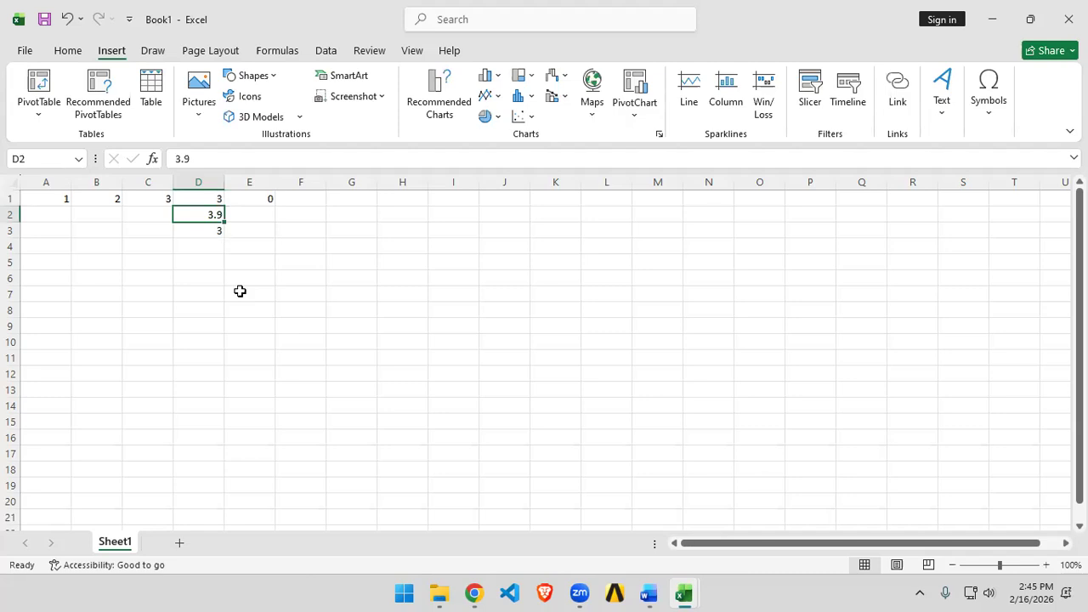
Step: Clear the test values in D2:D3 and E3
drag(216, 214, 217, 230)
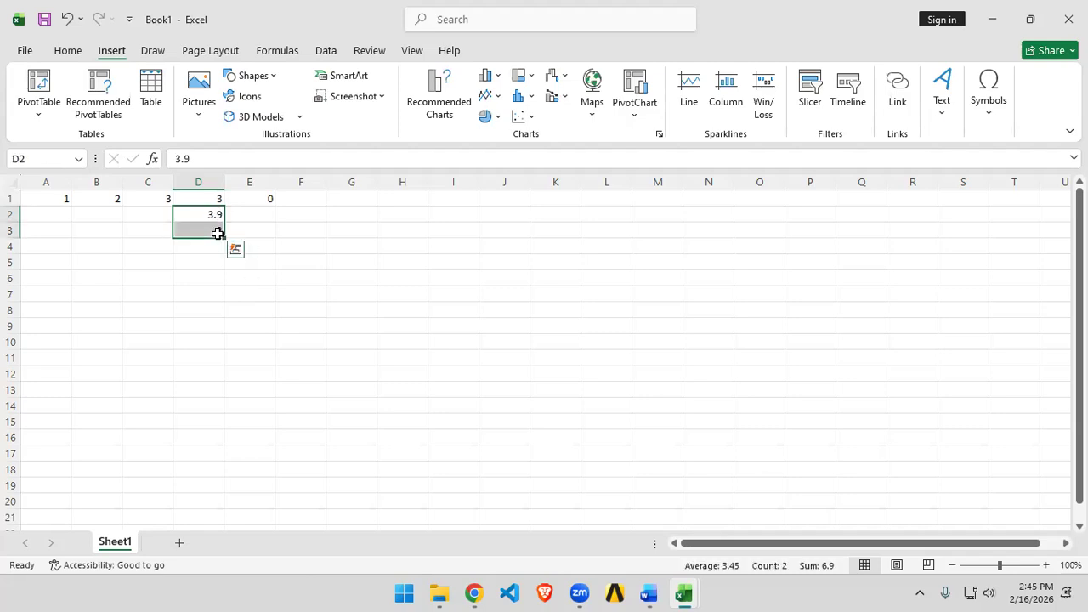
key(BackSpace)
click(274, 203)
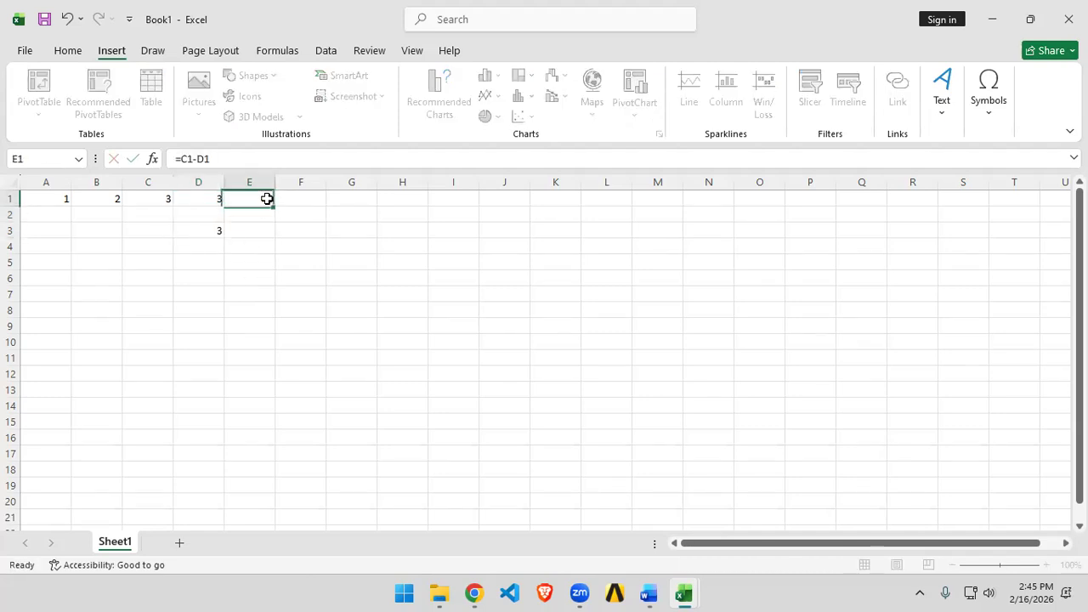
drag(218, 228, 242, 228)
key(Delete)
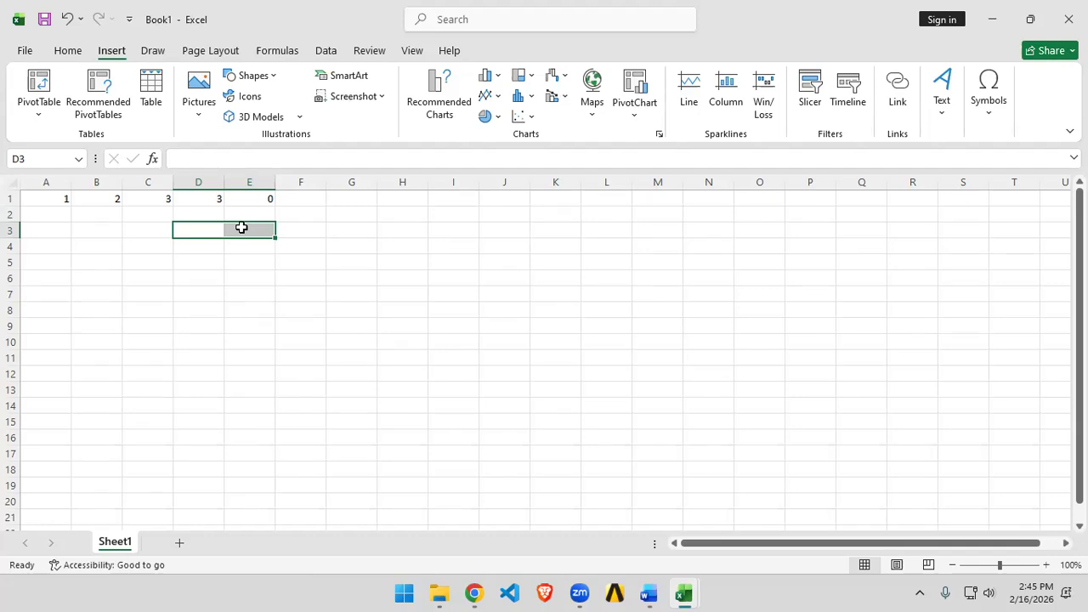
click(384, 265)
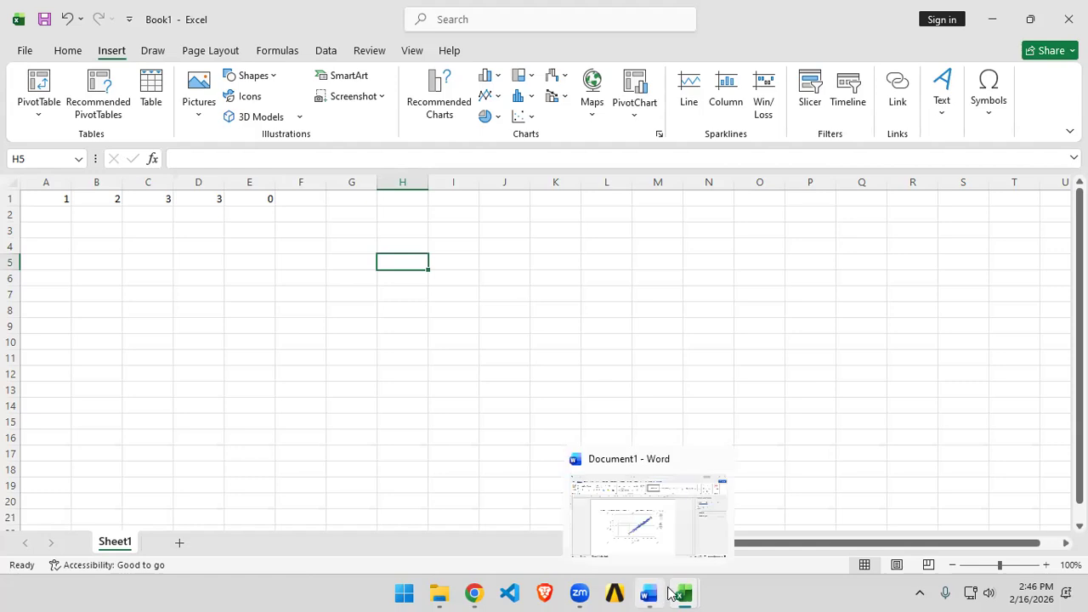
Step: Switch to the AirQualityUCI workbook and copy the CO(GT) values from C2 to C23
mouse_move(680, 594)
click(609, 544)
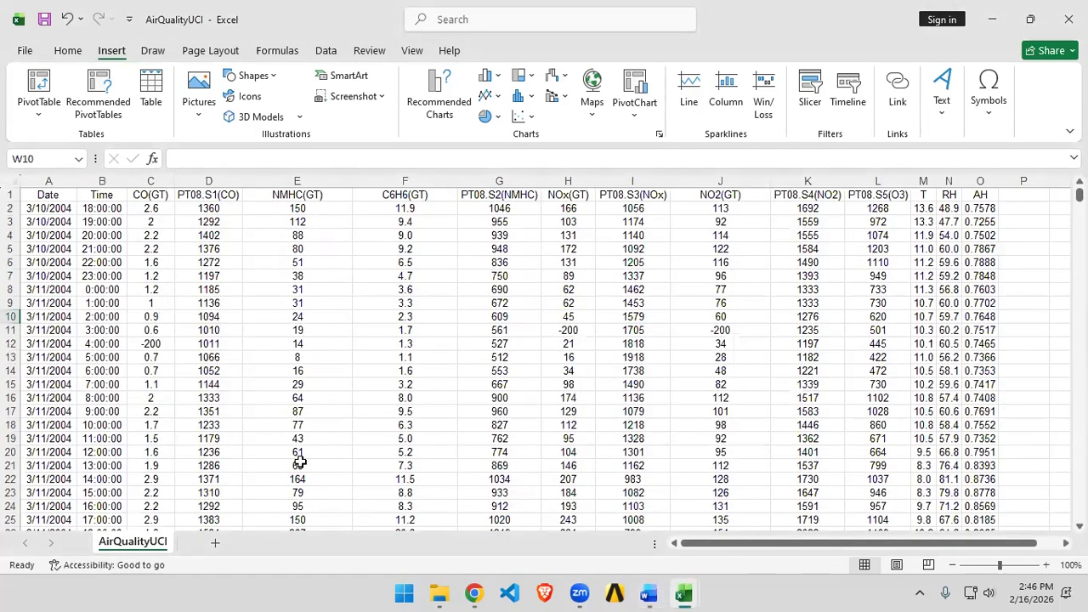
drag(151, 210, 158, 496)
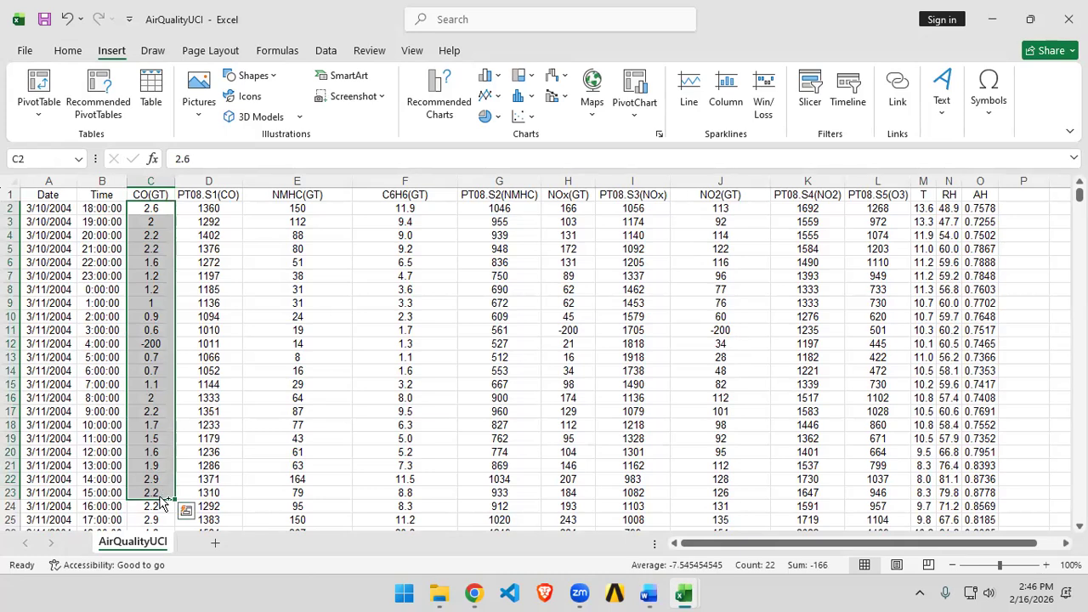
key(ctrl+c)
key(alt+Tab)
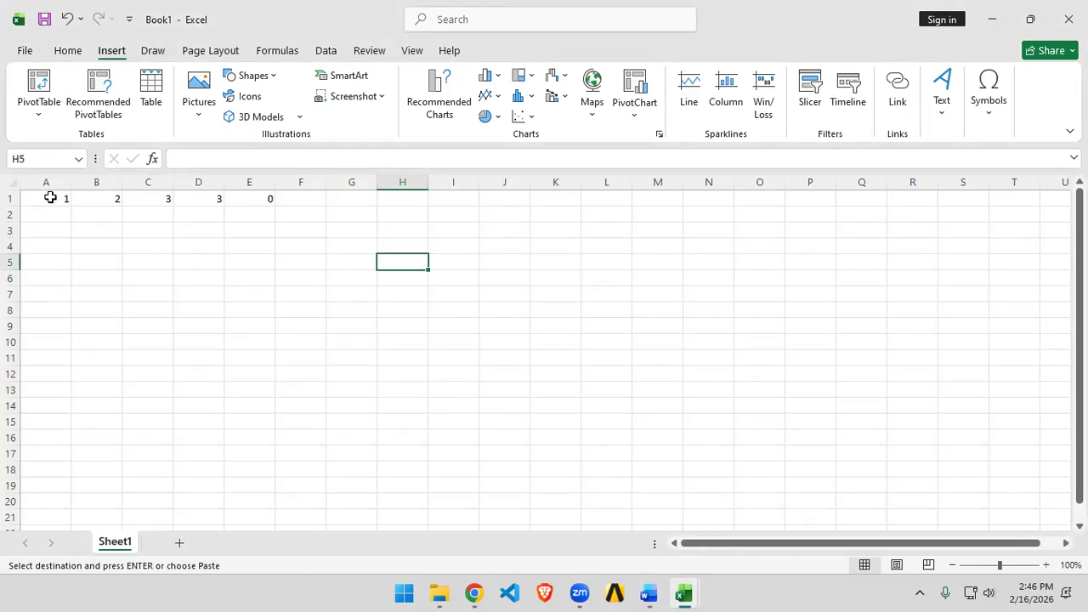
Step: Clear the test entries in rows 1 and 2 of Book1 and paste the copied CO(GT) values starting at A2
drag(51, 197, 433, 216)
key(Delete)
click(52, 214)
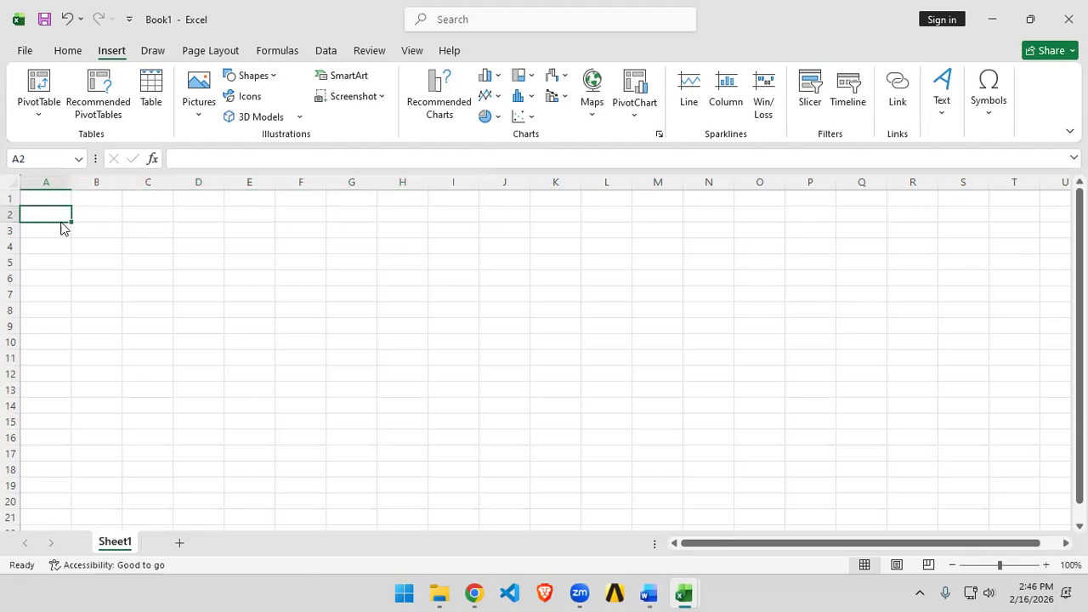
key(alt+Tab)
key(ctrl+c)
key(alt+Tab)
key(ctrl+v)
Step: Label column A as TC Exp
click(57, 200)
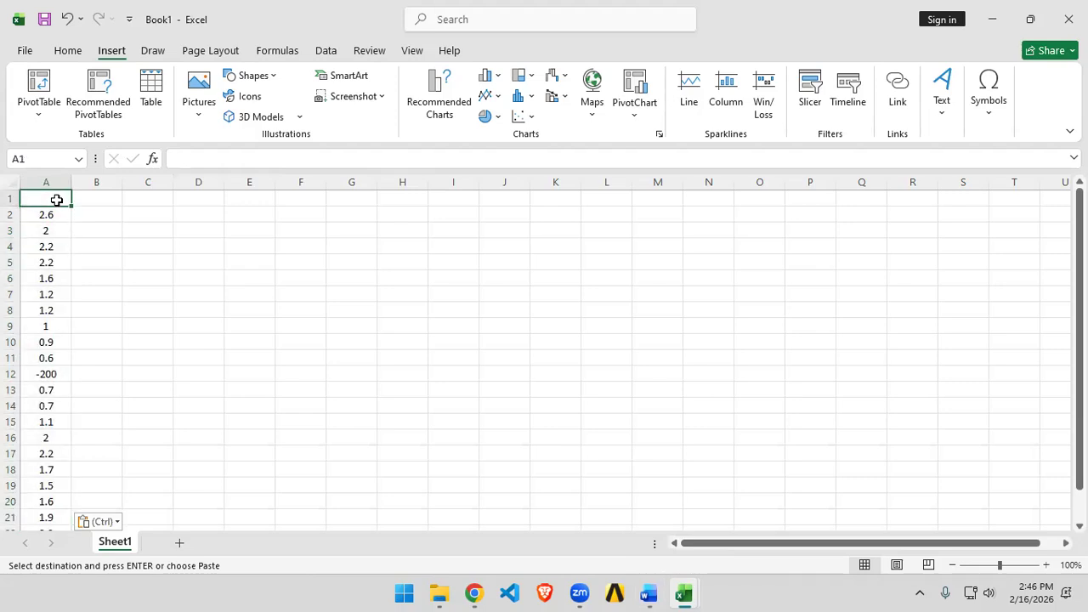
text(TC Exp)
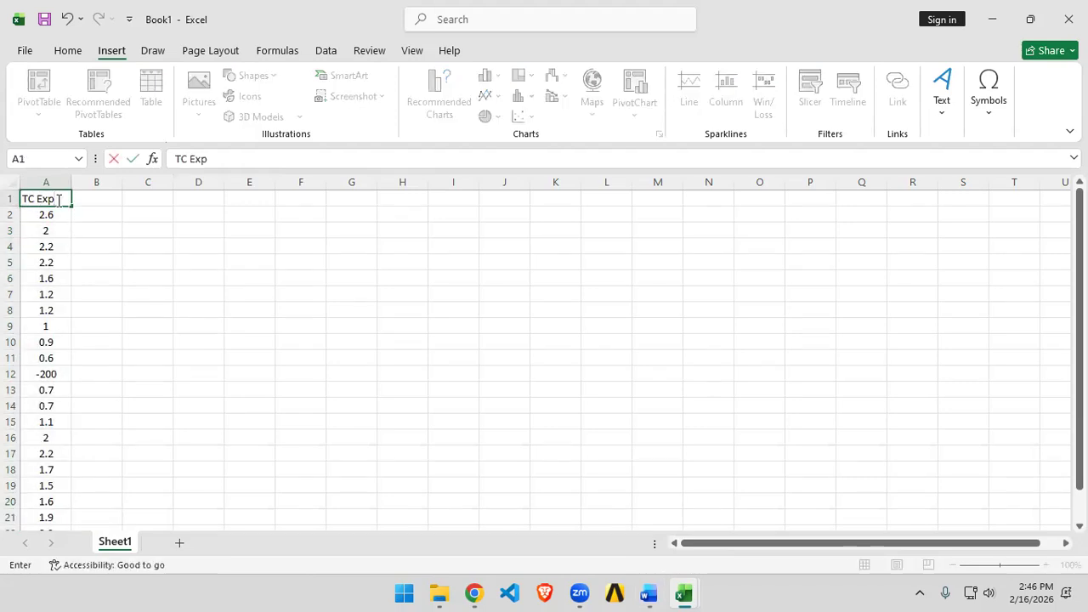
key(Tab)
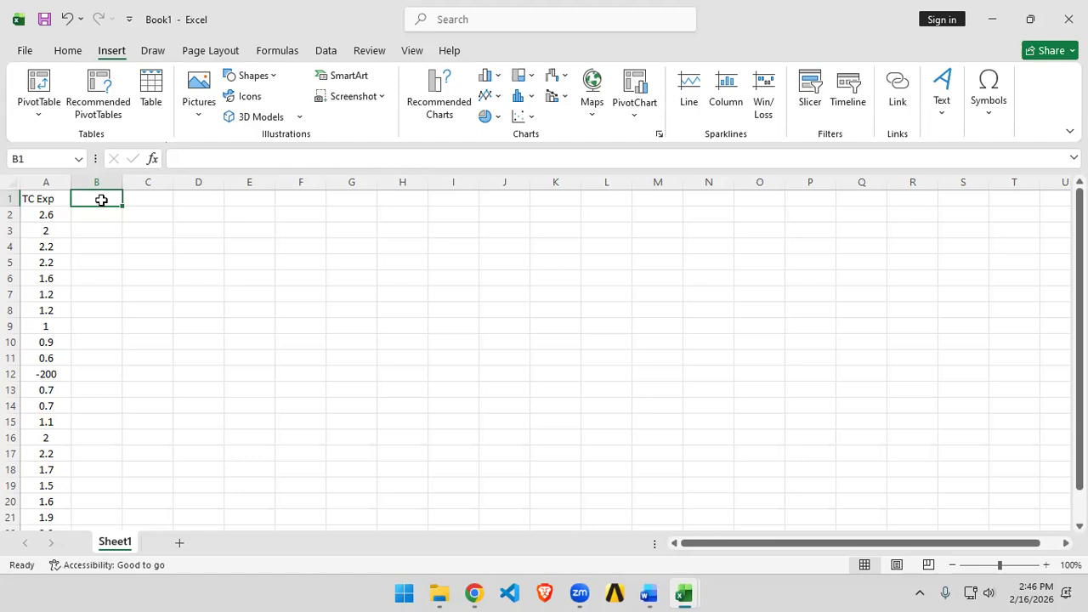
Step: Label column B as TC Num and enter 2.4, 1.9 and 2.0 in B2:B4
text(TC)
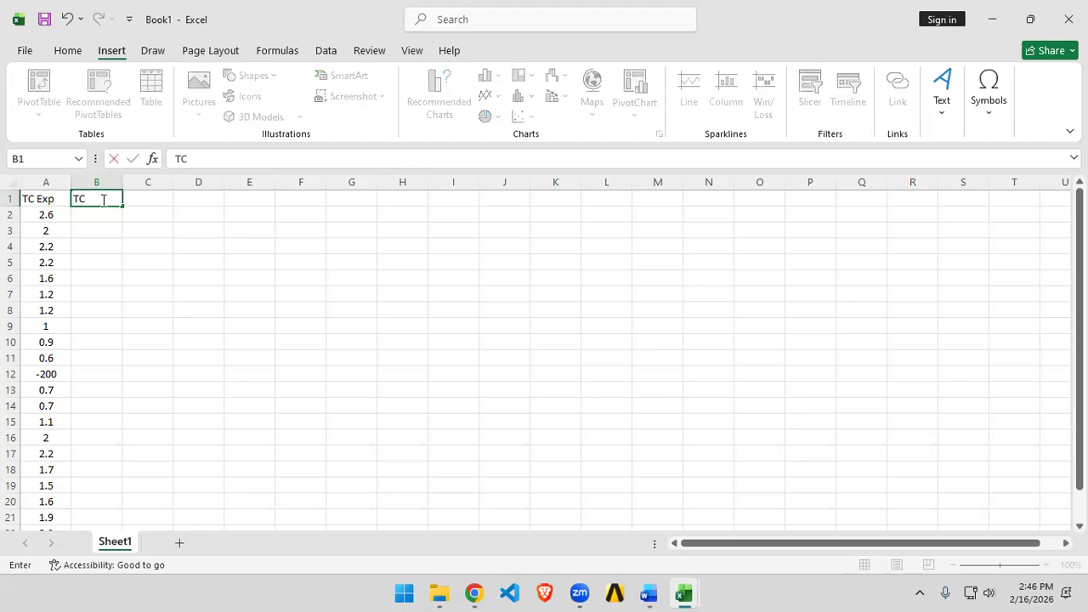
text( Num)
key(Return)
text(2.4)
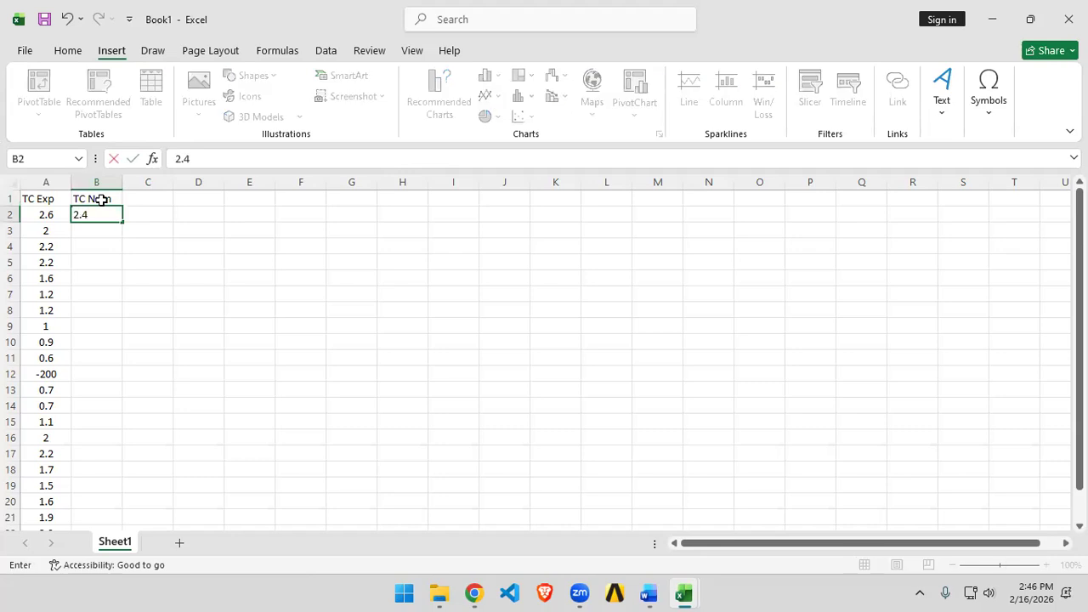
key(Return)
text(1.9+)
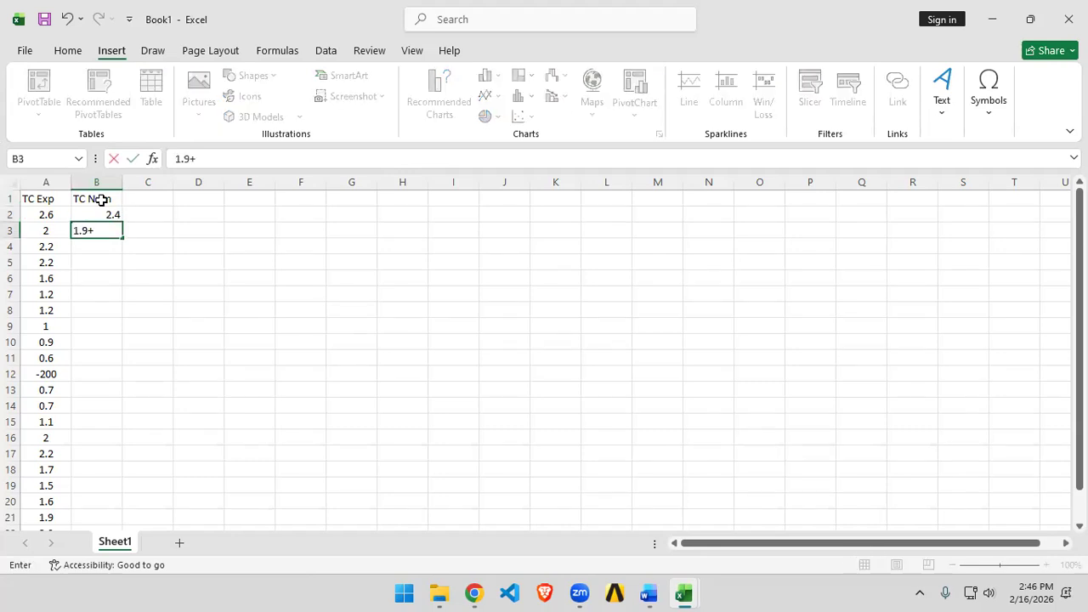
key(Return)
text(2.4)
key(BackSpace)
key(BackSpace)
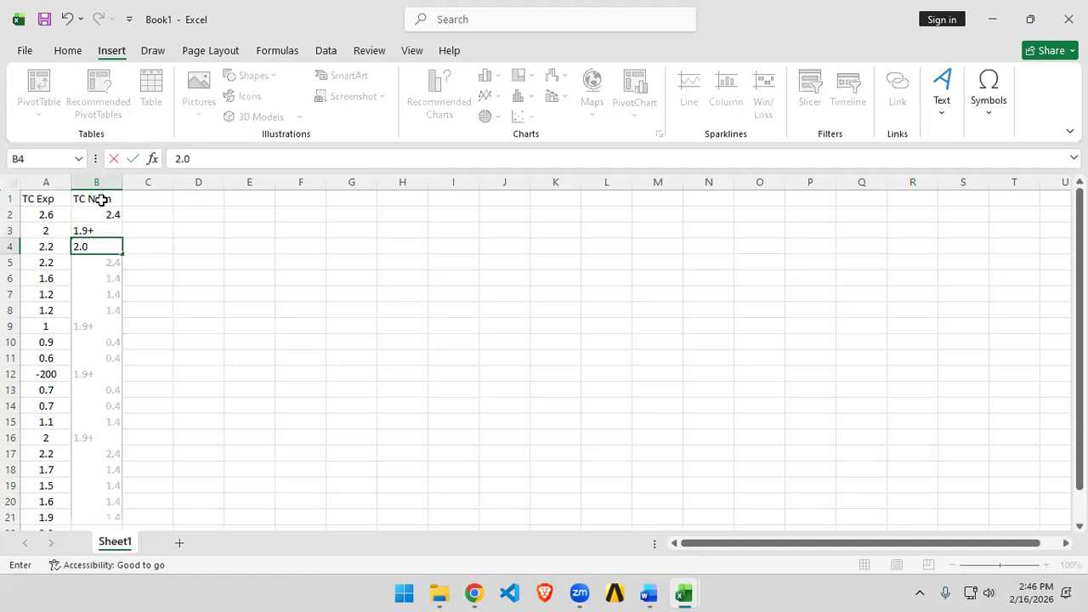
key(Up)
text(1.9)
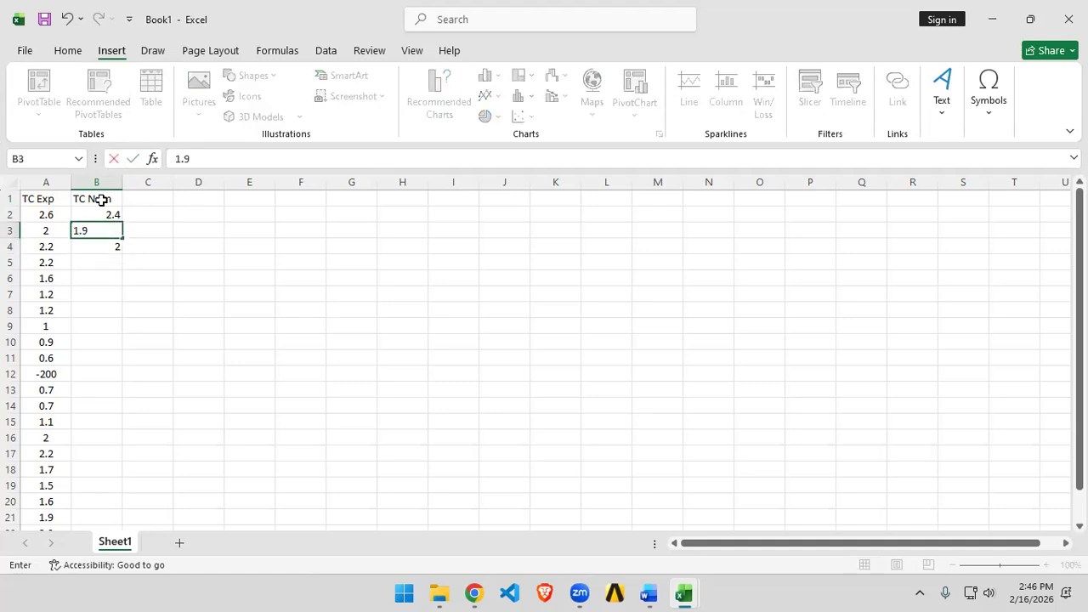
Step: Enter 2, 1.5, 1, 1.2 and 1 in B5:B9
key(Return)
key(Return)
text(2)
key(Return)
text(1.5)
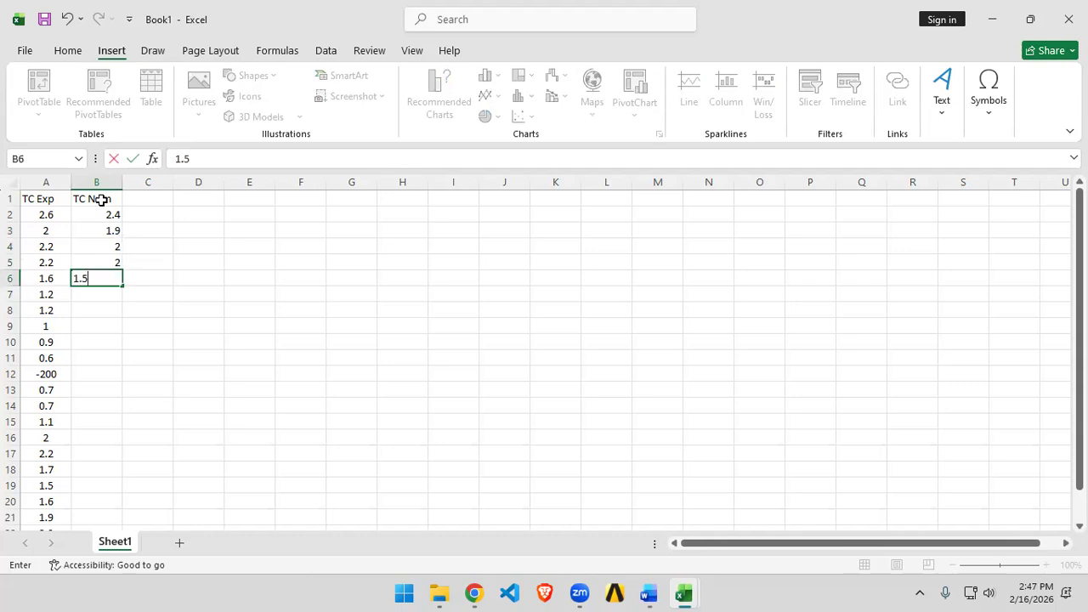
key(Return)
text(1.)
key(Return)
text(1.)
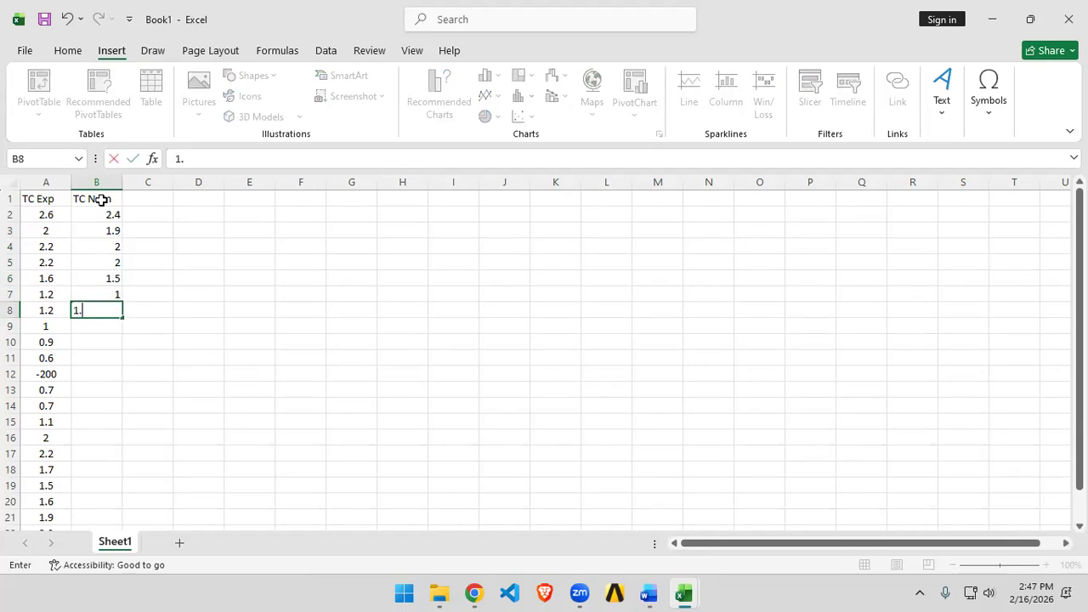
text(2)
key(Return)
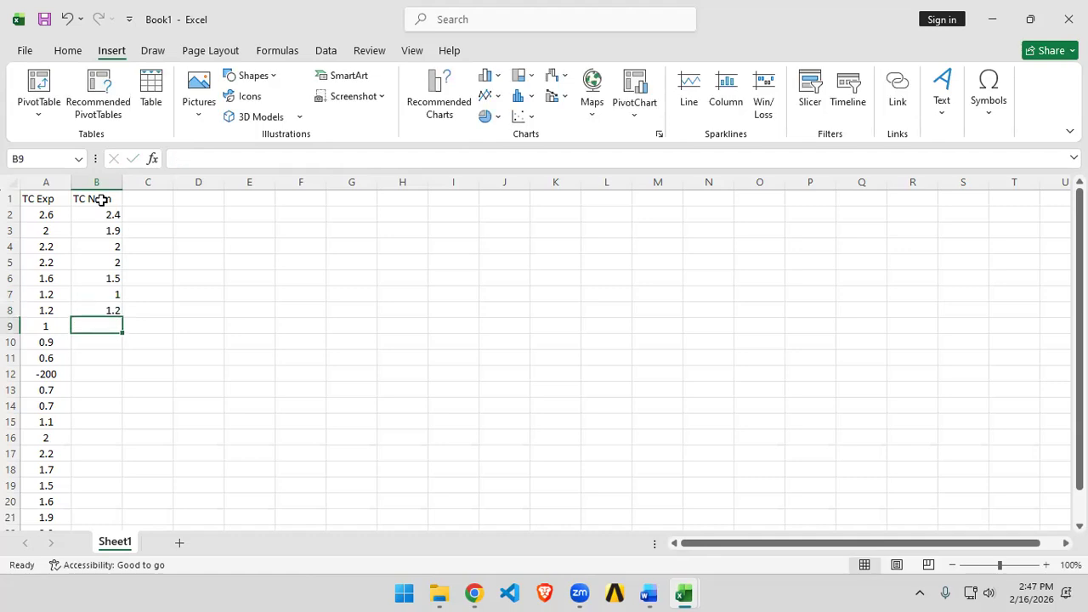
text(1)
key(Return)
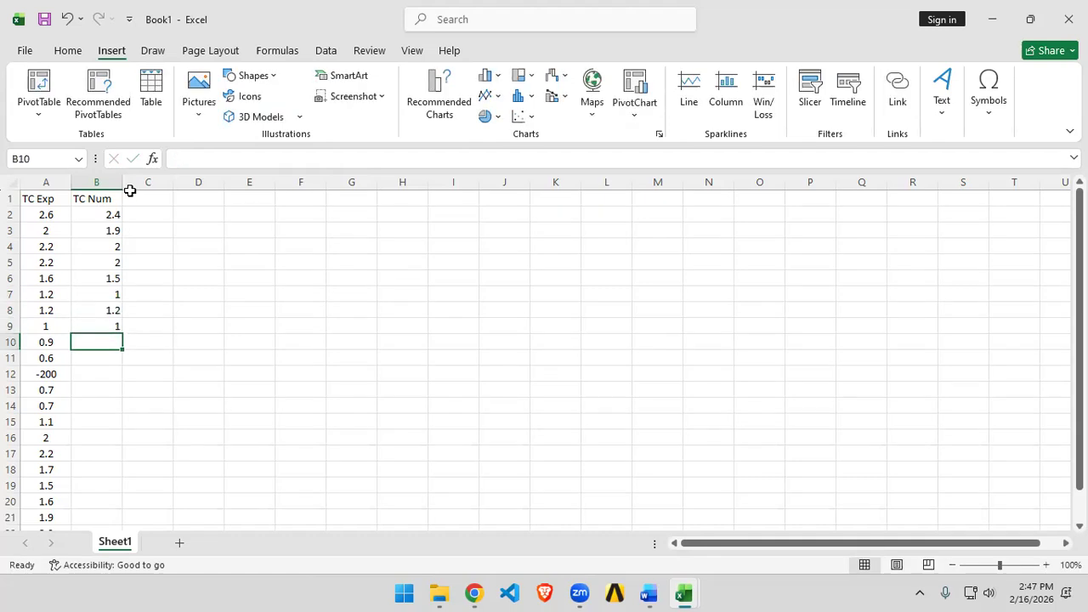
Step: Delete the remaining pasted values below row 9 in columns A and B
drag(50, 342, 73, 539)
key(Delete)
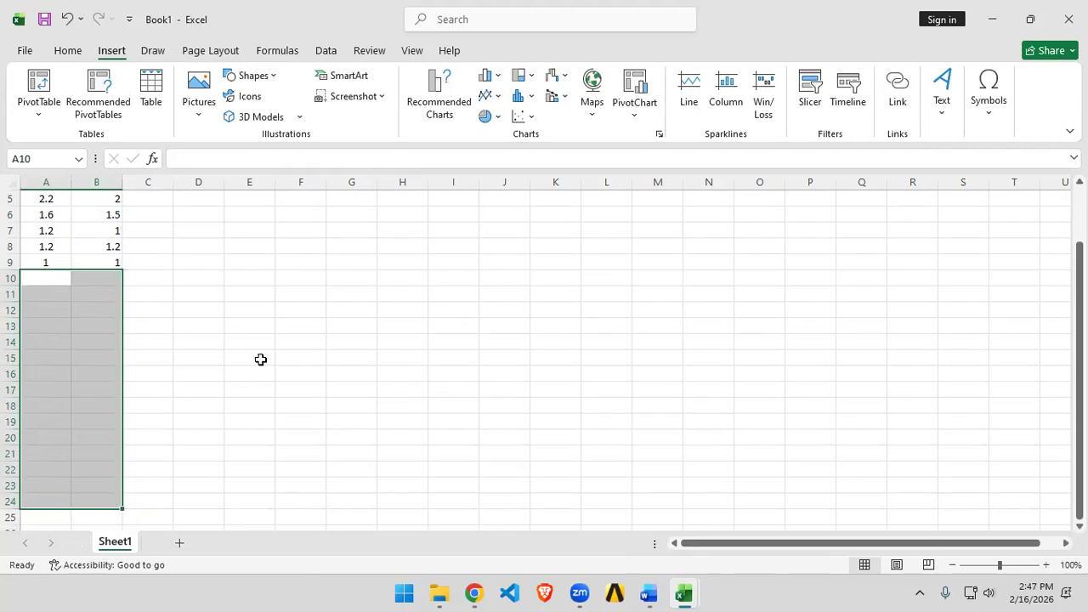
scroll(264, 361, up, 2)
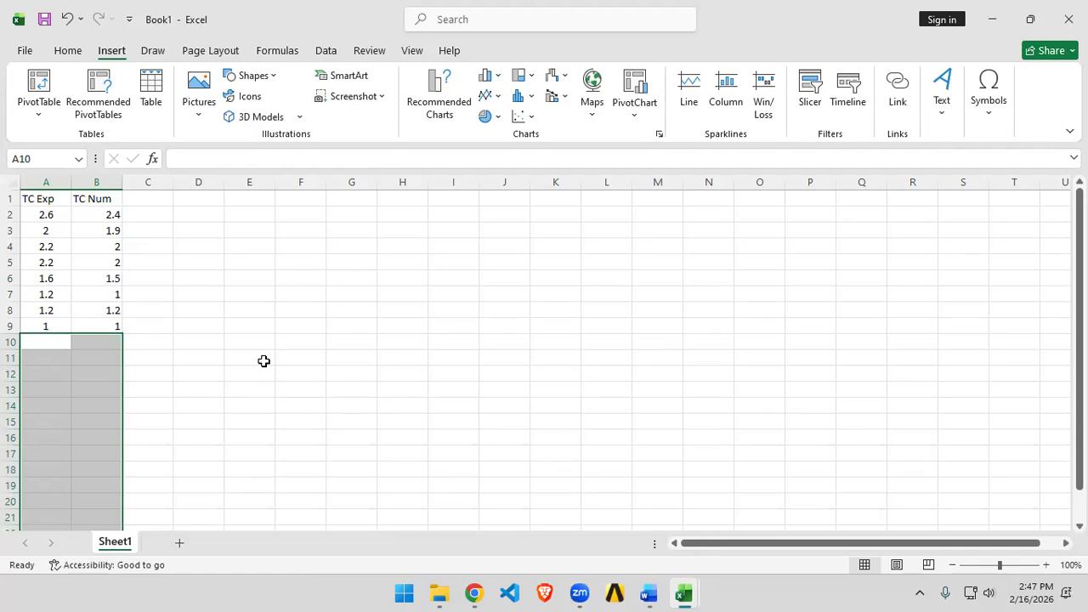
click(264, 361)
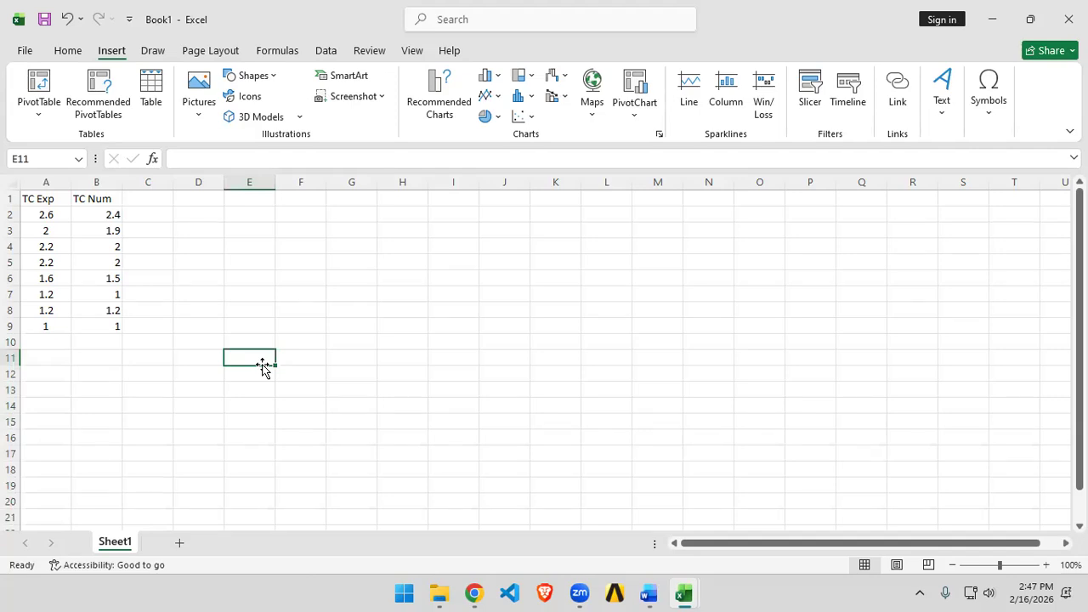
Step: Switch to the browser, open a new tab and search Google for "types of errors in data analysis"
click(474, 592)
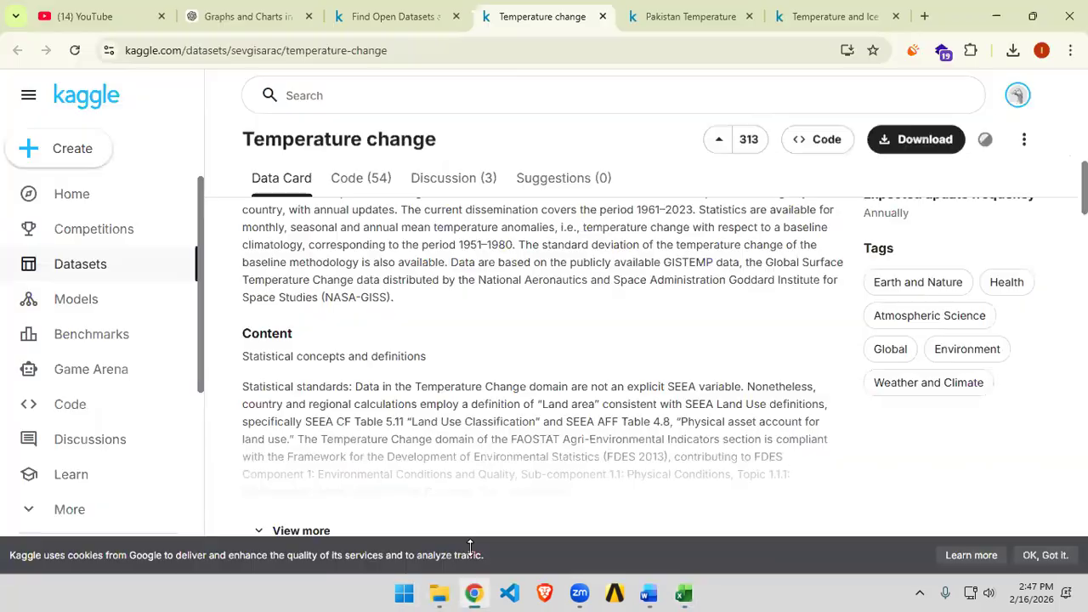
click(925, 17)
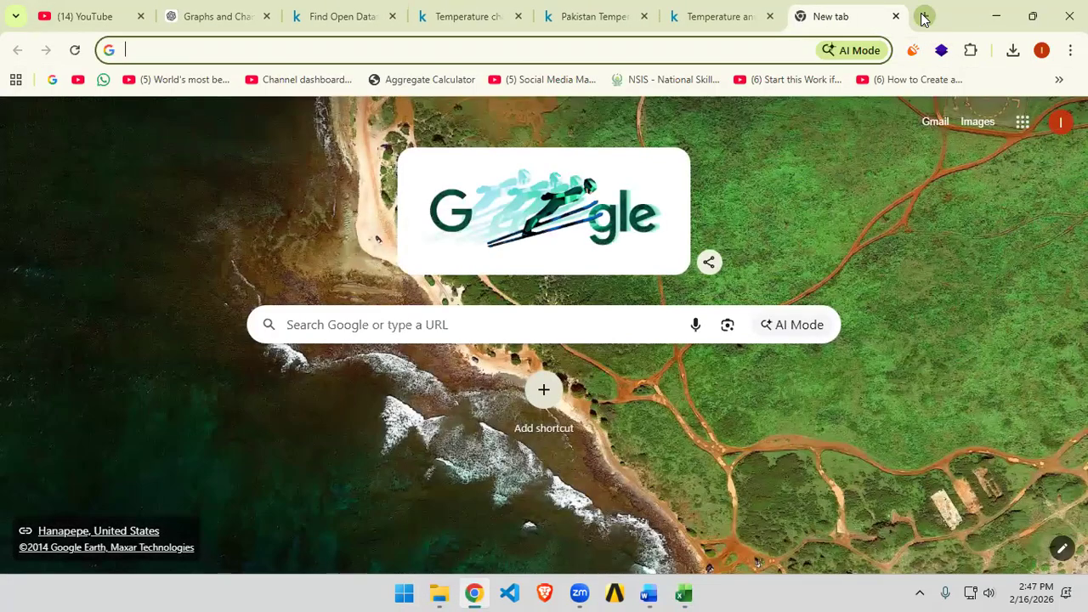
text(typo)
key(BackSpace)
key(BackSpace)
text(pes of erros )
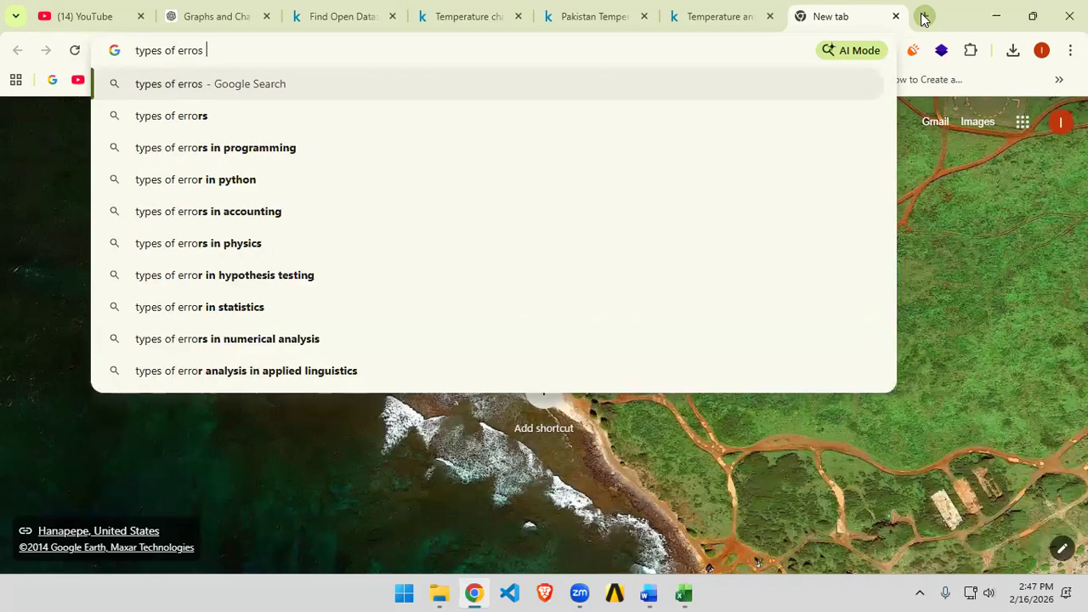
text(in ex)
key(BackSpace)
key(BackSpace)
key(BackSpace)
key(BackSpace)
text(c)
key(BackSpace)
text(n data ana)
key(Down)
key(Return)
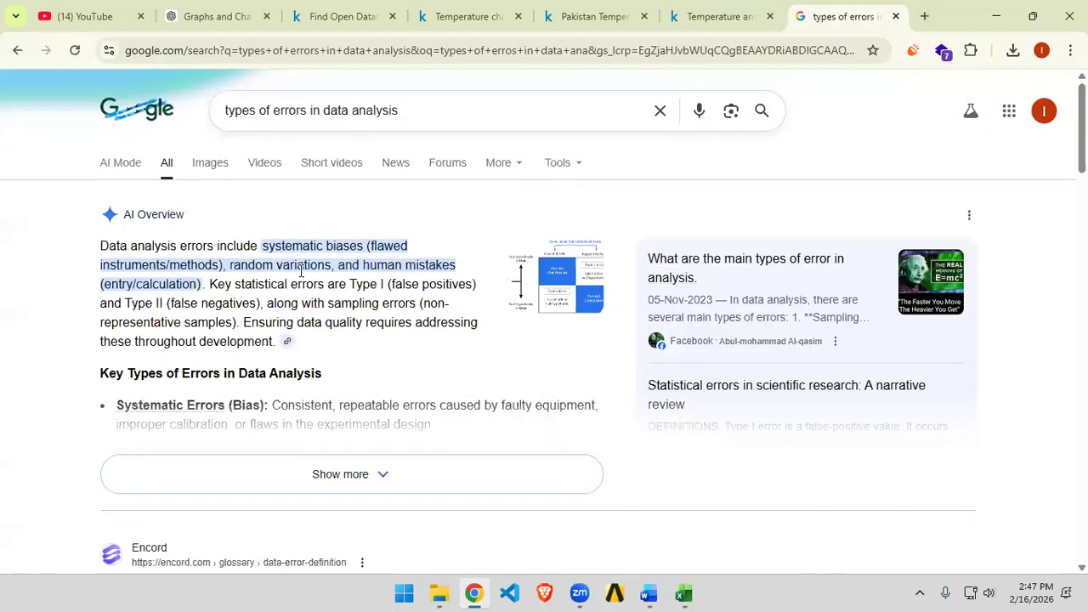
Step: Show the image results for the errors in data analysis search
click(416, 110)
click(153, 197)
click(214, 164)
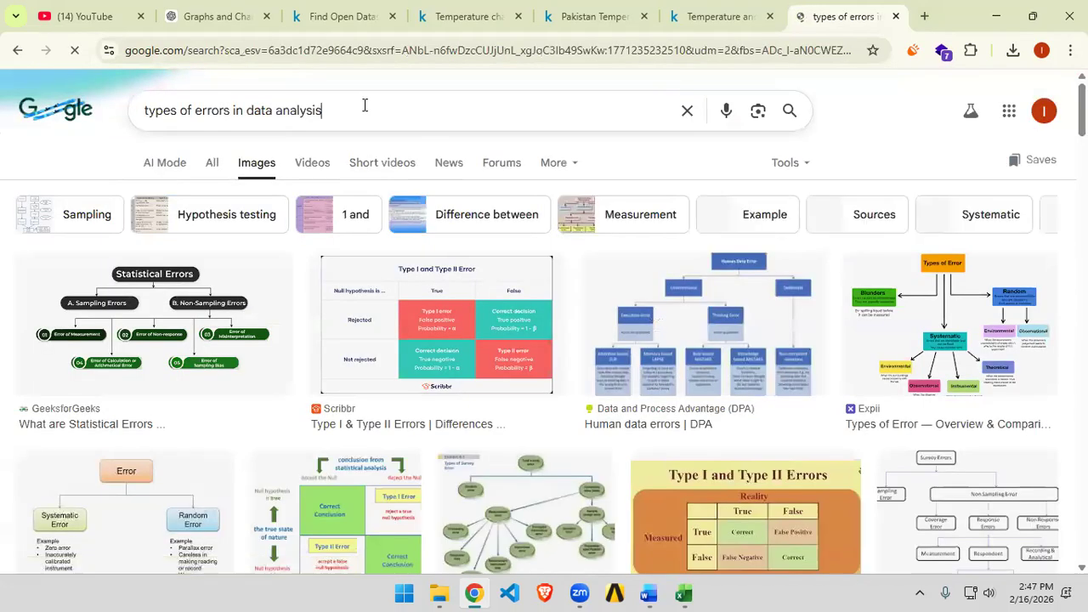
Step: Search images for "sse error formula" and browse through the formula results
triple_click(365, 104)
text(ssew)
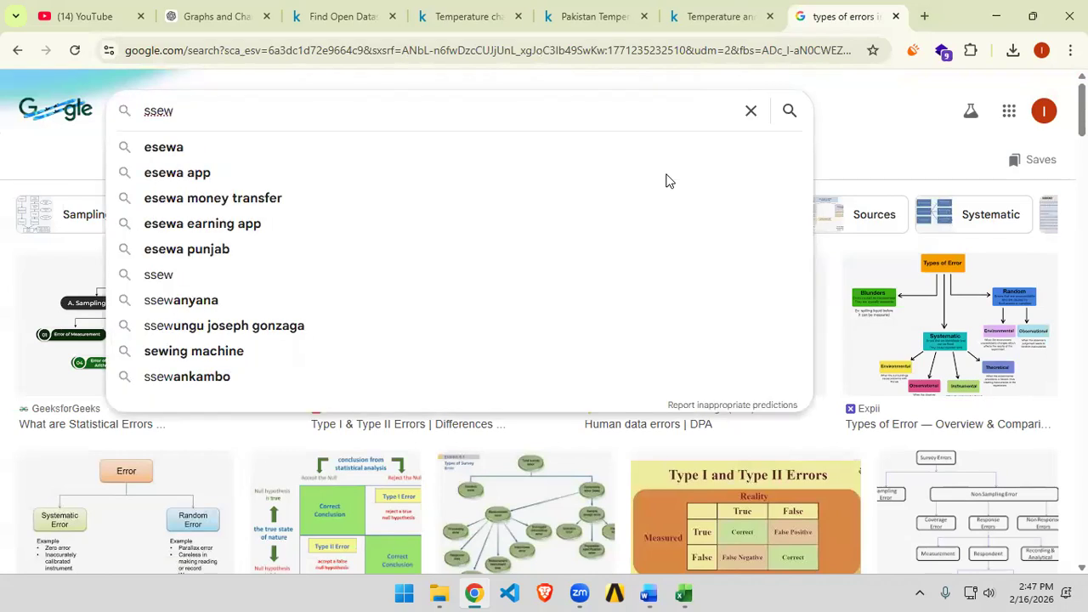
key(BackSpace)
text(ee)
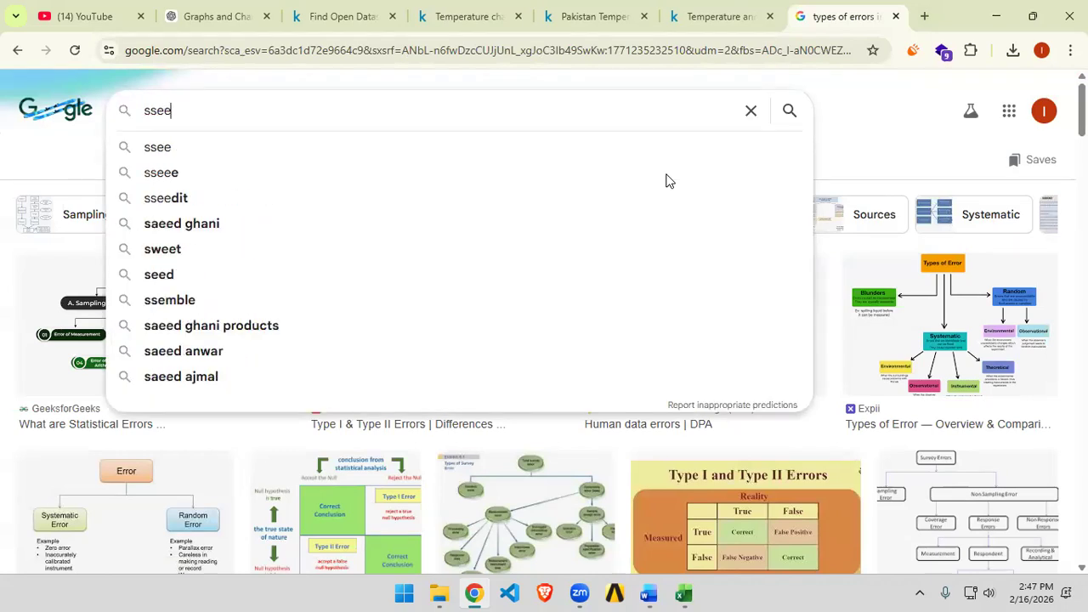
key(BackSpace)
text(er)
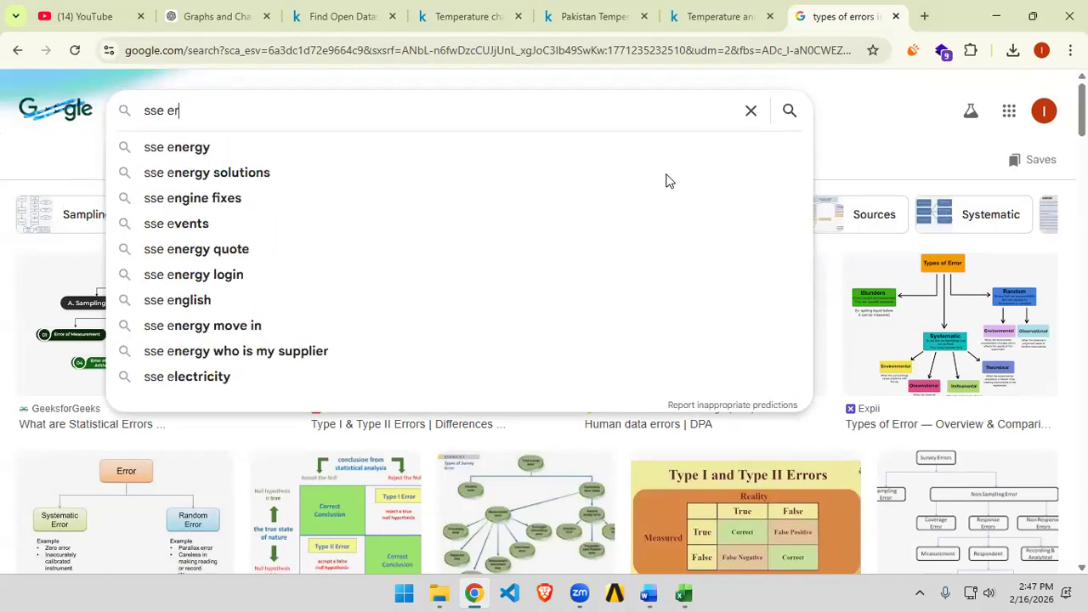
text(ror formula)
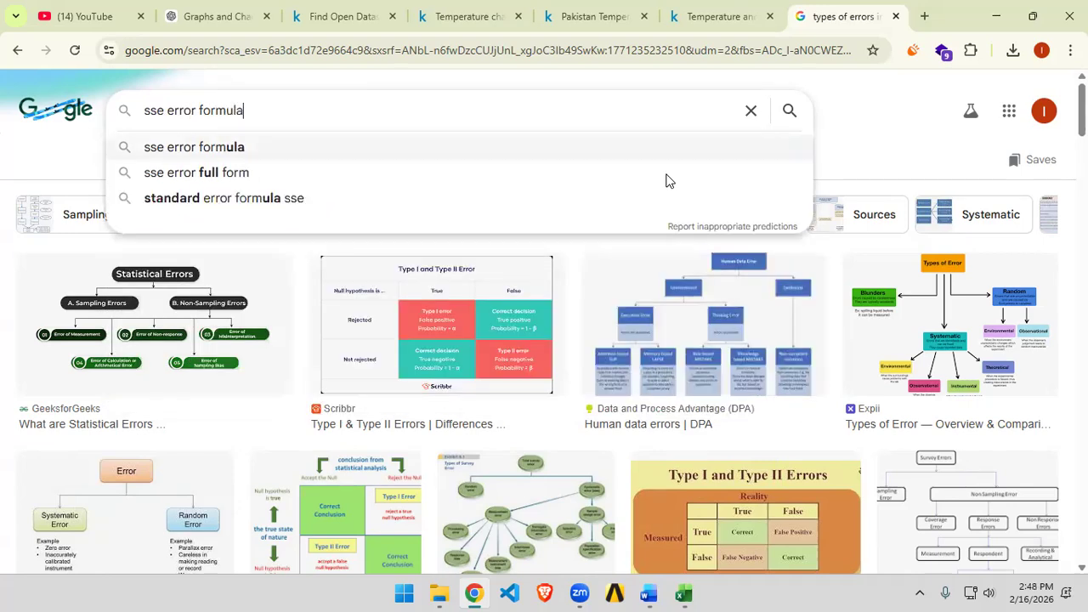
key(Return)
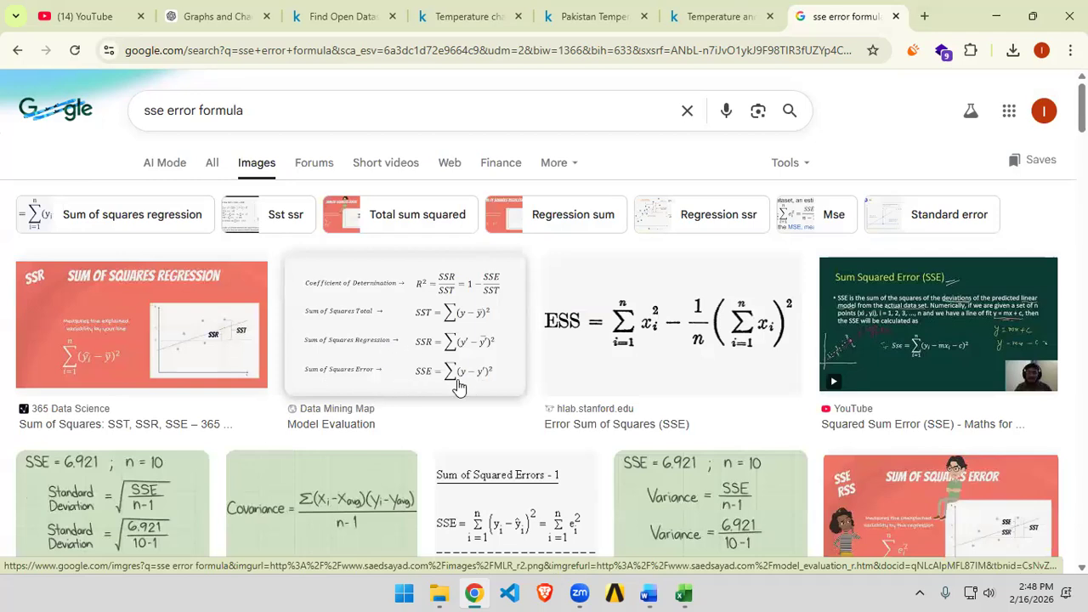
scroll(458, 386, down, 1)
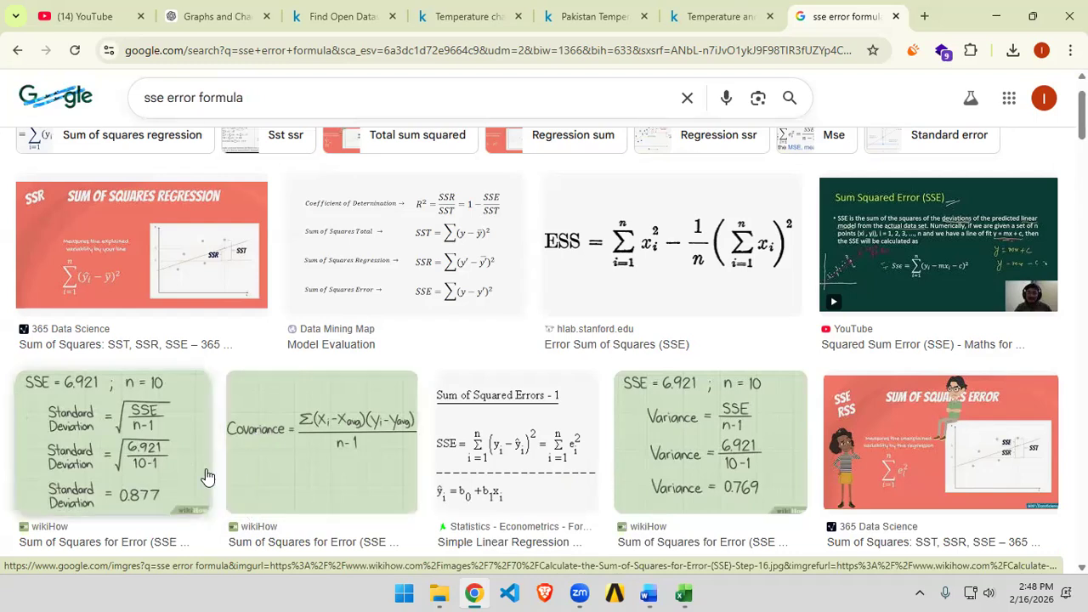
scroll(486, 446, down, 1)
scroll(501, 467, down, 2)
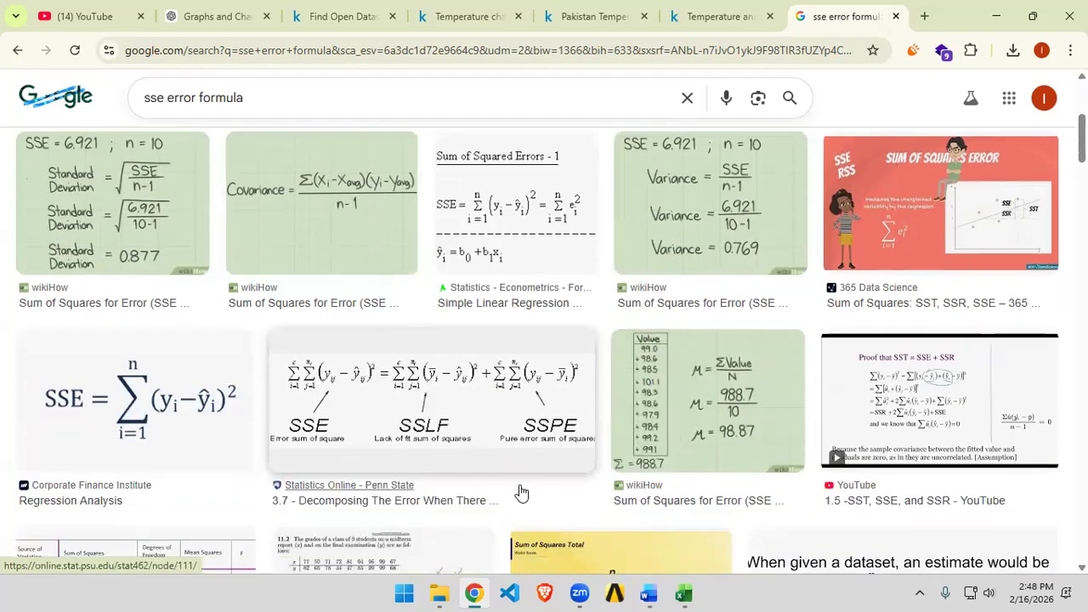
scroll(340, 297, up, 1)
scroll(336, 284, up, 2)
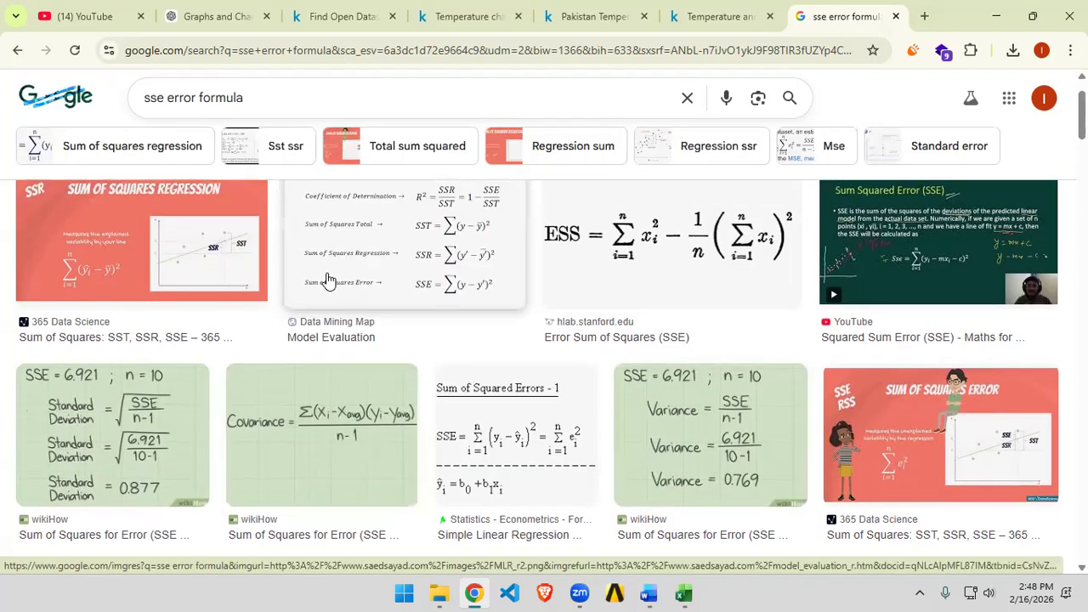
scroll(255, 340, down, 3)
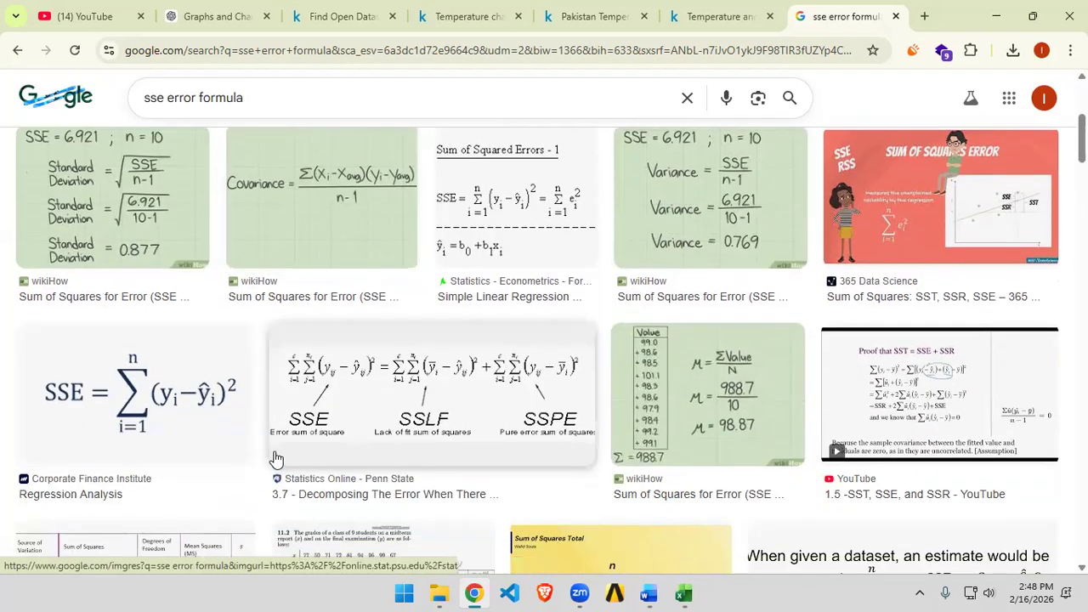
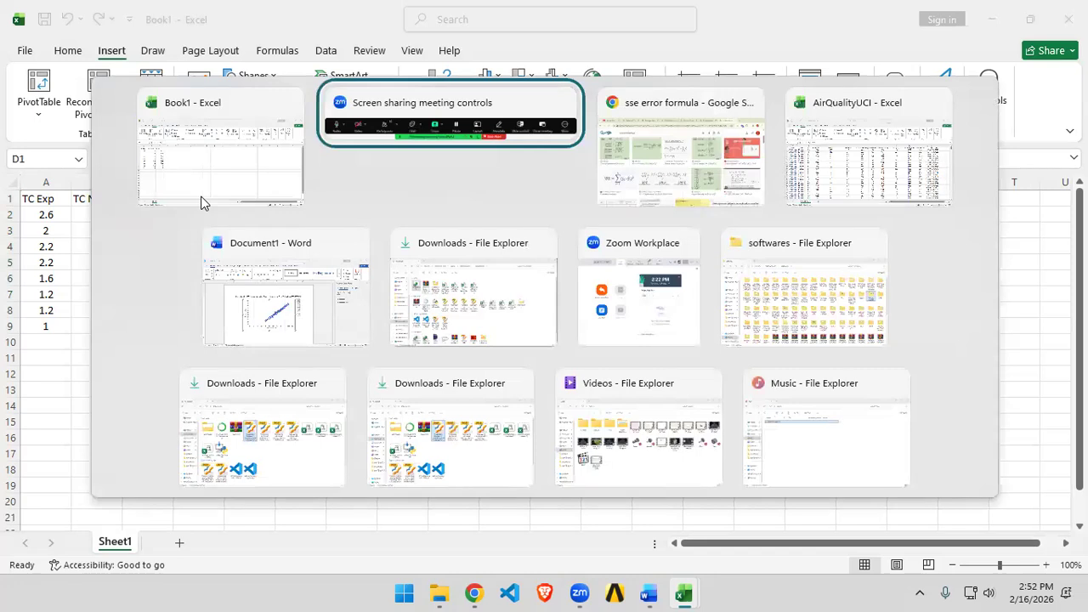
Step: Switch to the browser to view the SSE formula image results
key(alt+Tab)
key(alt+Tab)
key(alt+Tab)
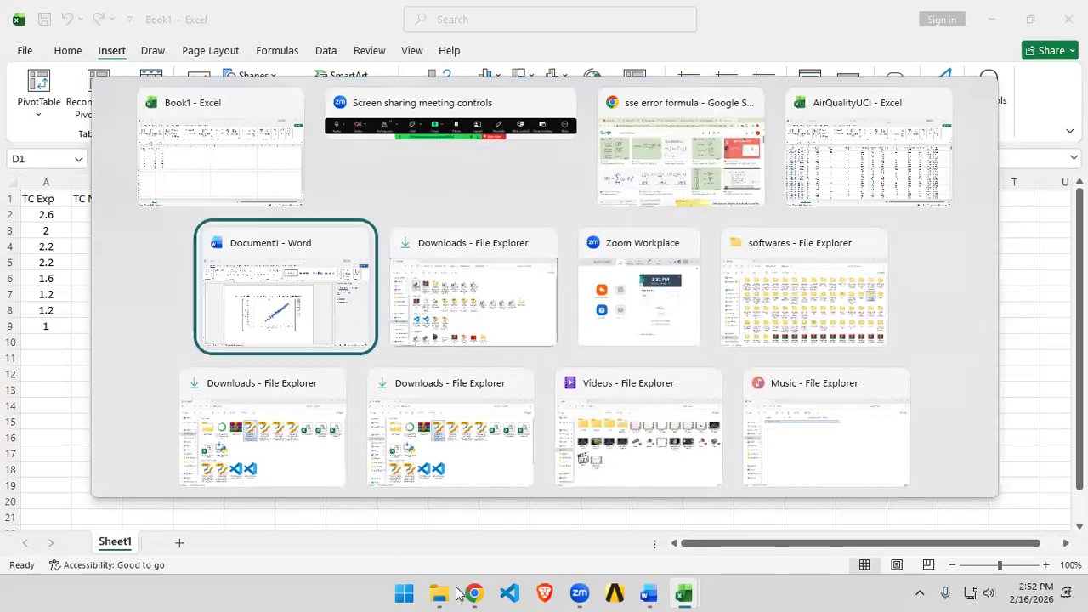
click(472, 593)
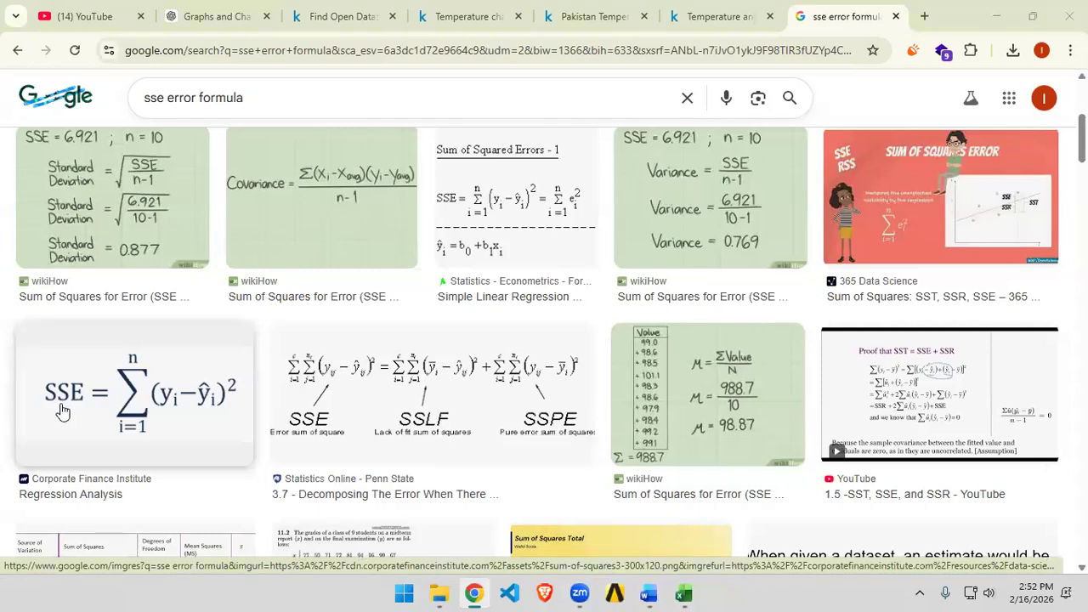
Step: Return to the workbook and enter the header Sq in cell D1
key(alt+Tab)
text(Sq)
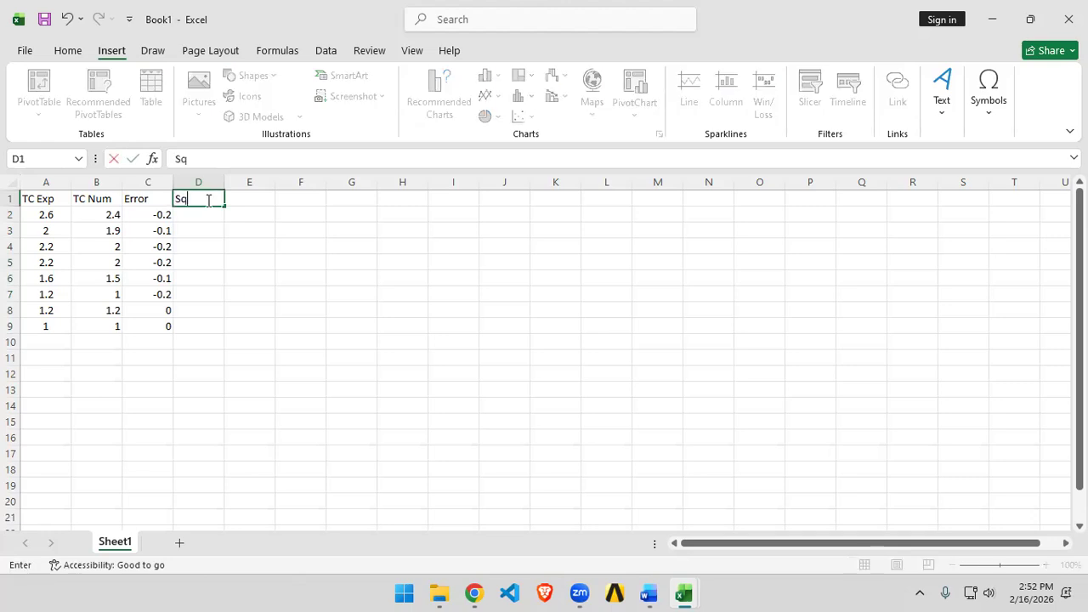
click(302, 389)
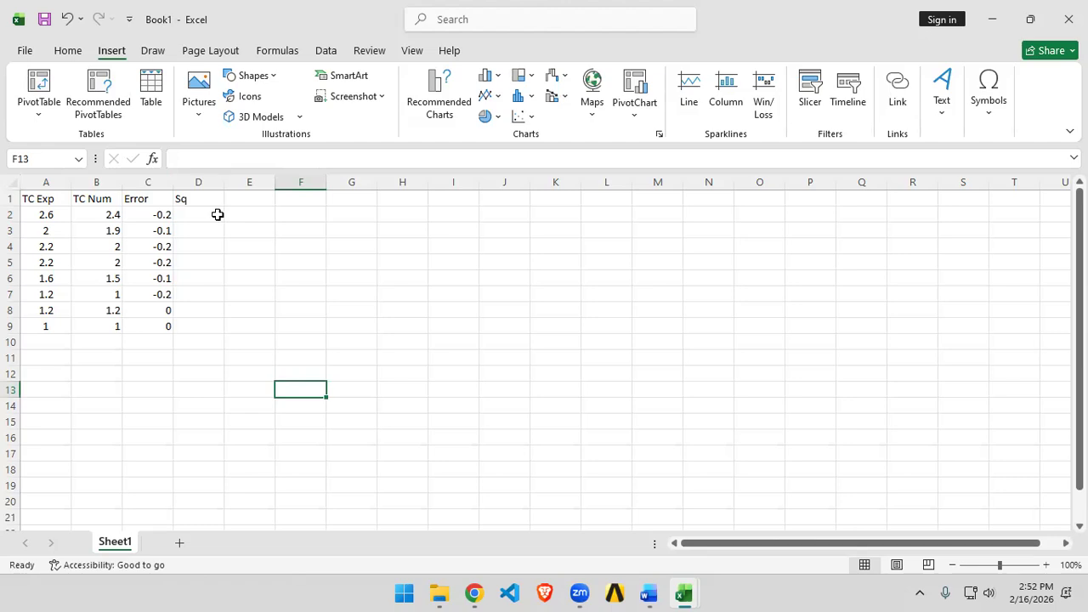
Step: Review the SSE formula images in the browser before returning to the workbook
key(alt+Tab)
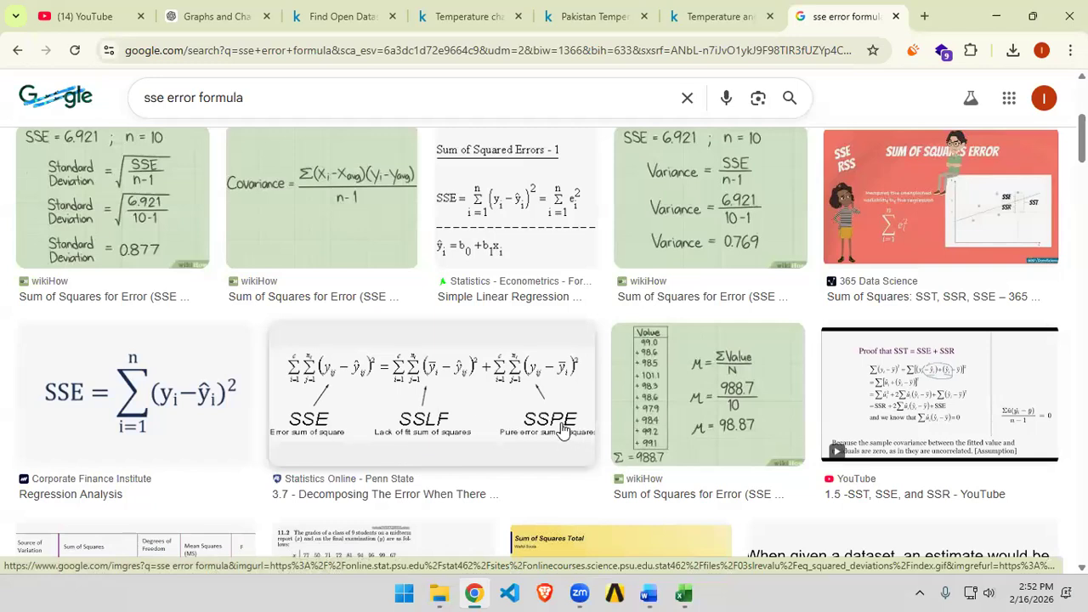
scroll(557, 421, up, 4)
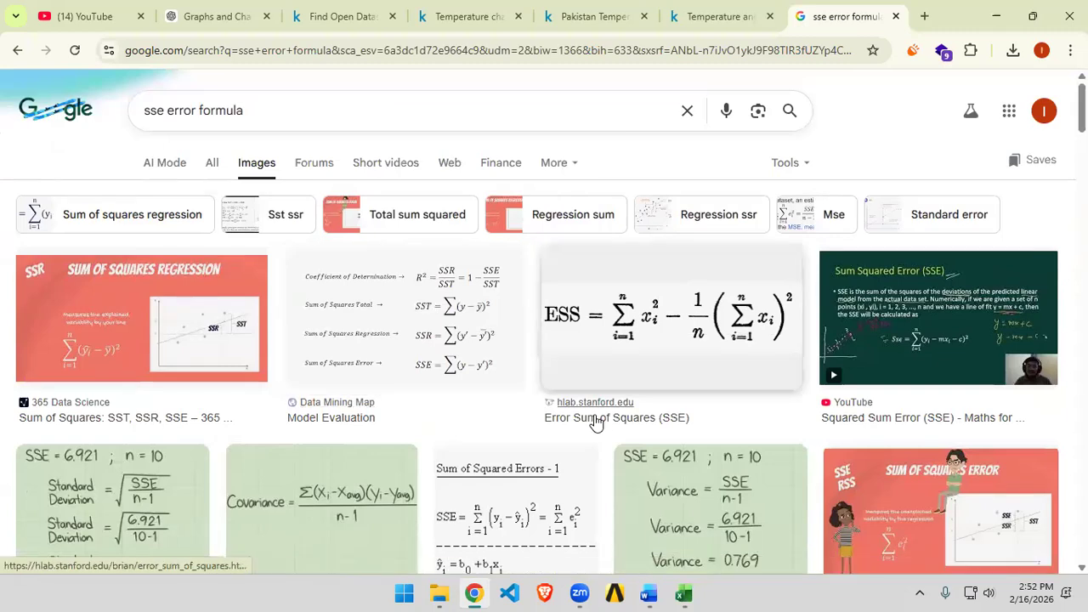
key(alt+Tab)
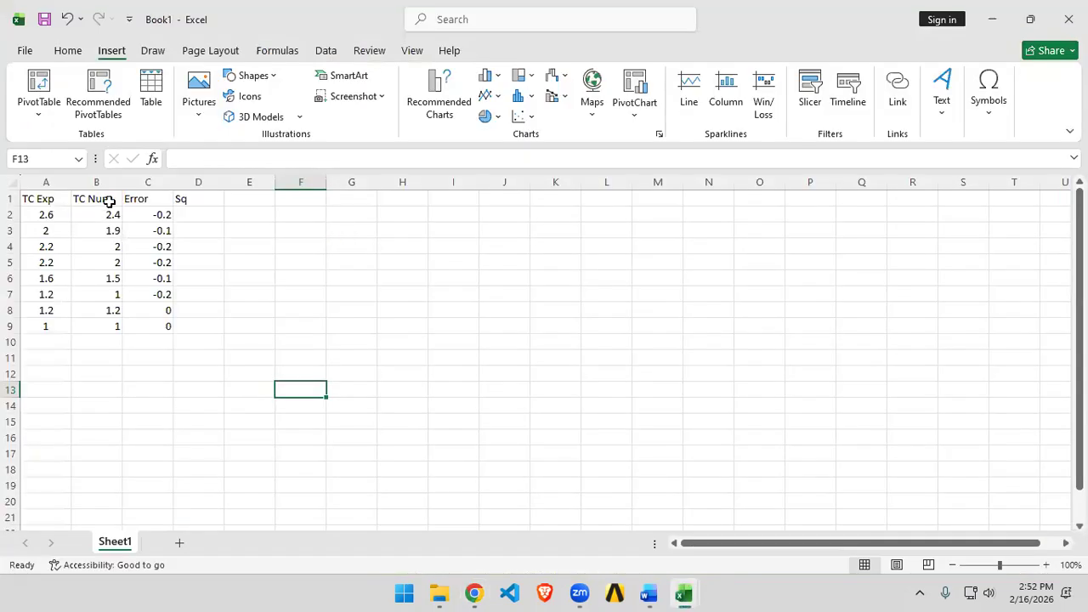
Step: Enter the formula =C2^2 in D2 to square the first error value
click(206, 213)
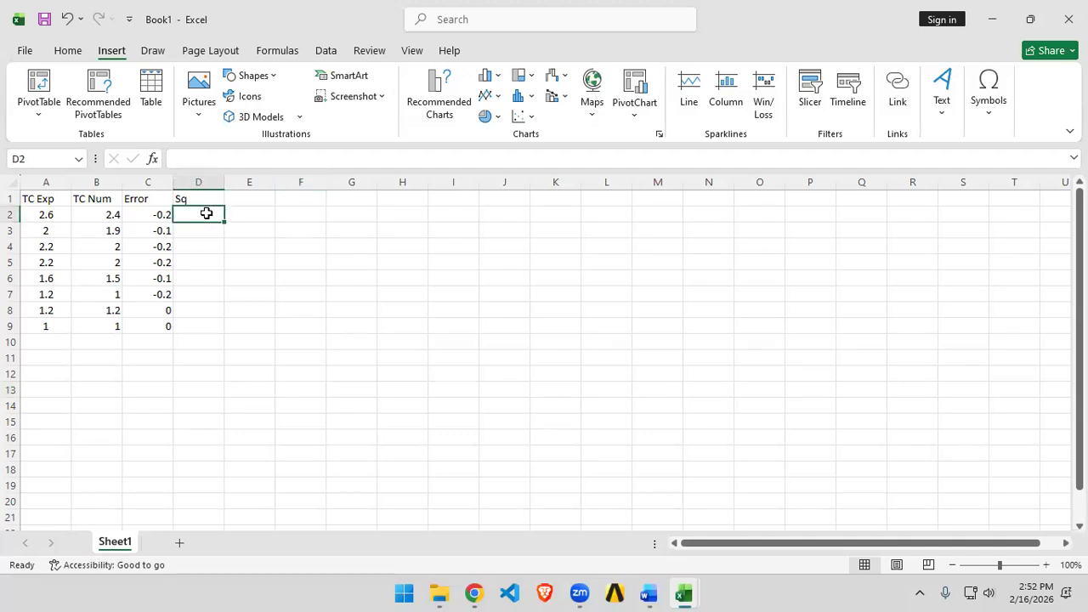
text(=)
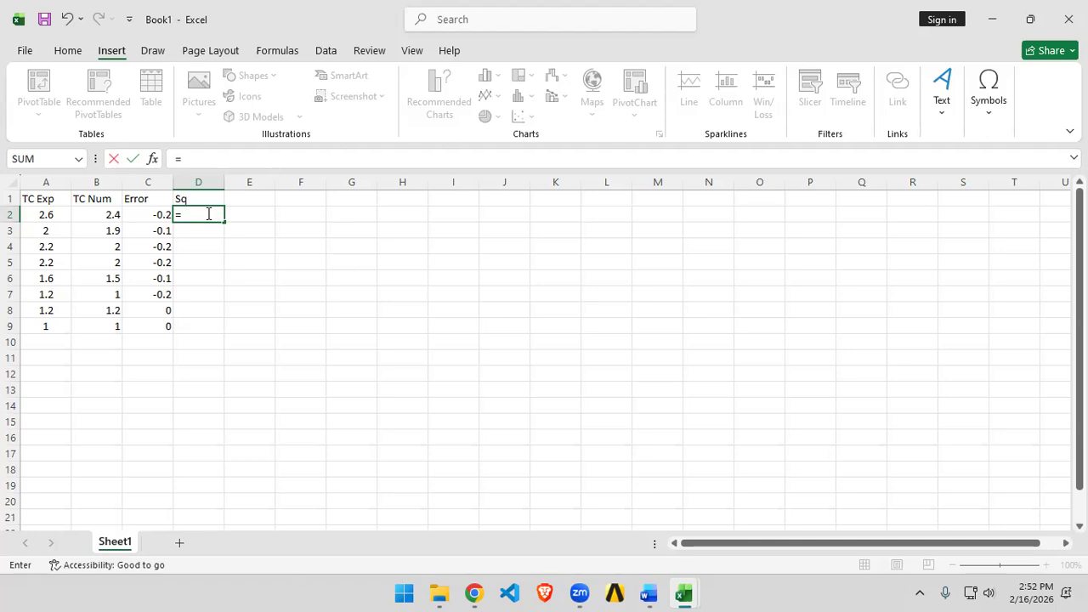
click(117, 214)
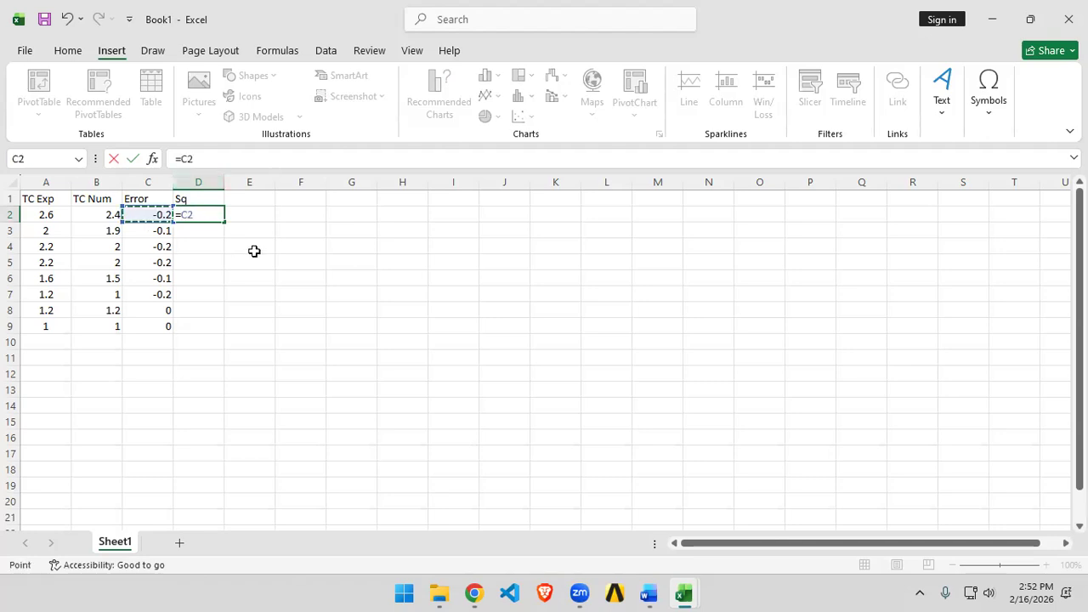
text(^)
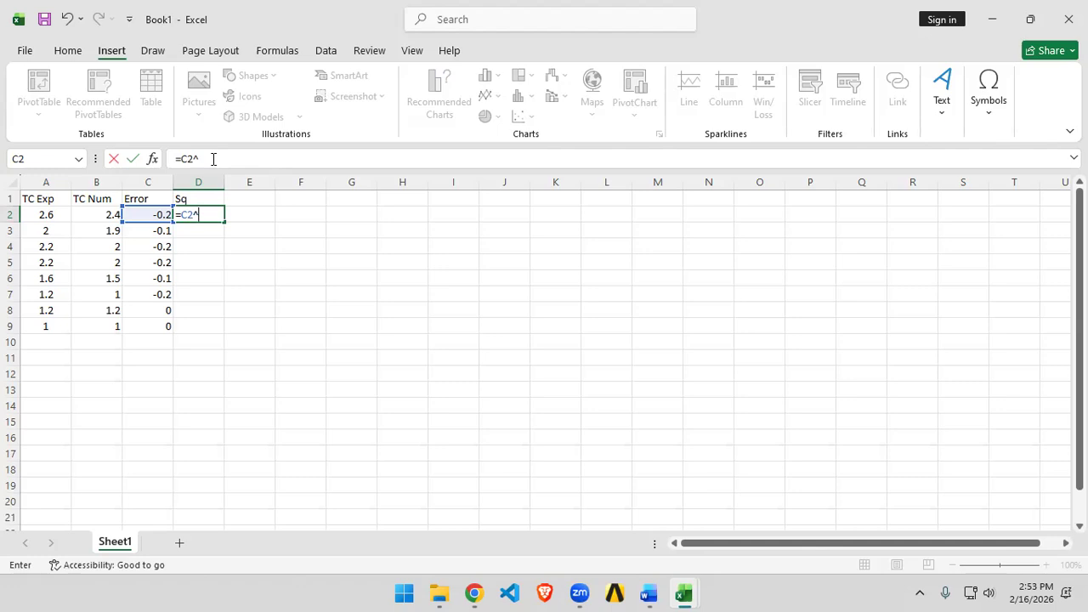
text(2)
key(Return)
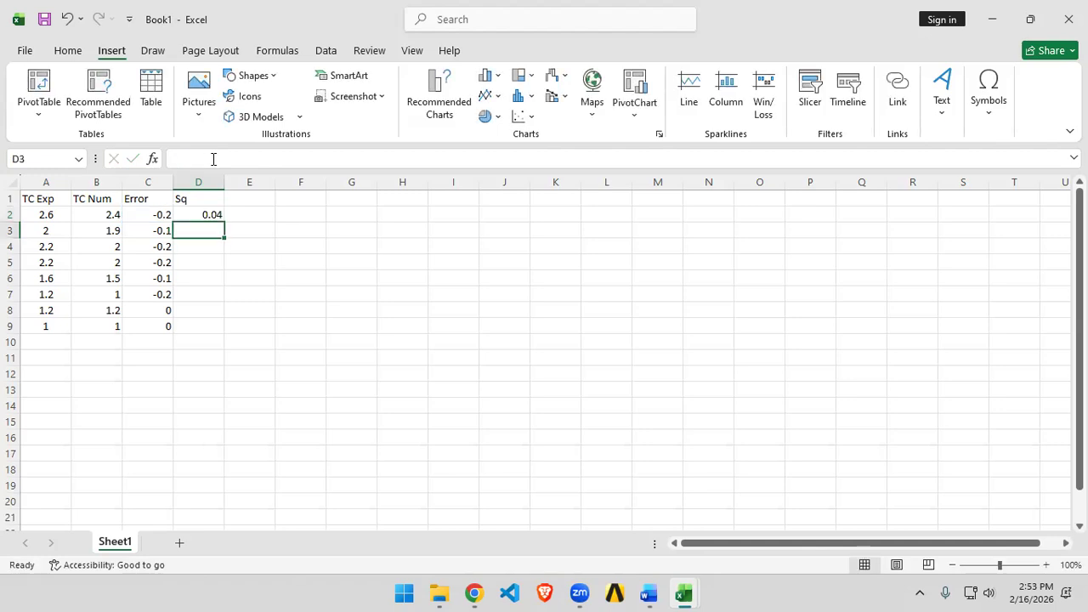
Step: Fill the squaring formula down column D through row 9
click(211, 214)
double_click(225, 223)
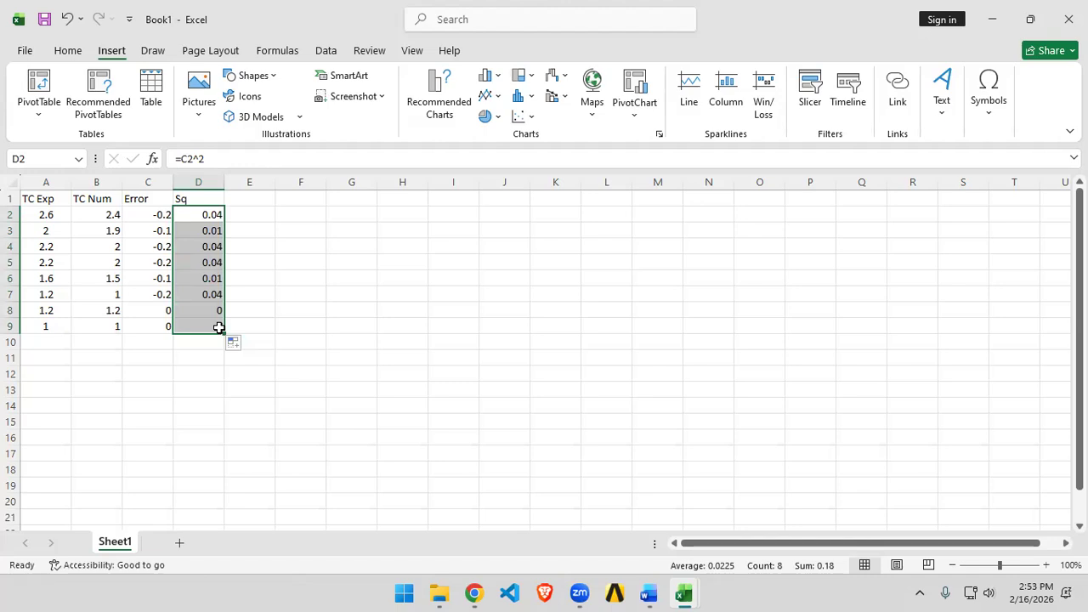
click(216, 391)
click(213, 325)
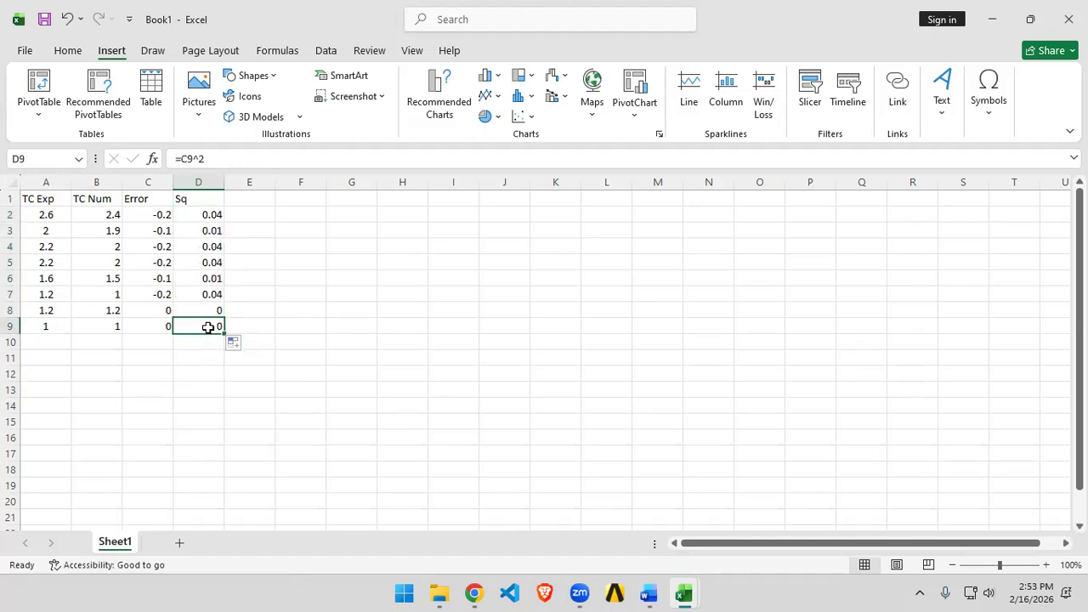
Step: Scroll through the SSE formula image results in the browser
key(alt+Tab)
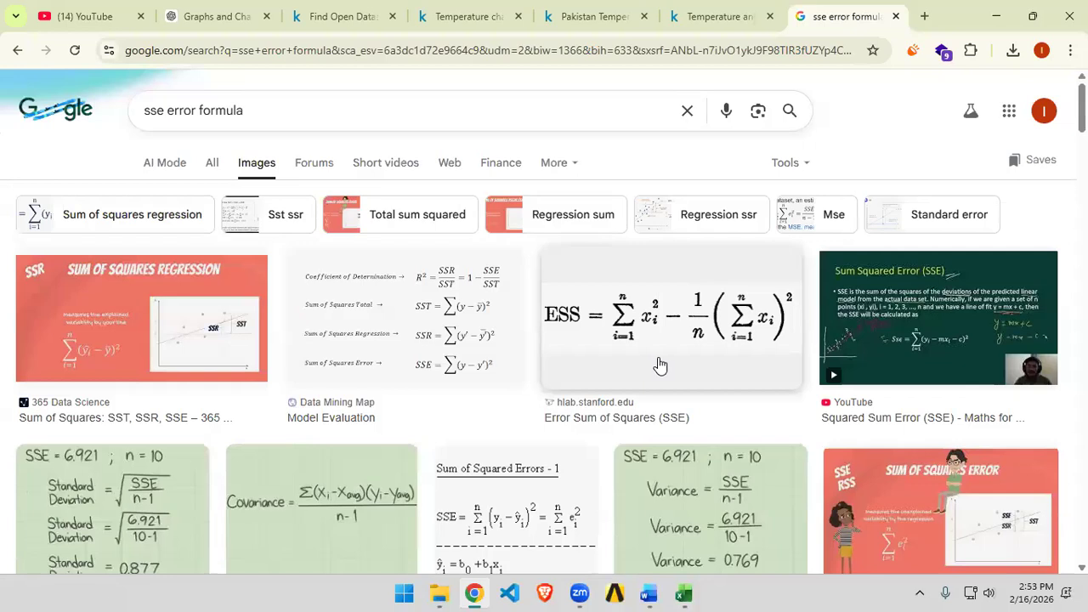
scroll(169, 358, down, 3)
scroll(168, 358, down, 2)
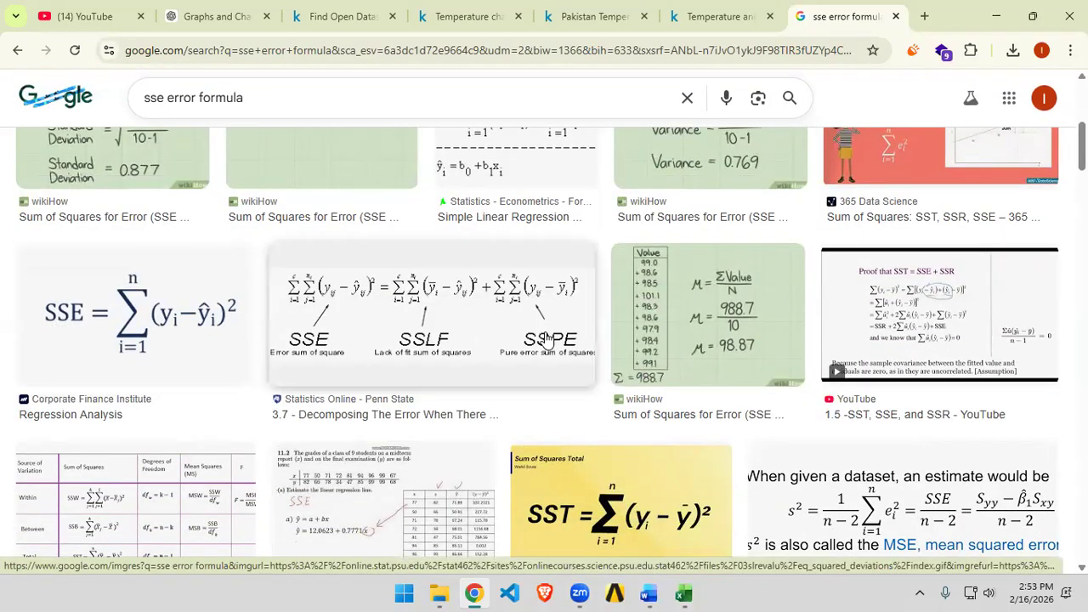
Step: Sum the squared errors D2:D9 into cell D10 with AutoSum
key(alt+Tab)
drag(214, 216, 220, 320)
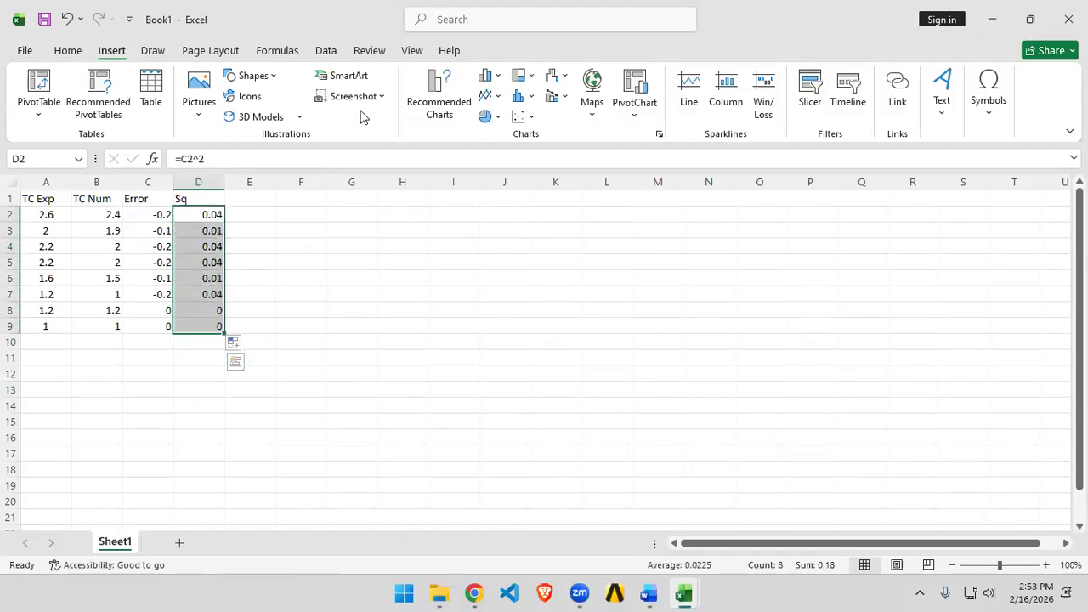
click(277, 51)
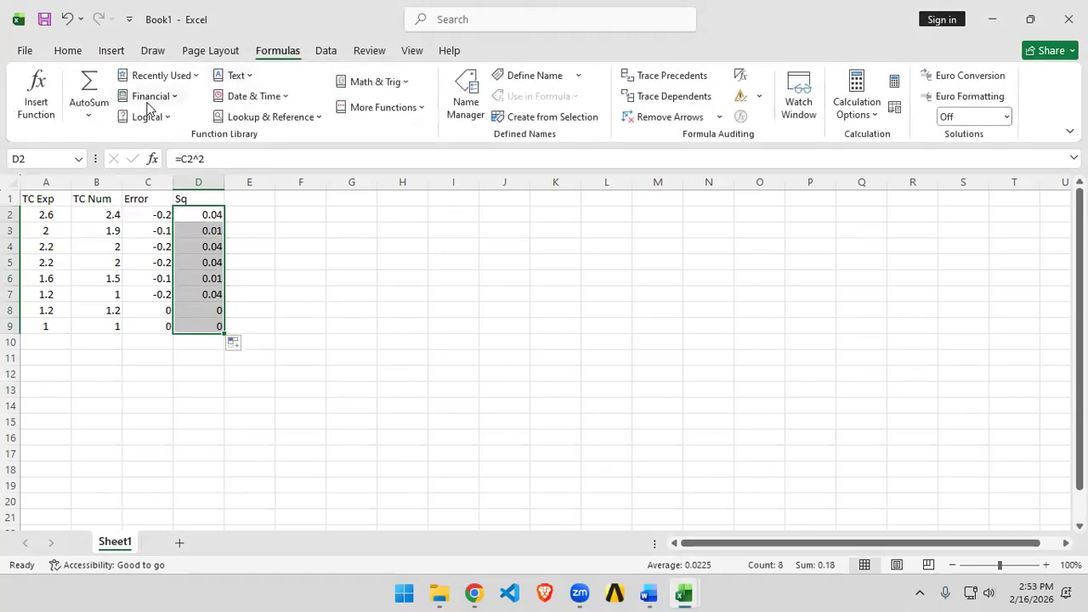
click(93, 117)
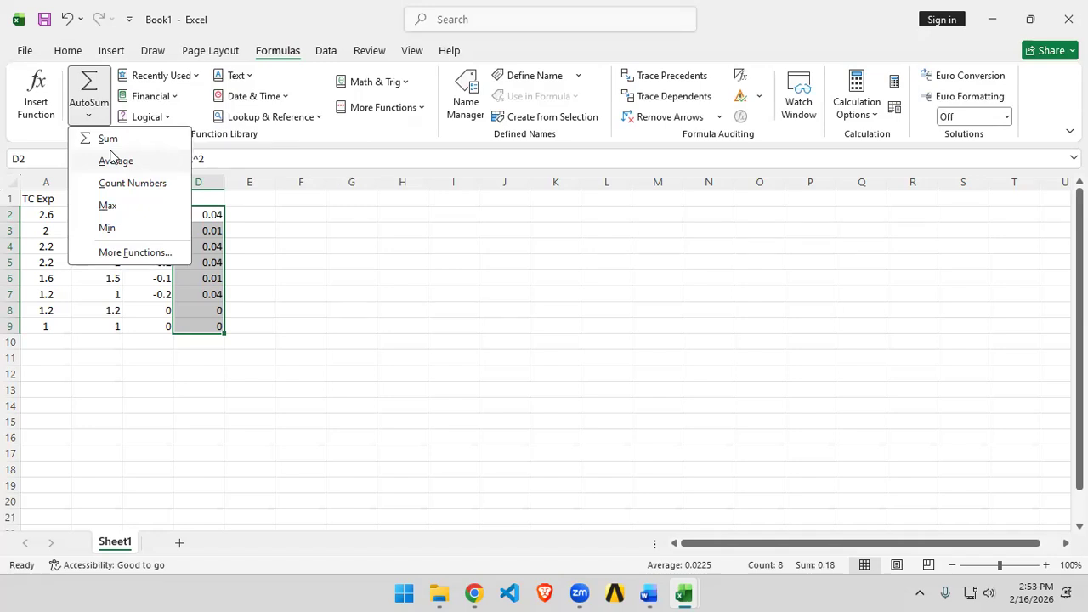
click(106, 138)
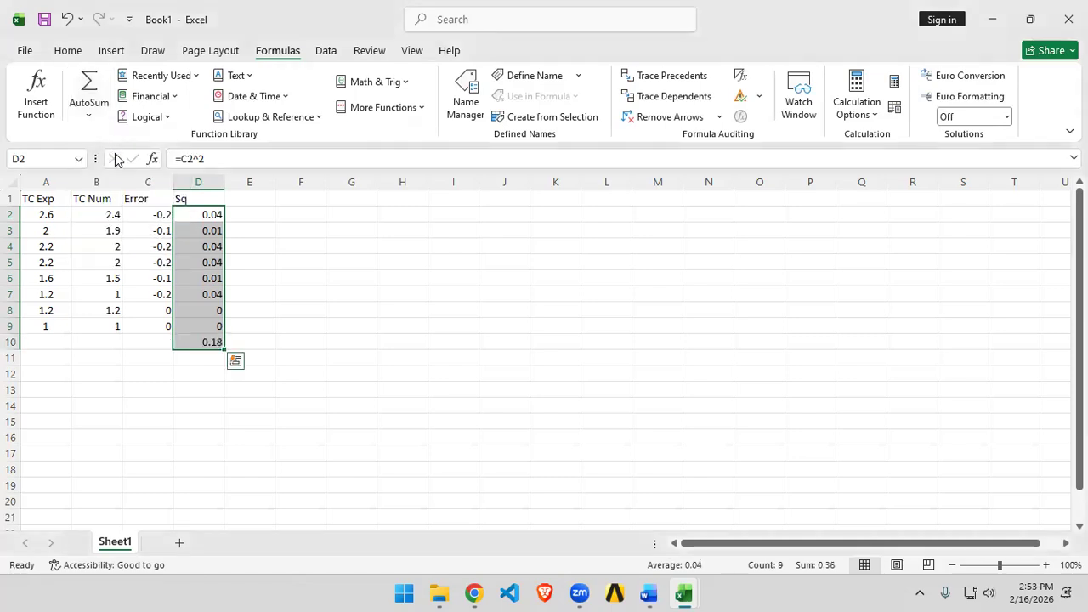
click(196, 344)
Step: Label cell C10 as SSE
key(alt+Tab)
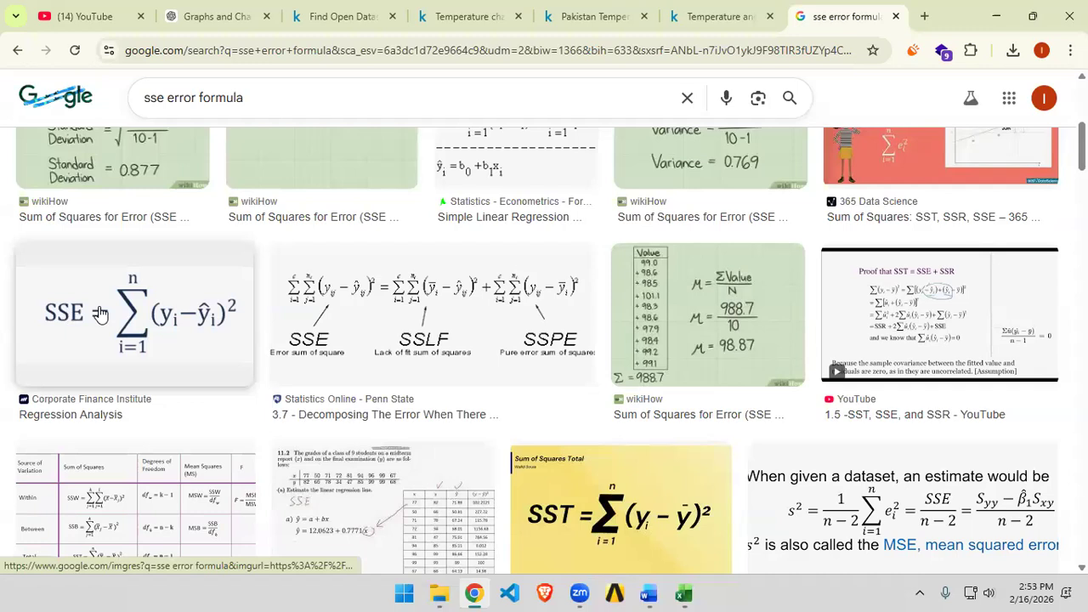
key(alt+Tab)
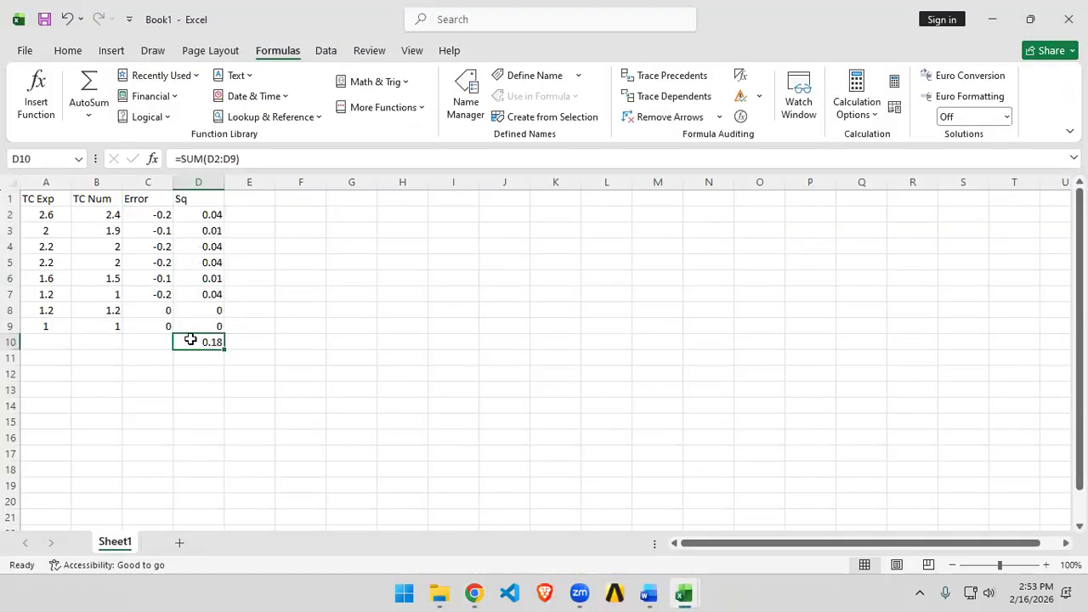
click(141, 340)
text(SSE)
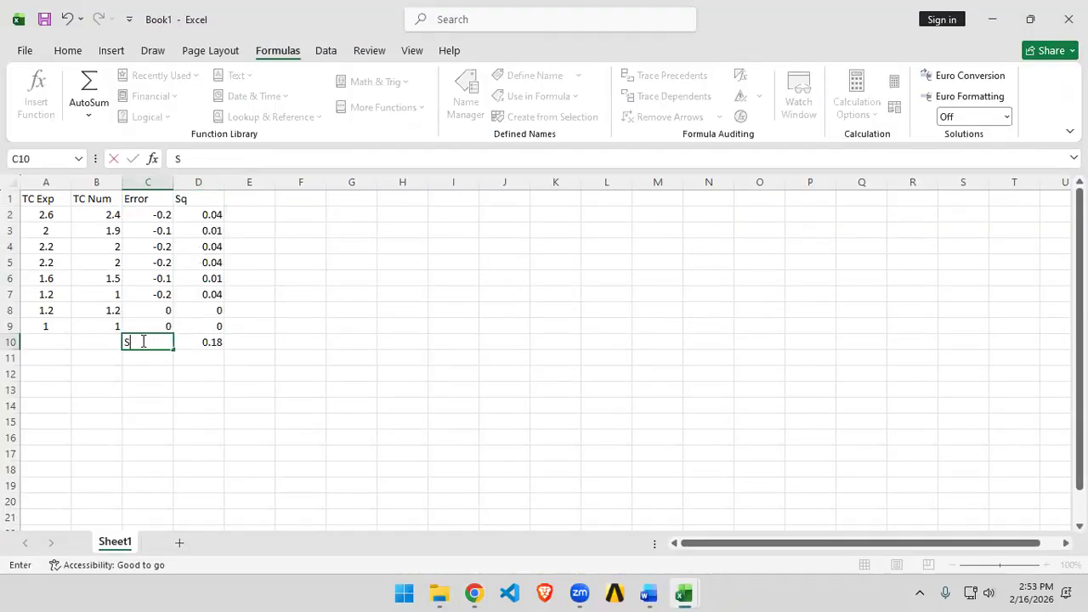
Step: Highlight C10:D10 with a yellow fill and red font colour
click(250, 401)
drag(143, 341, 184, 336)
click(72, 53)
click(255, 106)
click(224, 107)
click(300, 341)
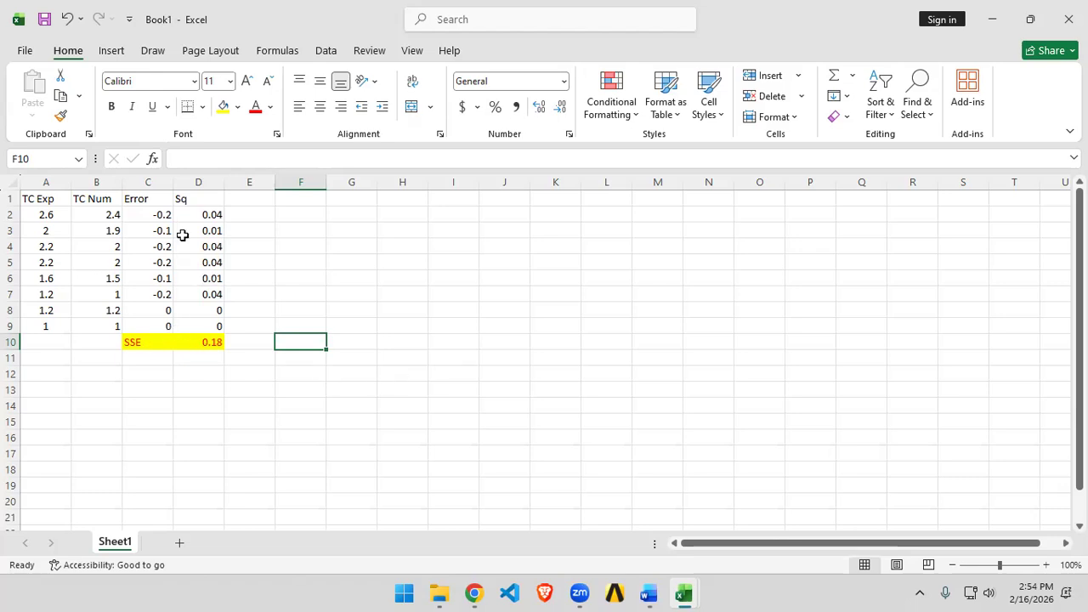
Step: Compute the average of the squared errors D2:D9 in D11 and label C11 as MSE
drag(210, 216, 218, 321)
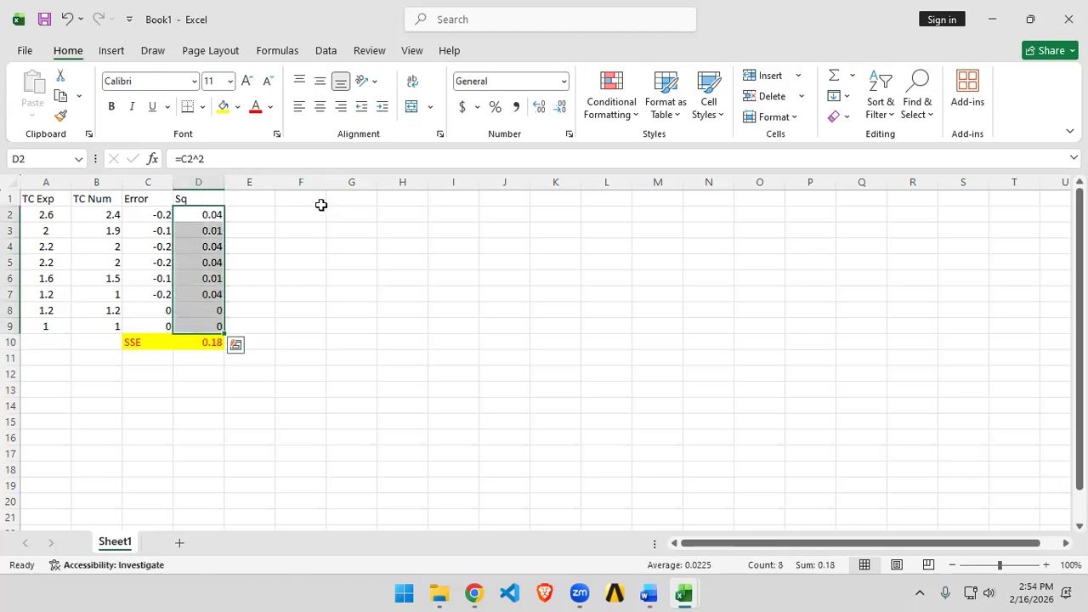
click(281, 52)
click(89, 116)
click(114, 229)
click(159, 357)
text(MSE)
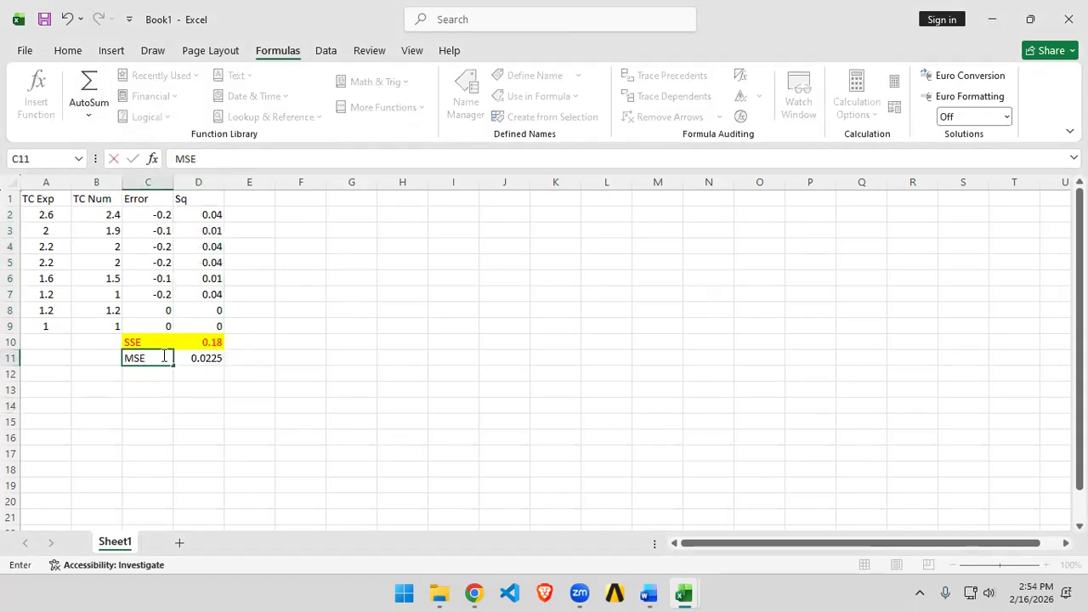
click(180, 424)
Step: Apply the same yellow fill and red font colour to C11:D11
drag(136, 359, 191, 358)
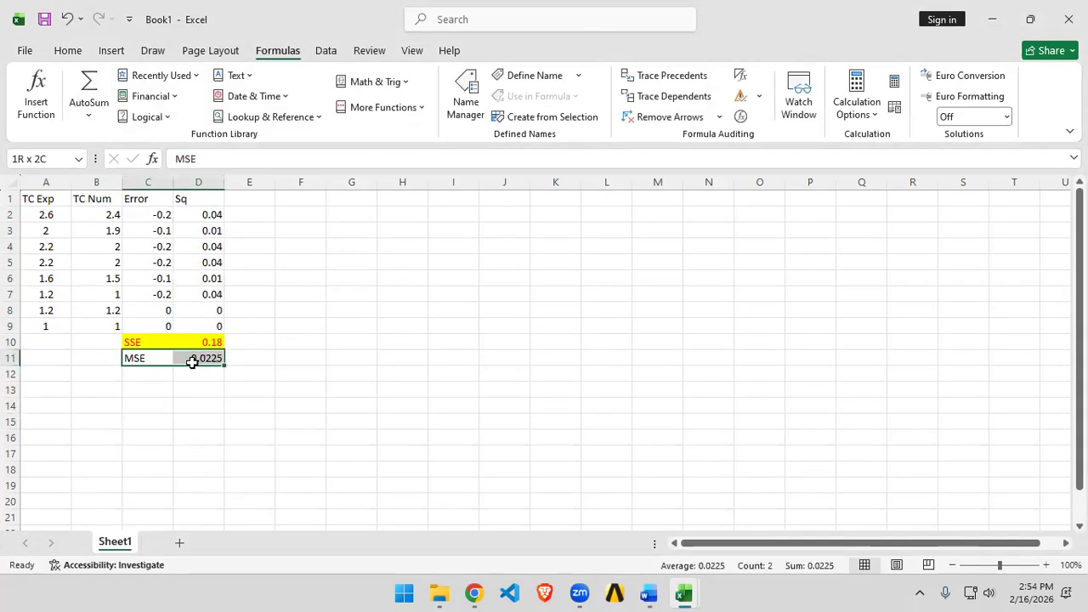
click(68, 51)
click(249, 112)
click(223, 107)
click(449, 323)
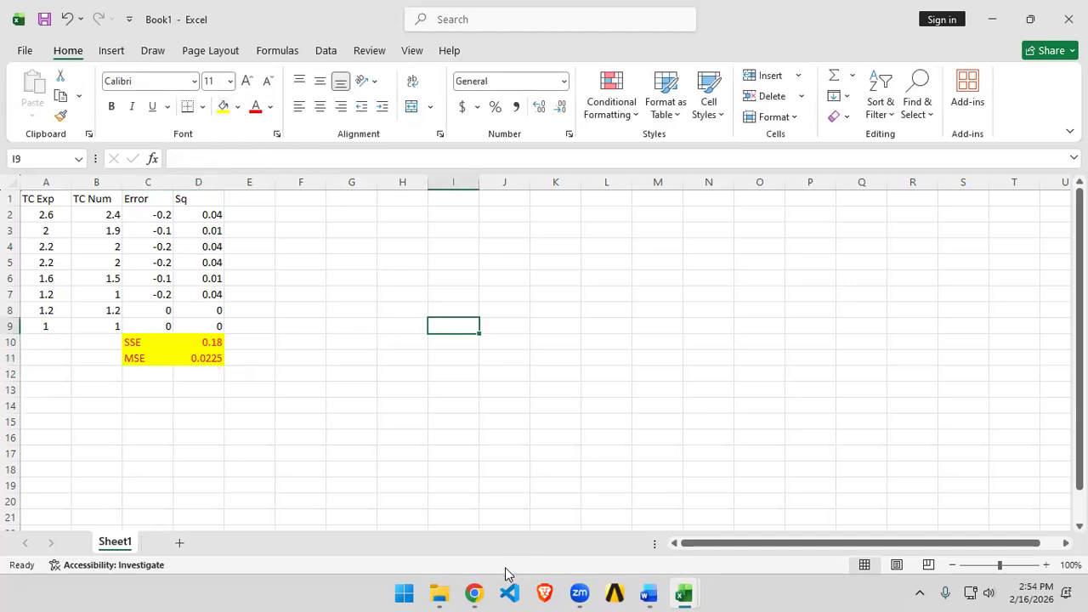
Step: Change the TC Num values in B2, B3 and B4 to 2.6, 2 and 2.2
click(119, 217)
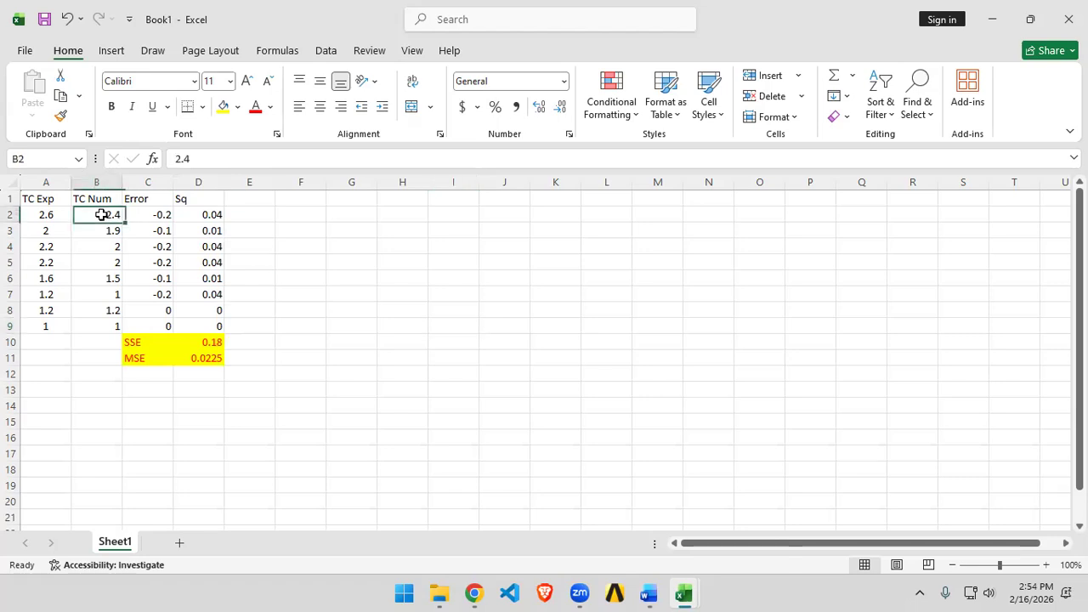
text(2.6)
key(Return)
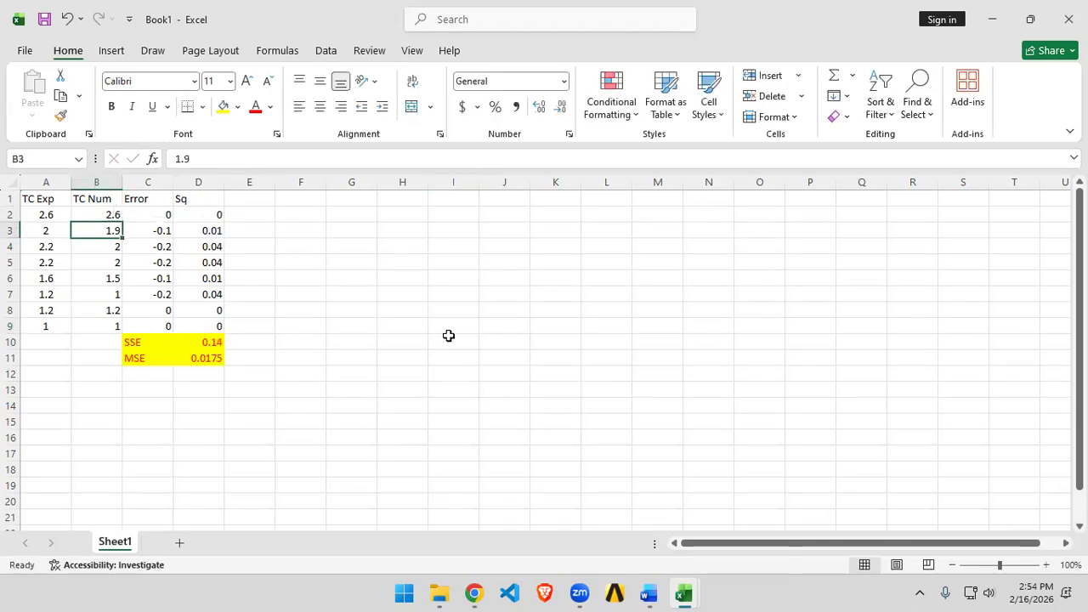
text(2)
key(Return)
text(2.2)
key(Return)
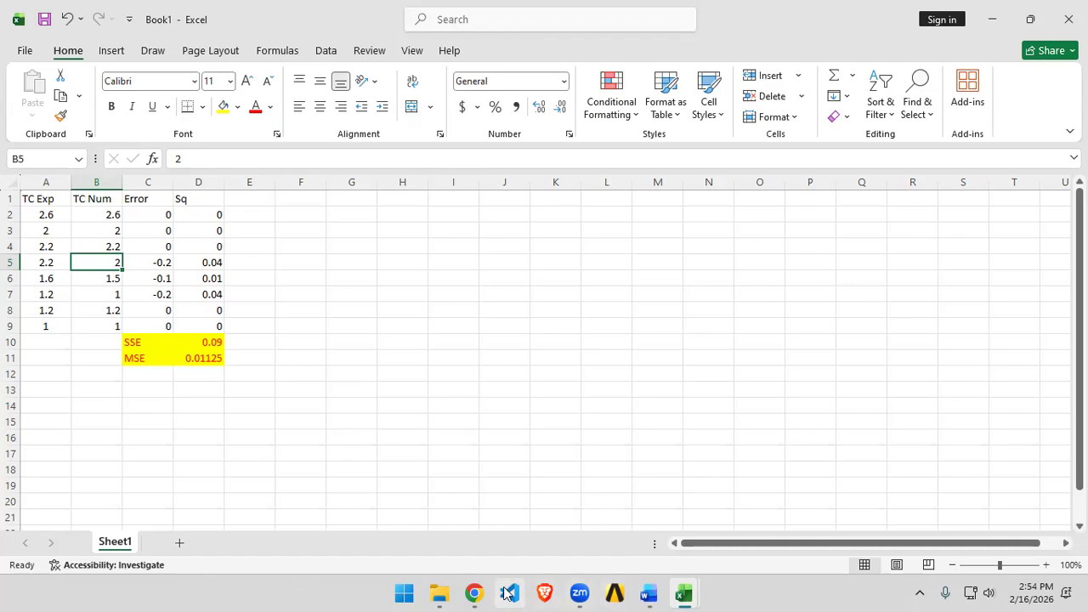
Step: Switch to the Word report and select the title text 'Calculation (SSE, MSE, R²)'
click(474, 593)
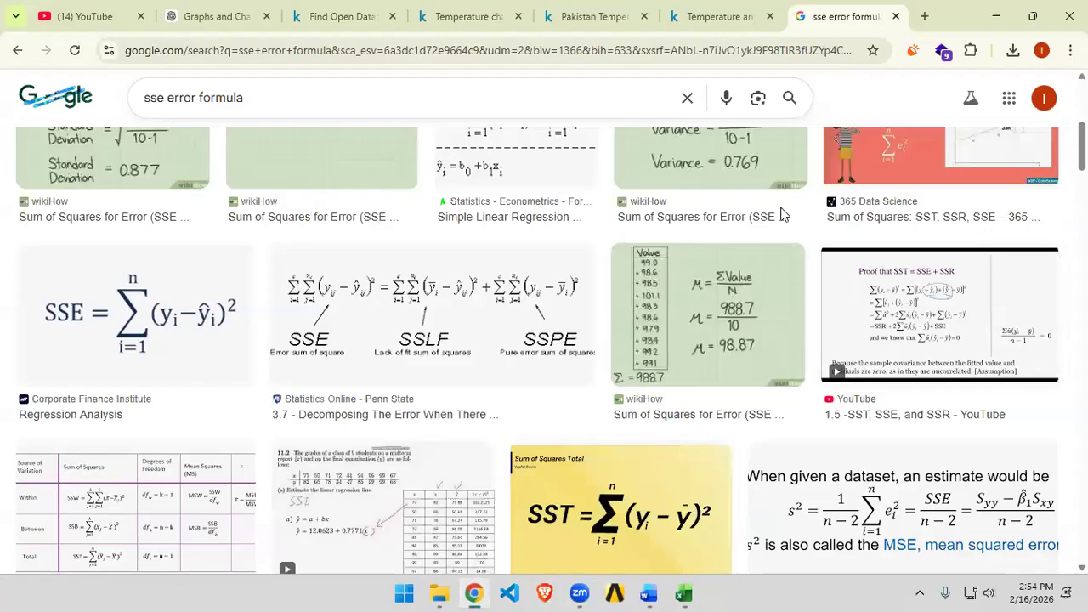
click(707, 19)
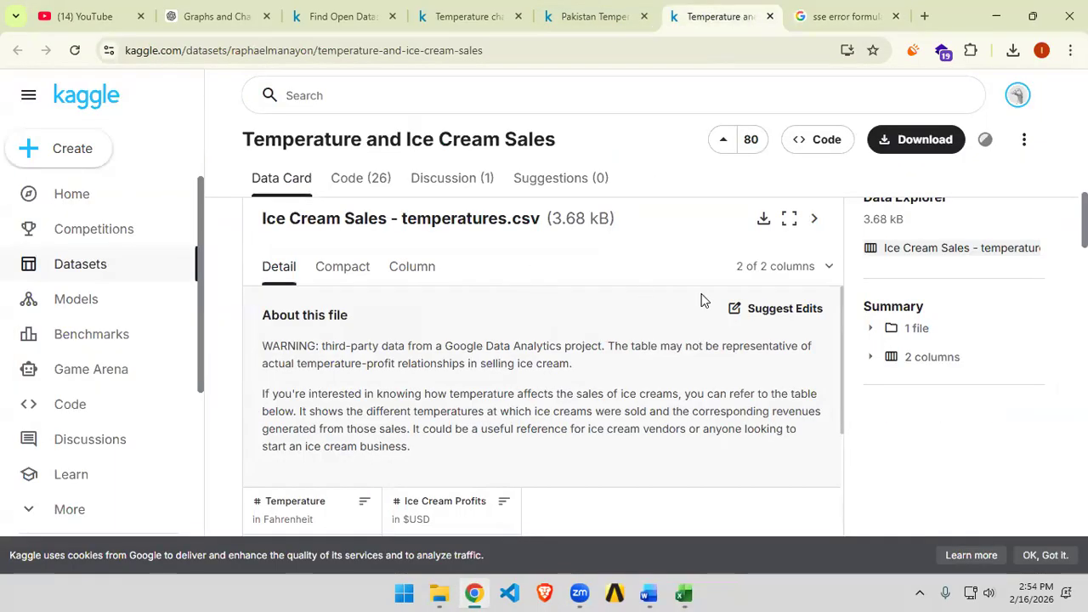
click(649, 593)
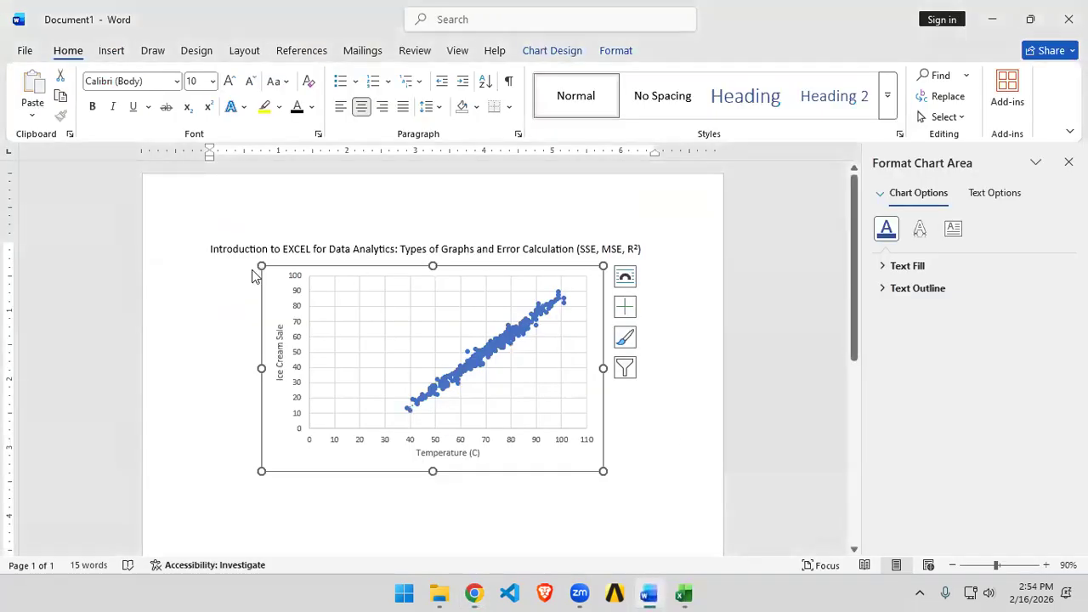
drag(222, 249, 395, 249)
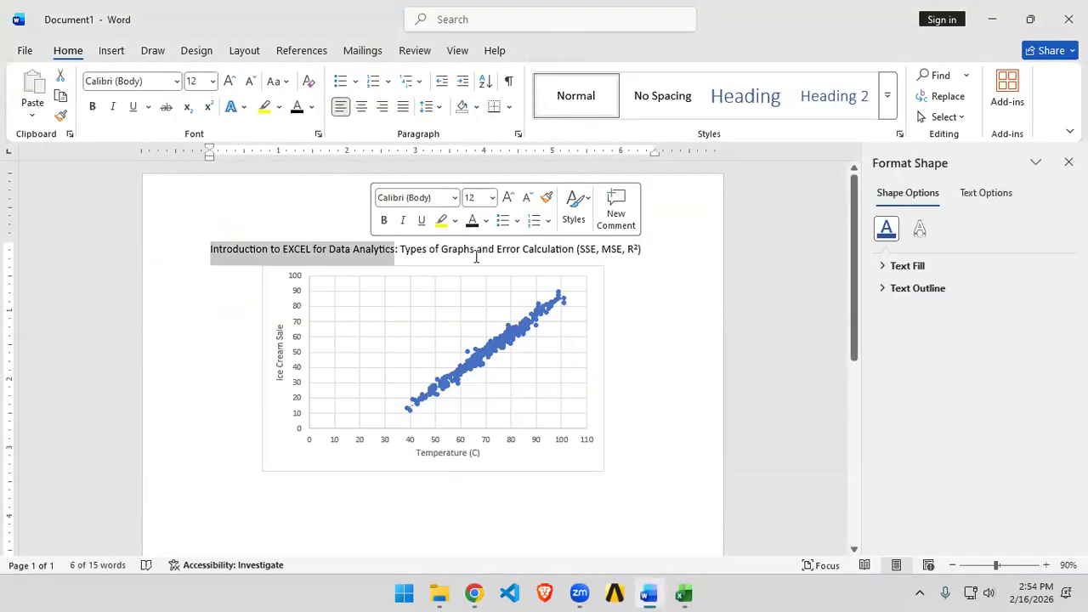
click(399, 251)
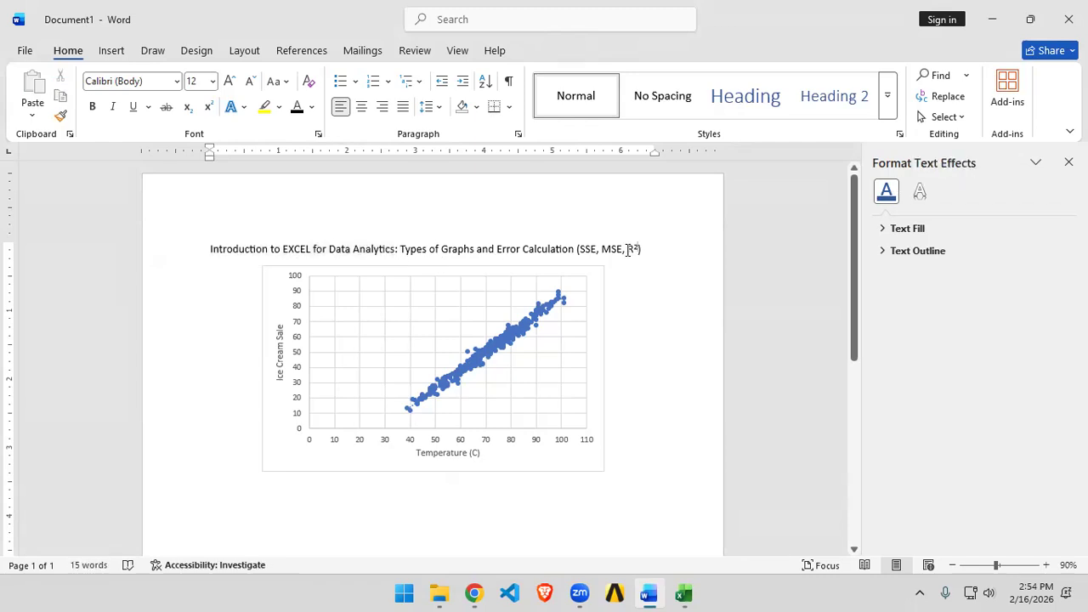
drag(629, 249, 575, 257)
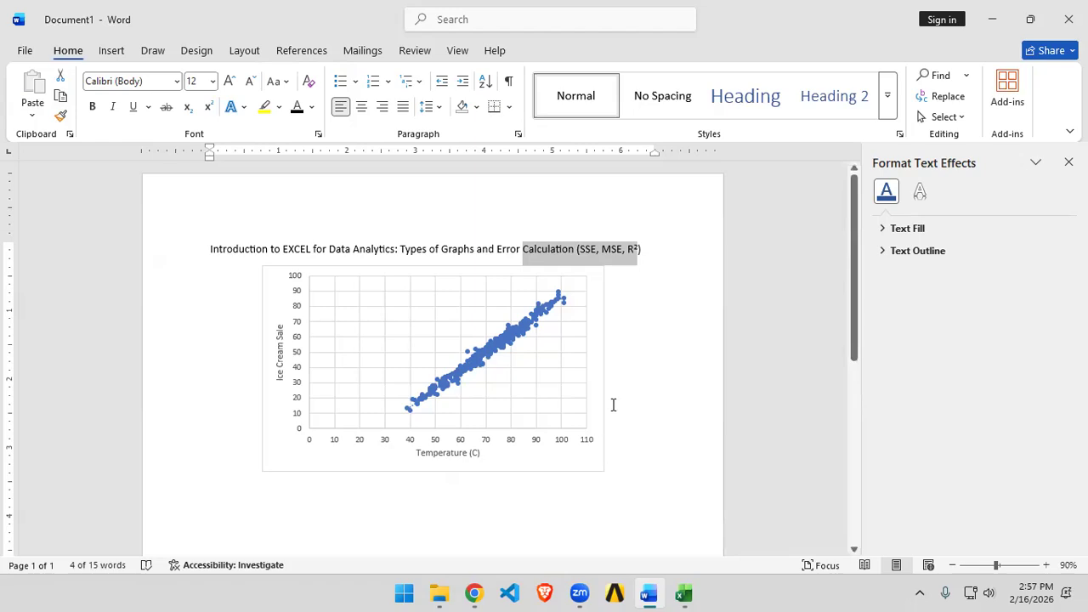
click(769, 561)
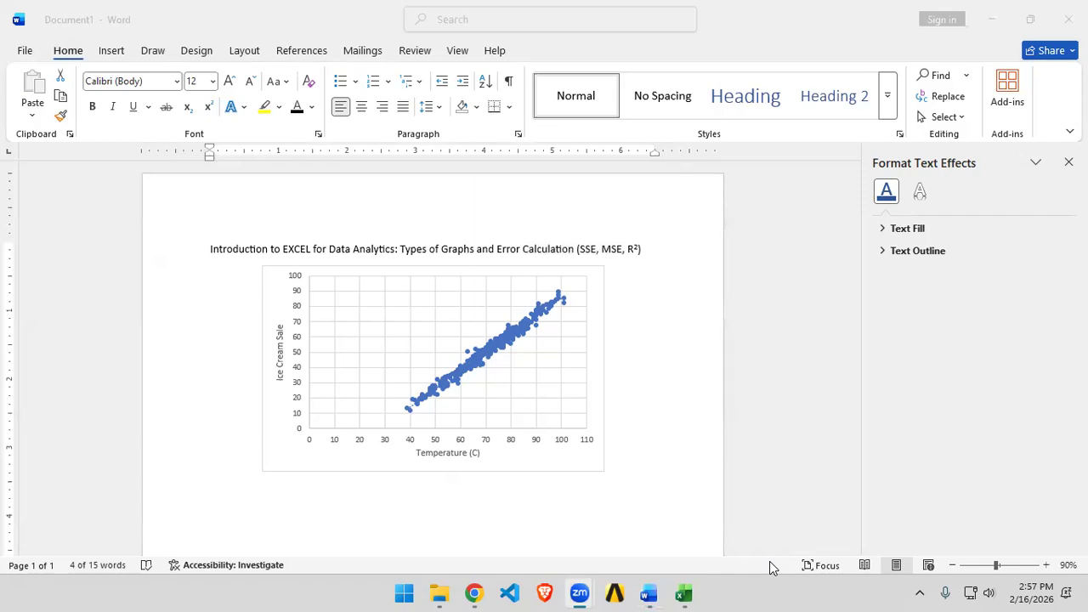